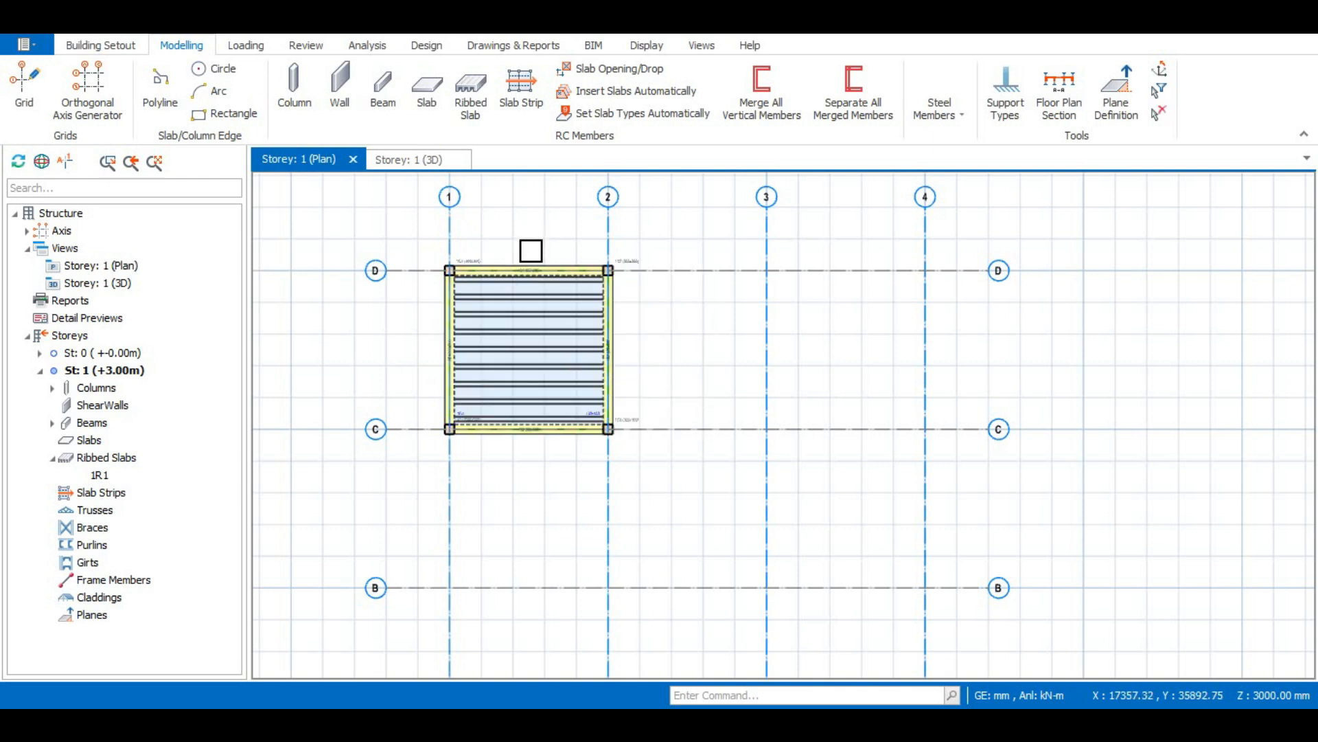
Open the properties of the ribbed slab between axes 1–2 and C–D in plan and review its general dimensions
mouse_move(527, 316)
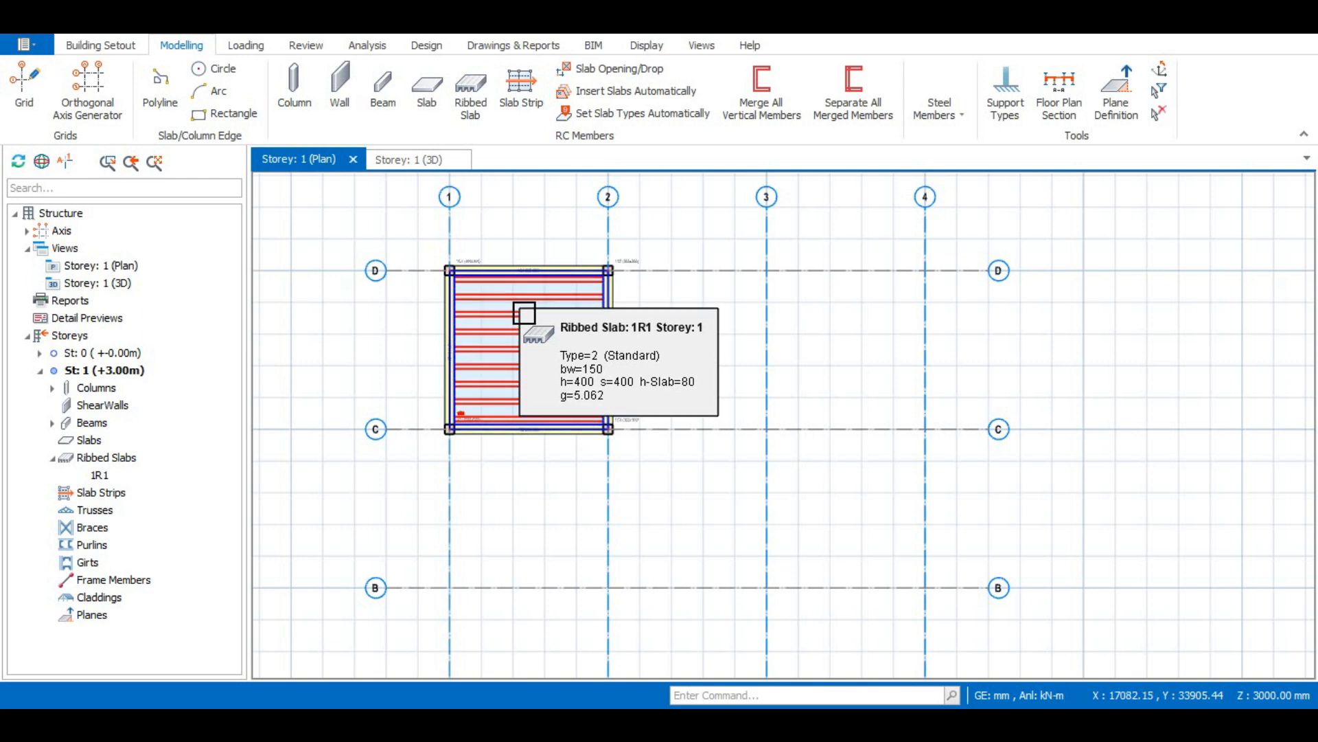
scroll(542, 289, up, 3)
scroll(574, 275, down, 3)
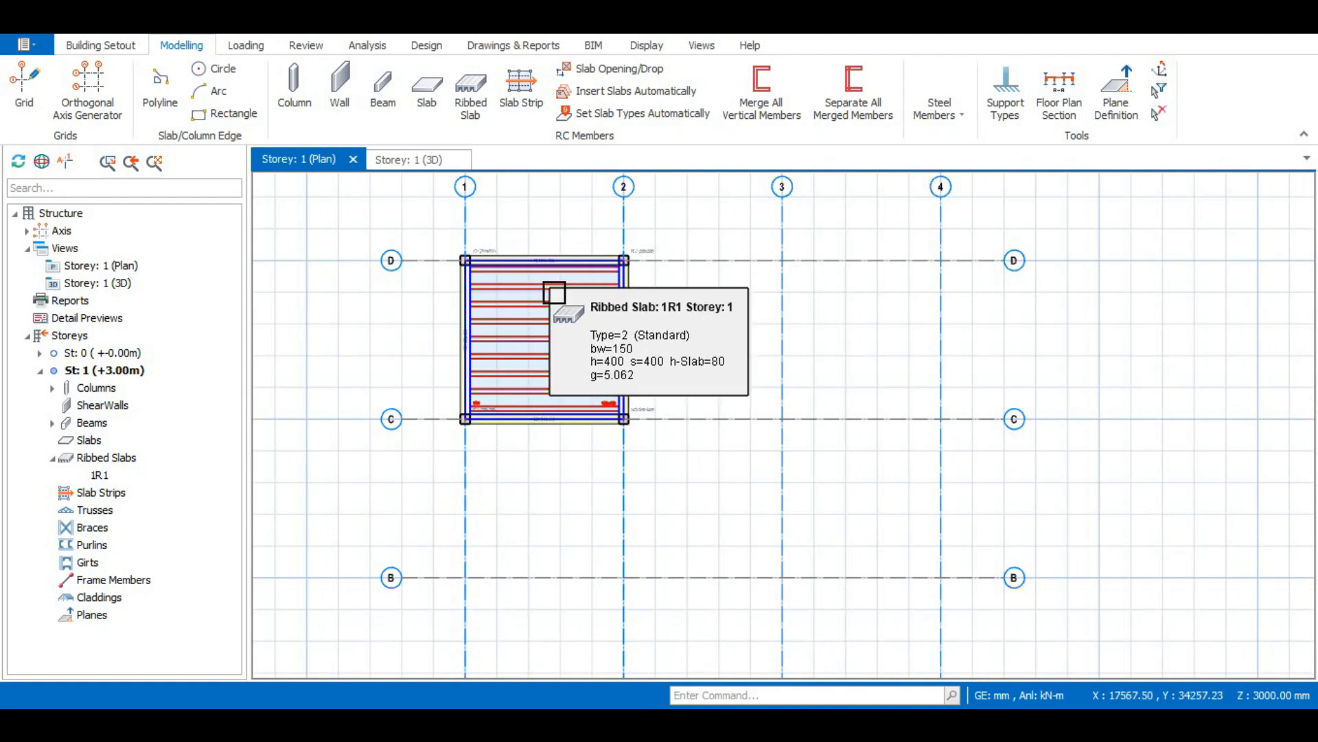
scroll(546, 241, up, 2)
click(561, 307)
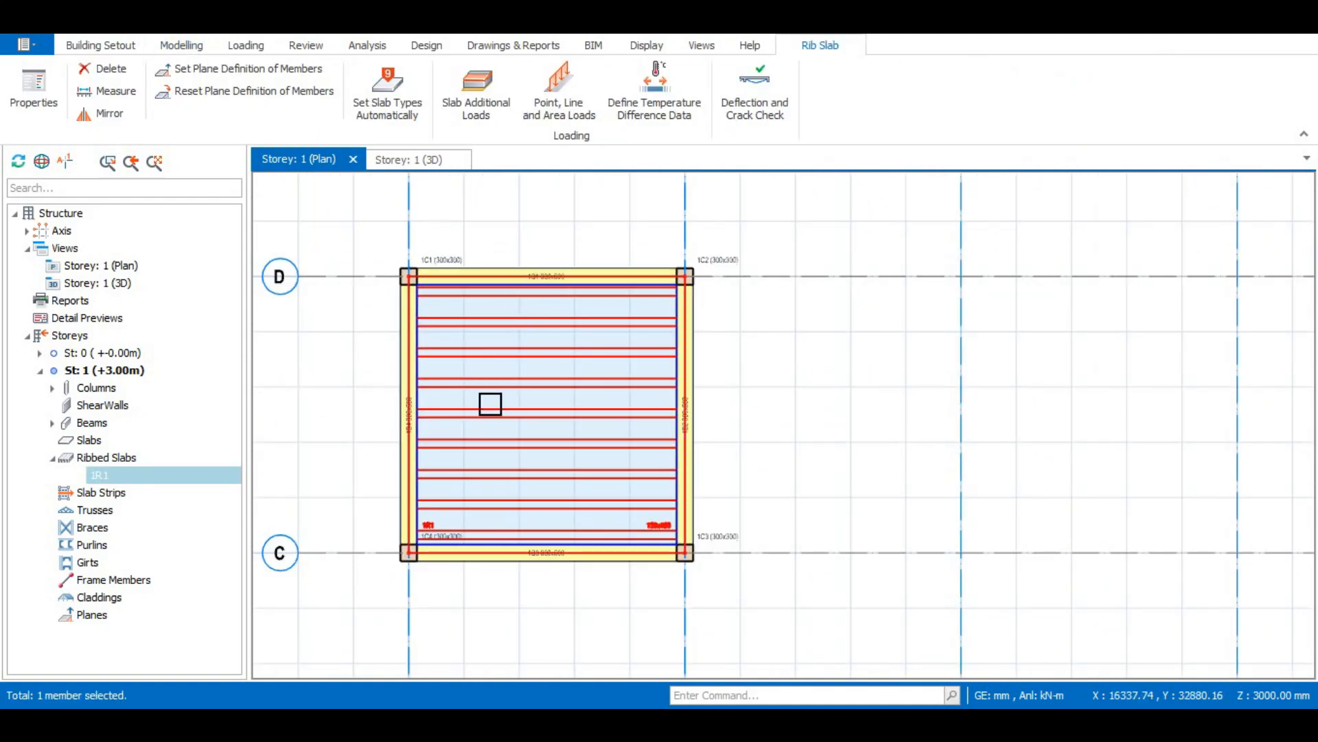
double_click(513, 303)
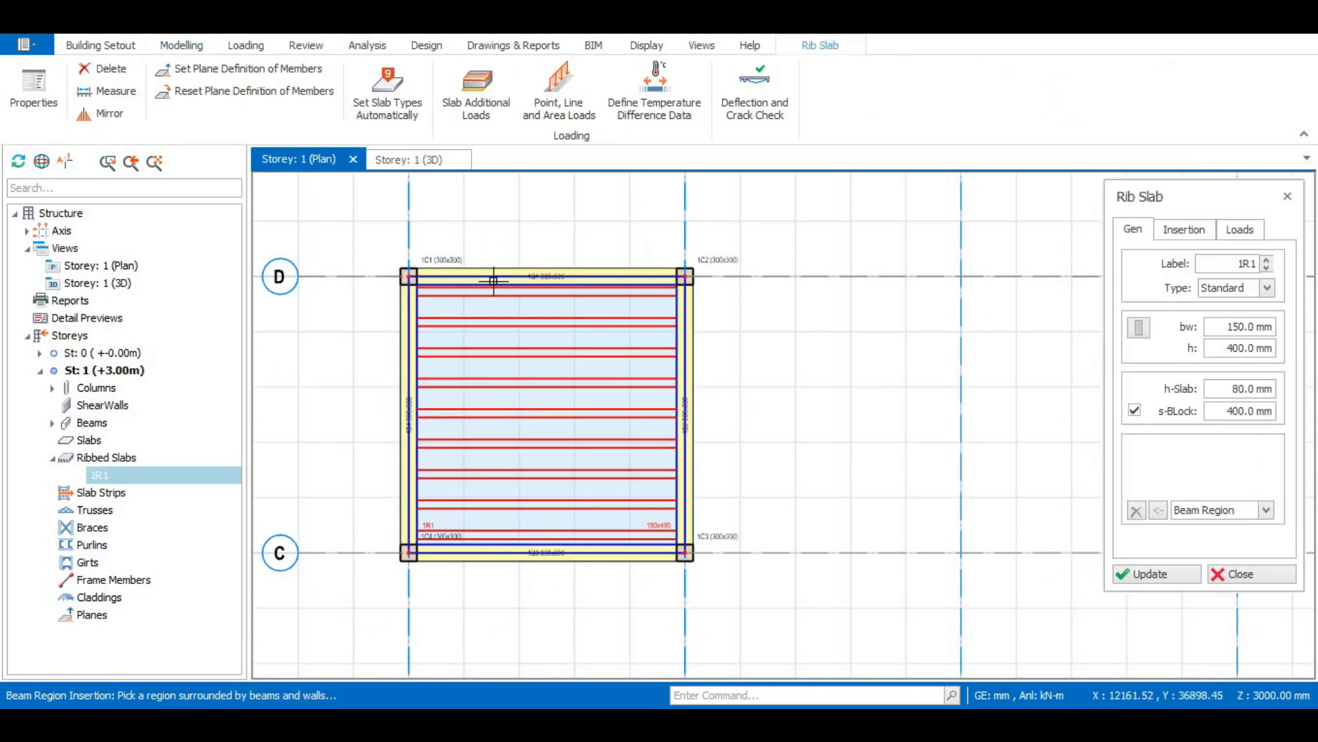
click(604, 347)
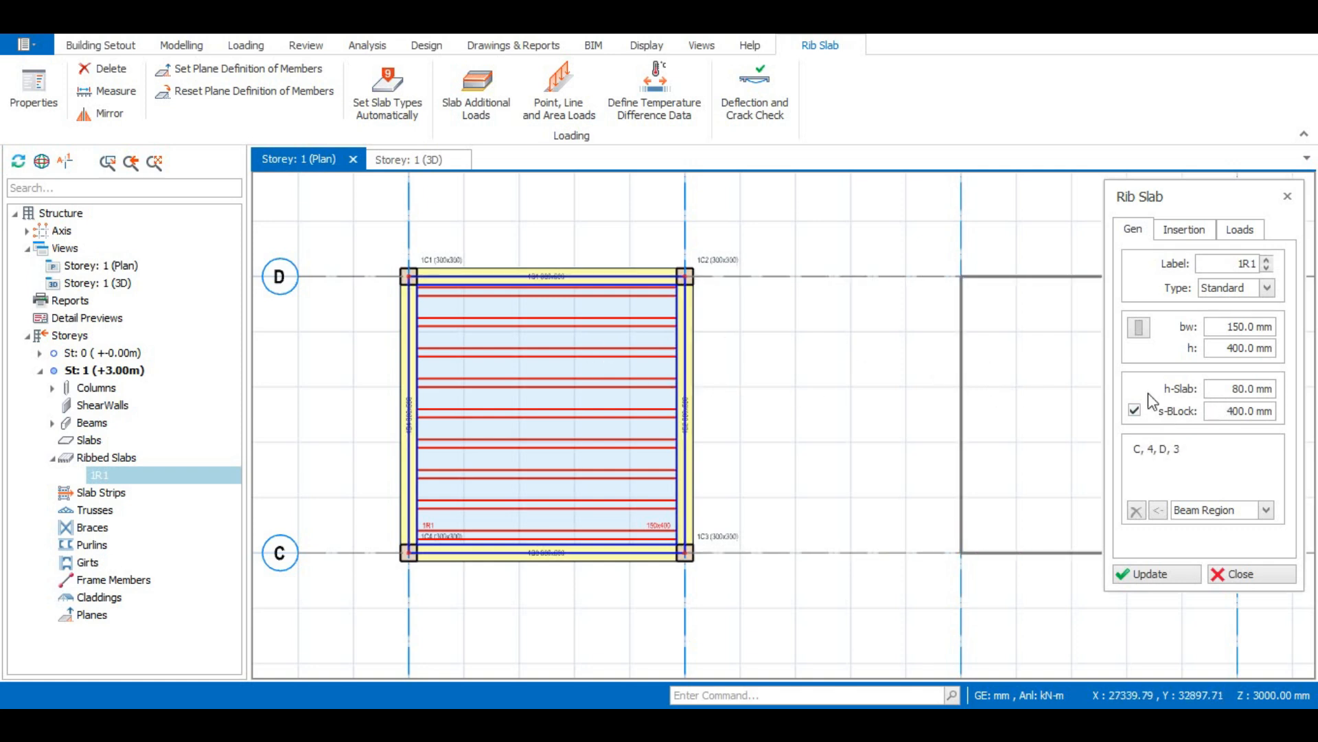
Measure the spacing between the upper ribs of the ribbed slab along its edge near column 1C1
right_click(482, 312)
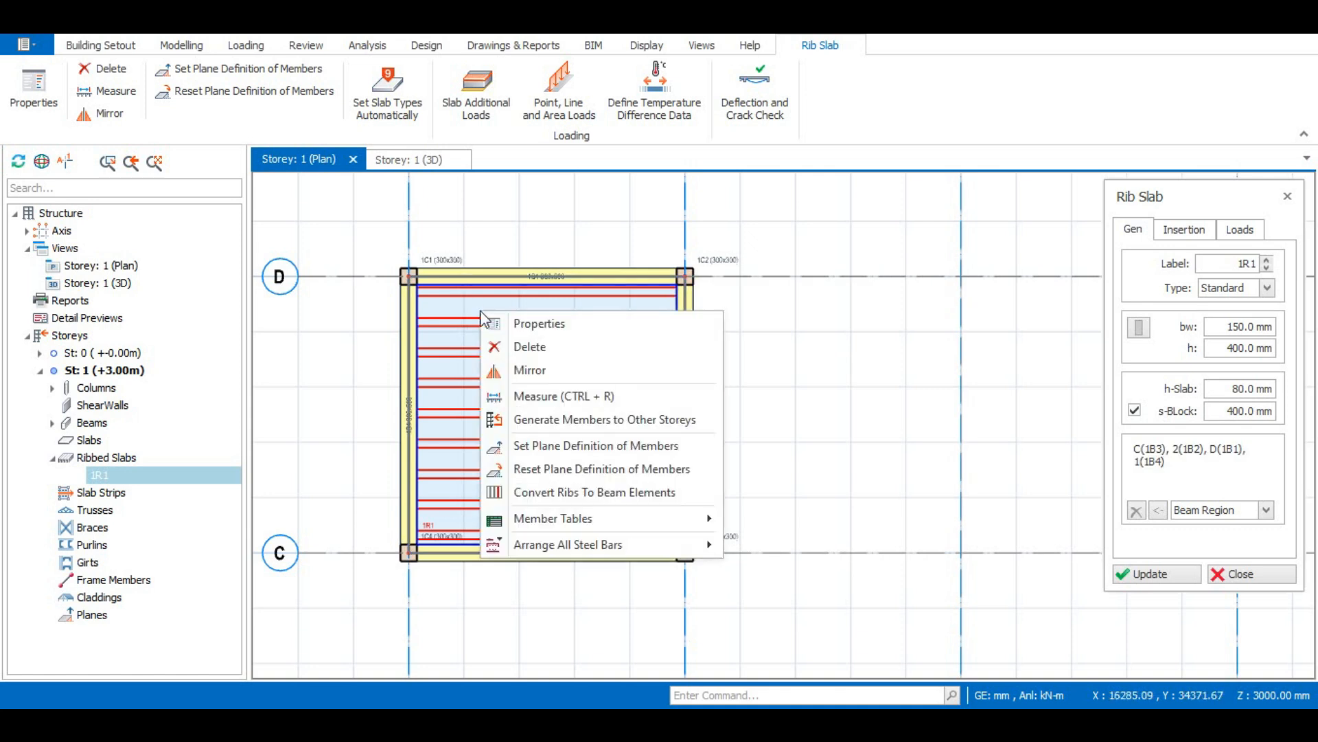
click(526, 396)
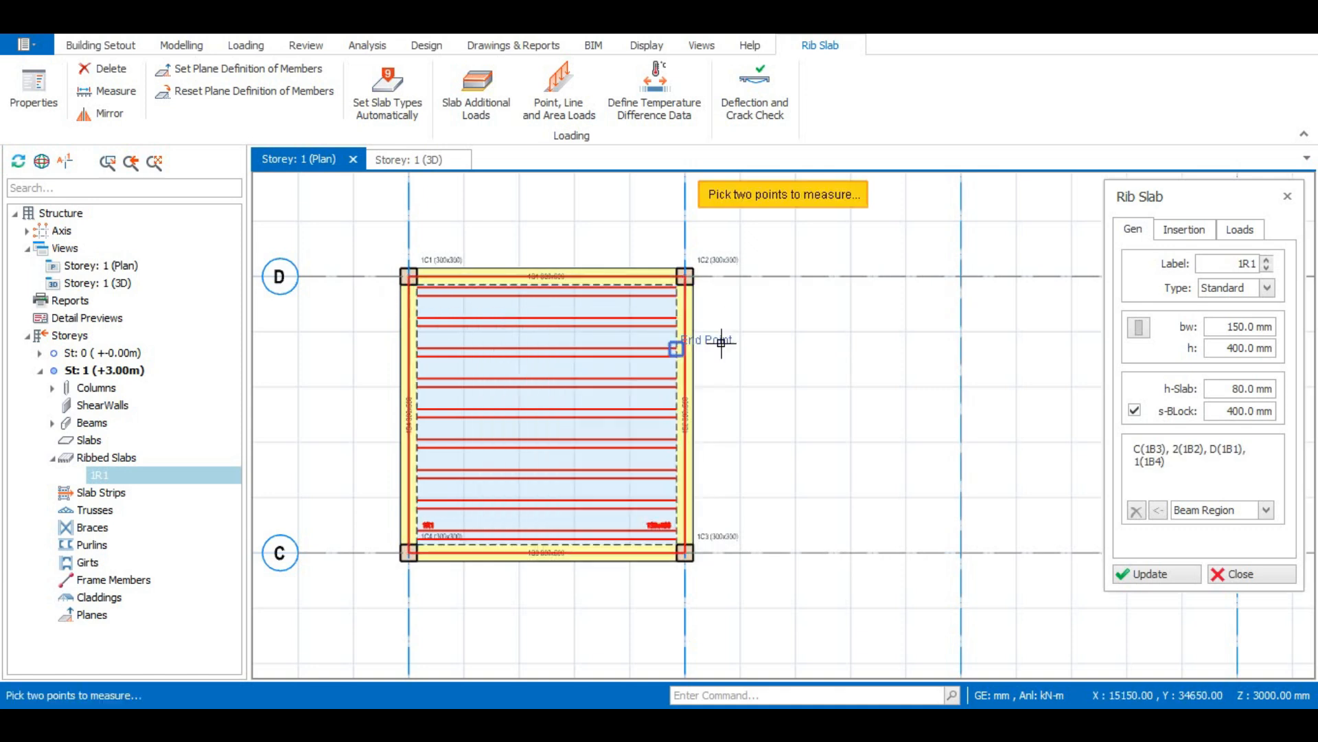
scroll(408, 288, up, 3)
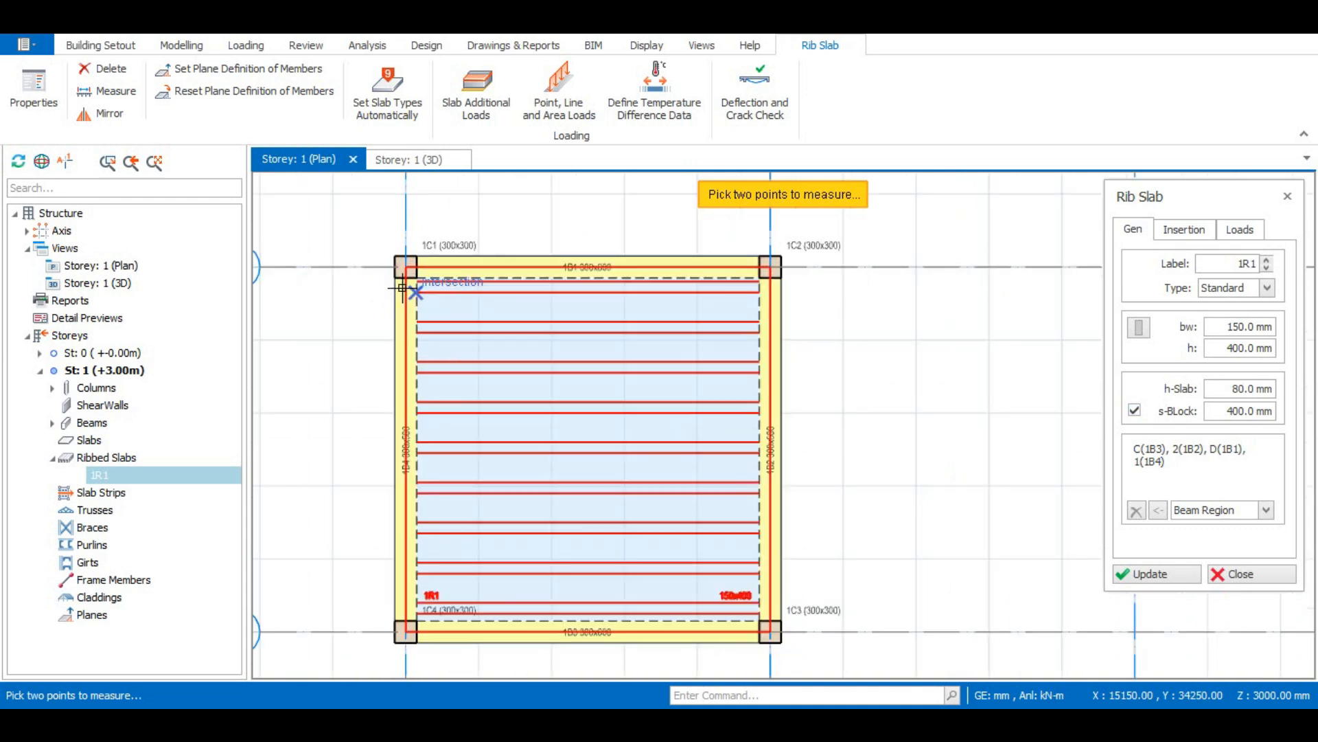
click(403, 281)
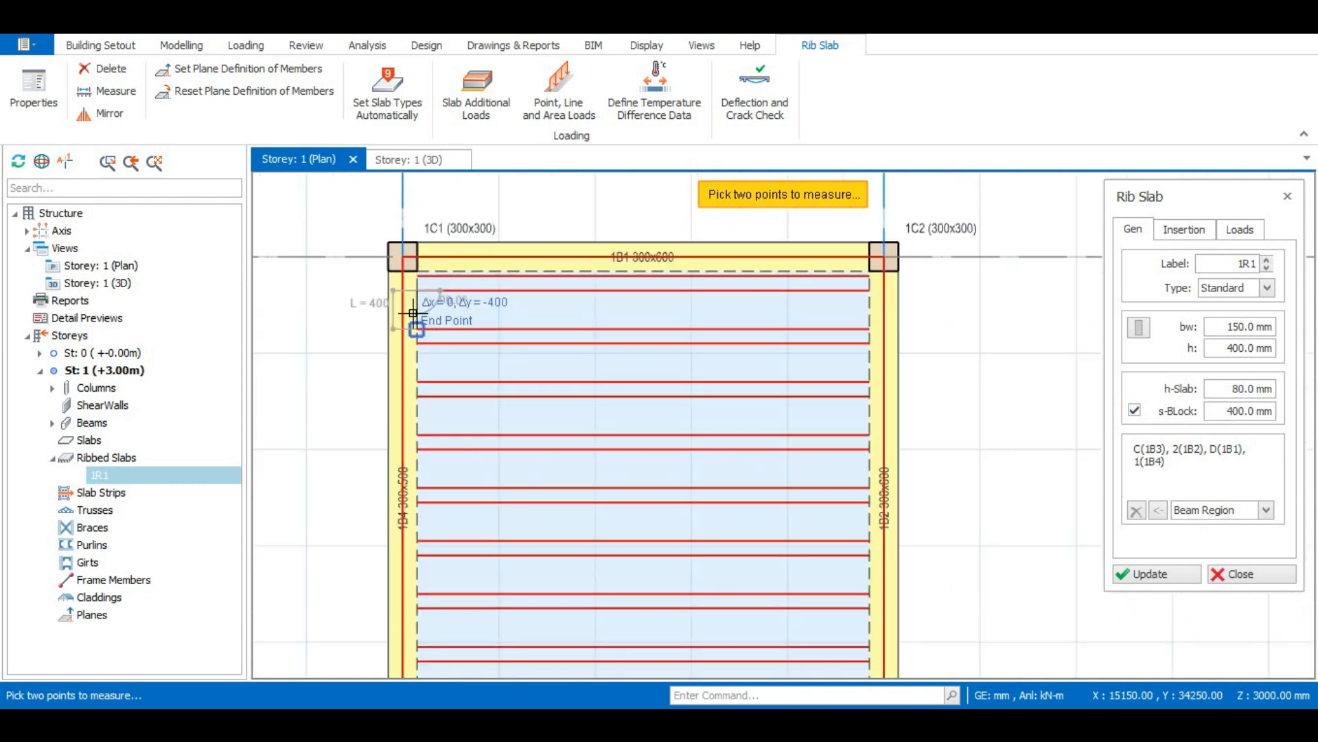
key(Escape)
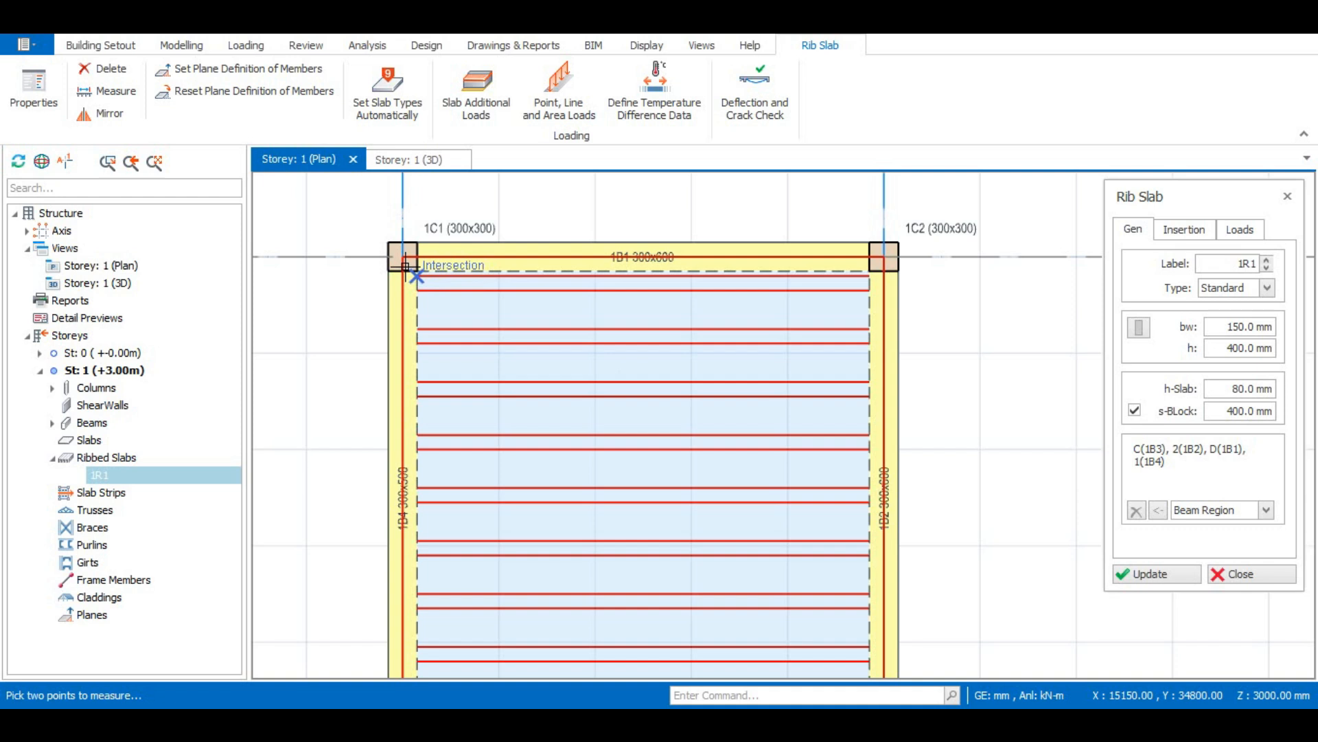
click(405, 265)
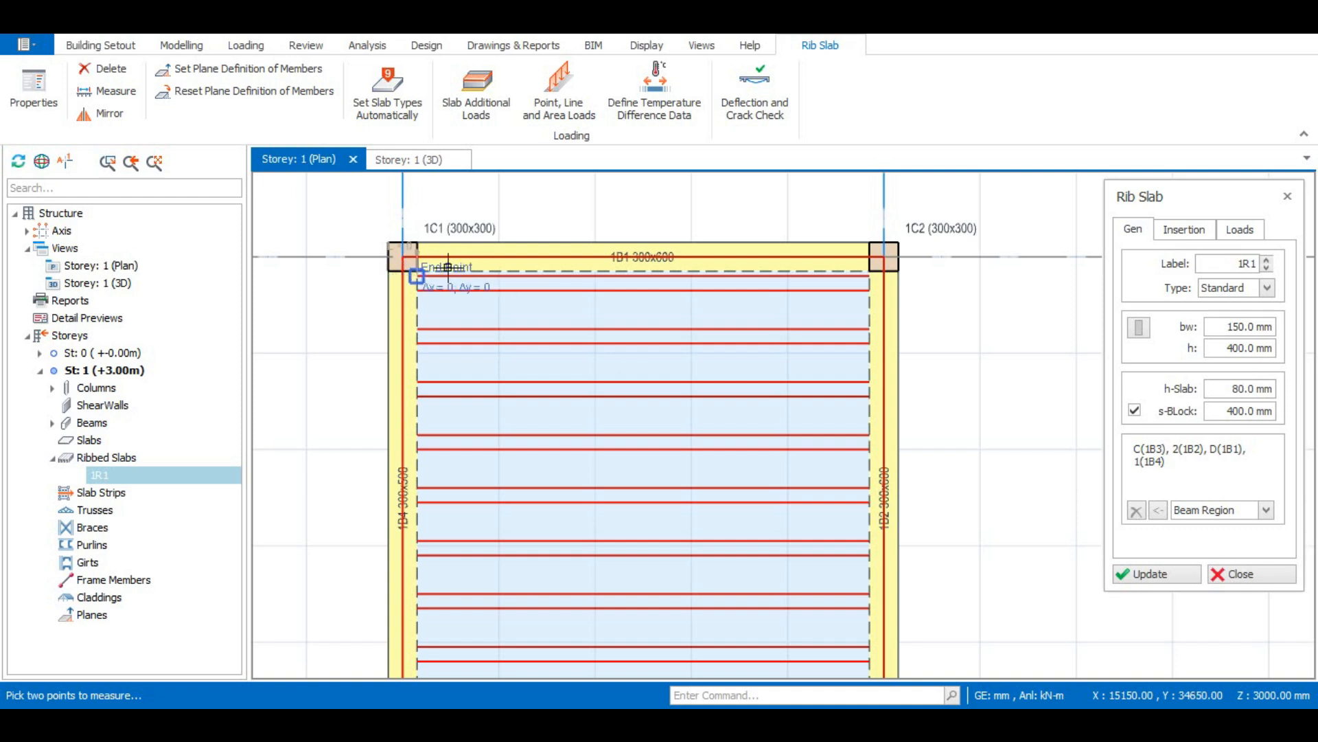
Show Storey 1 in 3D and examine the ribbed slab and the depth of its supporting beams
click(416, 160)
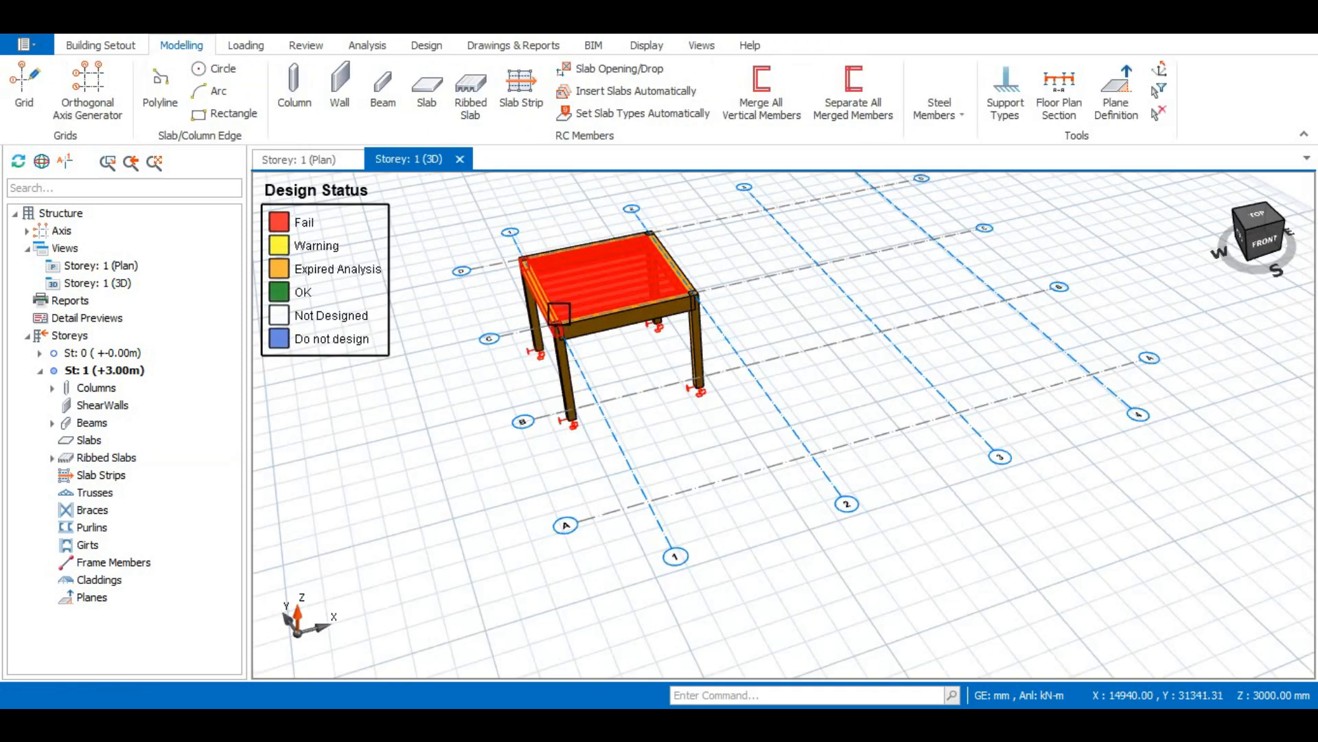
scroll(560, 314, up, 4)
middle_drag(579, 341, 555, 338)
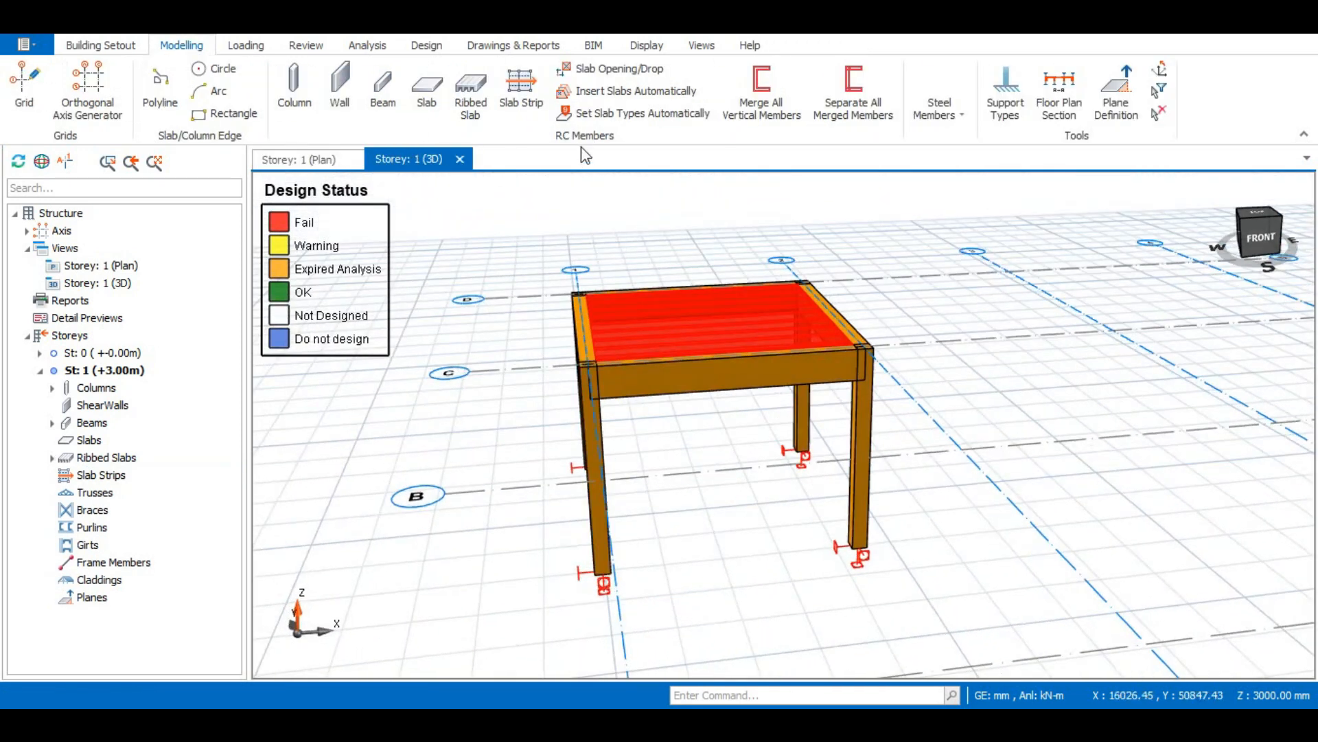
scroll(651, 399, up, 2)
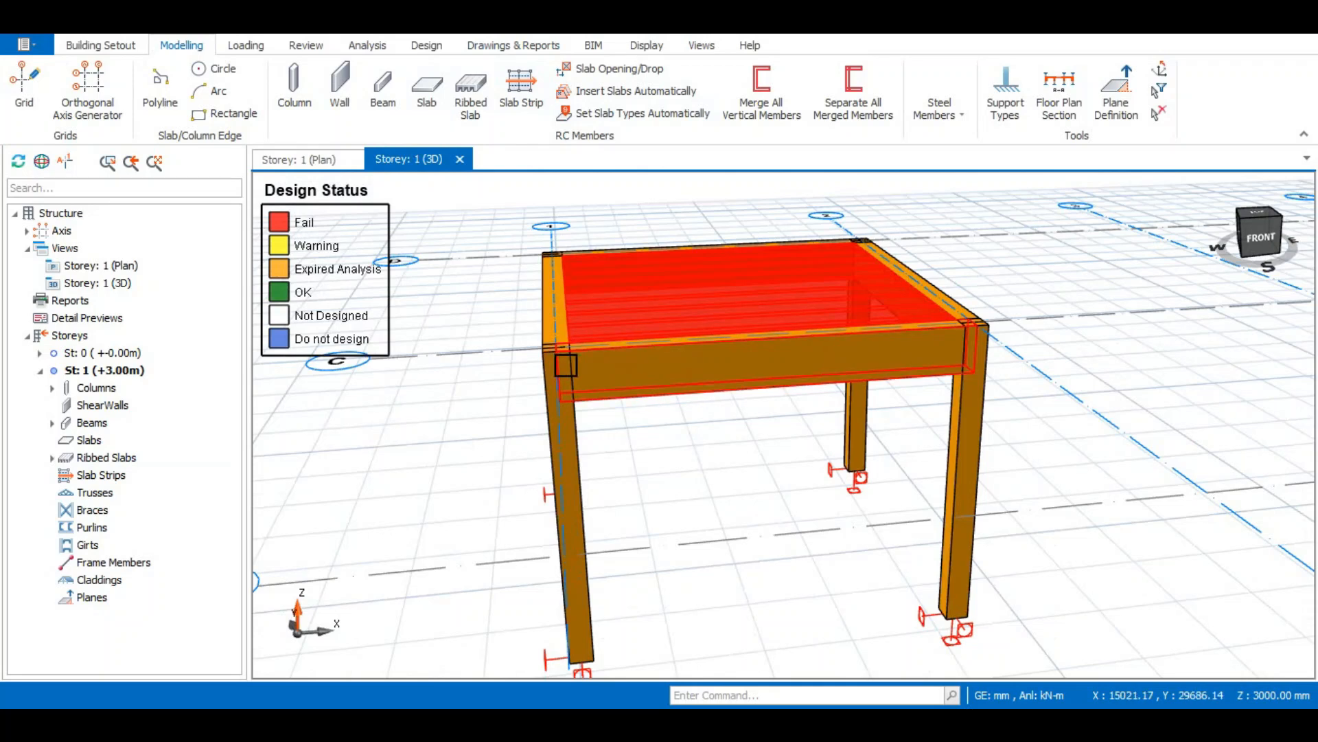
scroll(596, 373, up, 1)
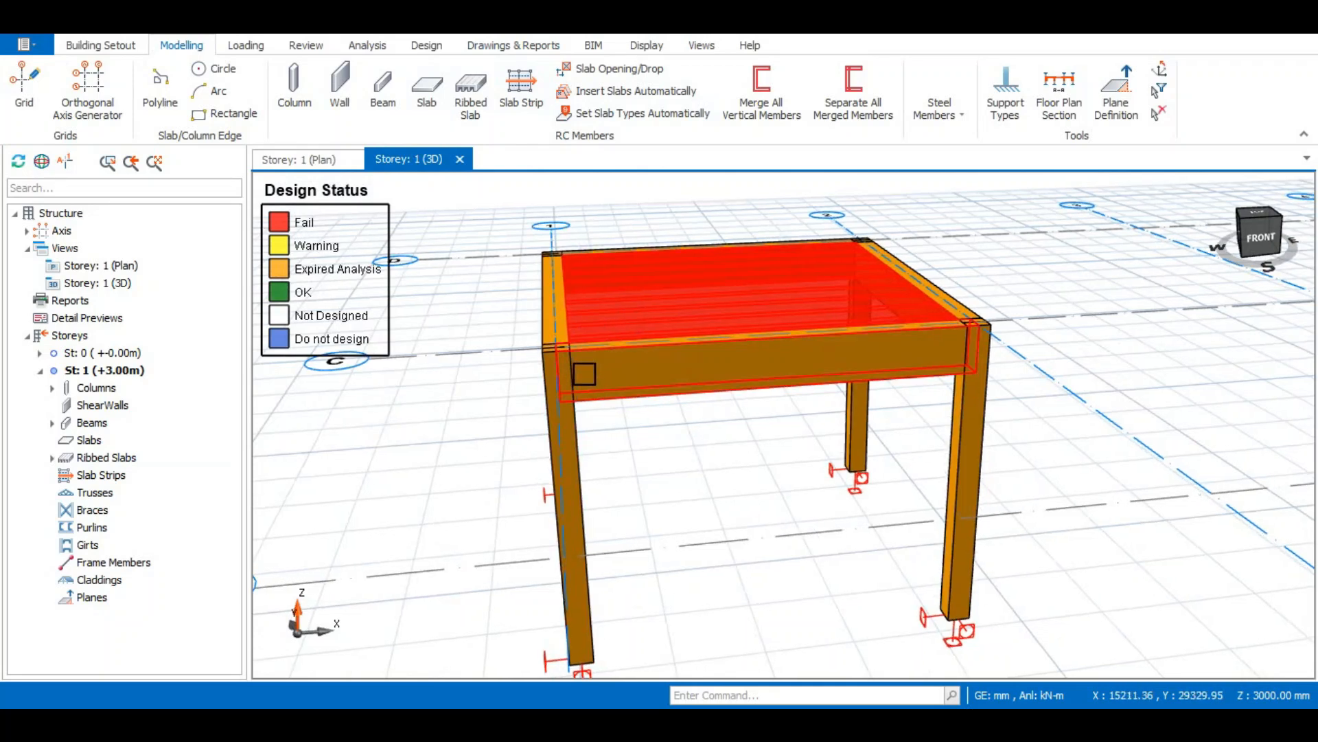
mouse_move(584, 374)
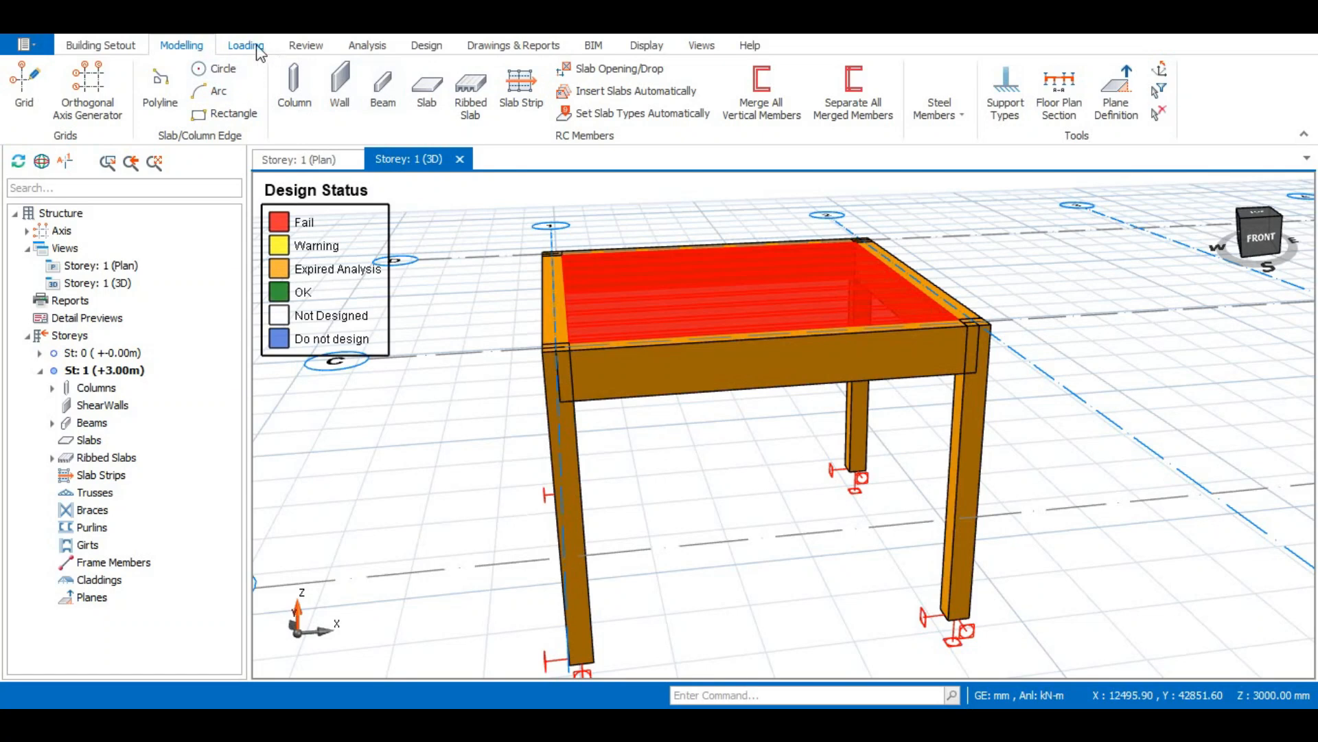
click(665, 295)
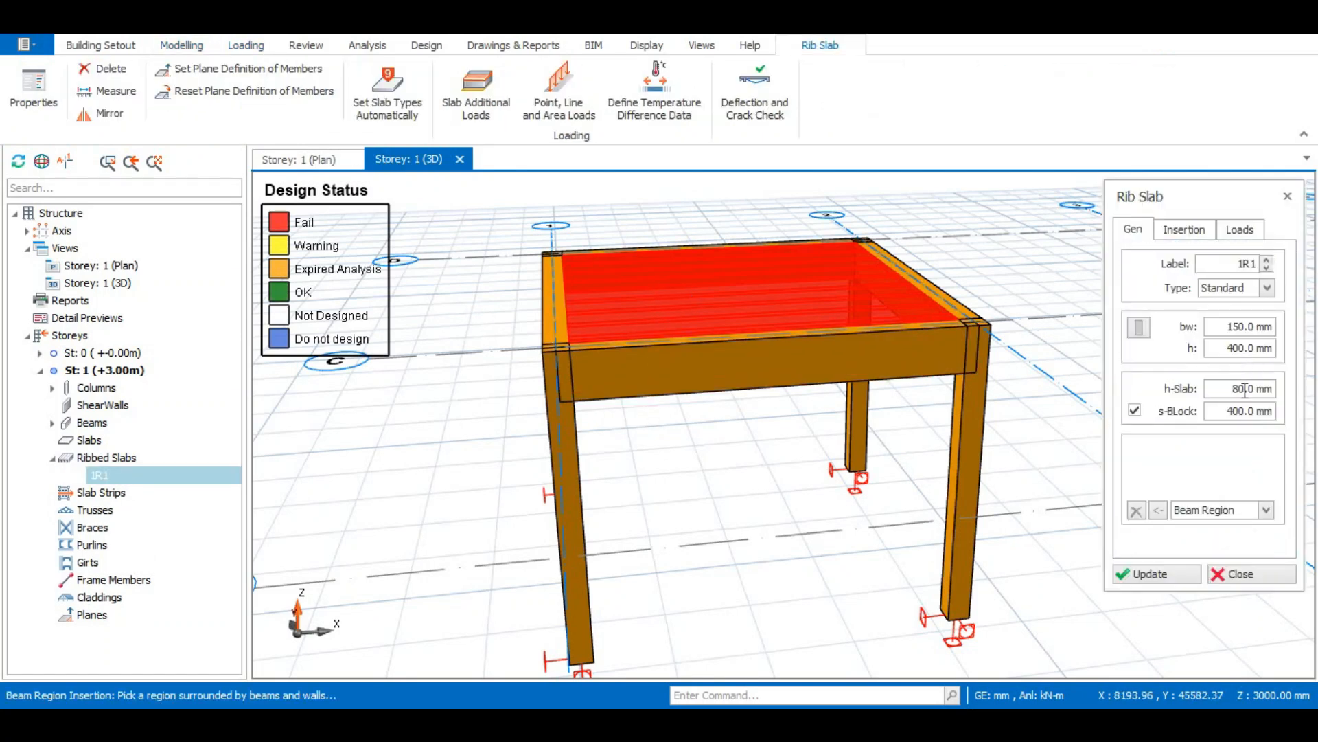
key(Escape)
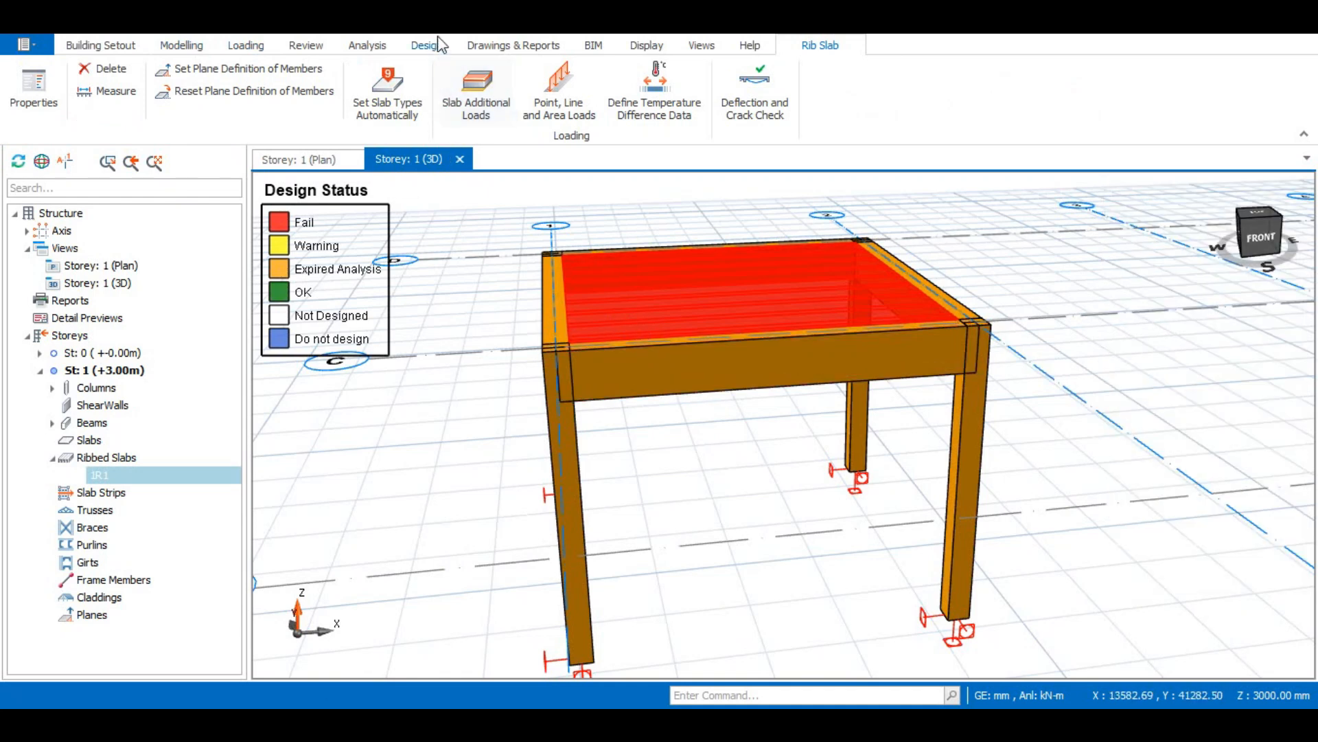
Turn off the Design Status colouring in the Storey 1 3D view
click(310, 46)
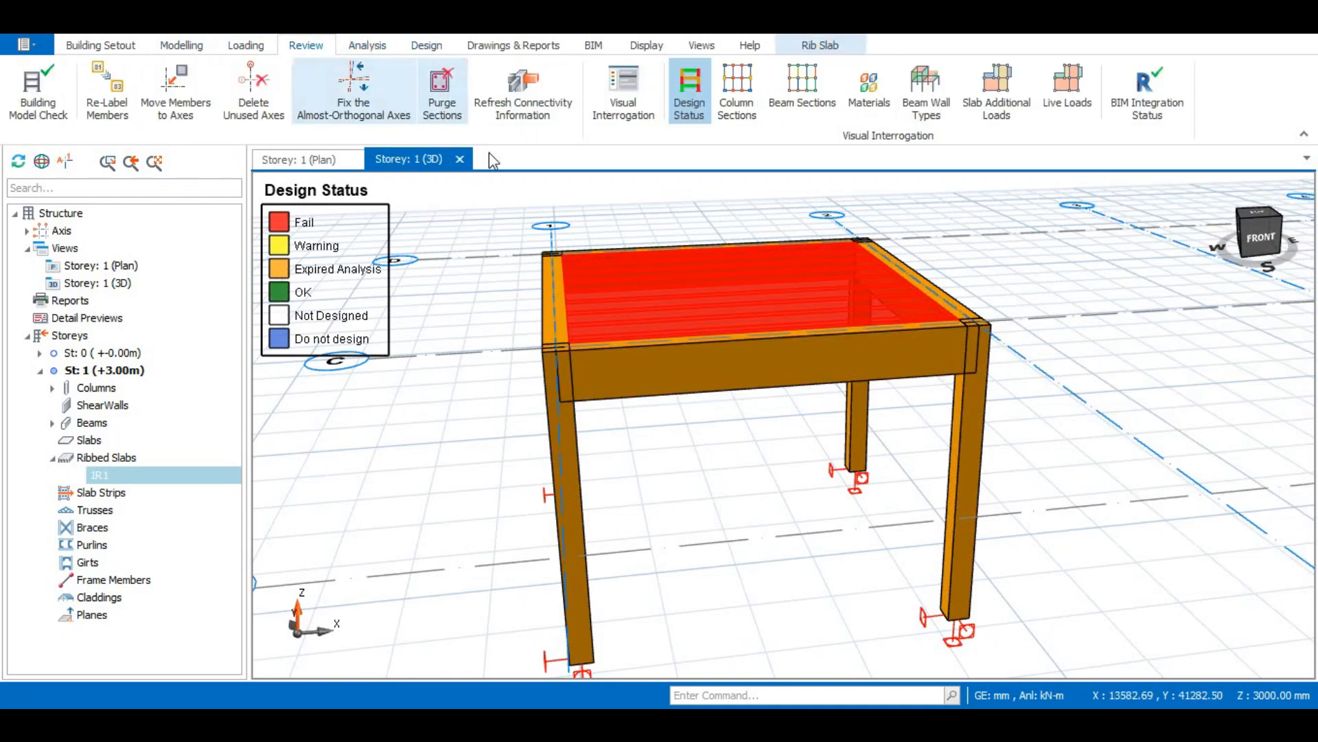
click(690, 93)
scroll(643, 382, down, 5)
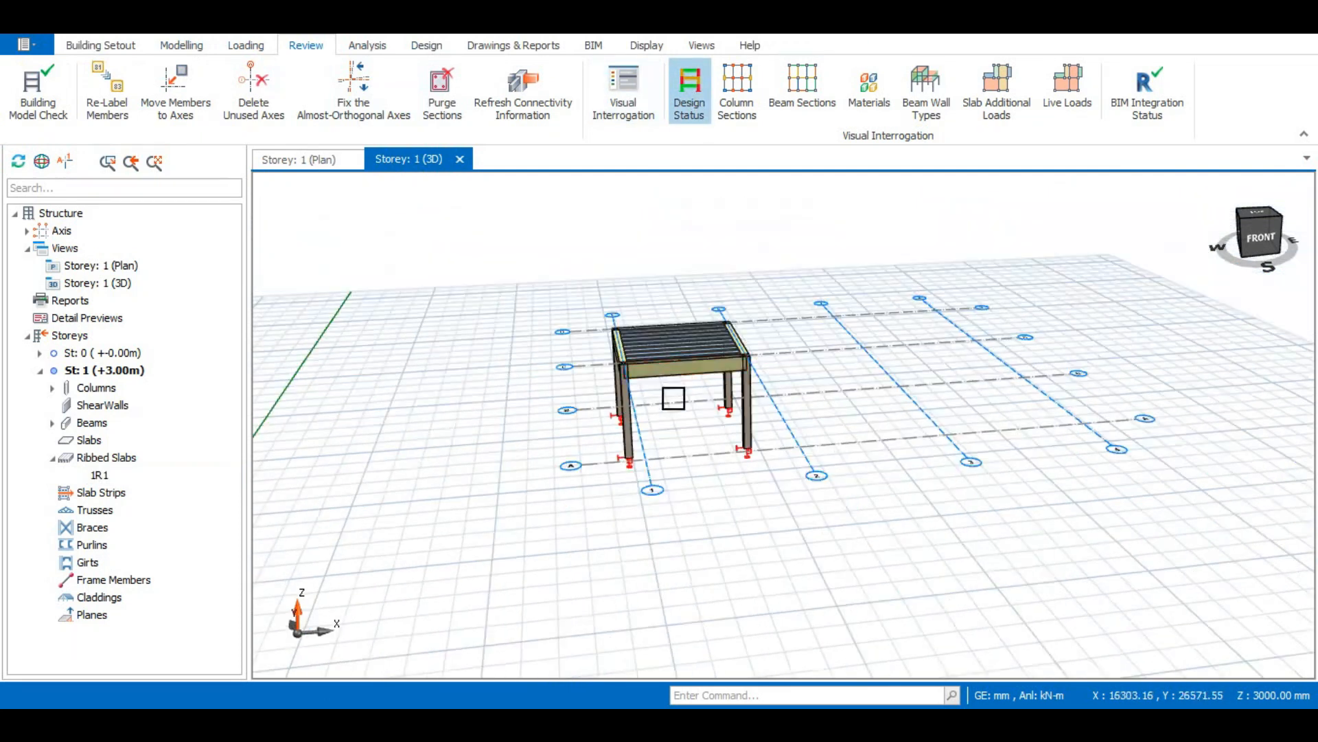
middle_drag(673, 398, 690, 450)
Return to the Storey 1 plan and set the ribbed slab's Slab Does Not Contribute to Floor Diaphragm option
click(299, 159)
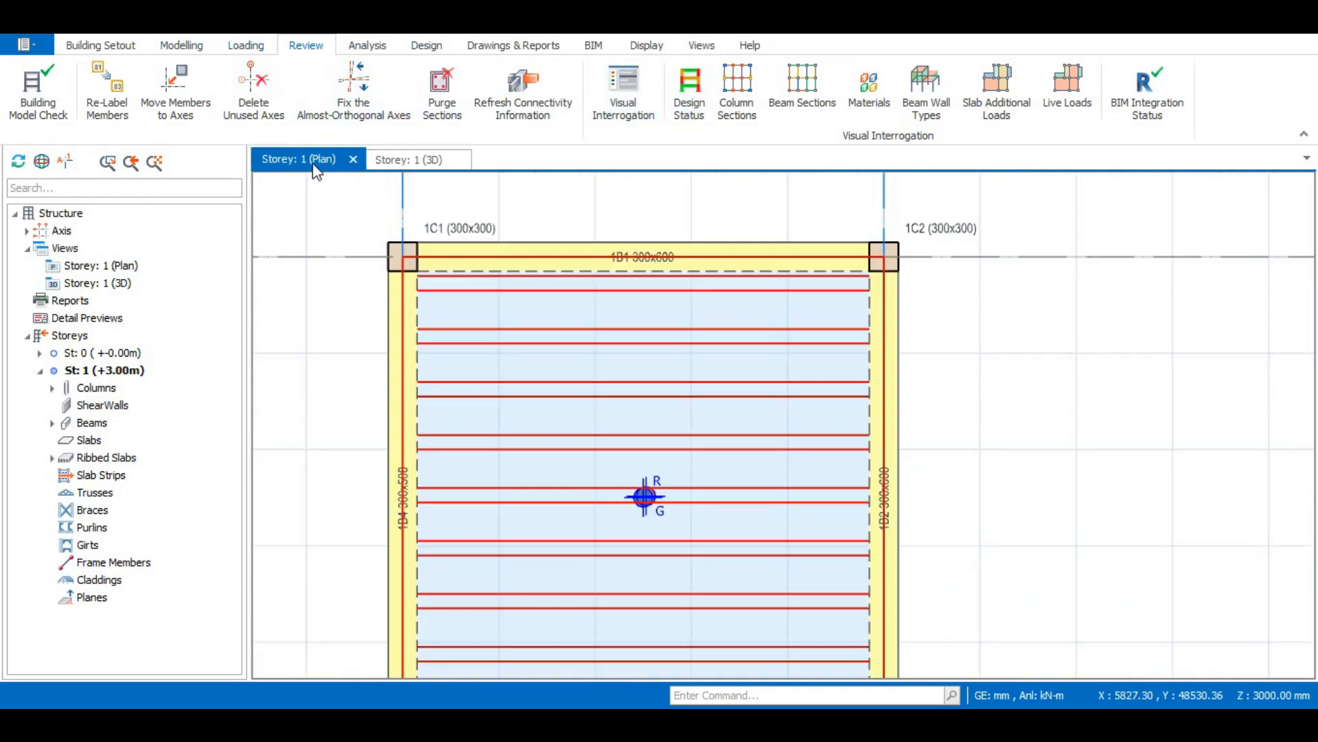
scroll(790, 295, down, 4)
scroll(774, 311, up, 4)
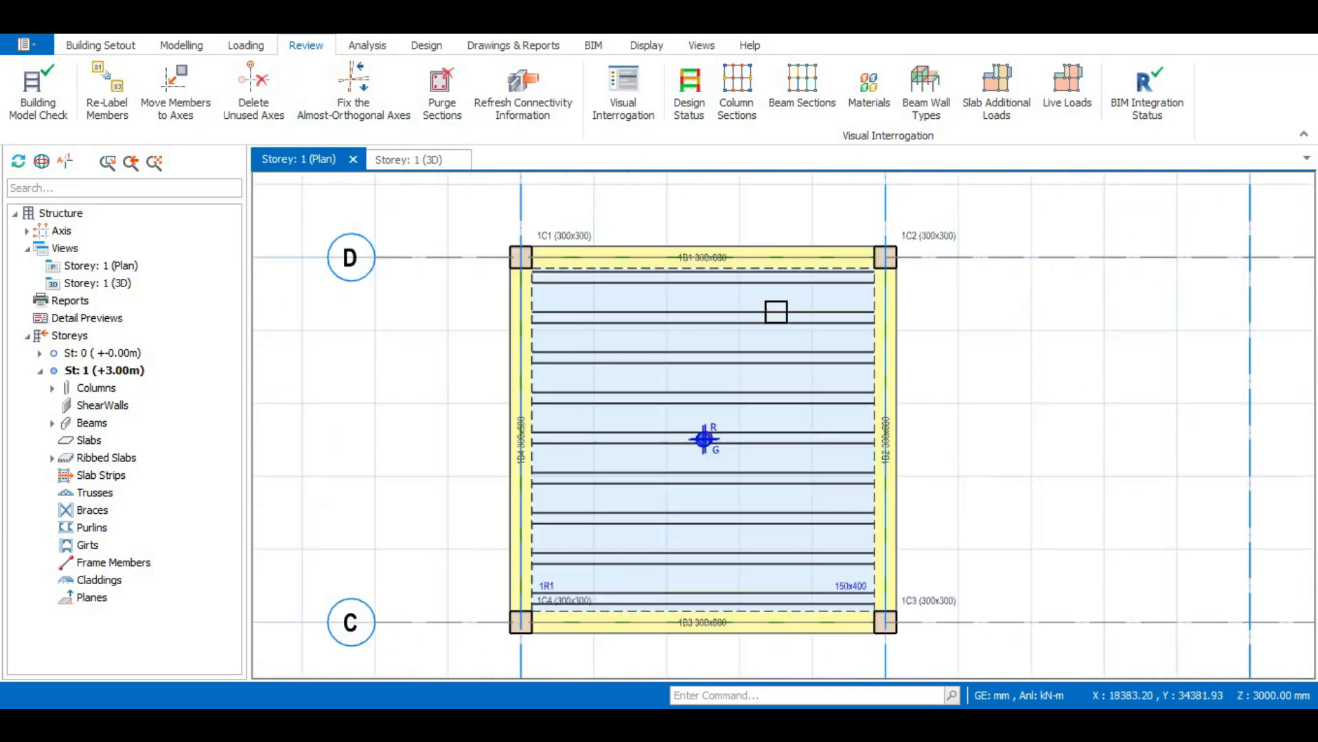
double_click(776, 296)
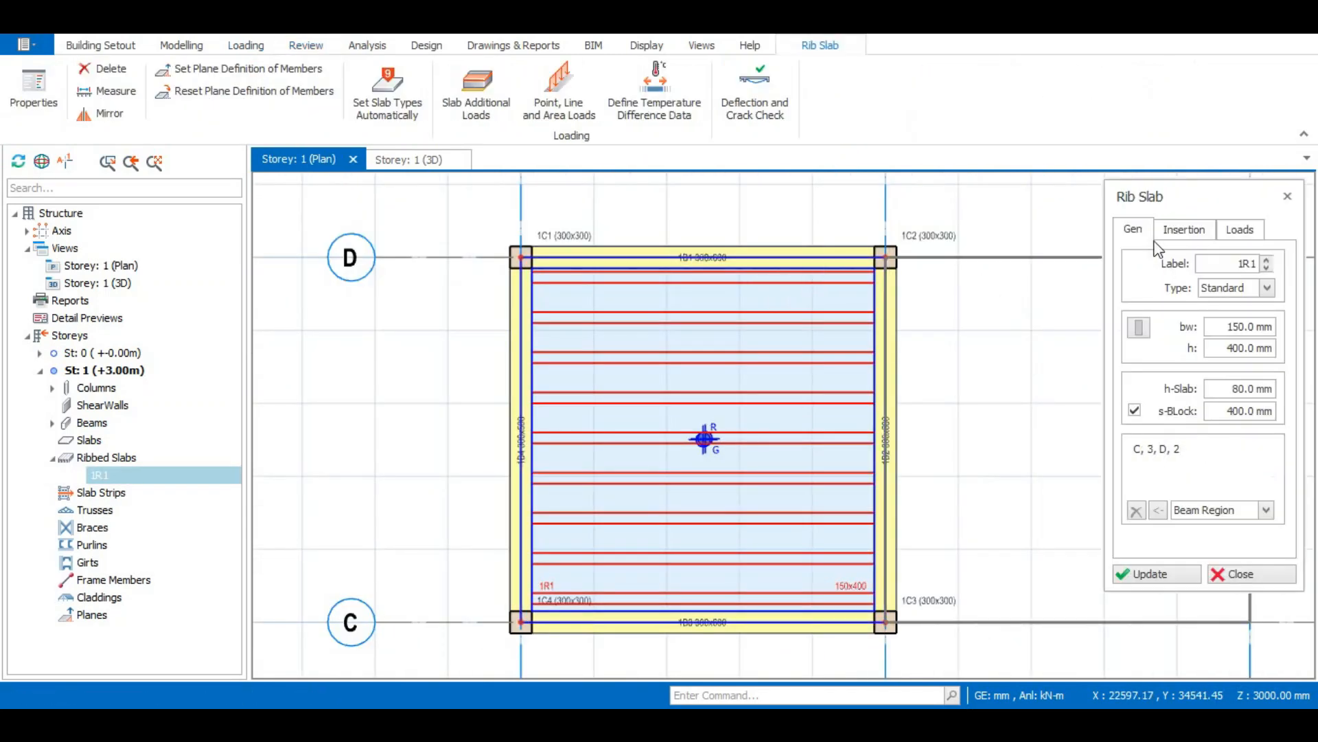
click(1173, 230)
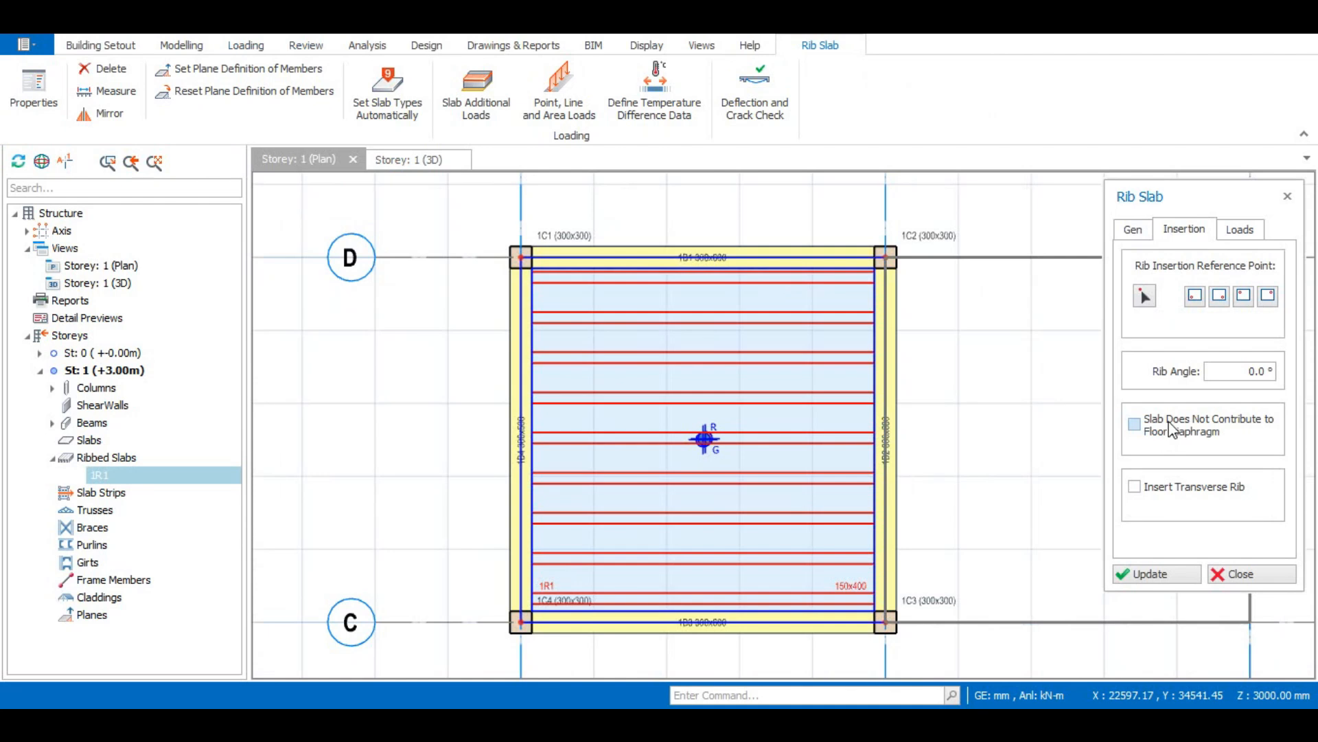
click(1135, 426)
Assign the Room dead load type and a 2.0 kN/m2 imposed load to the ribbed slab, and update it
click(1246, 230)
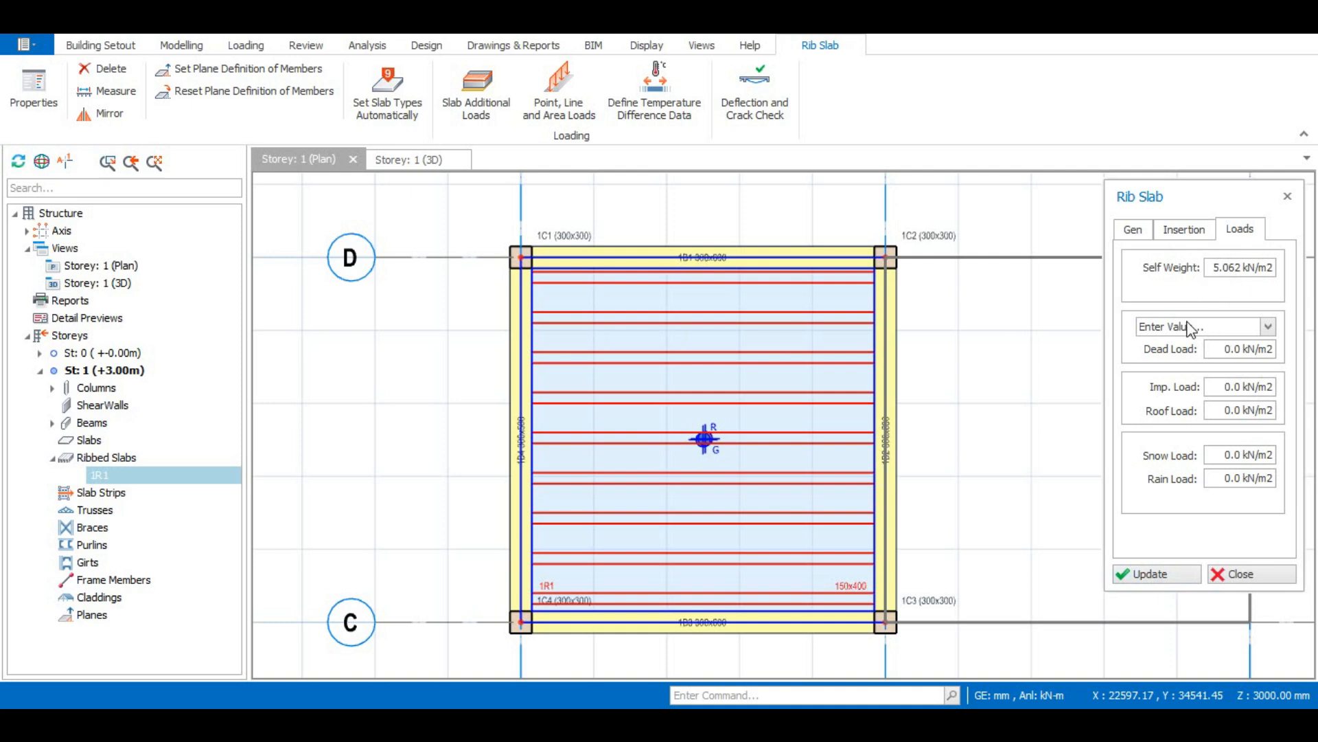
click(1268, 327)
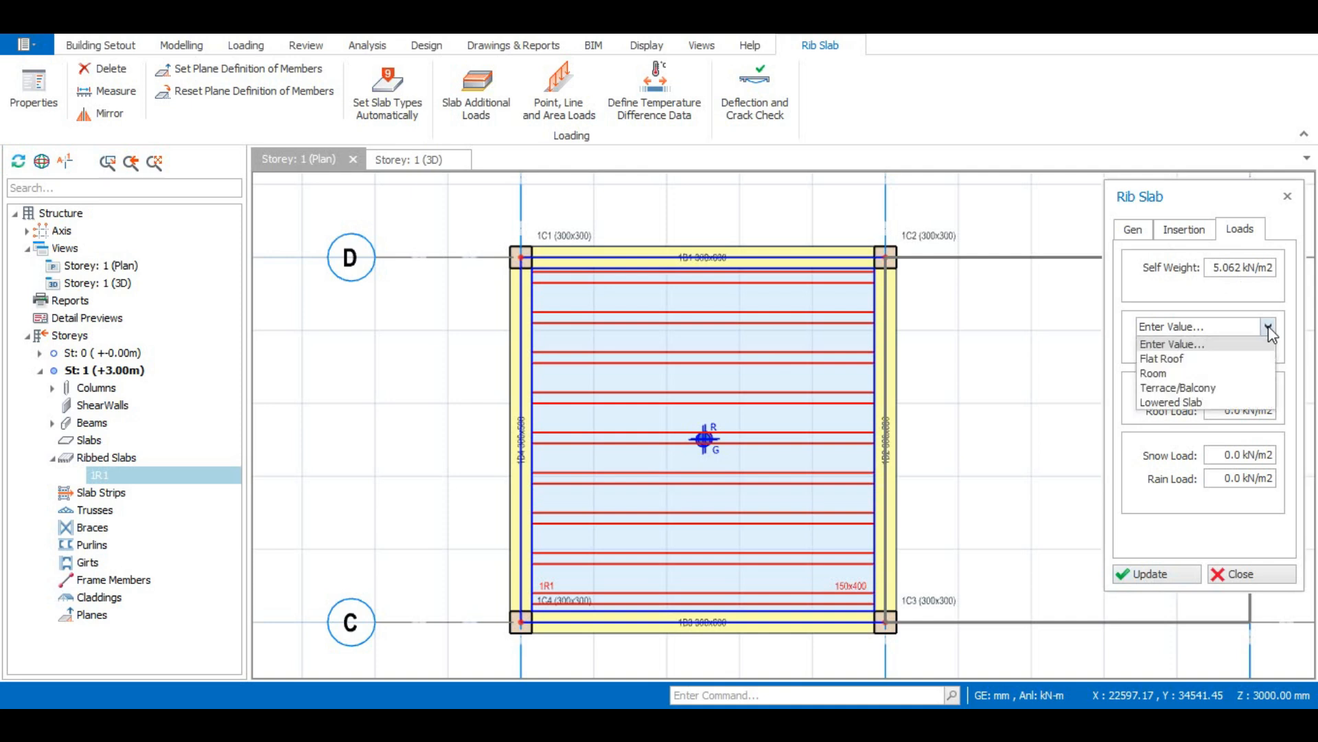
click(1182, 375)
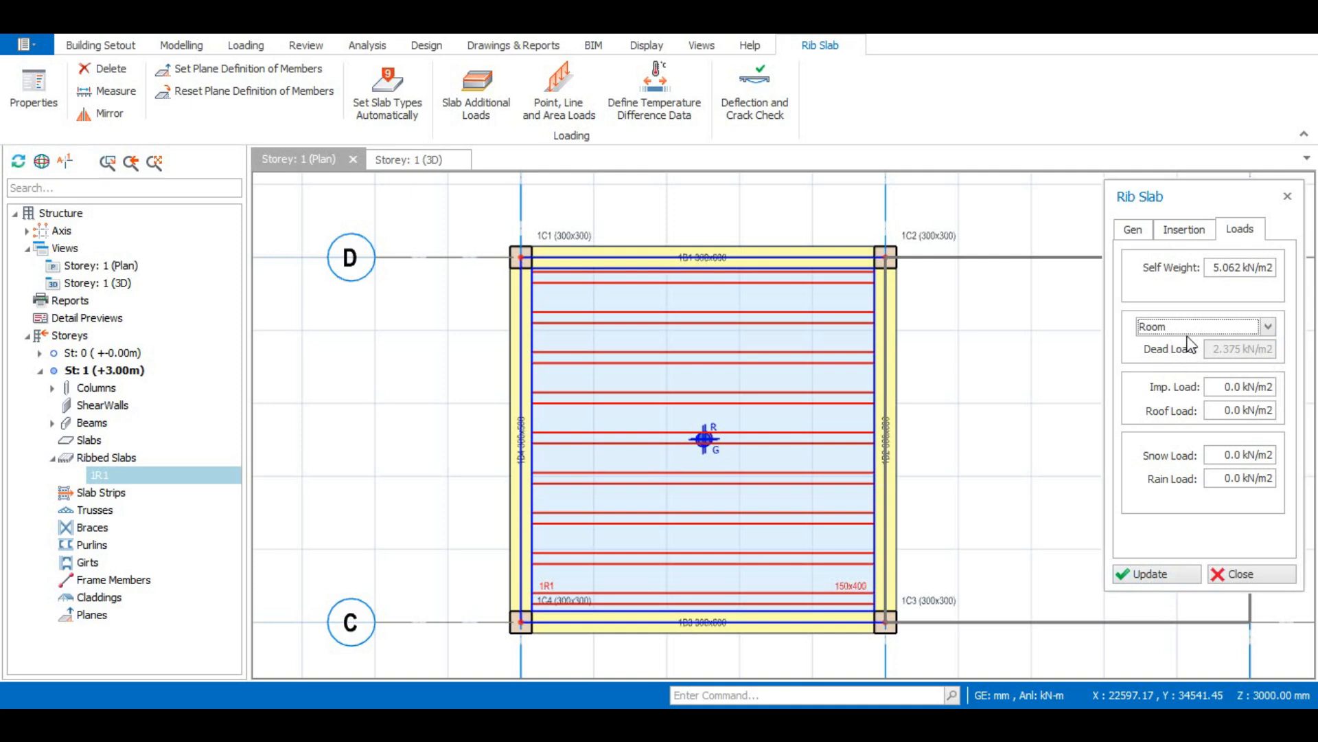
click(1233, 387)
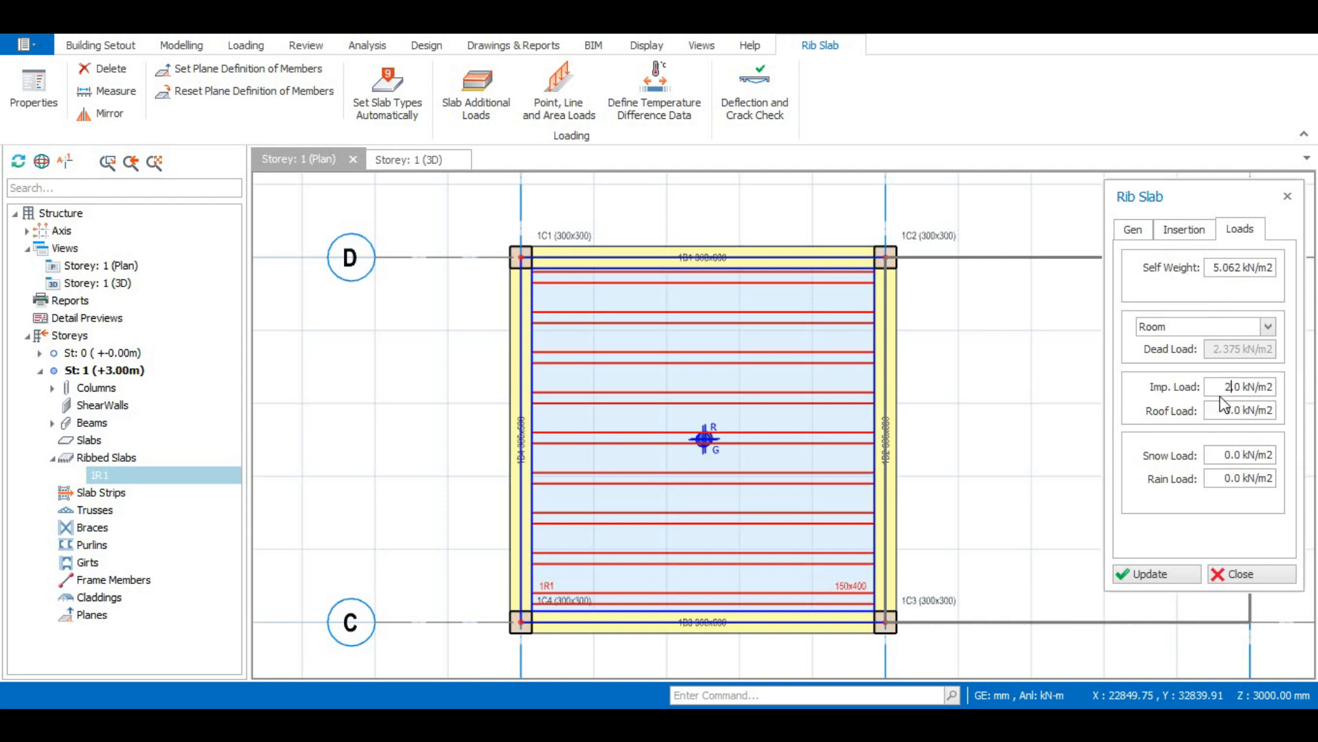
click(1153, 574)
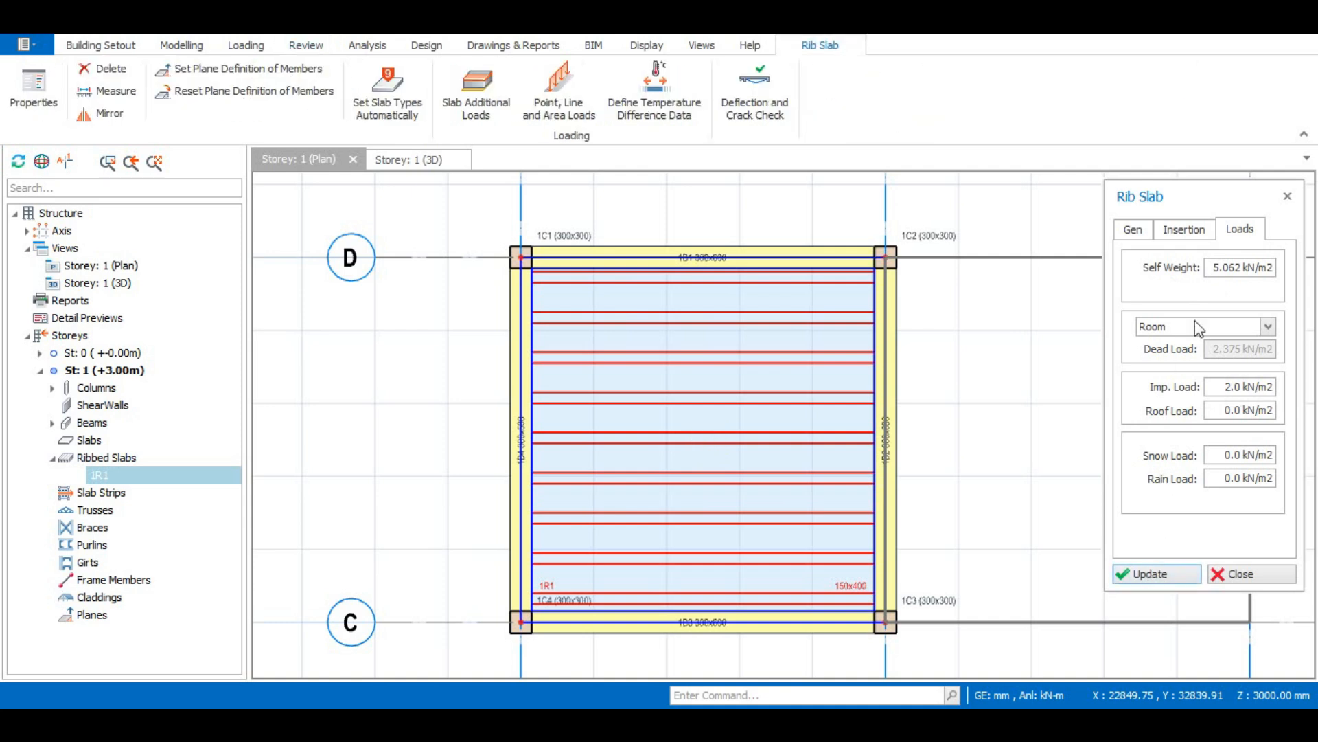
click(1287, 198)
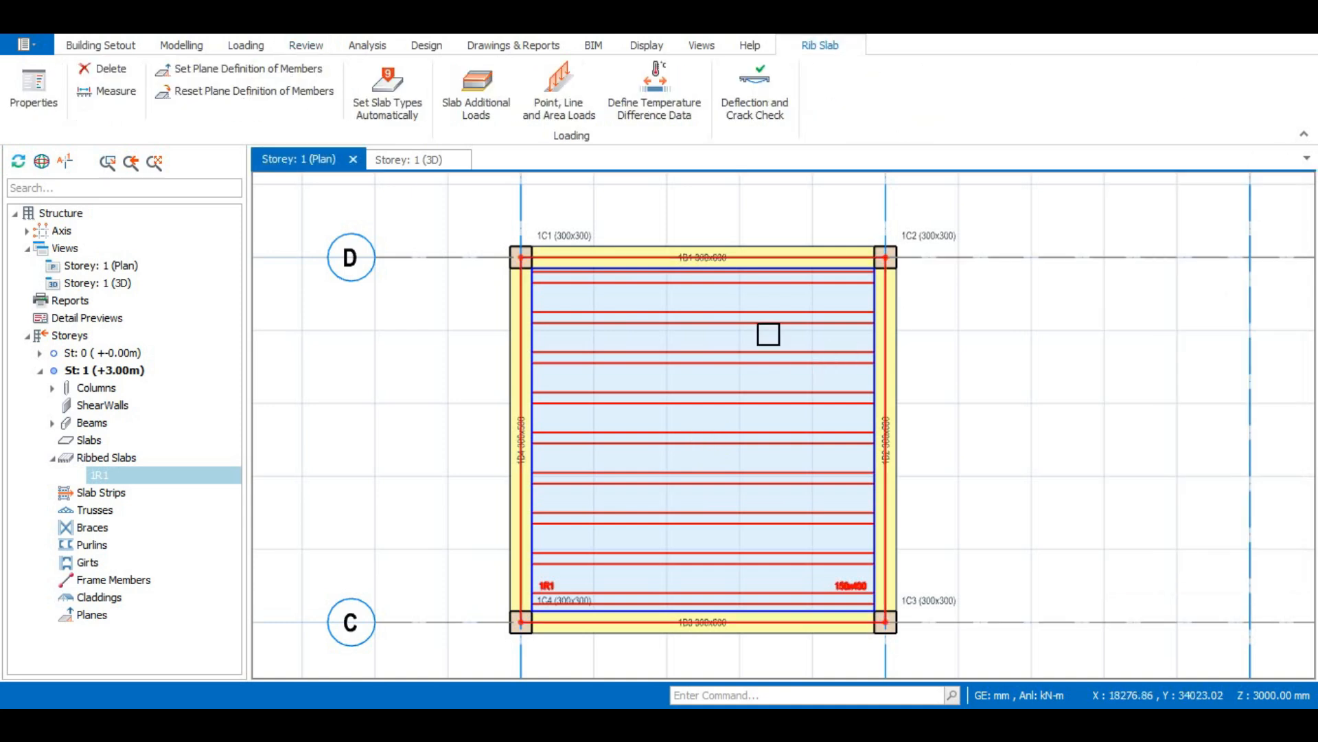
scroll(658, 258, down, 1)
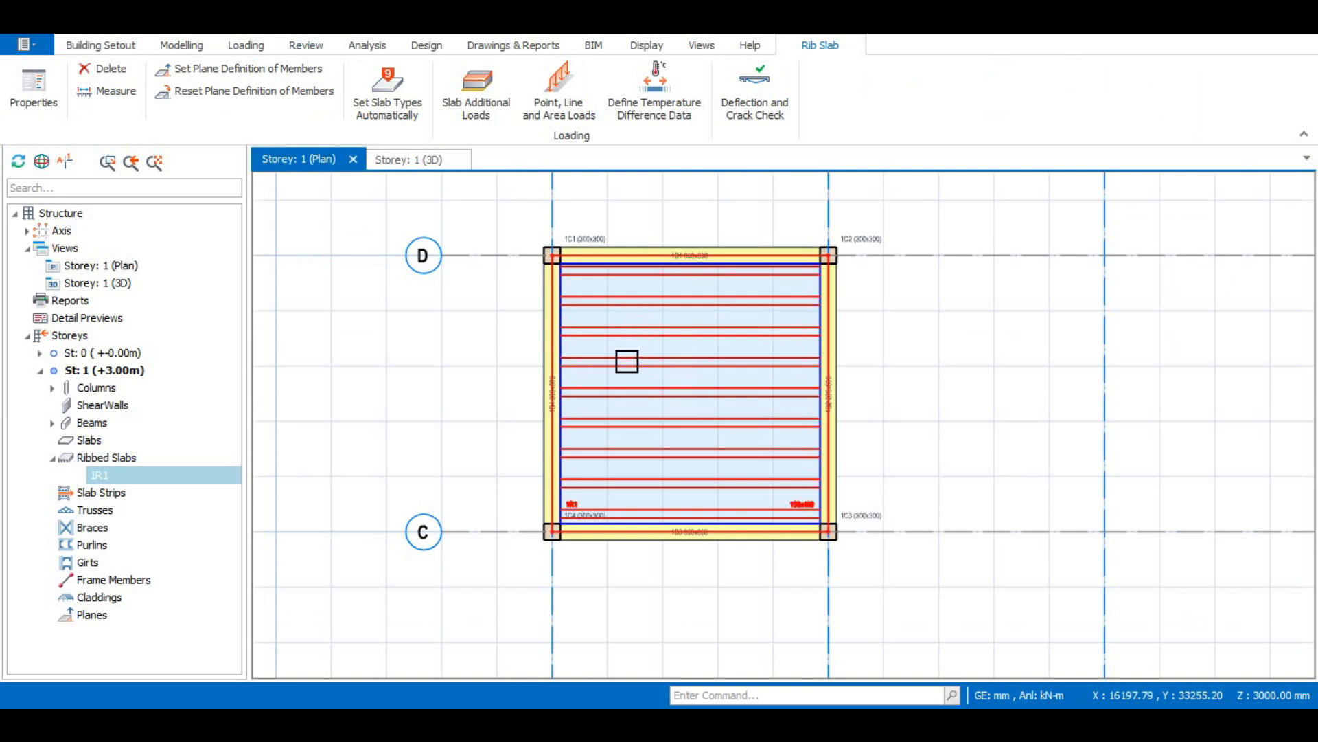
scroll(627, 359, up, 2)
scroll(645, 294, down, 3)
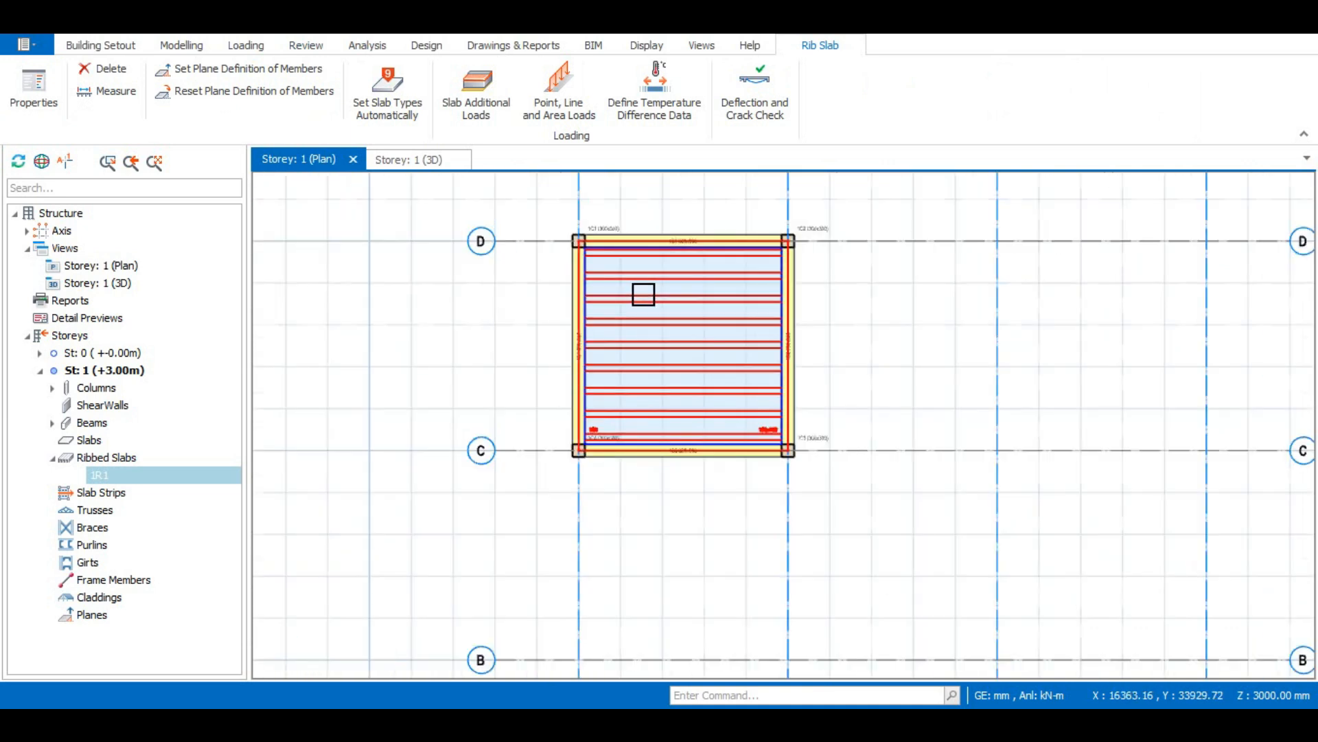
scroll(642, 294, up, 1)
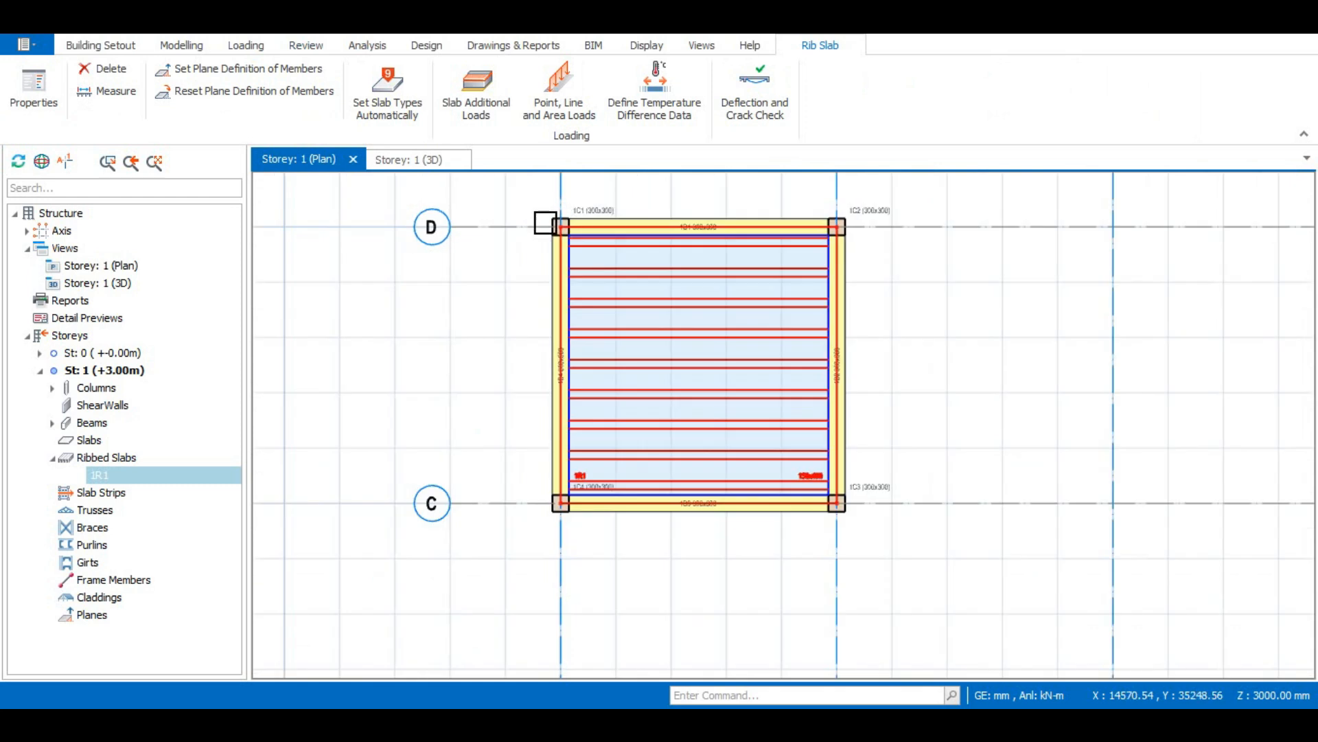
scroll(595, 210, up, 2)
scroll(585, 214, down, 1)
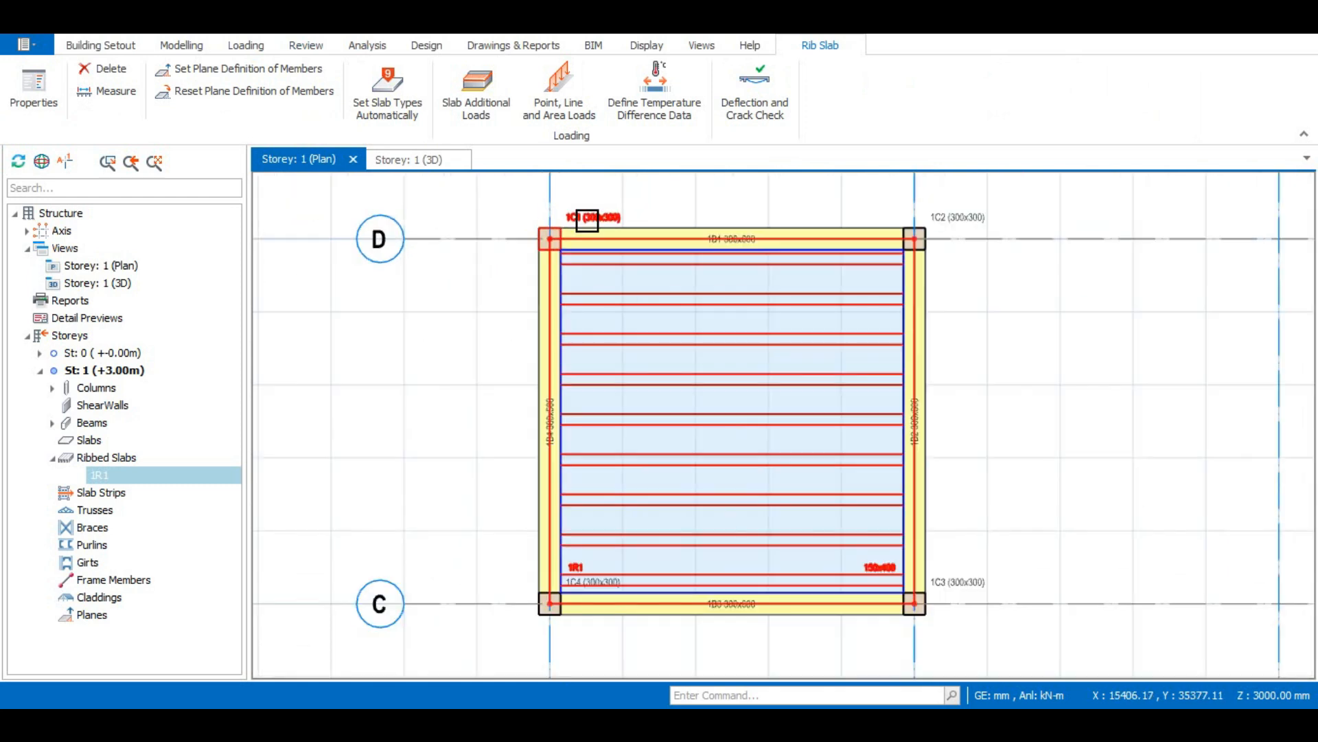
scroll(523, 258, down, 1)
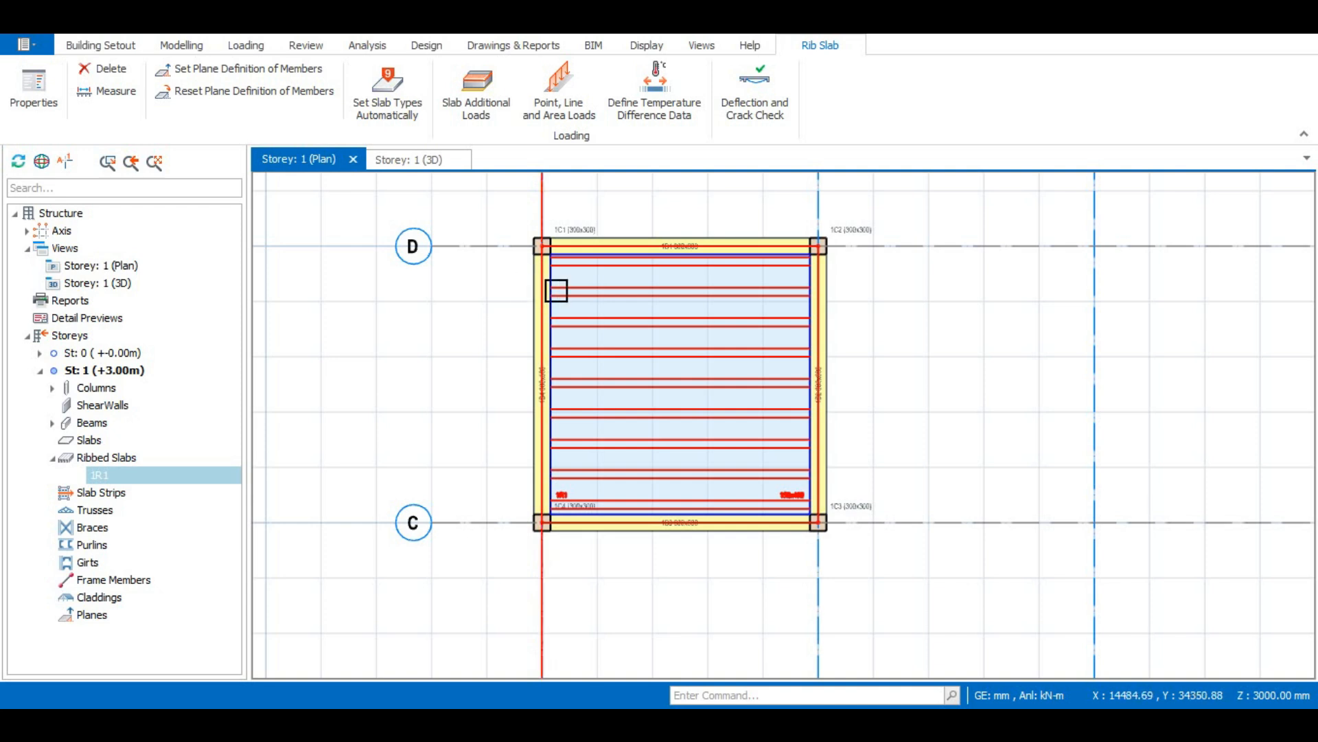
Examine the ribbed slab with its supporting beams and corner columns in the Storey 1 plan
scroll(542, 240, up, 2)
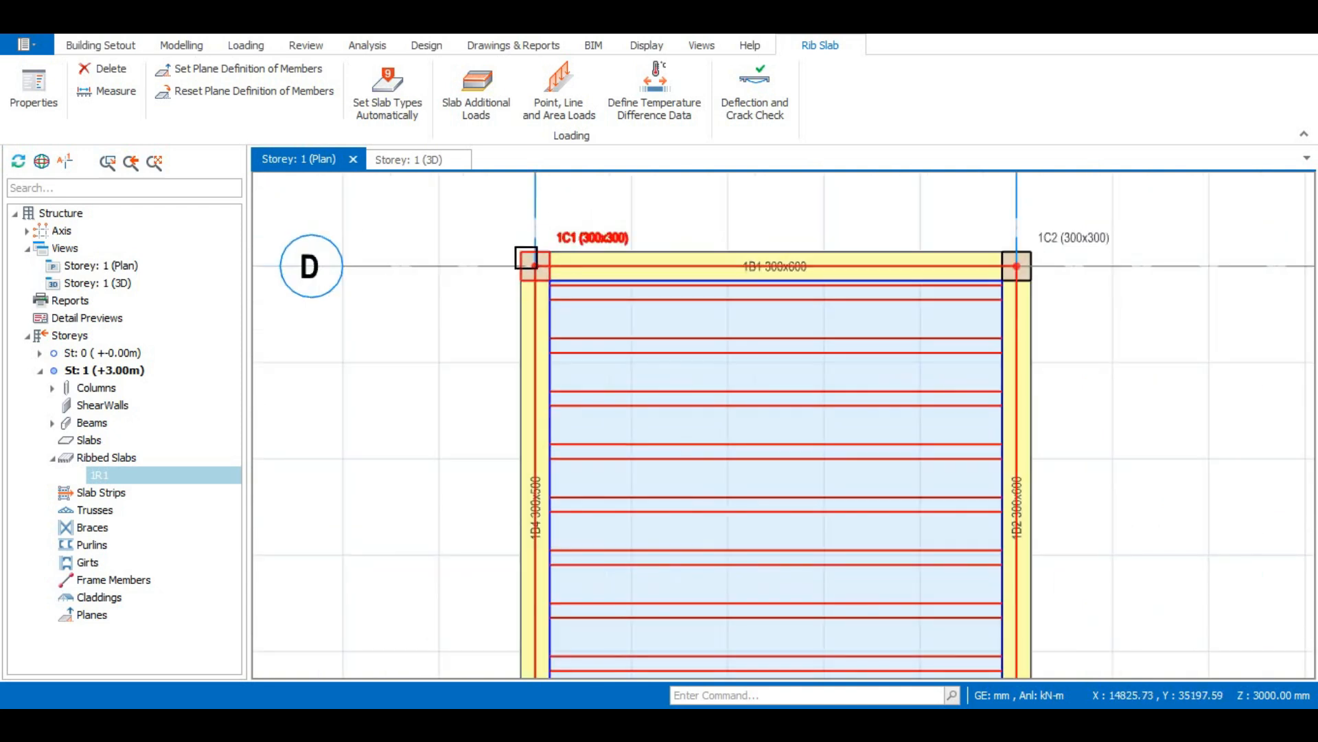
mouse_move(525, 258)
scroll(497, 314, down, 1)
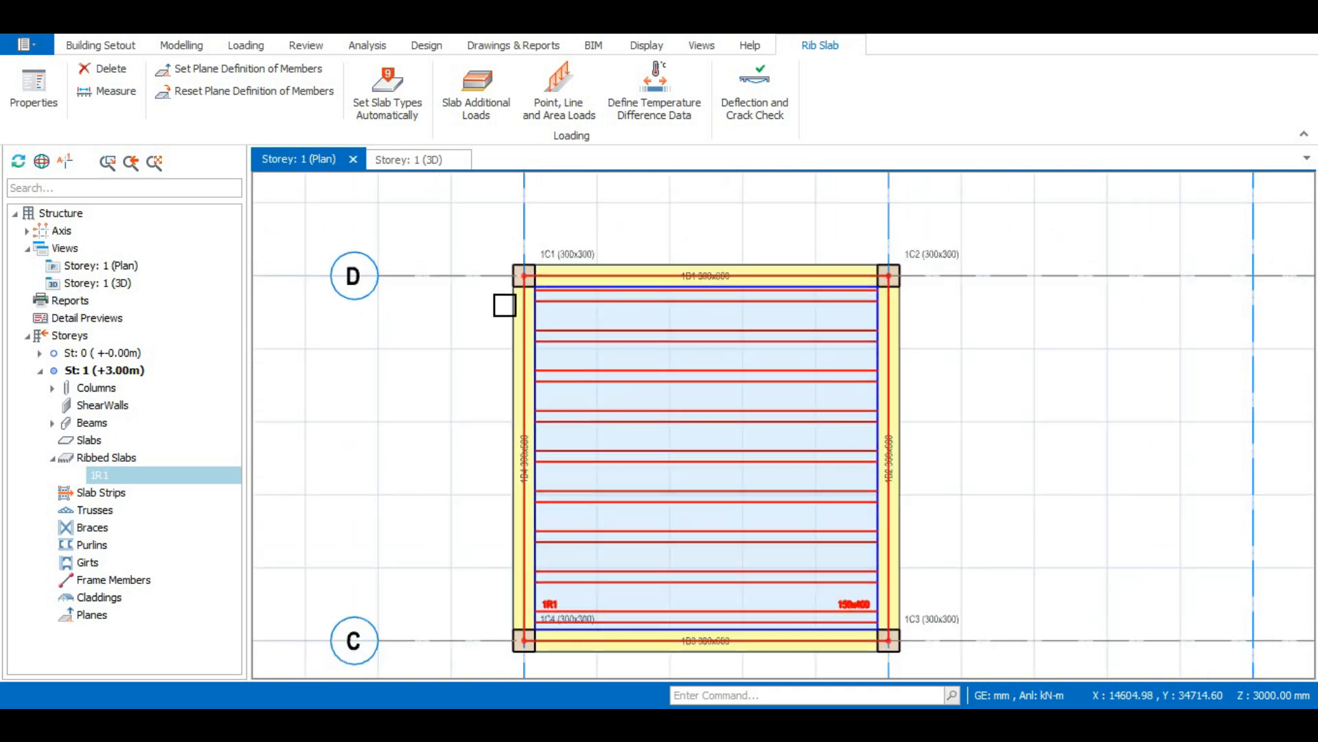
mouse_move(540, 311)
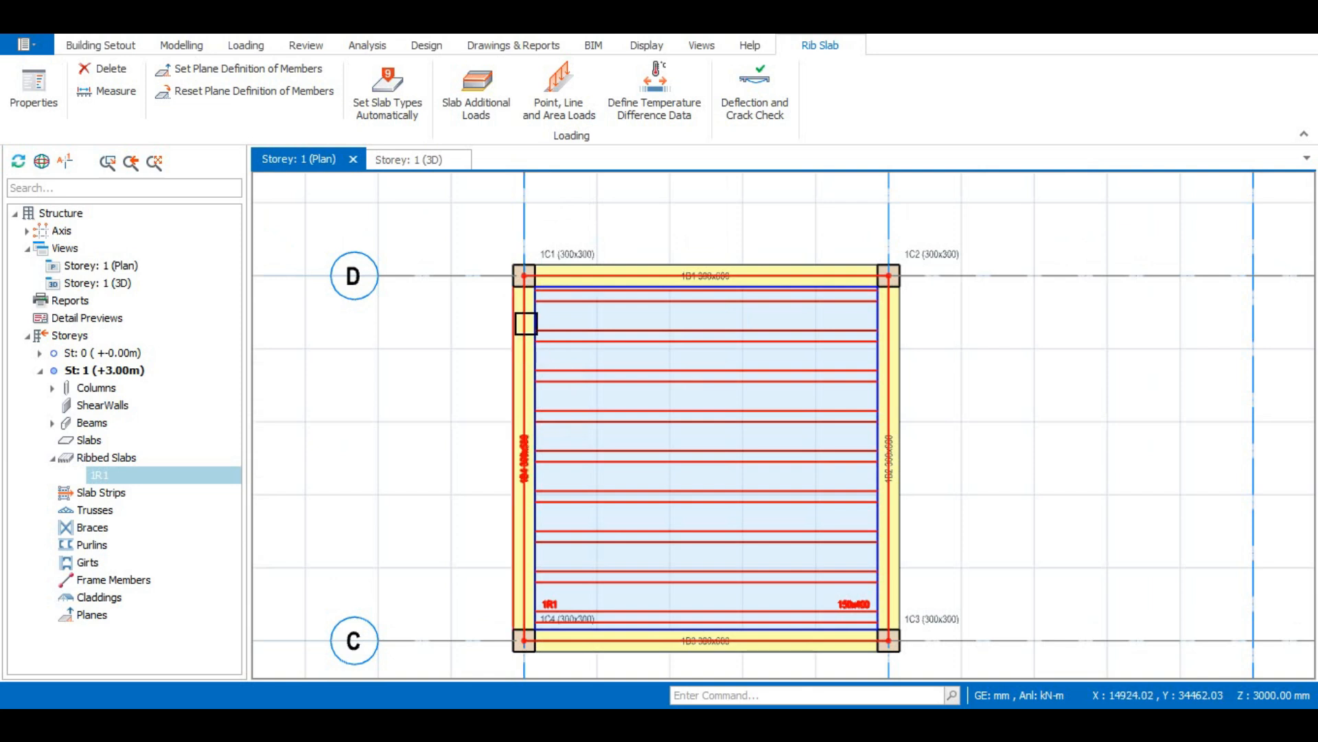
scroll(513, 246, down, 1)
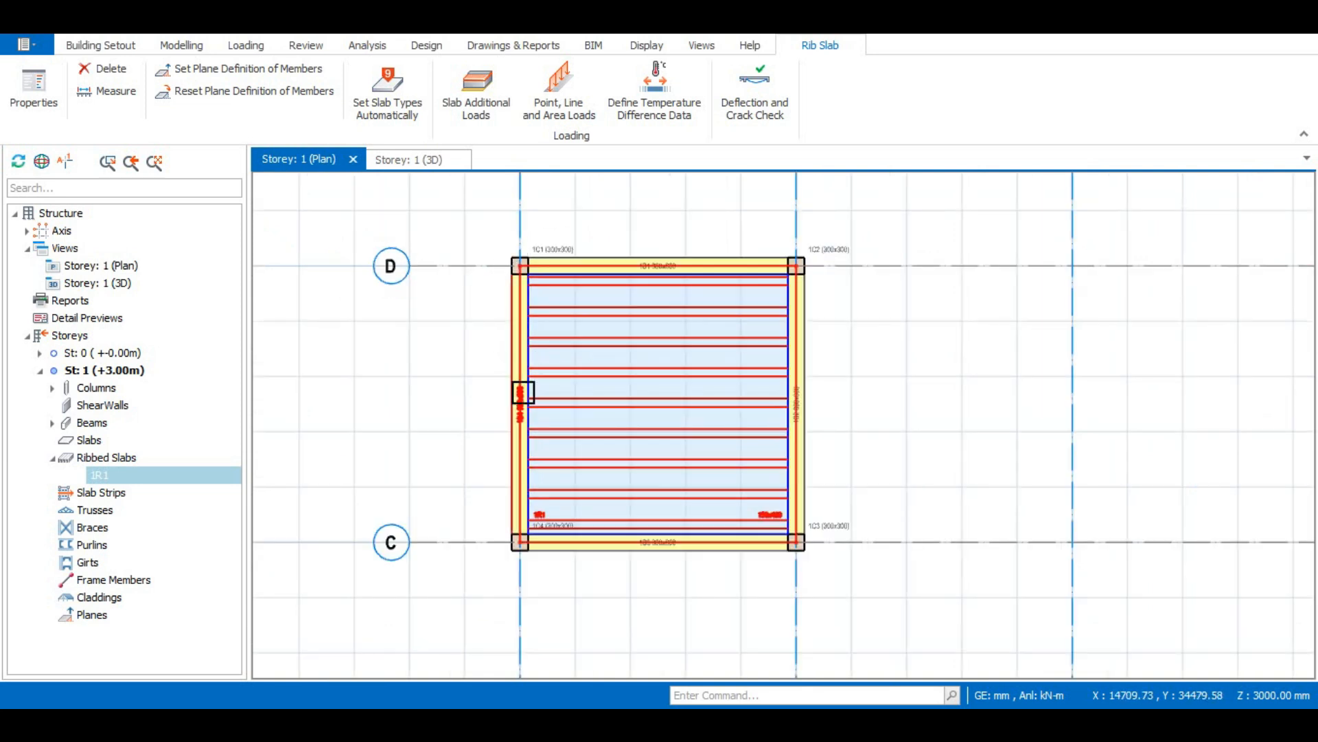
scroll(584, 268, up, 2)
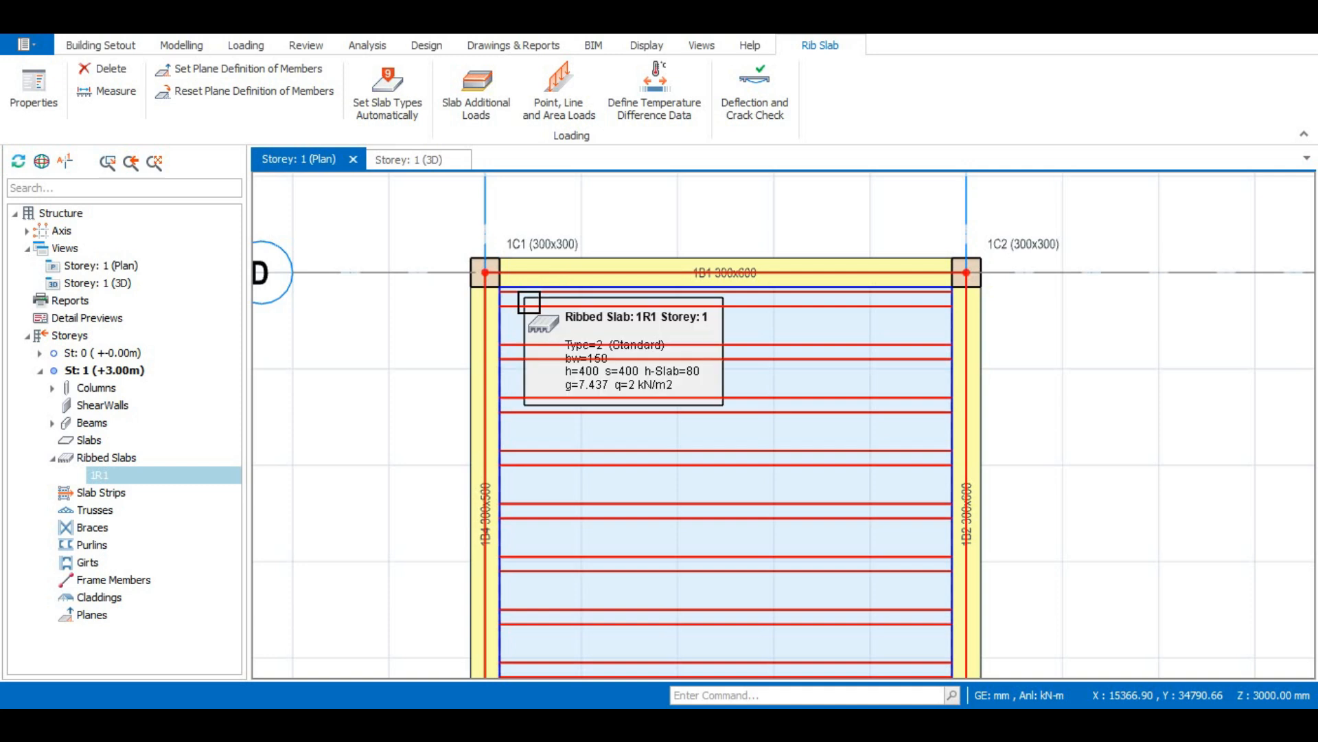
scroll(529, 302, down, 1)
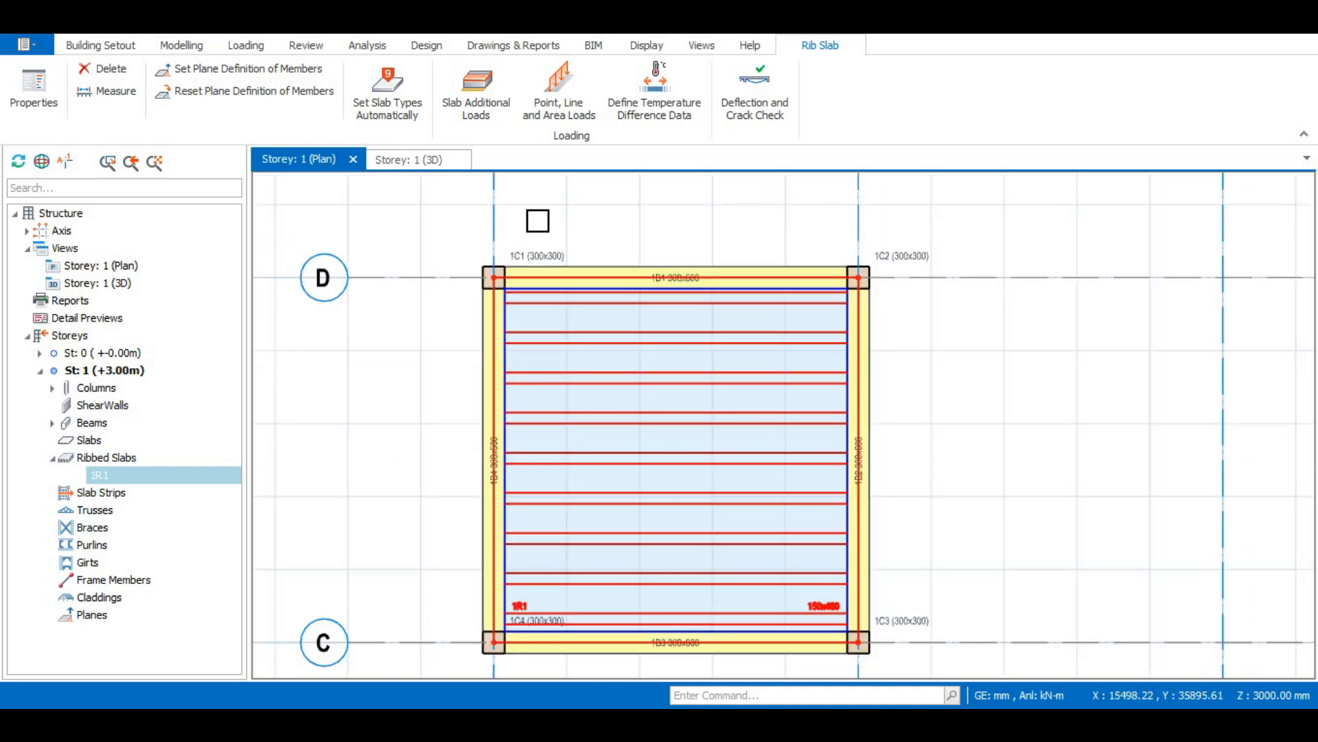
scroll(533, 223, down, 1)
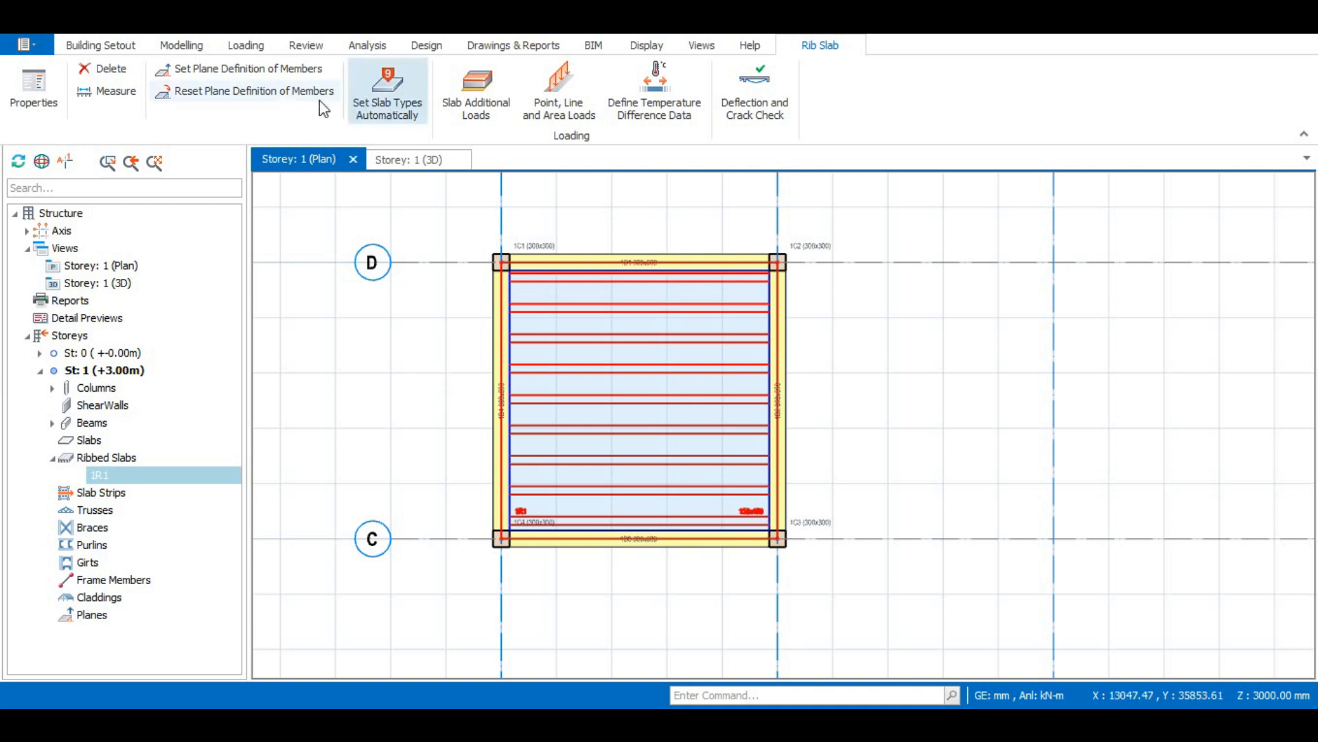
Set up an X-direction slab strip of type FE Strip and choose the second strip scope option in its FE settings
click(193, 47)
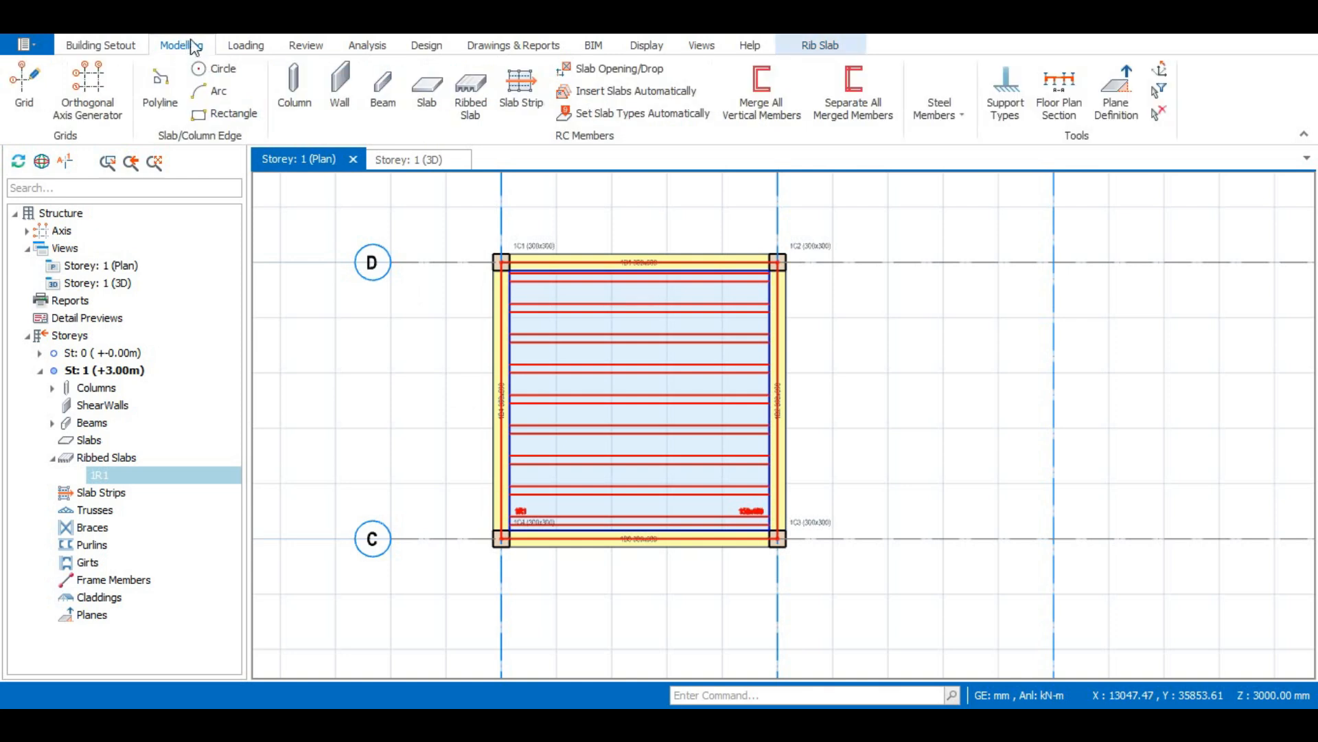
click(529, 97)
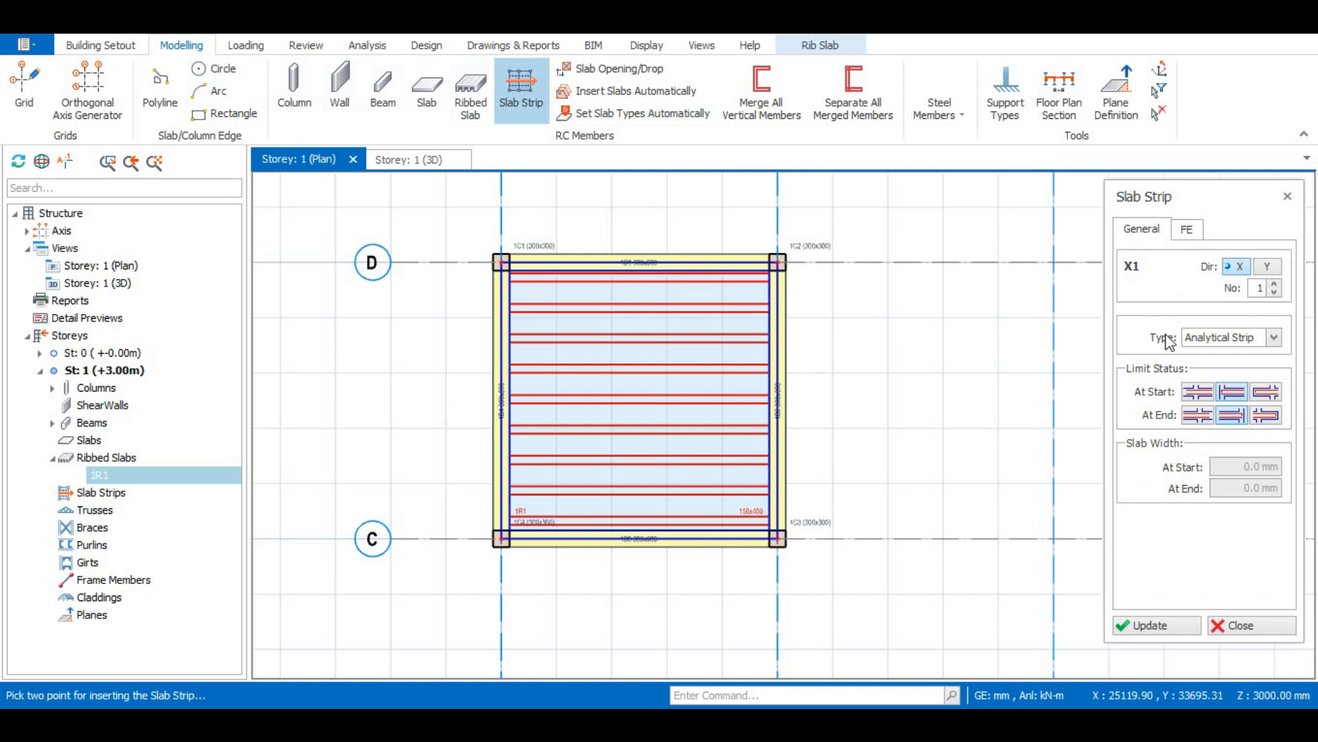
click(1272, 337)
click(1239, 373)
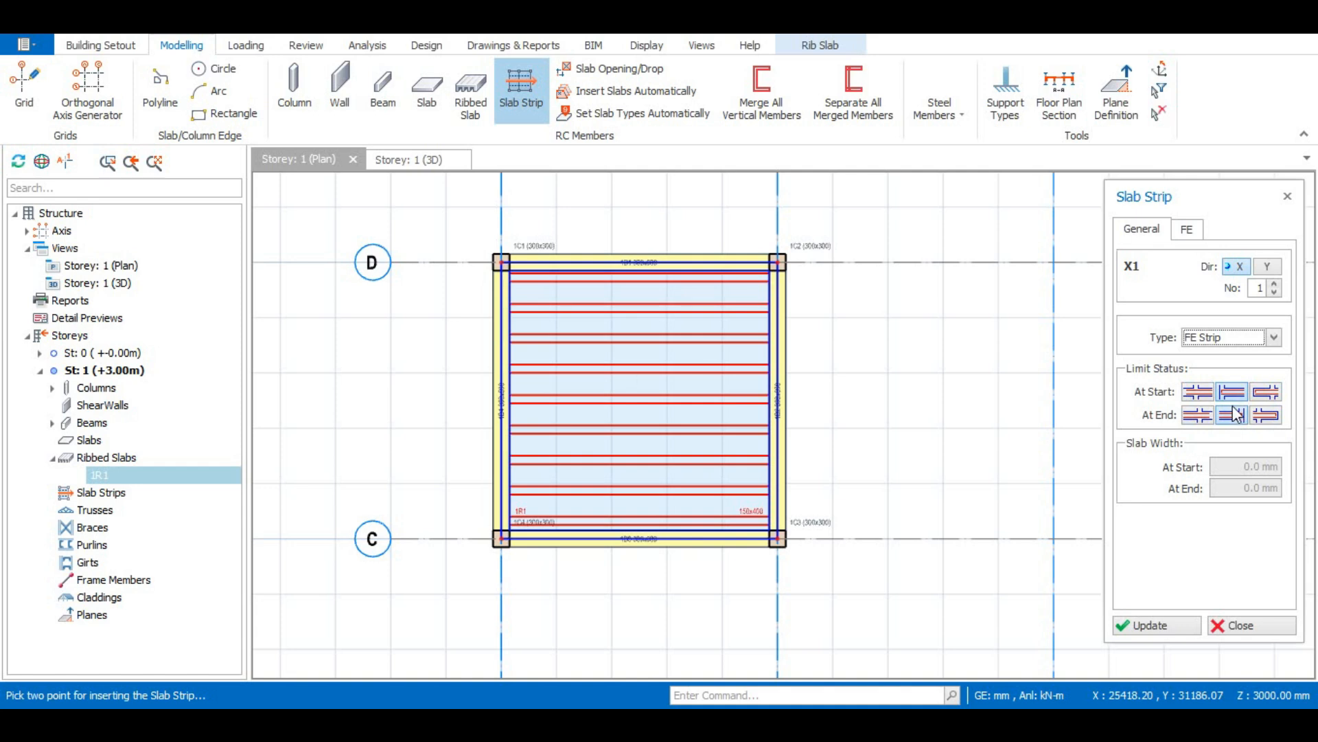
click(1190, 230)
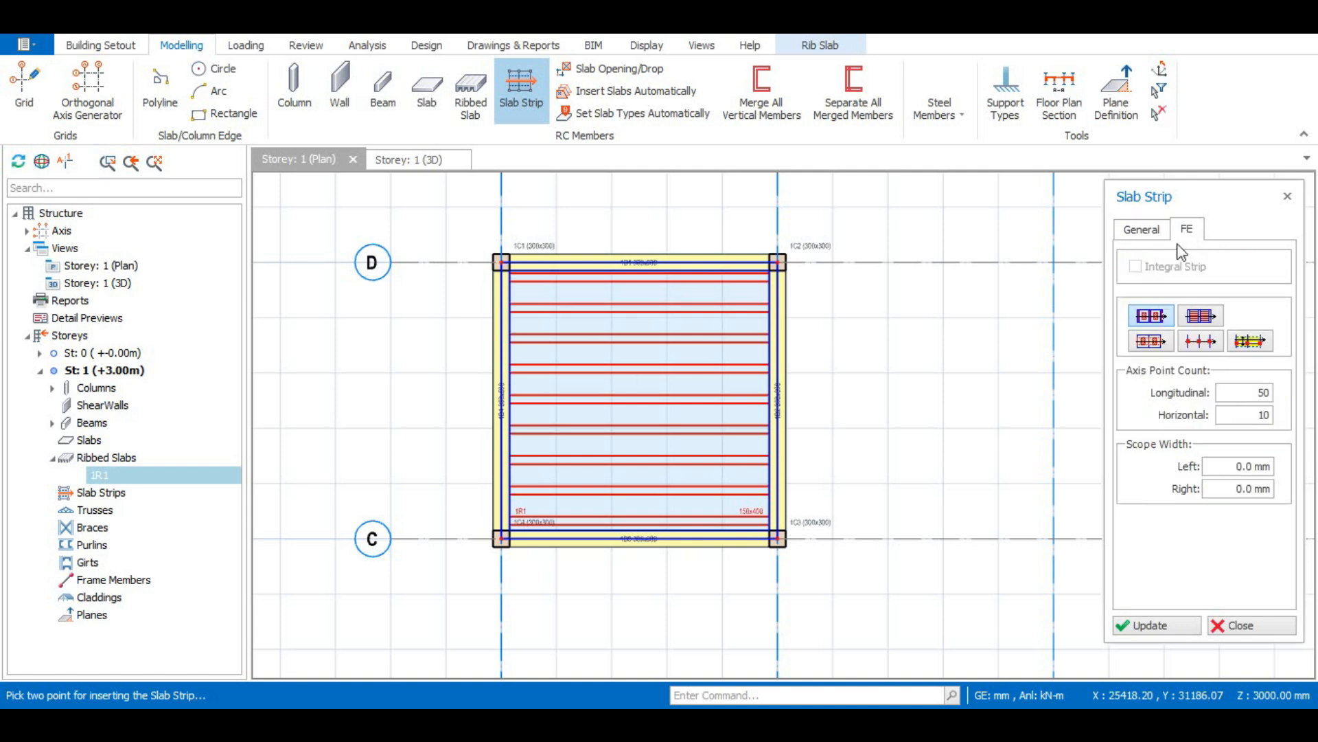
click(1204, 319)
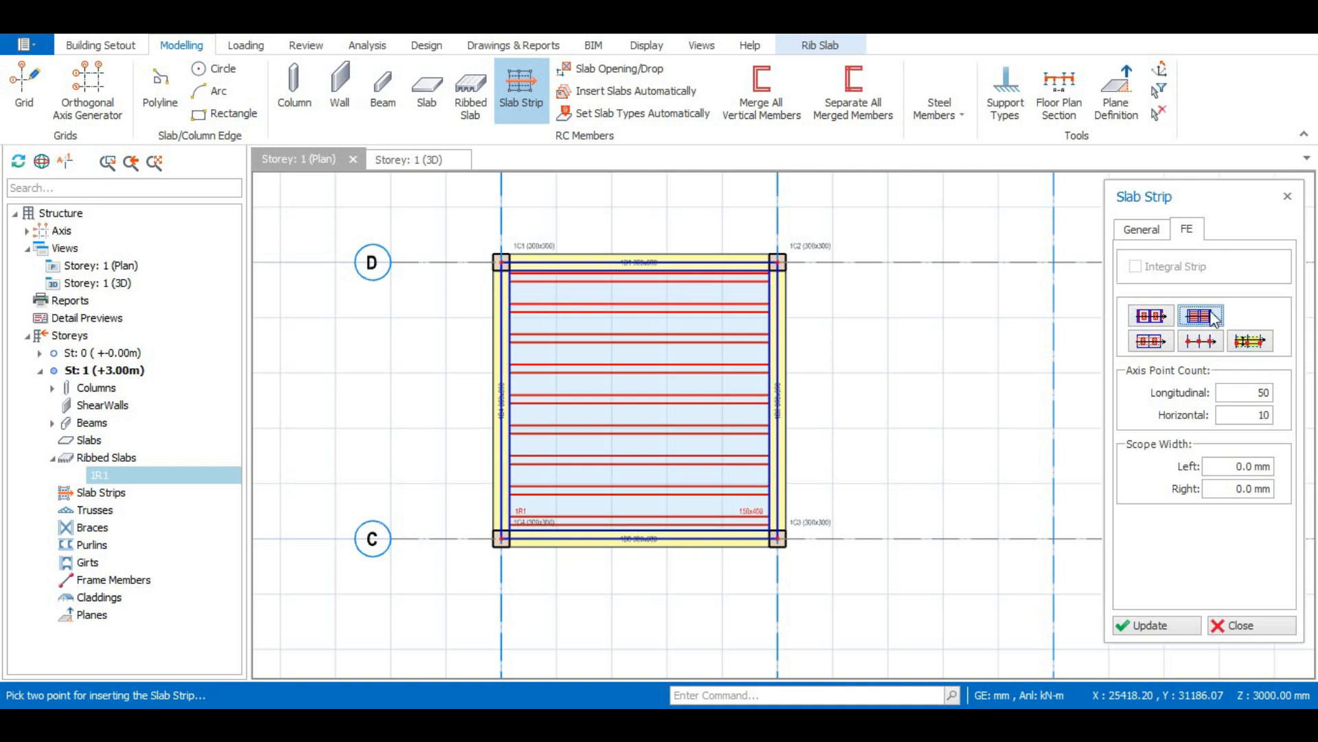
Insert the FE strip horizontally across the middle of the ribbed slab, extending past the side beams on axes 1 and 2
click(1140, 229)
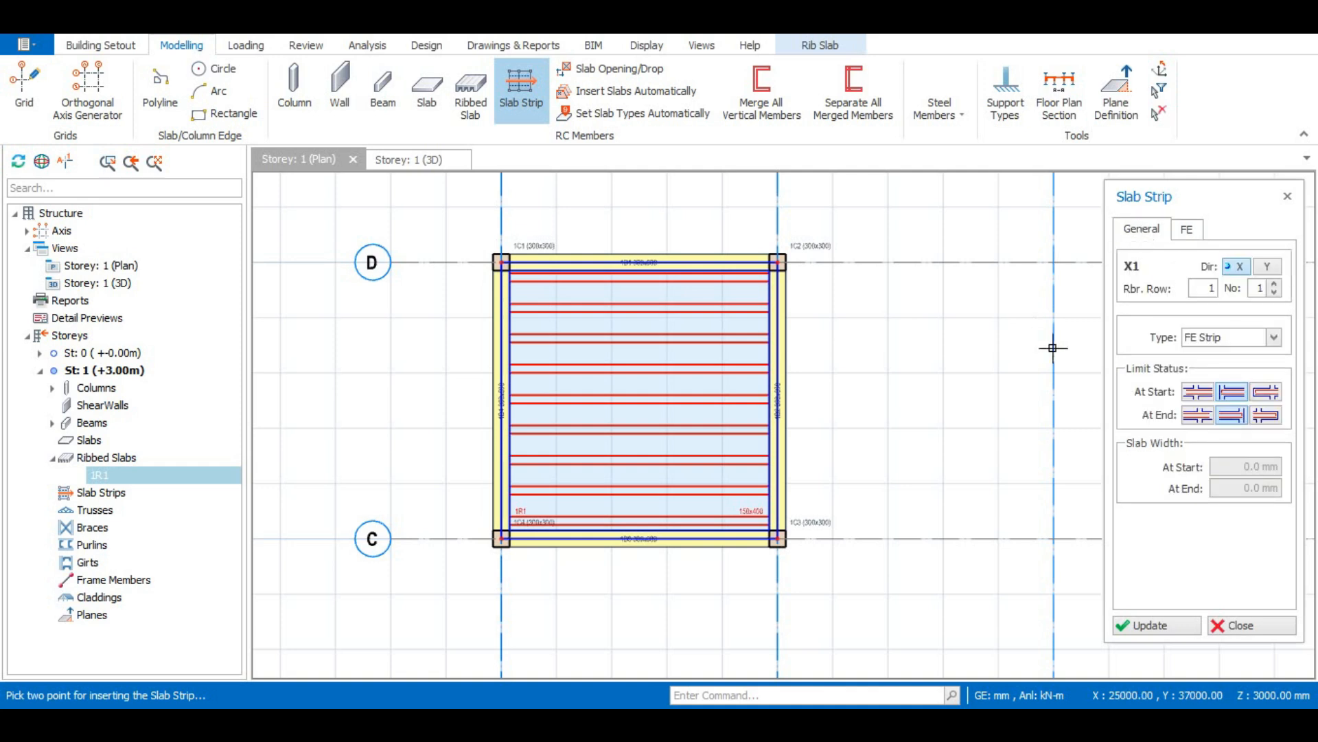
click(443, 374)
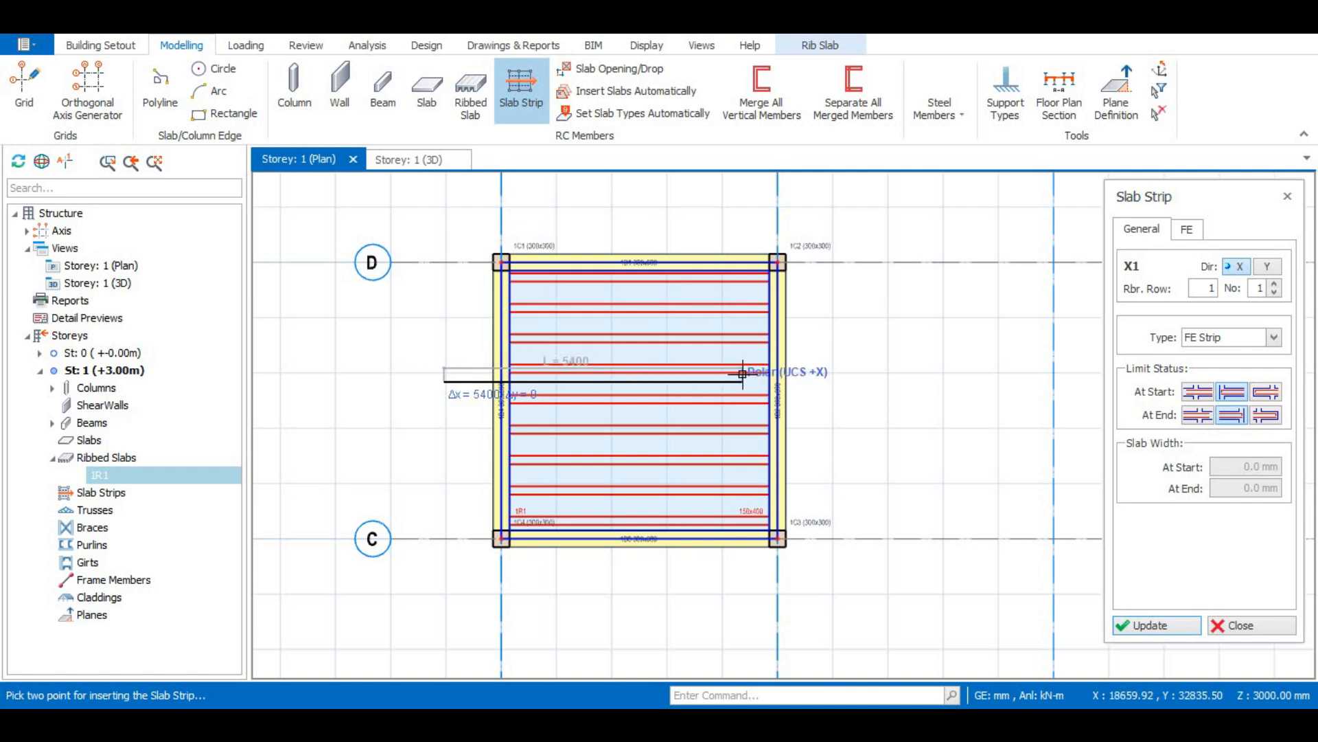
click(841, 380)
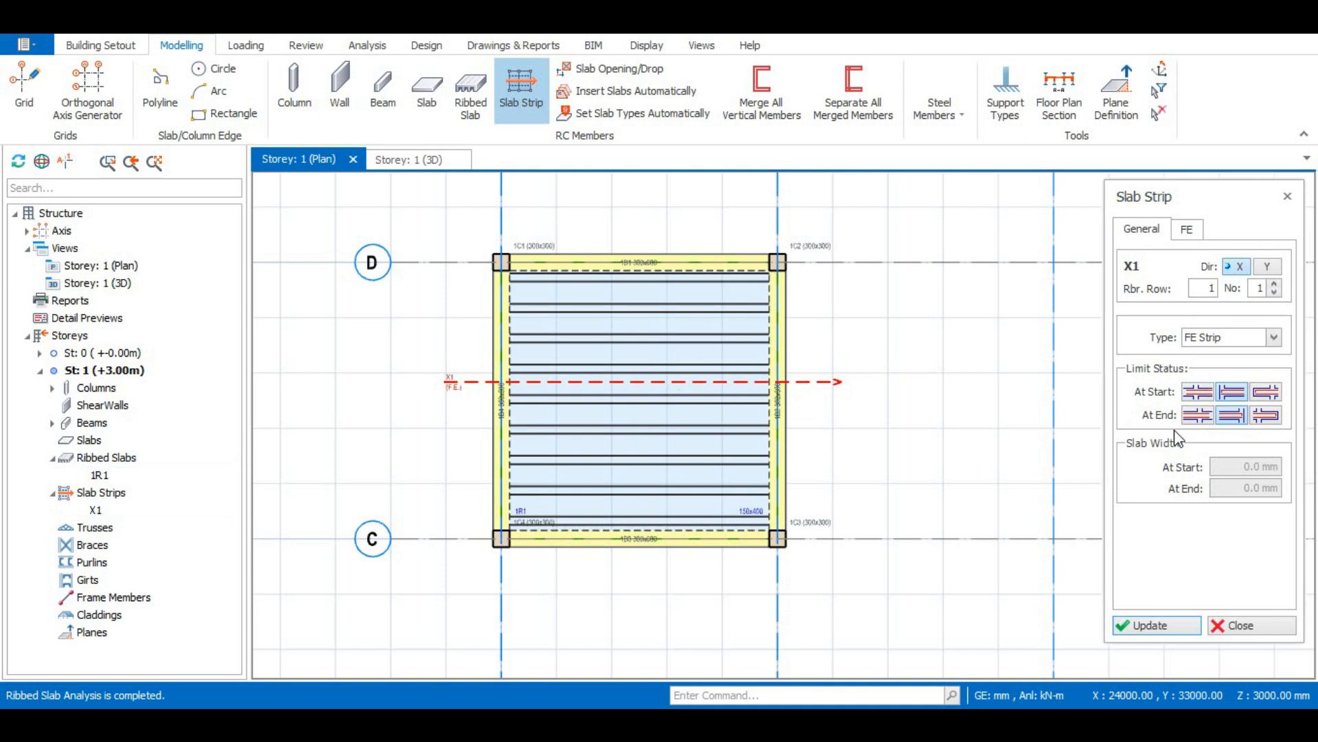
click(1288, 194)
scroll(506, 364, up, 1)
scroll(526, 347, up, 1)
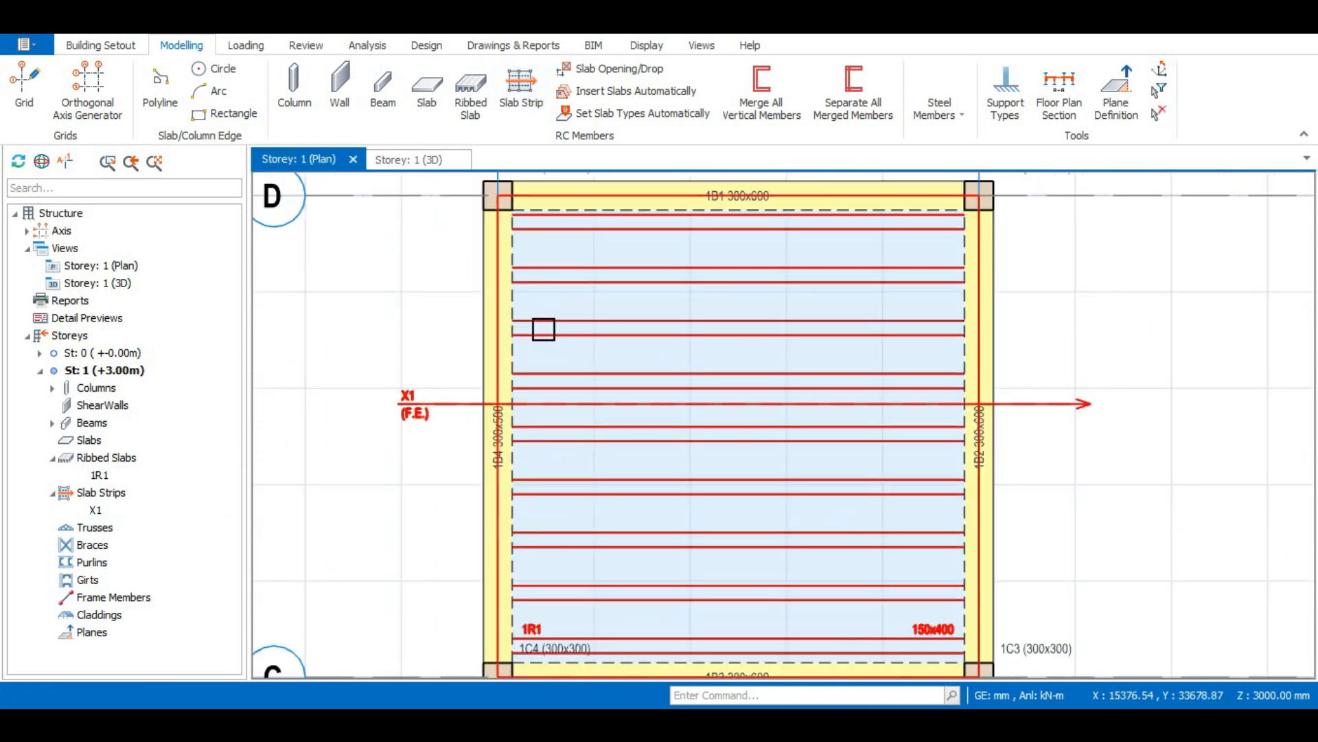
scroll(547, 285, down, 1)
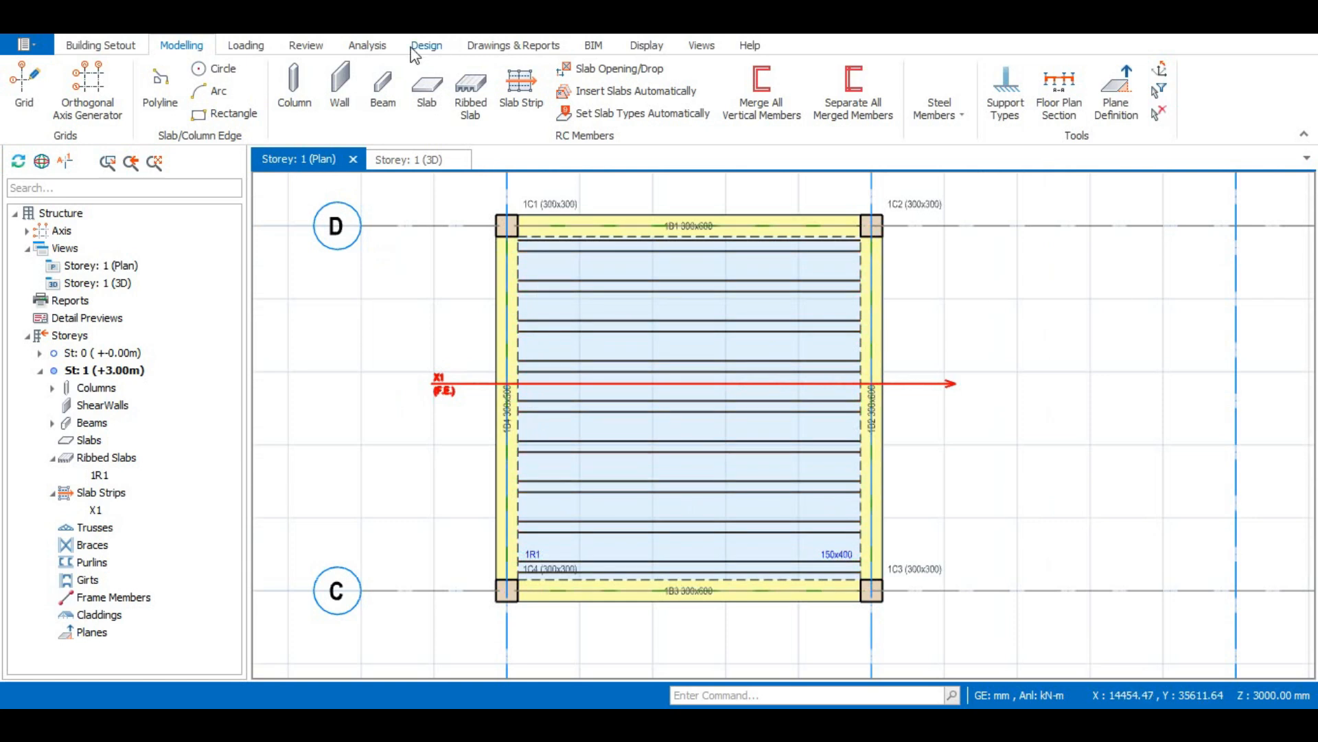
Run the FE beam load decomposition for all storeys with slab plates included, without pausing to check the meshing
click(245, 47)
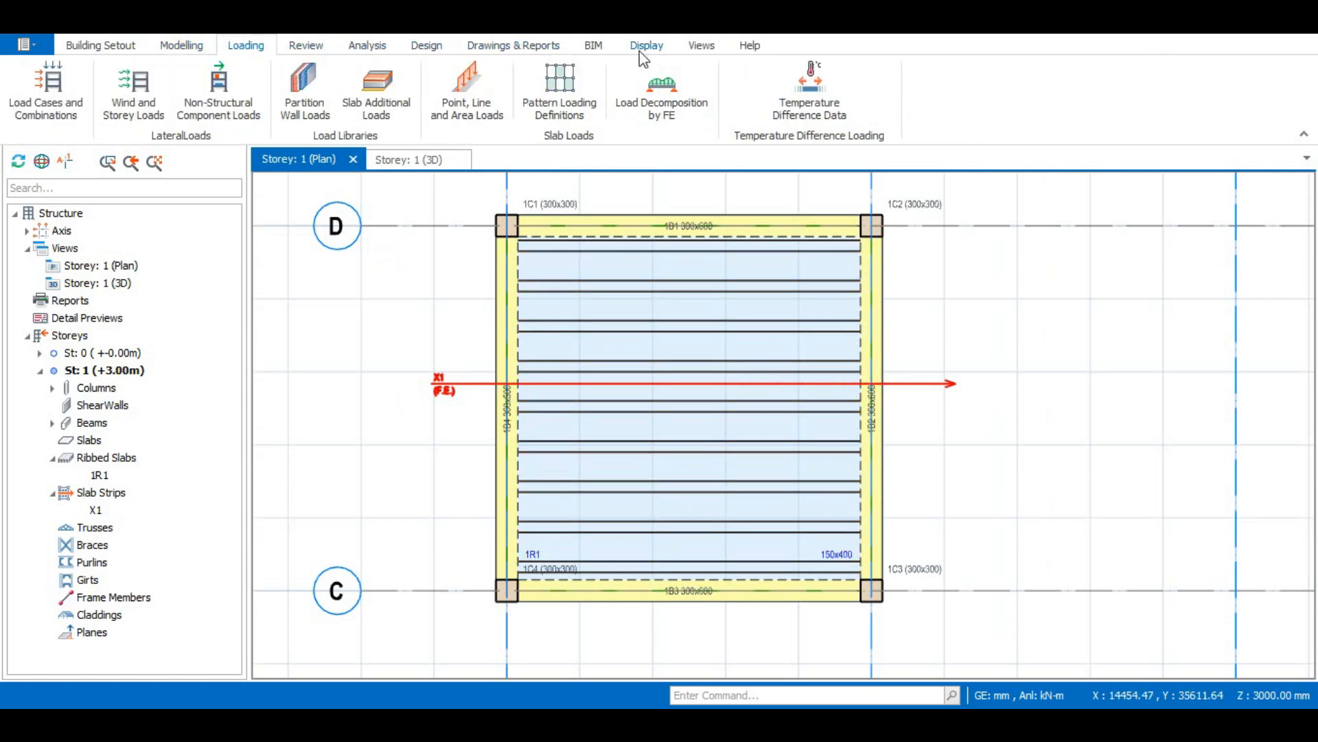
click(657, 96)
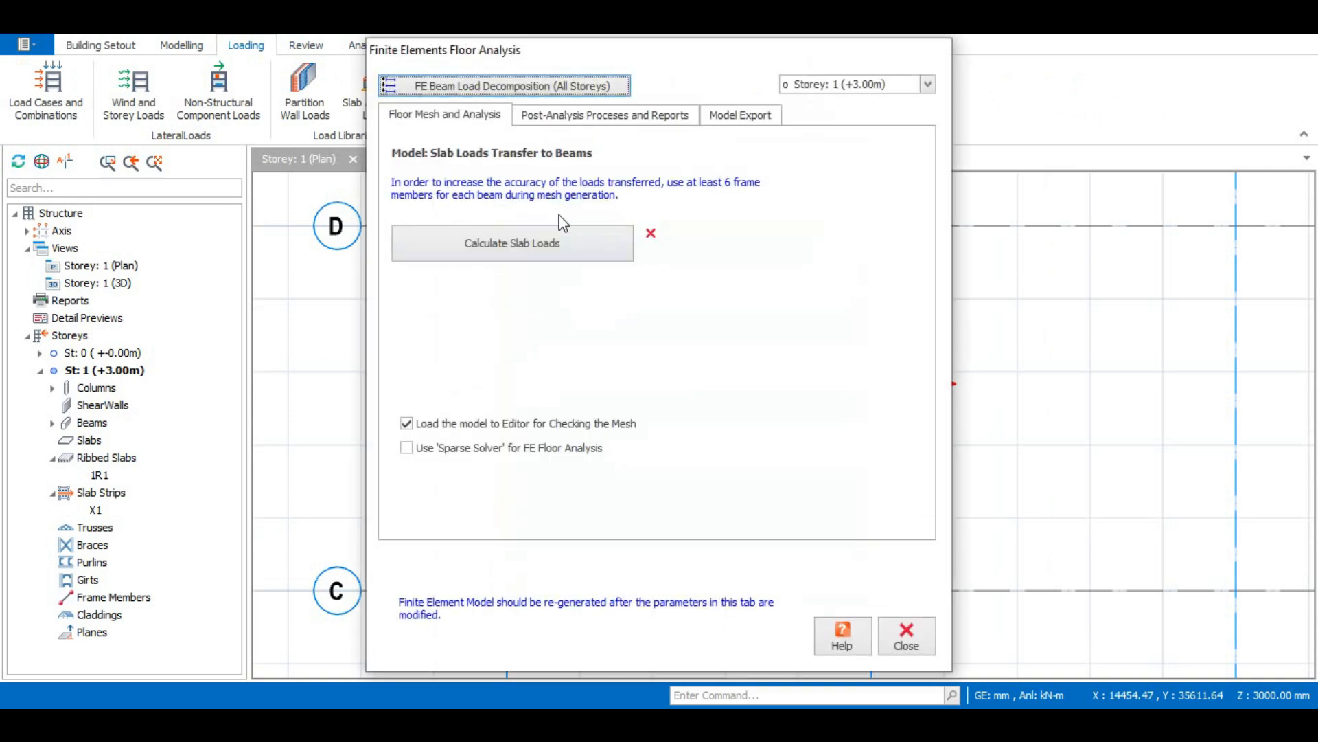
click(458, 86)
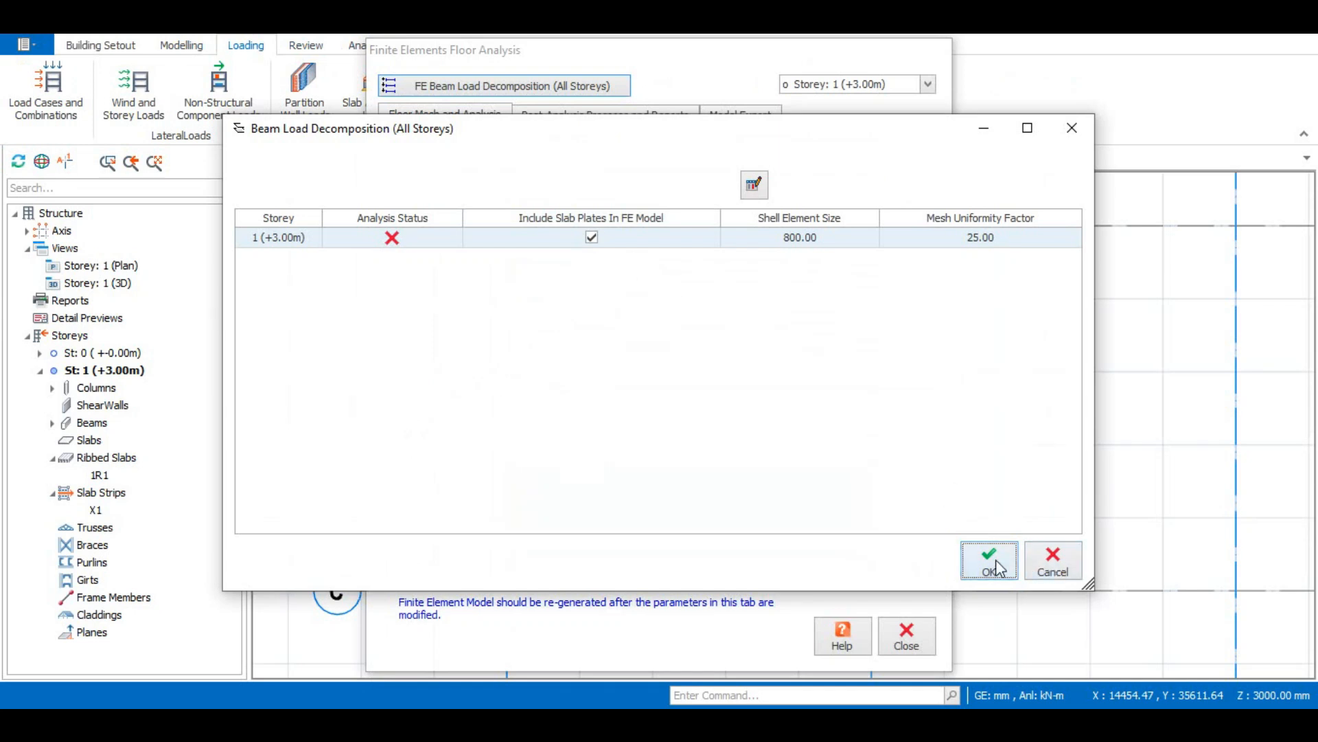
click(988, 567)
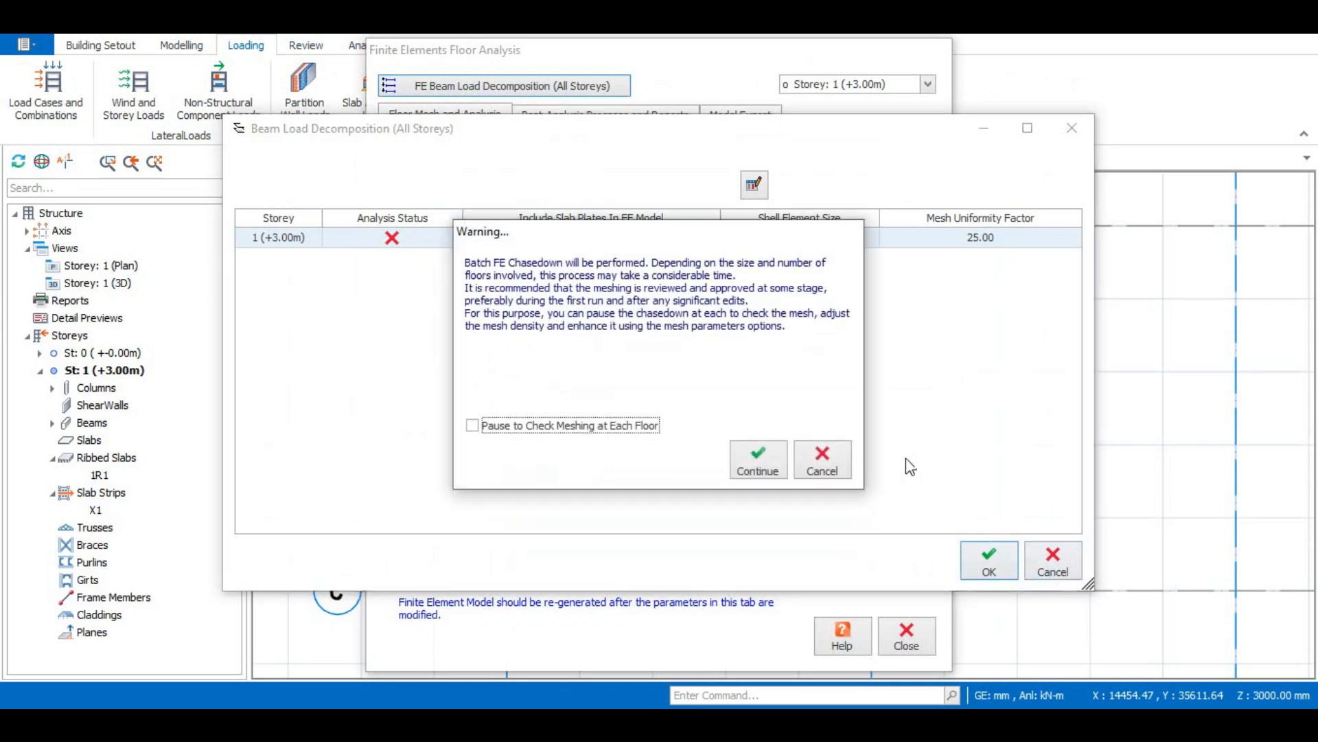
click(756, 457)
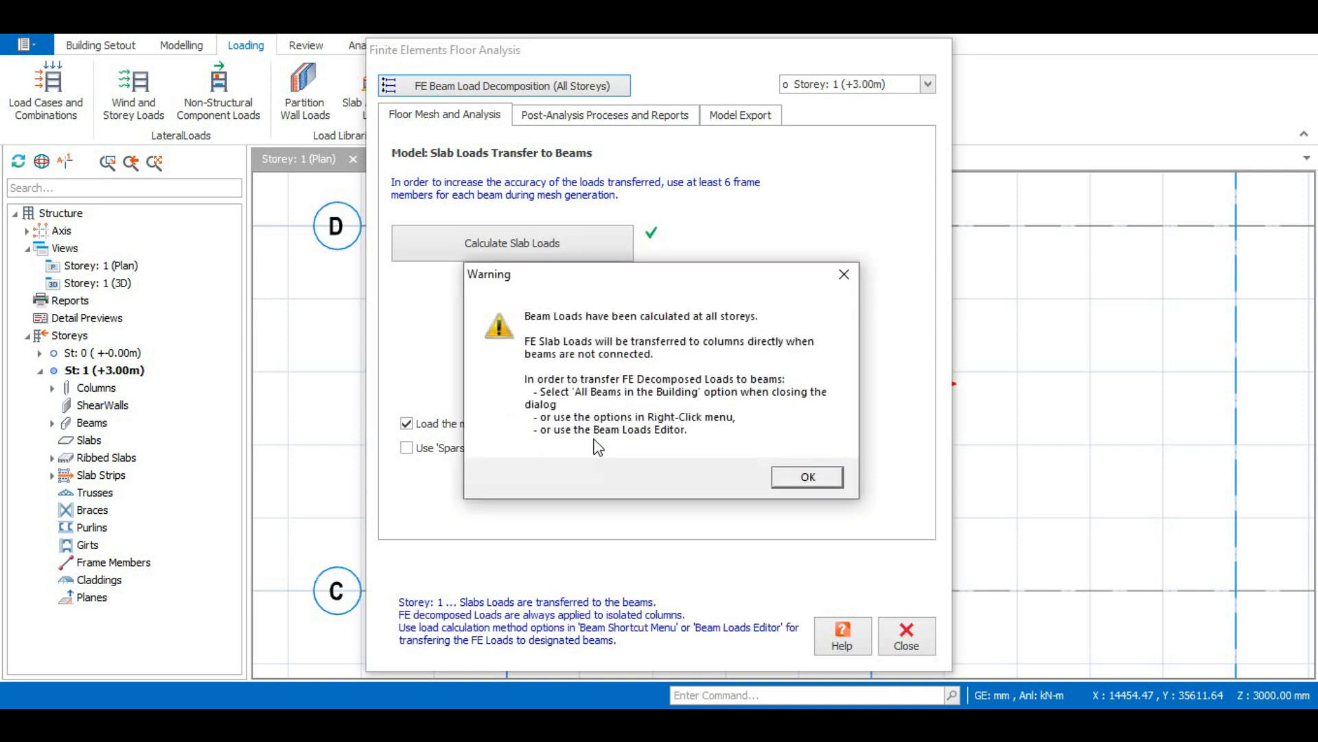
click(807, 478)
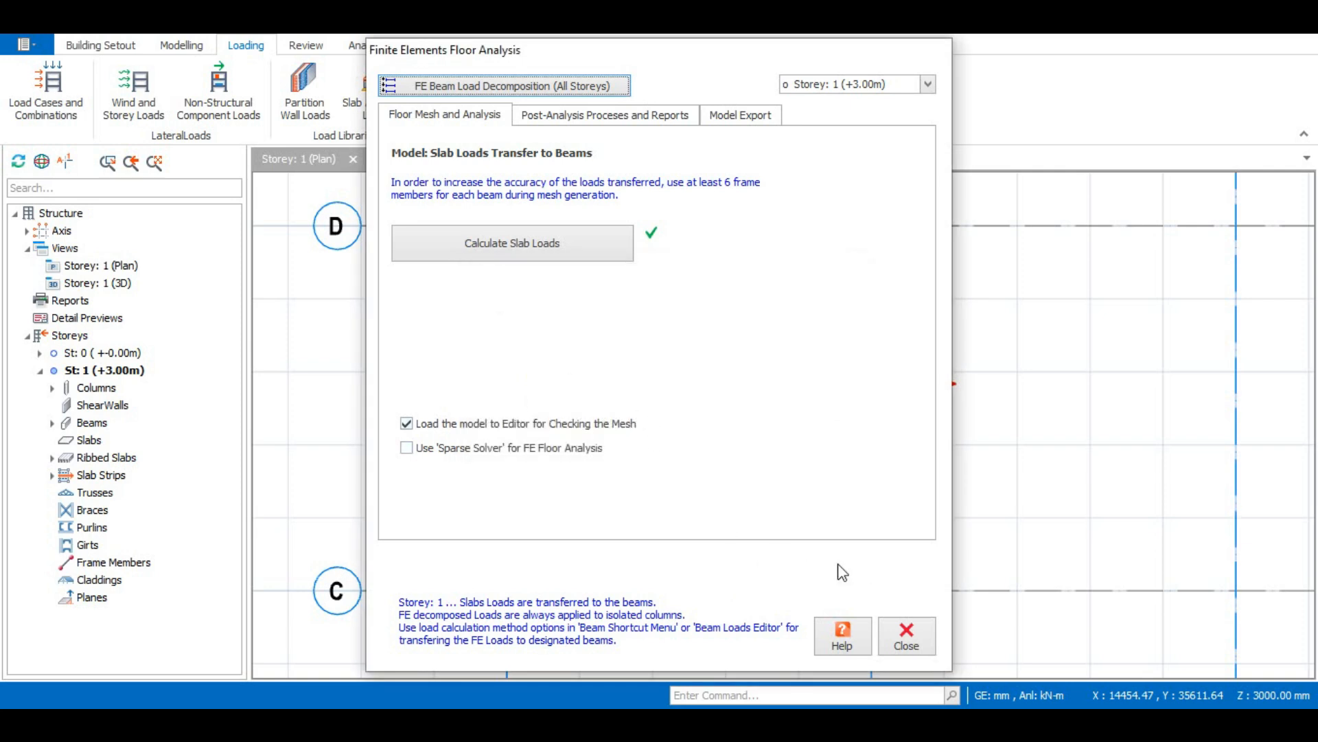
Finish the FE floor analysis by applying the decomposed slab loads to all beams in the model
click(919, 633)
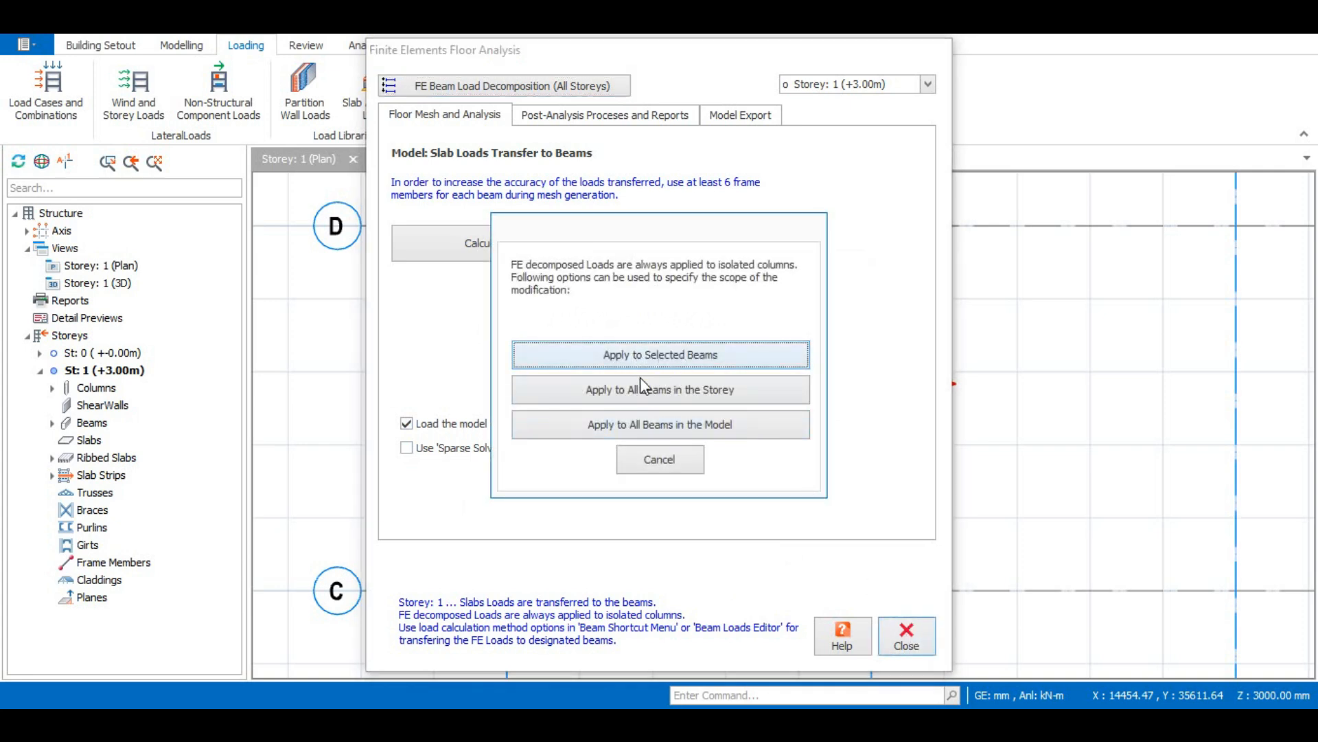
click(592, 425)
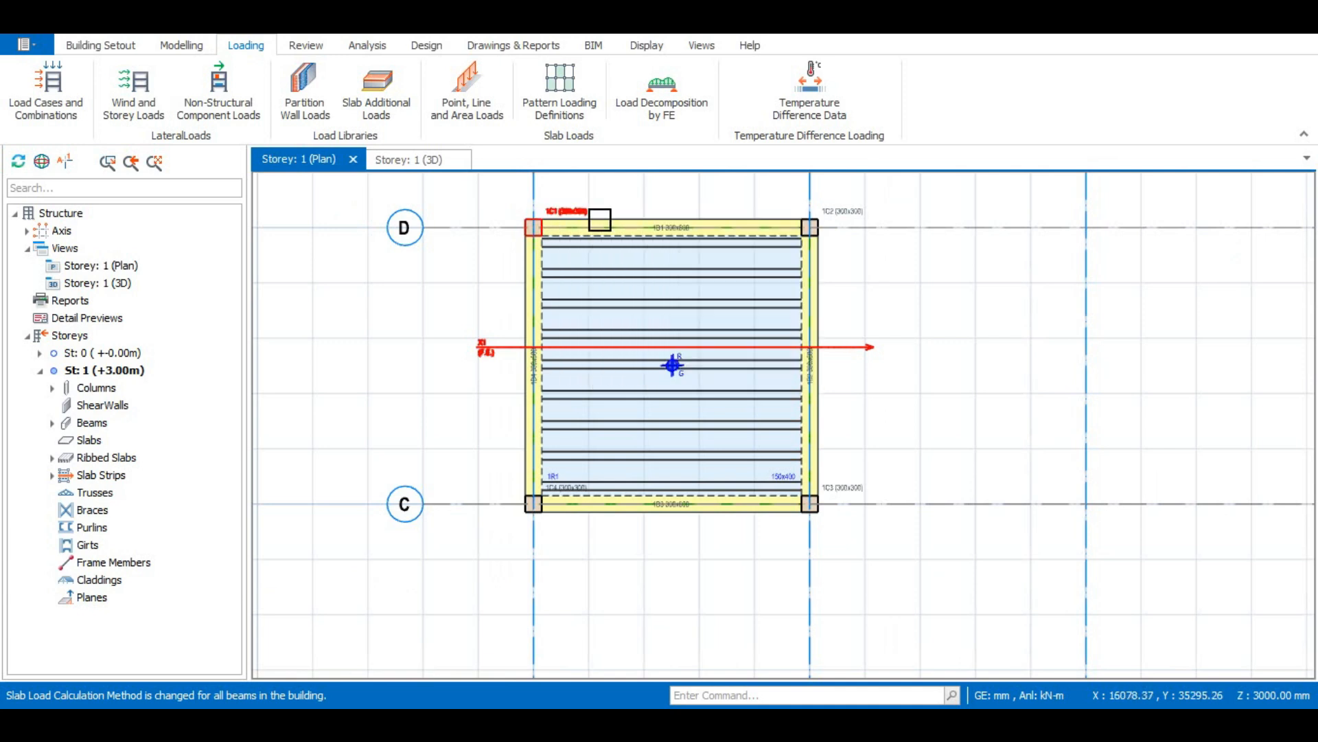
scroll(582, 195, down, 1)
scroll(599, 317, up, 1)
scroll(570, 433, down, 2)
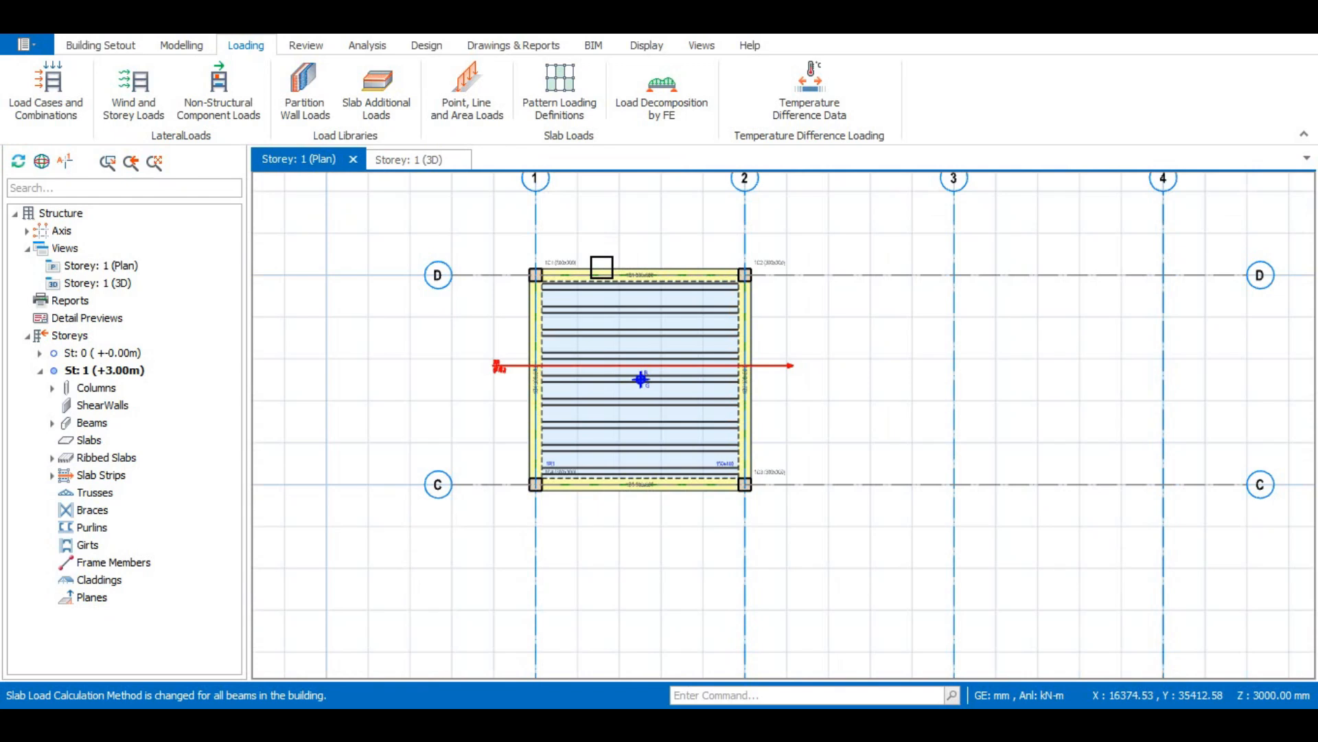
scroll(597, 272, up, 1)
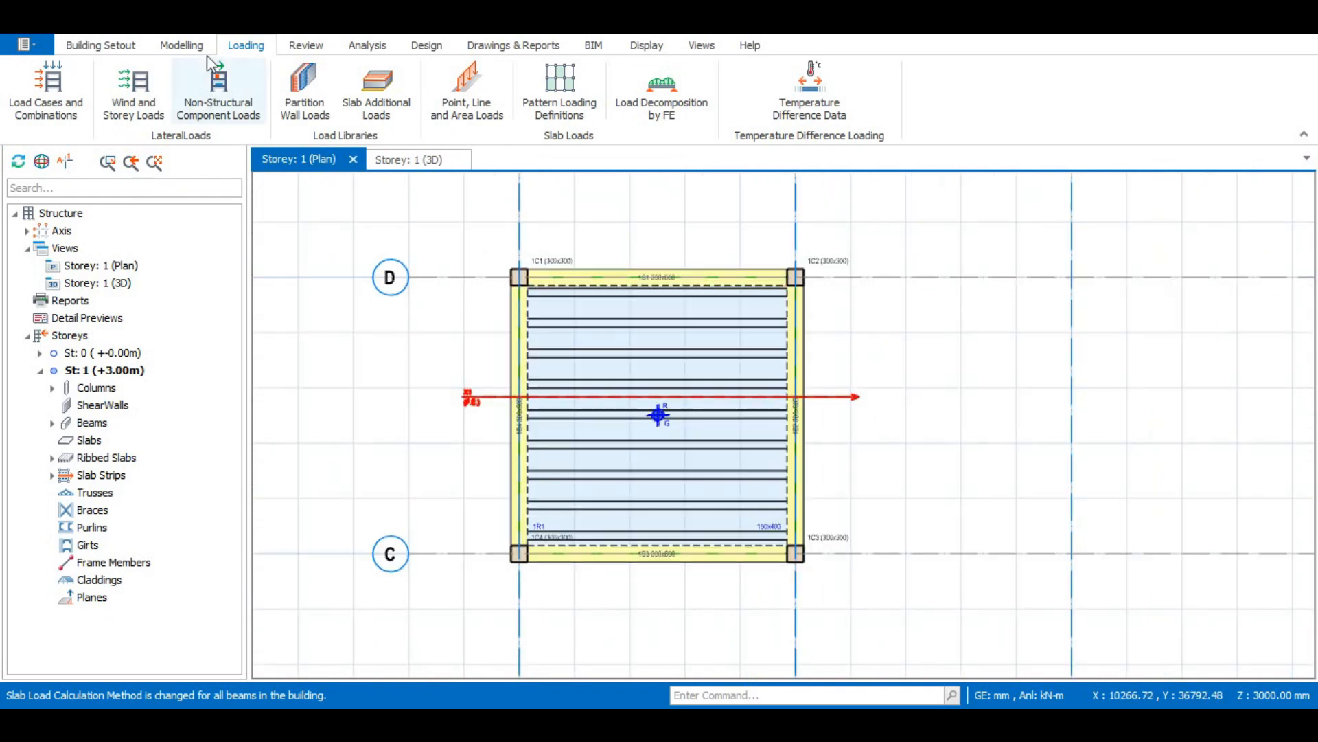
Open the Building Analysis settings and review the analysis and model options
click(368, 46)
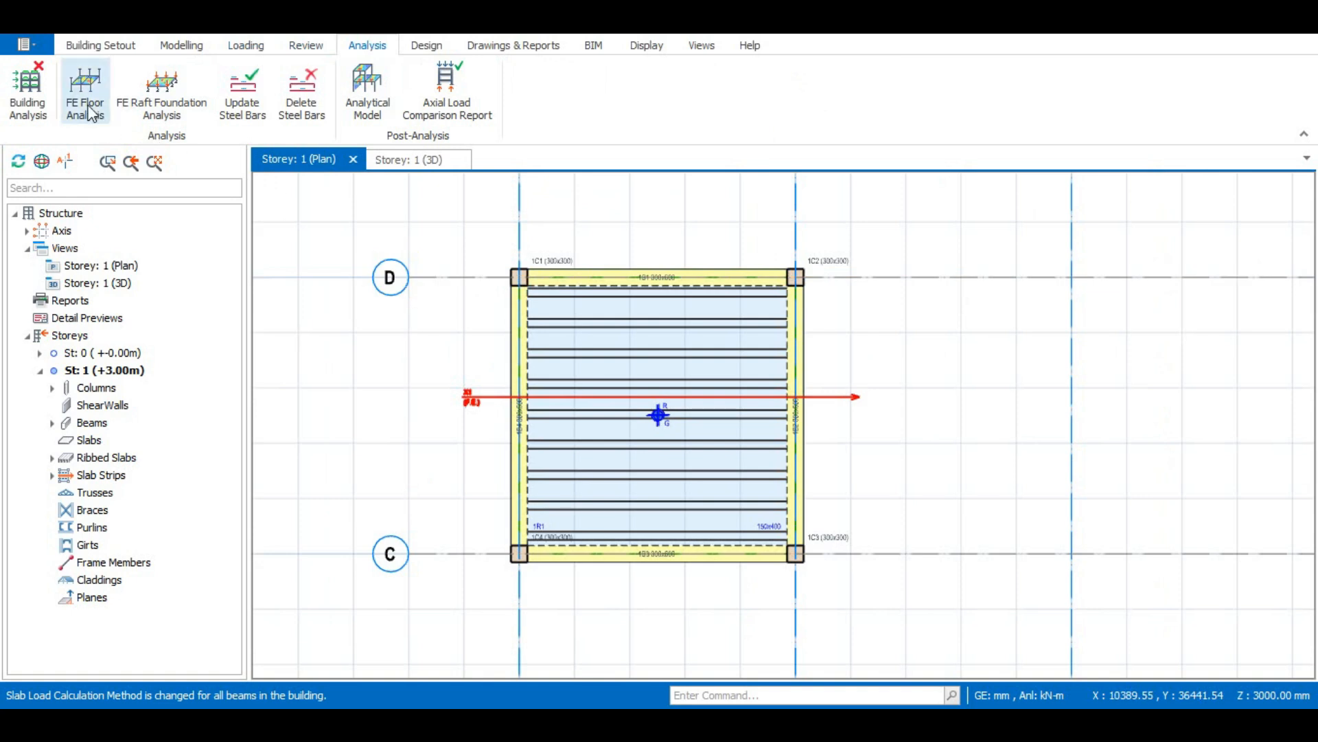
click(28, 103)
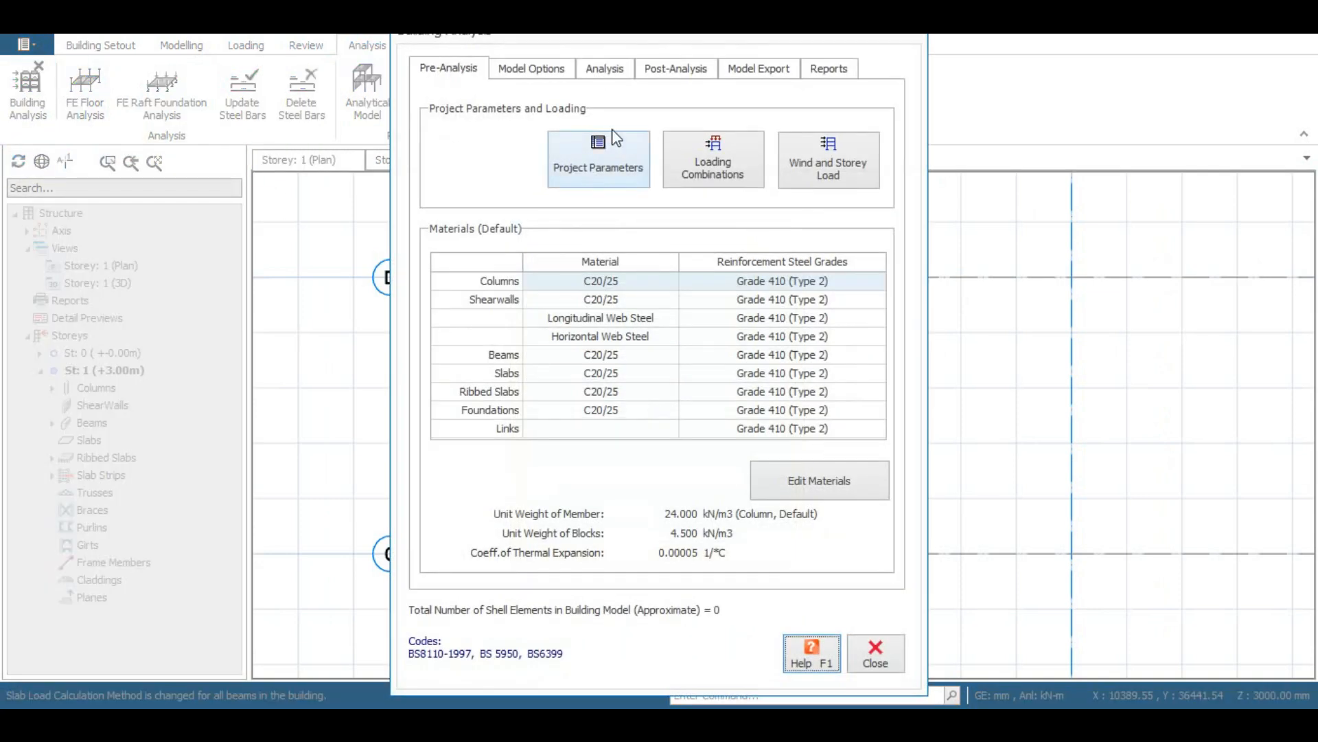
click(597, 72)
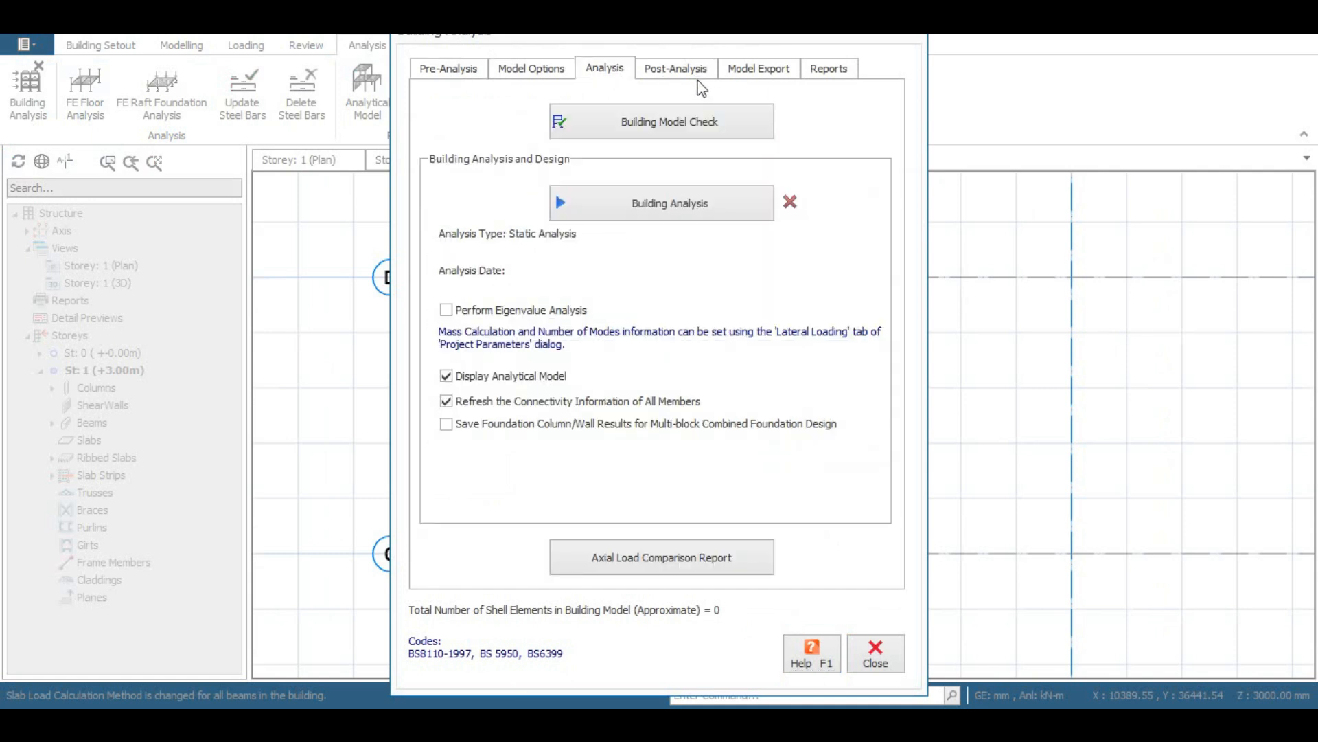
click(542, 72)
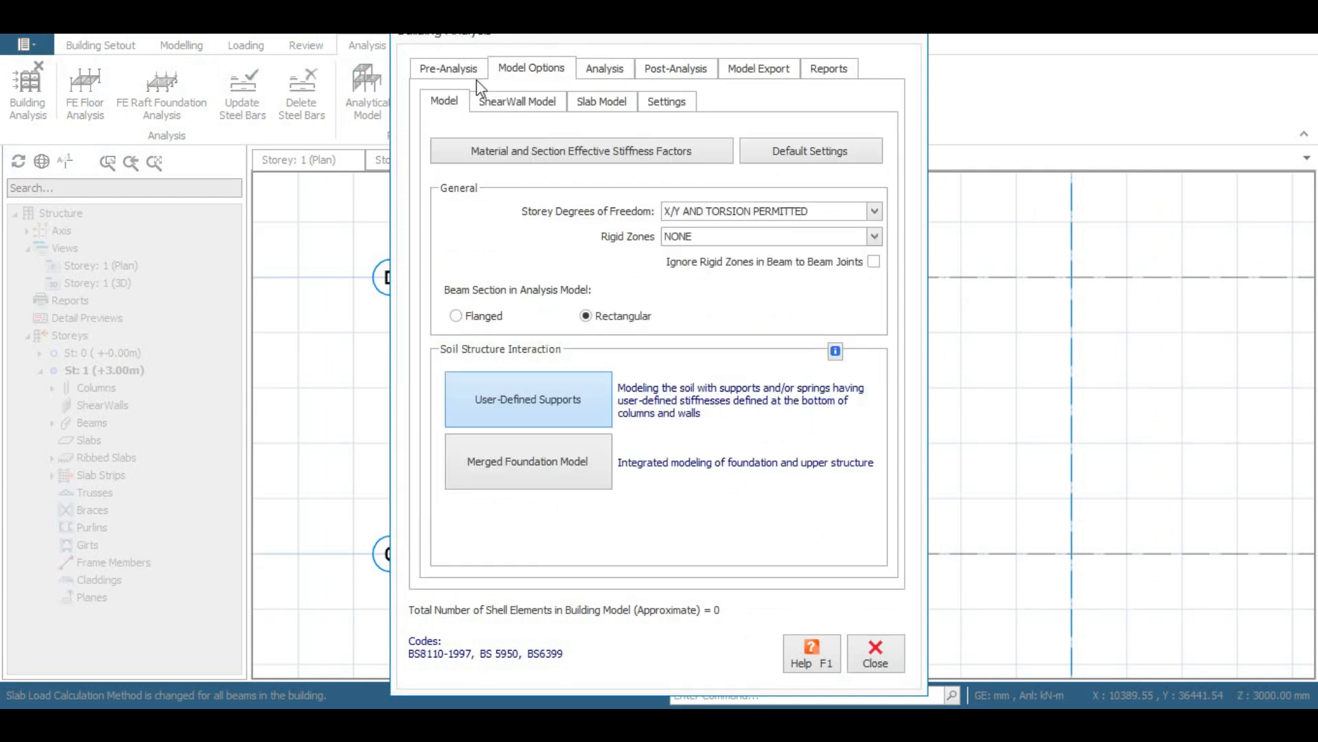
Open the material settings from the building pre-analysis options and review the rebar diameters for concrete columns
click(474, 72)
click(787, 482)
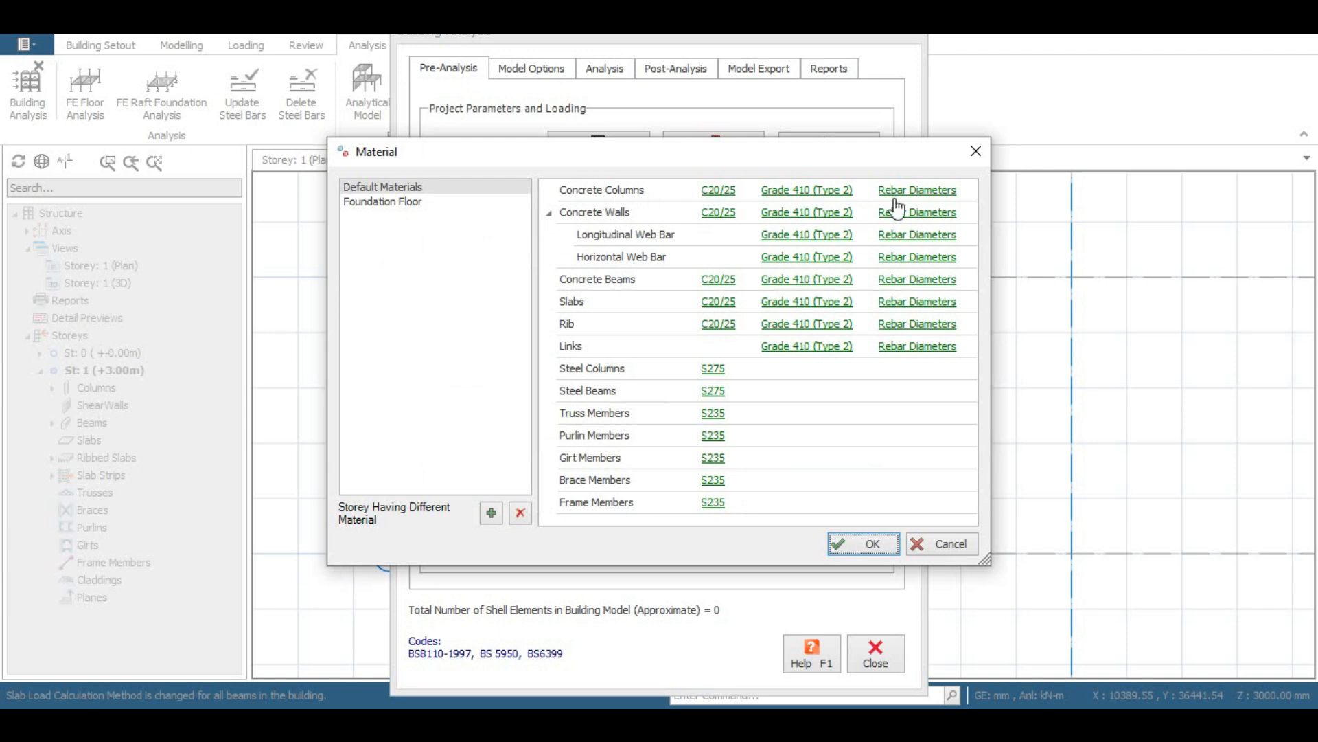
click(917, 194)
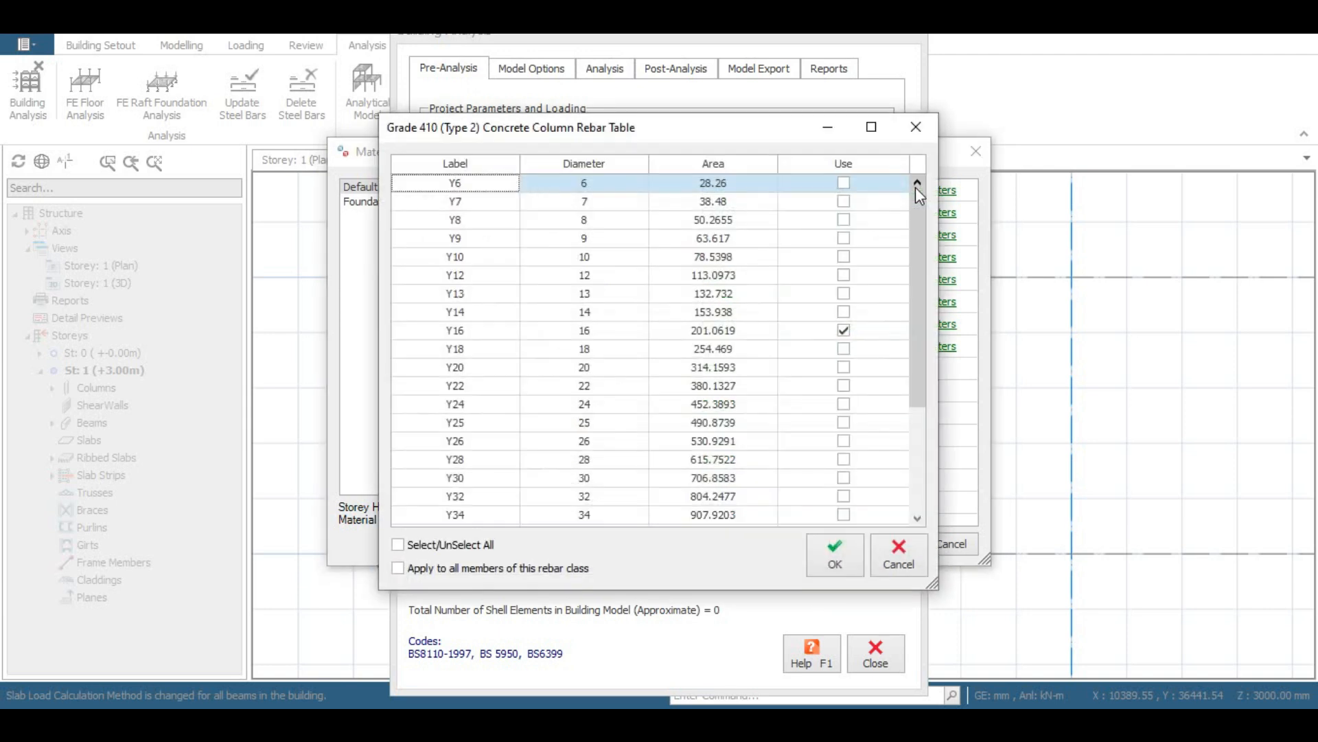
click(927, 134)
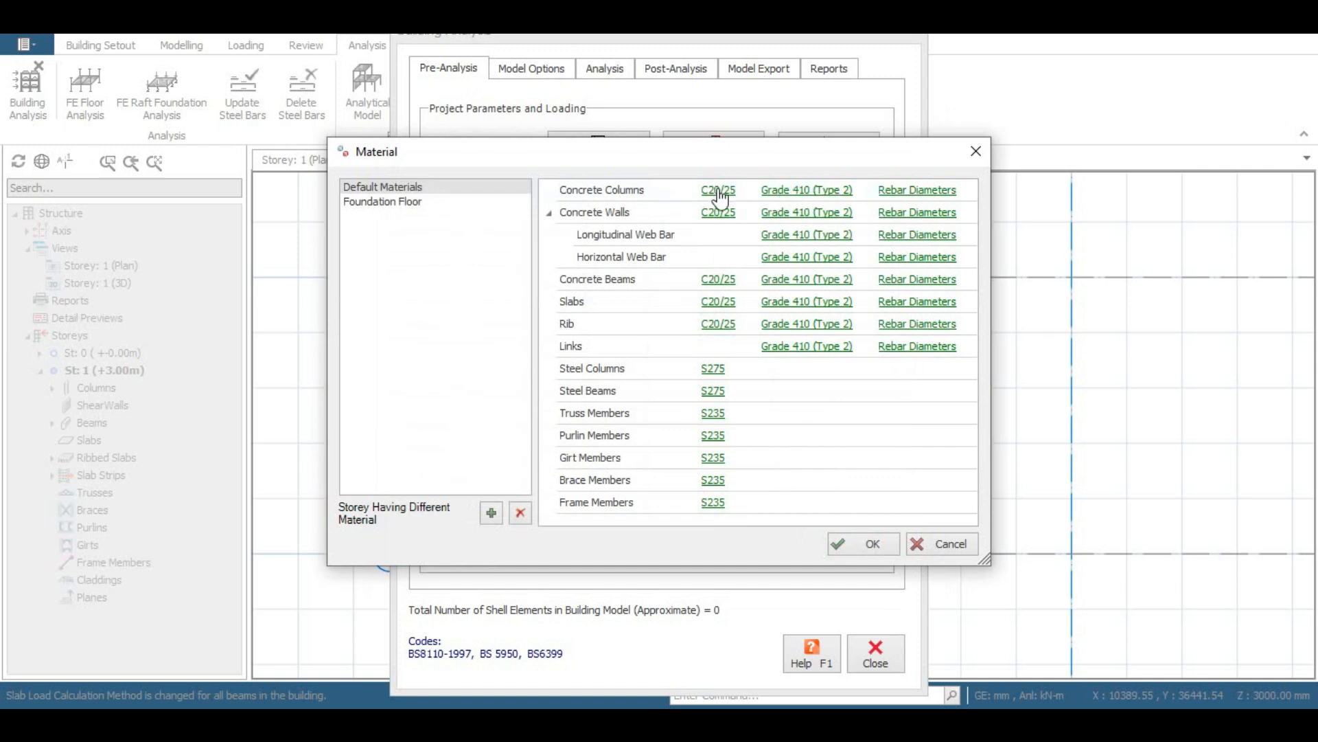
click(924, 194)
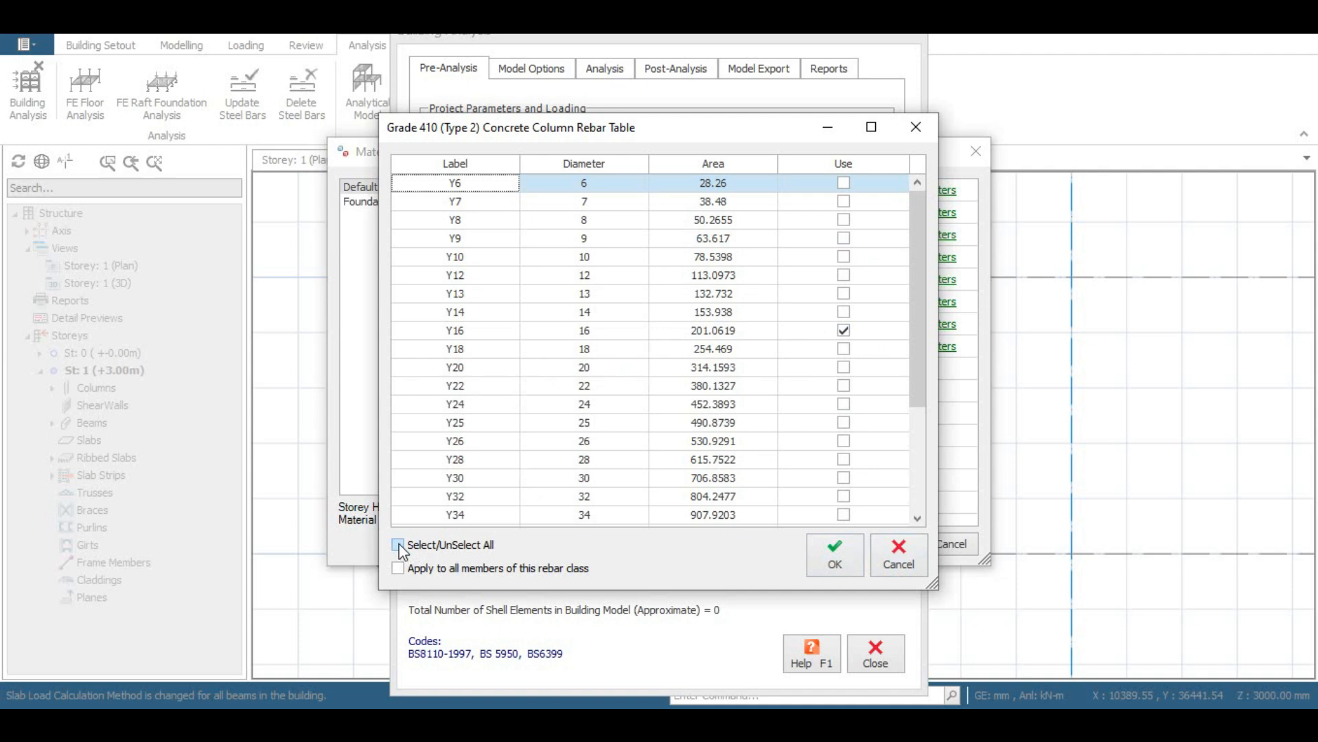
click(883, 543)
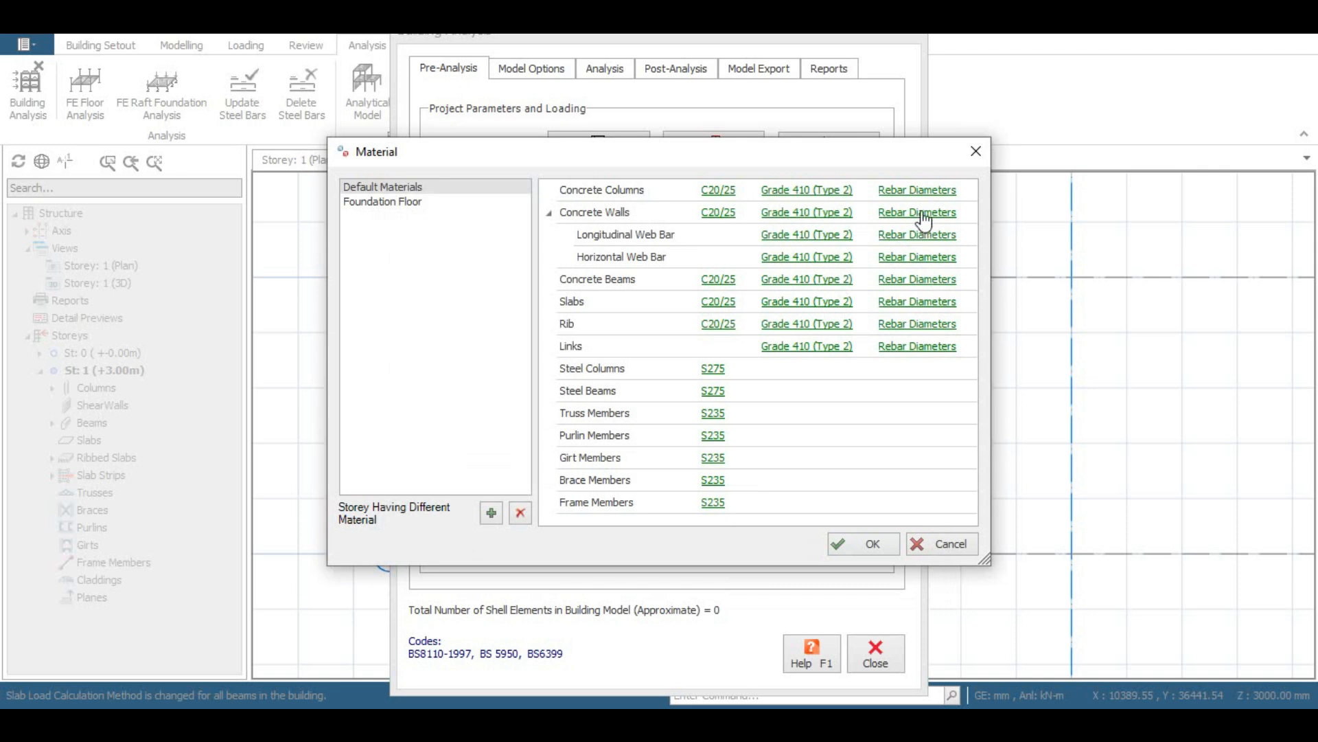
Review the rebar diameters for concrete beams, slabs, ribs and links, and close the material and building analysis settings
click(927, 280)
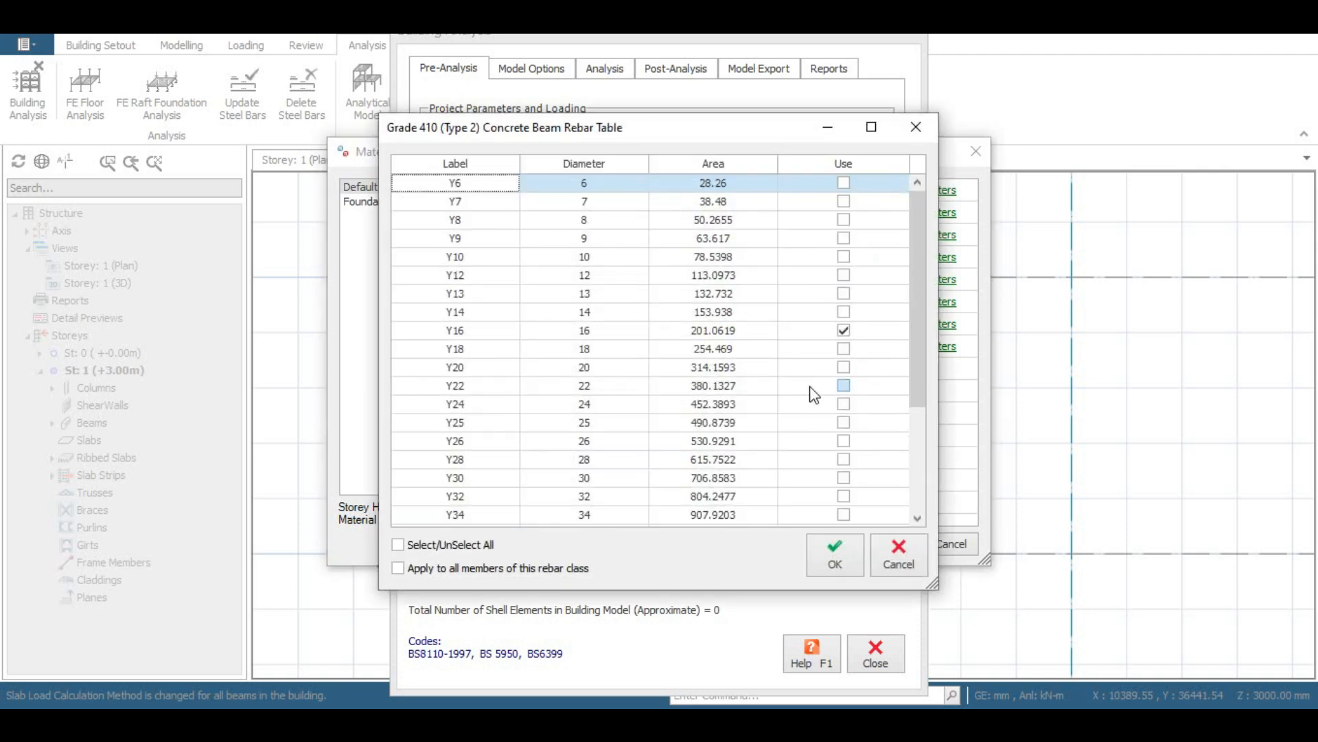
click(850, 545)
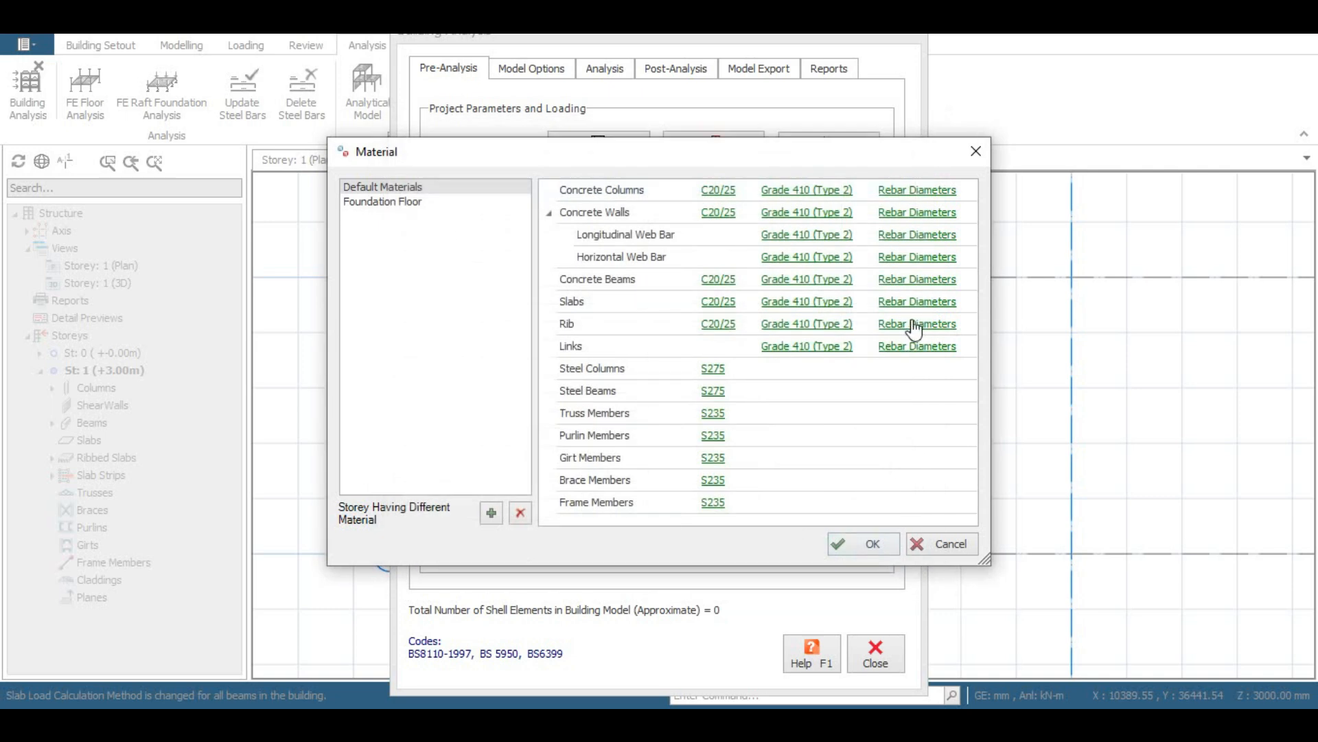
click(923, 303)
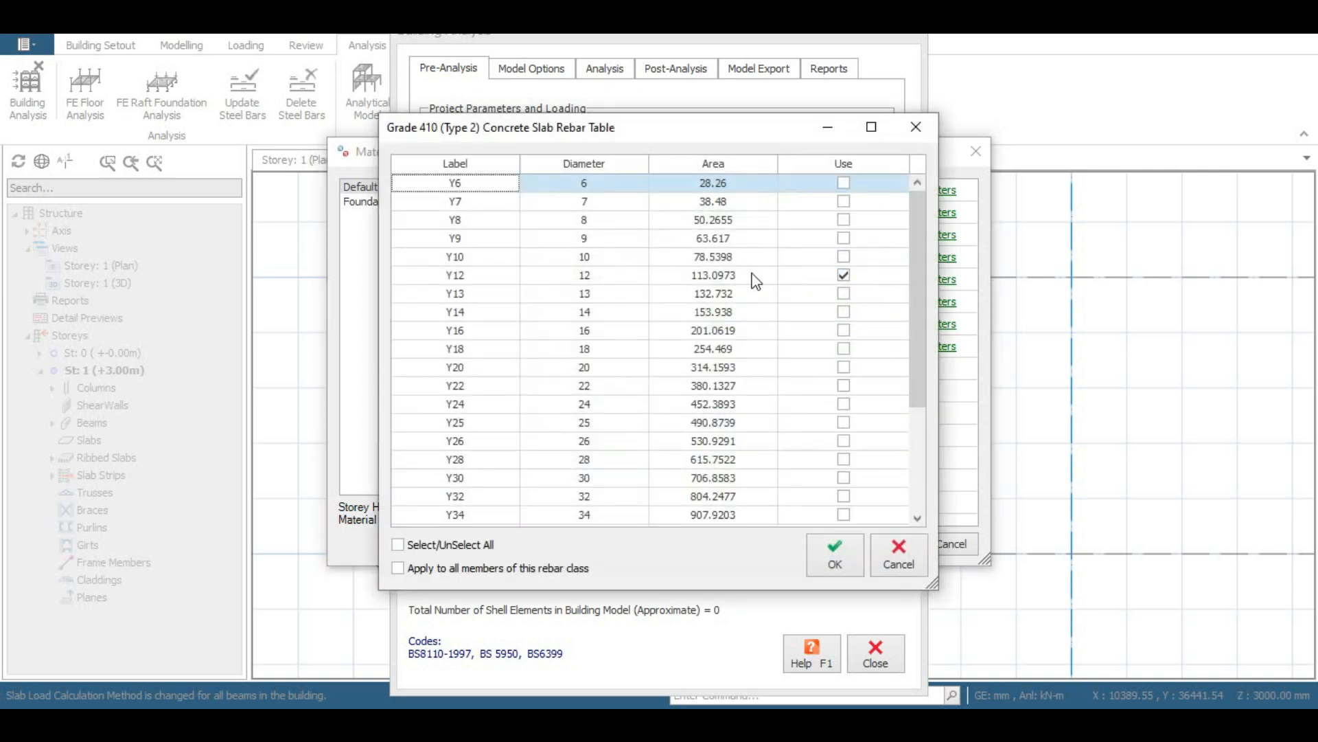
click(898, 563)
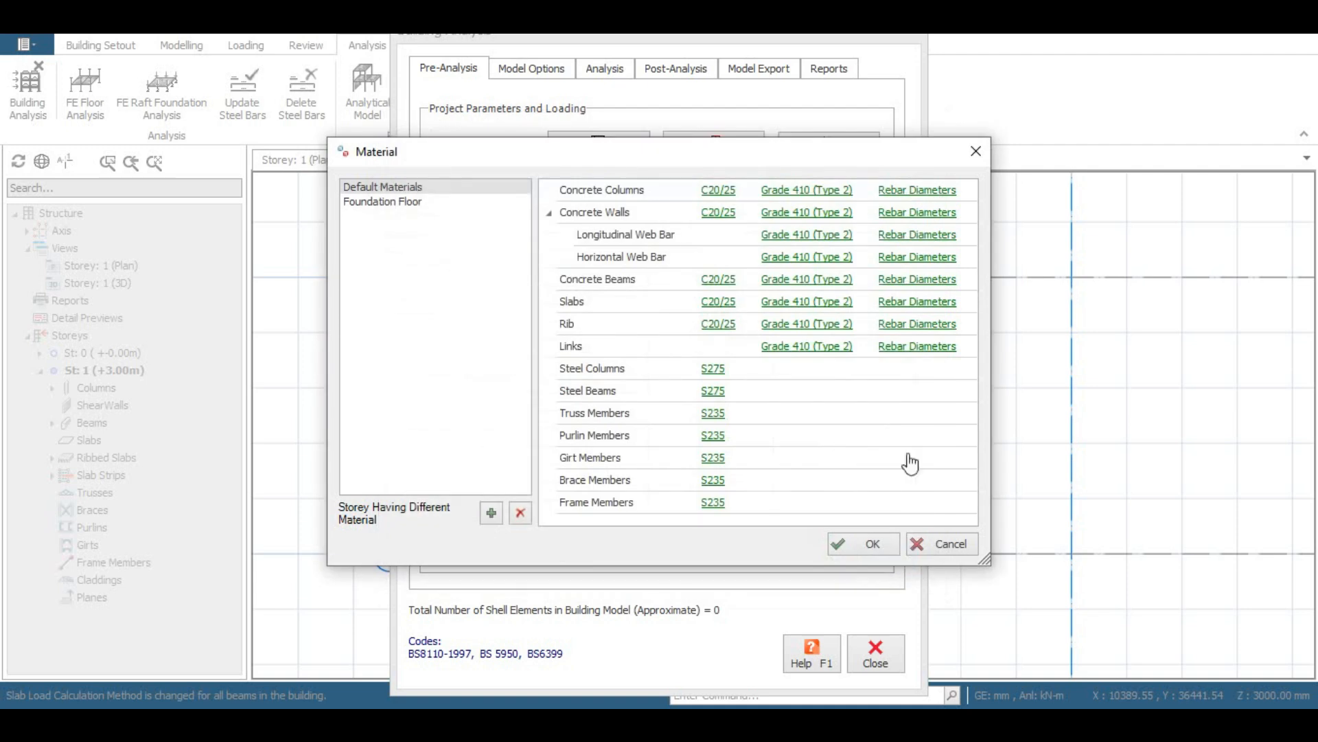
click(903, 324)
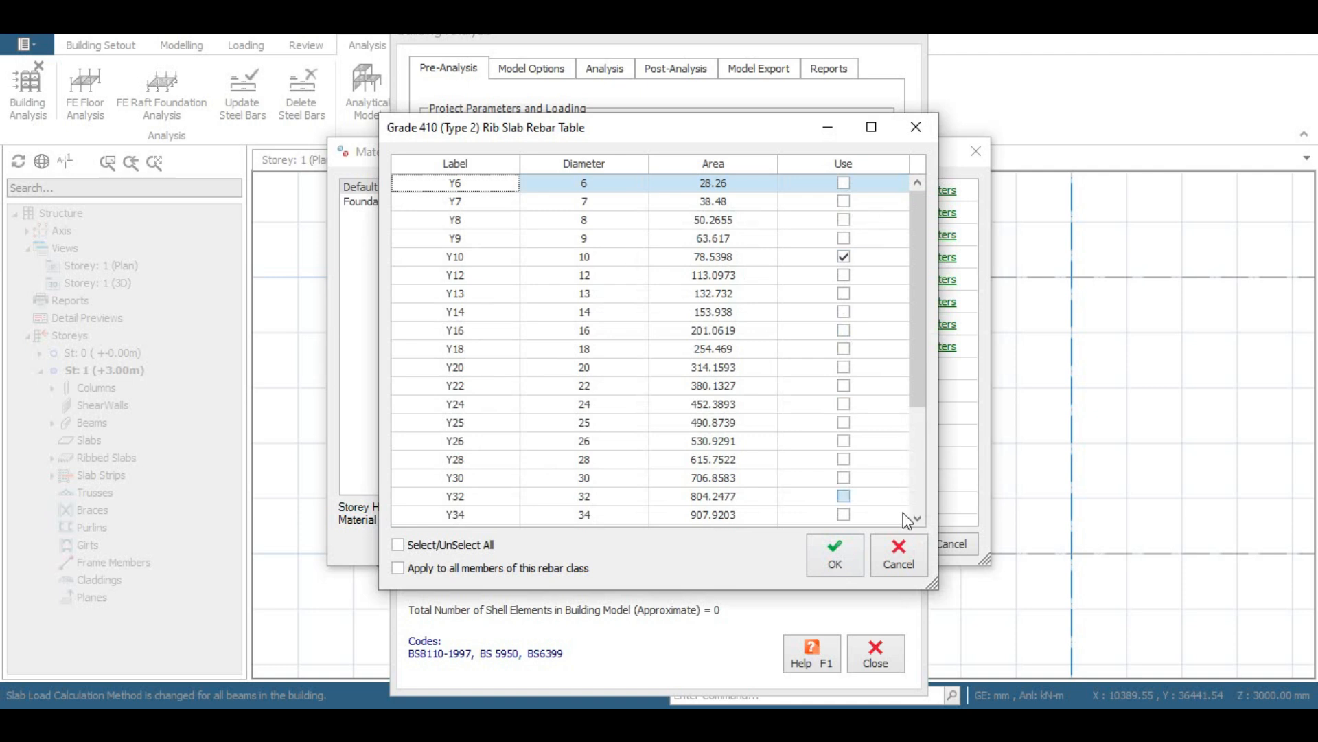
click(897, 555)
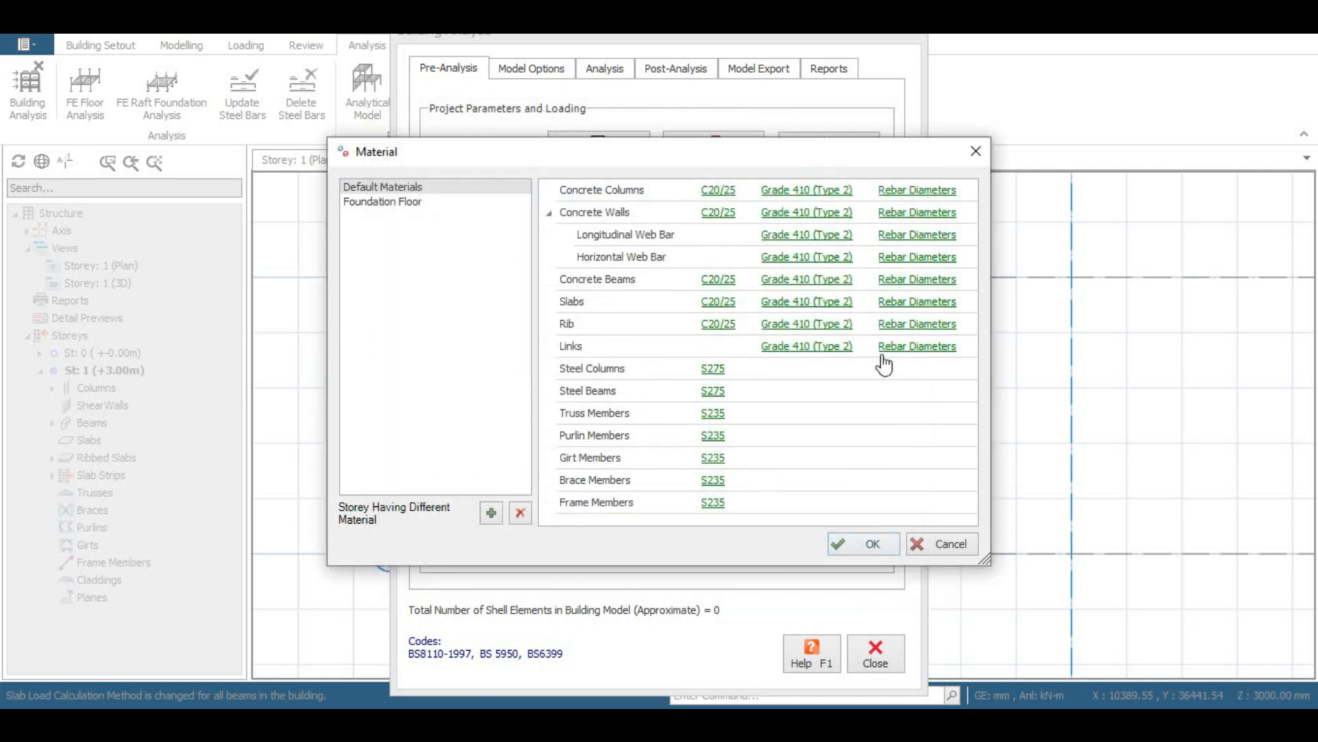
click(926, 351)
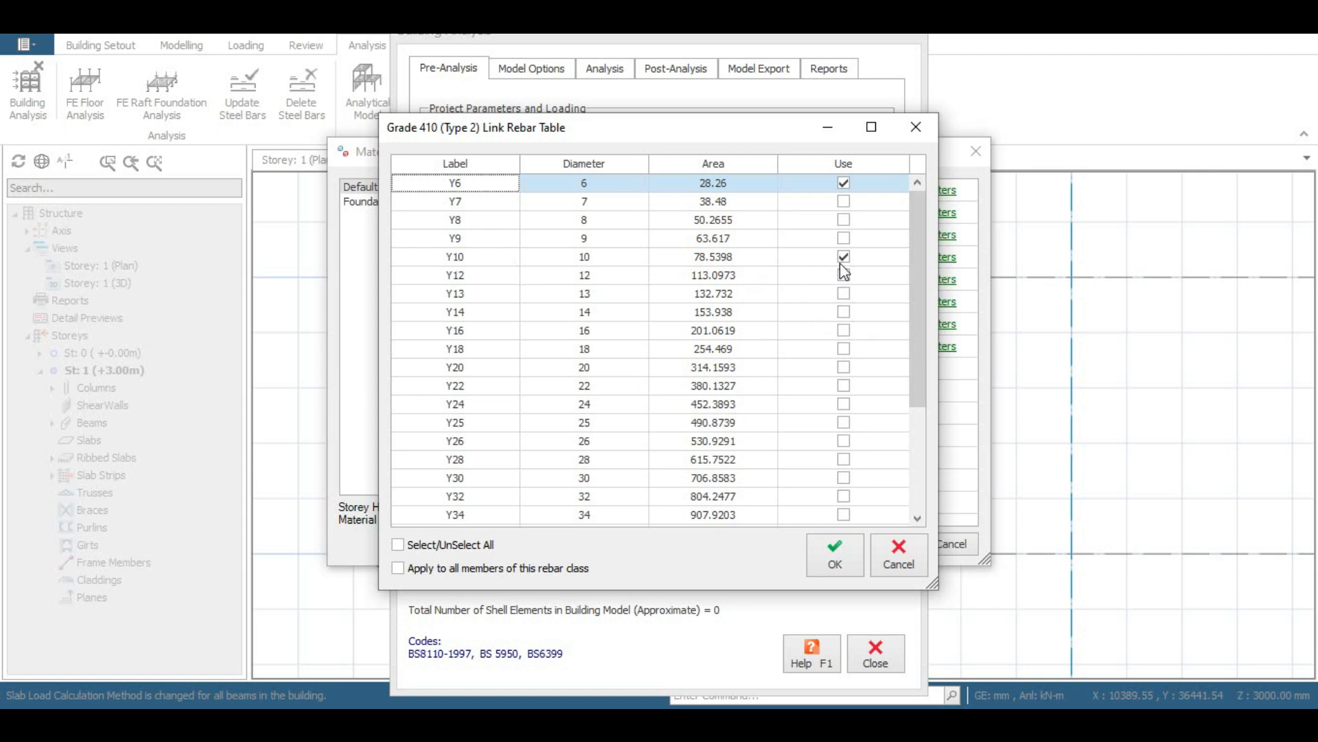
click(893, 556)
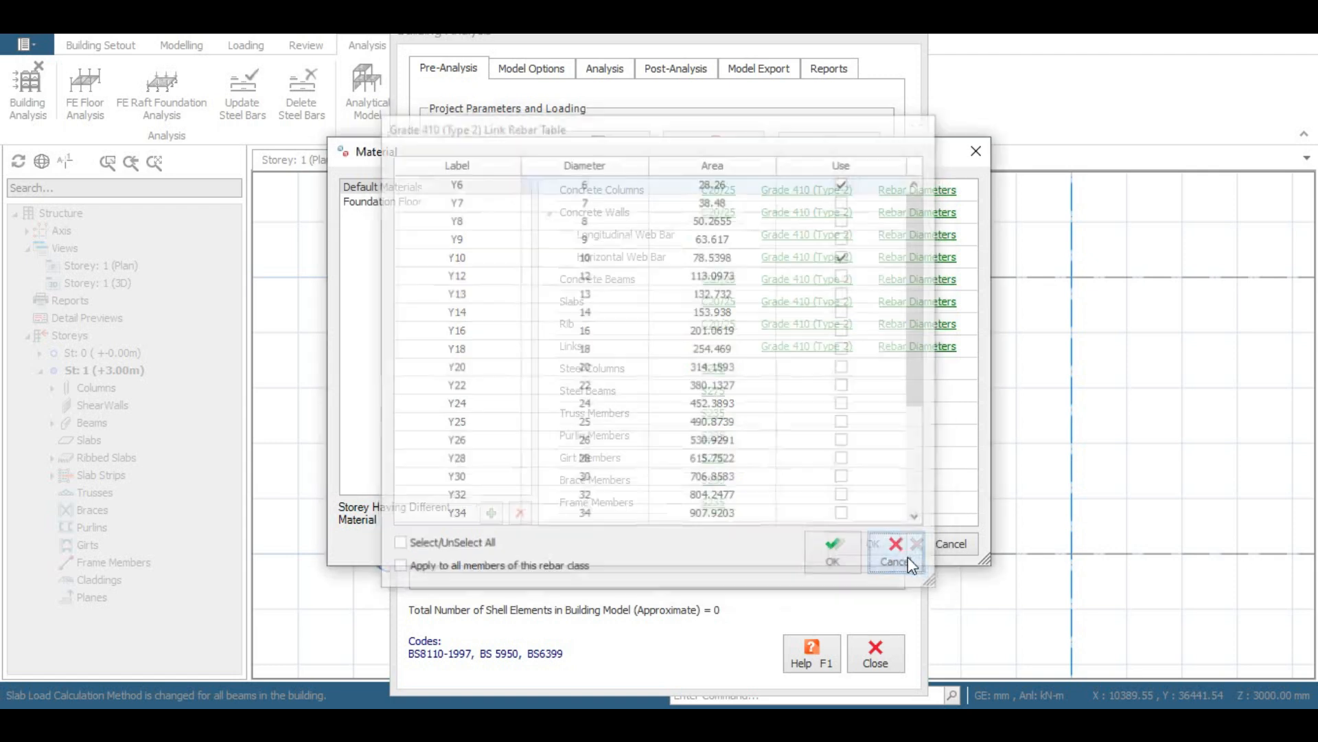
click(939, 545)
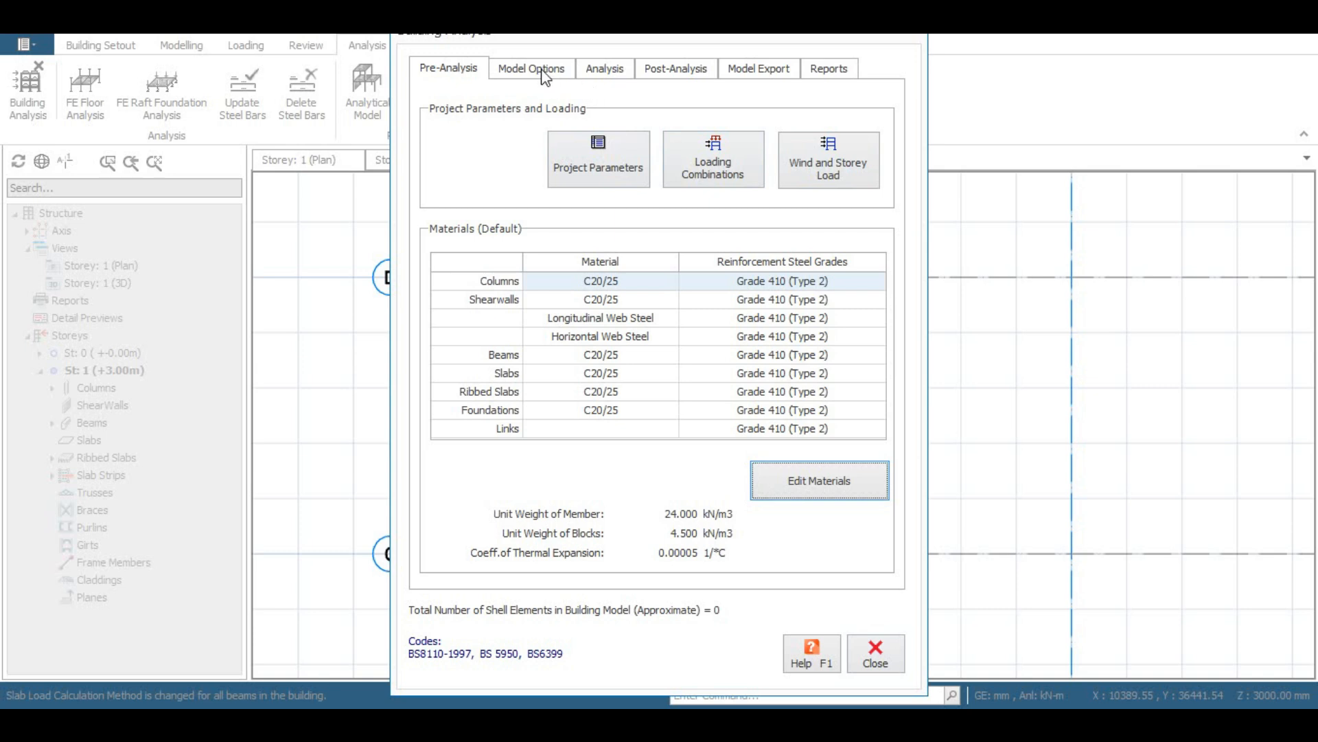
click(875, 653)
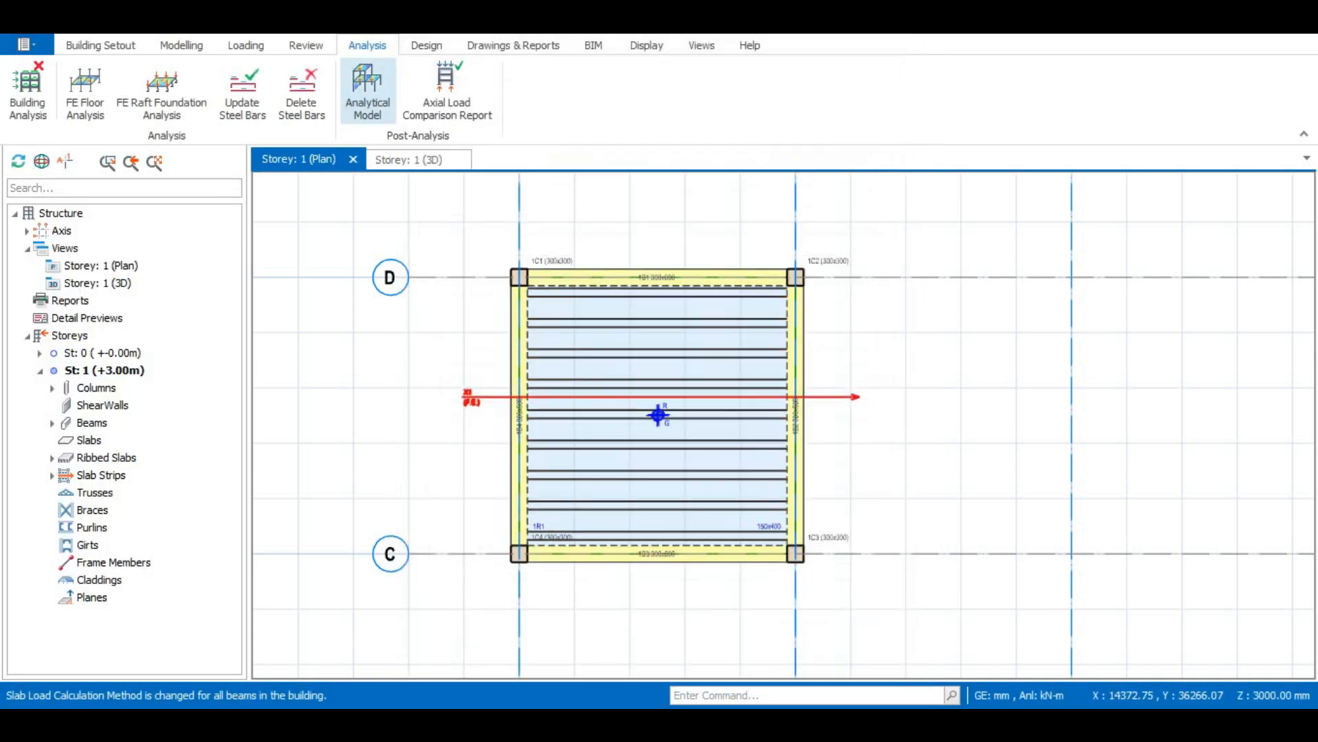
Run the FE floor chasedown analysis for all storeys using the Short Frame Model, with slab plates and upper storey column loads included
click(89, 92)
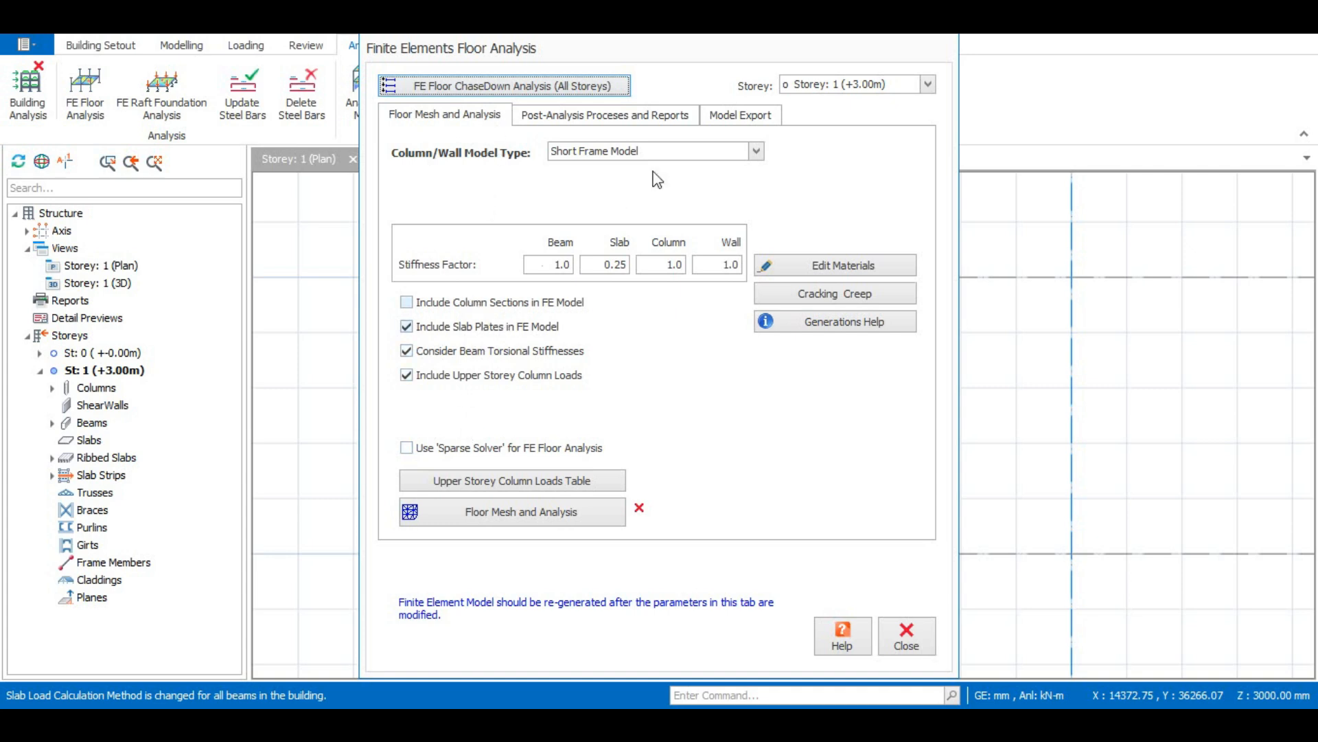
click(755, 151)
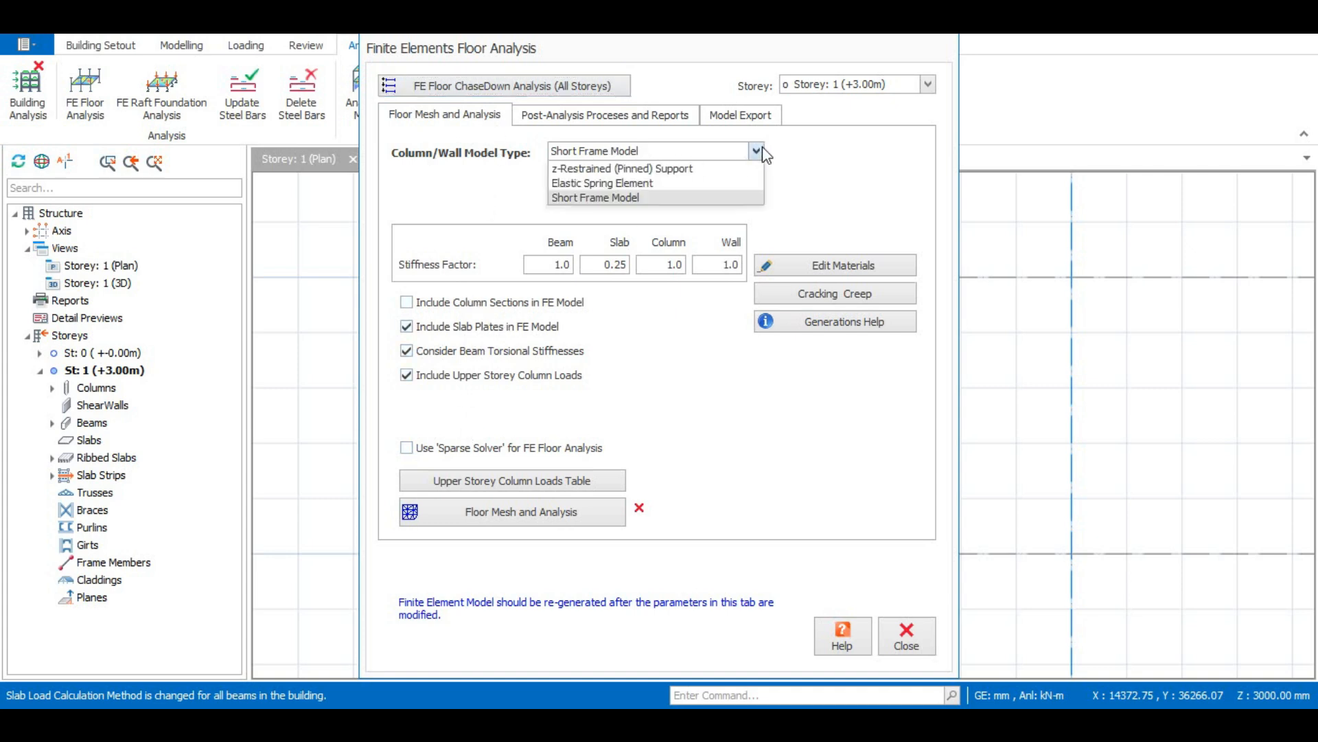
click(762, 153)
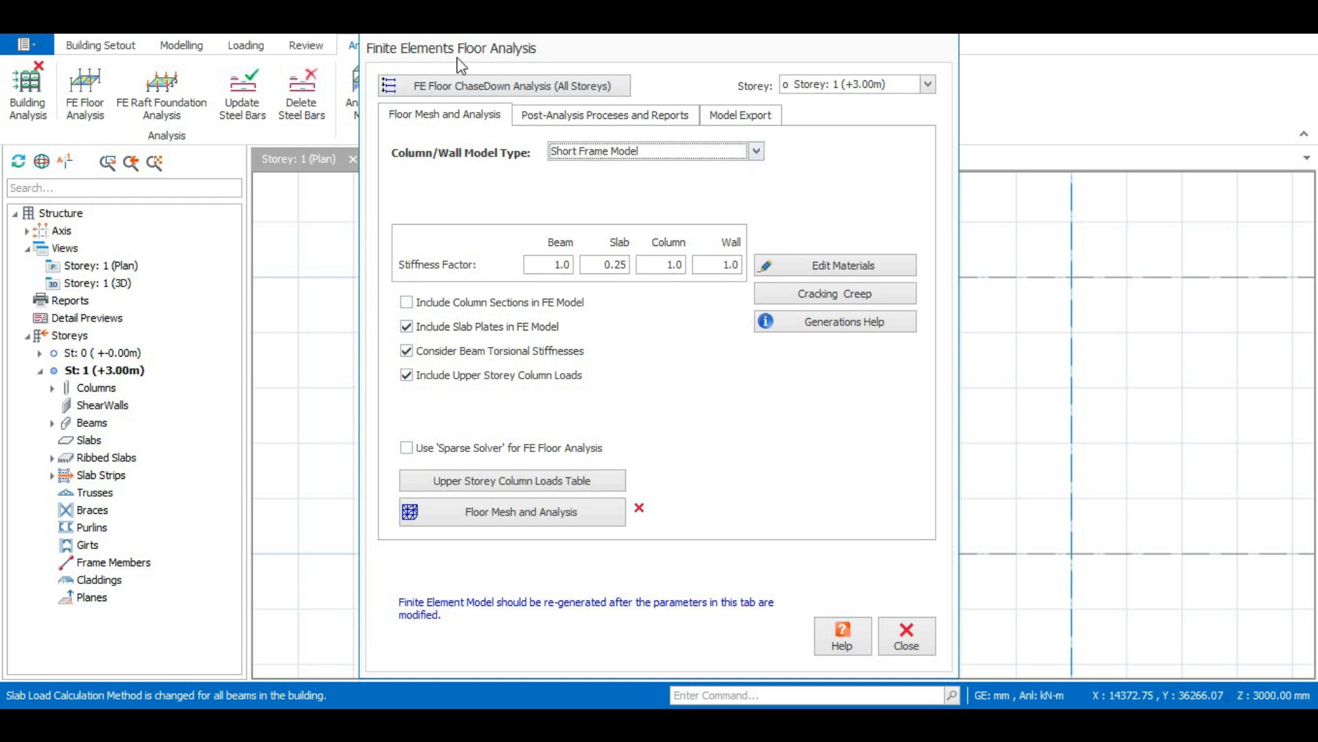
click(490, 87)
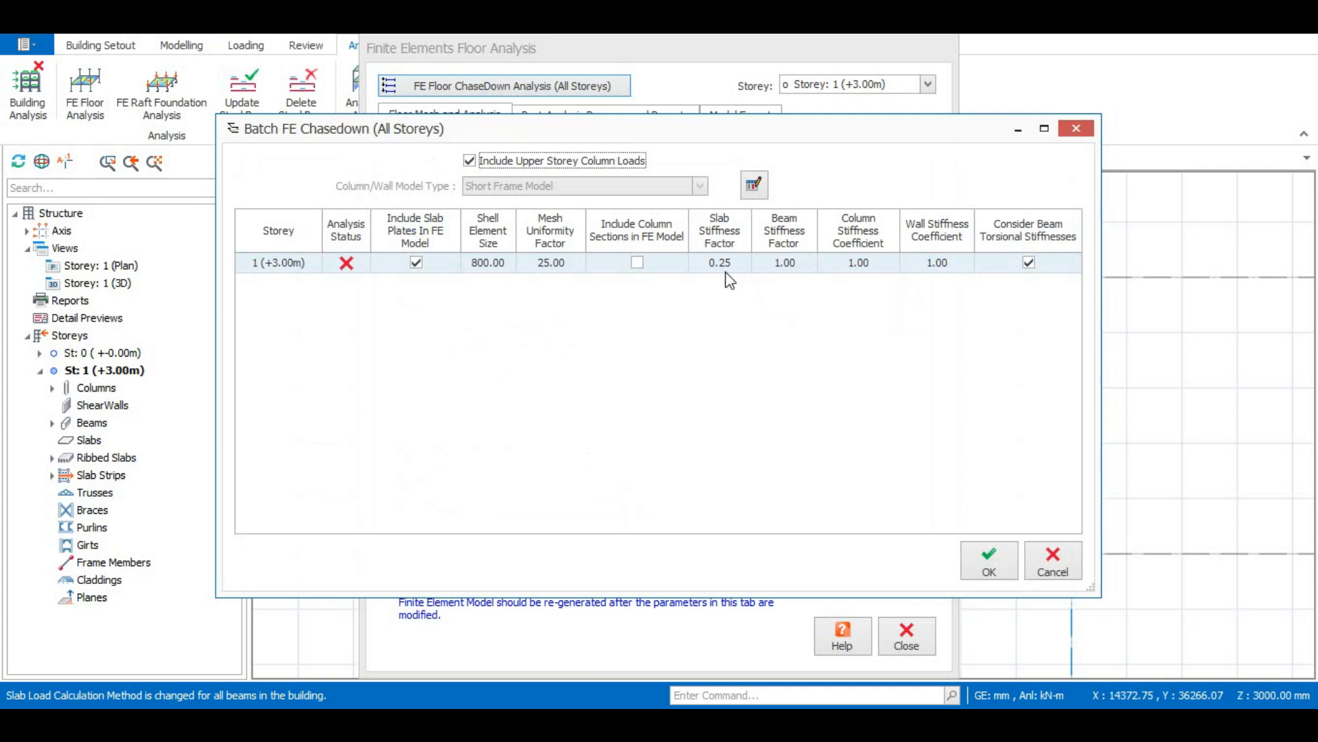
click(990, 562)
click(755, 456)
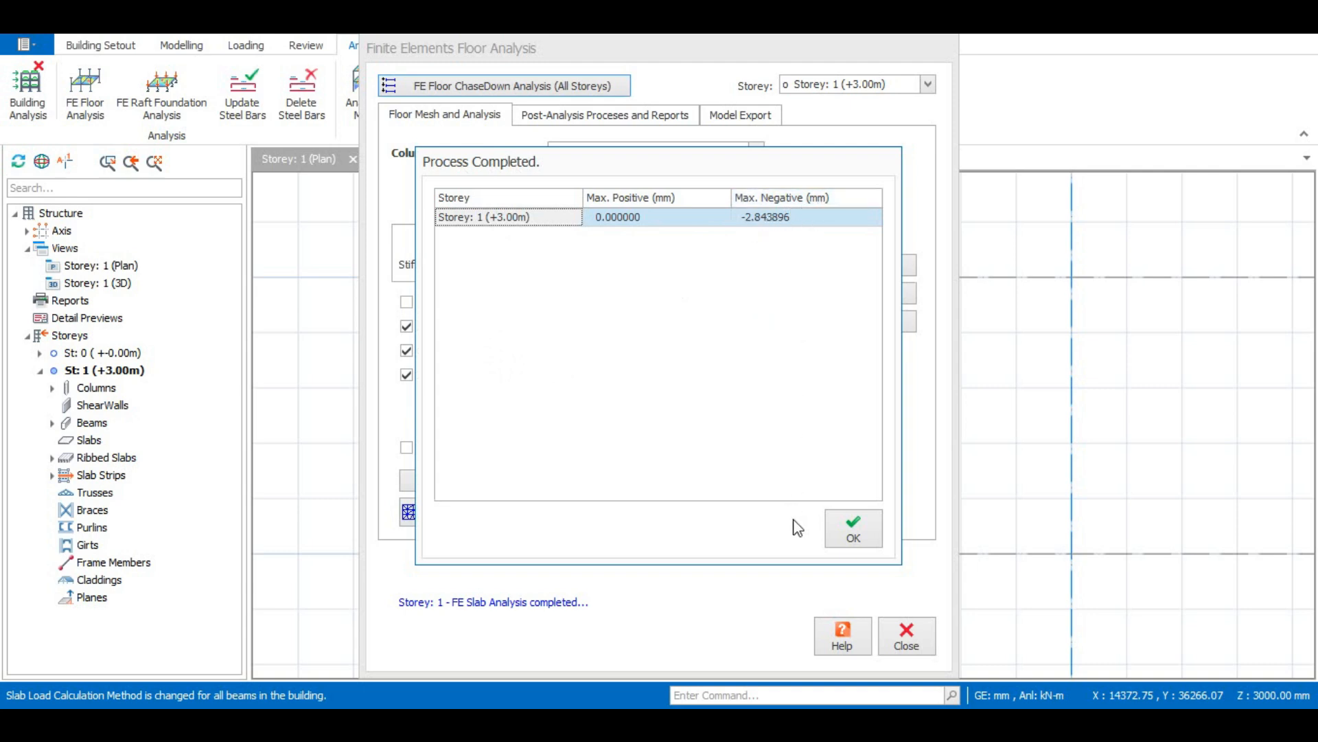
click(852, 531)
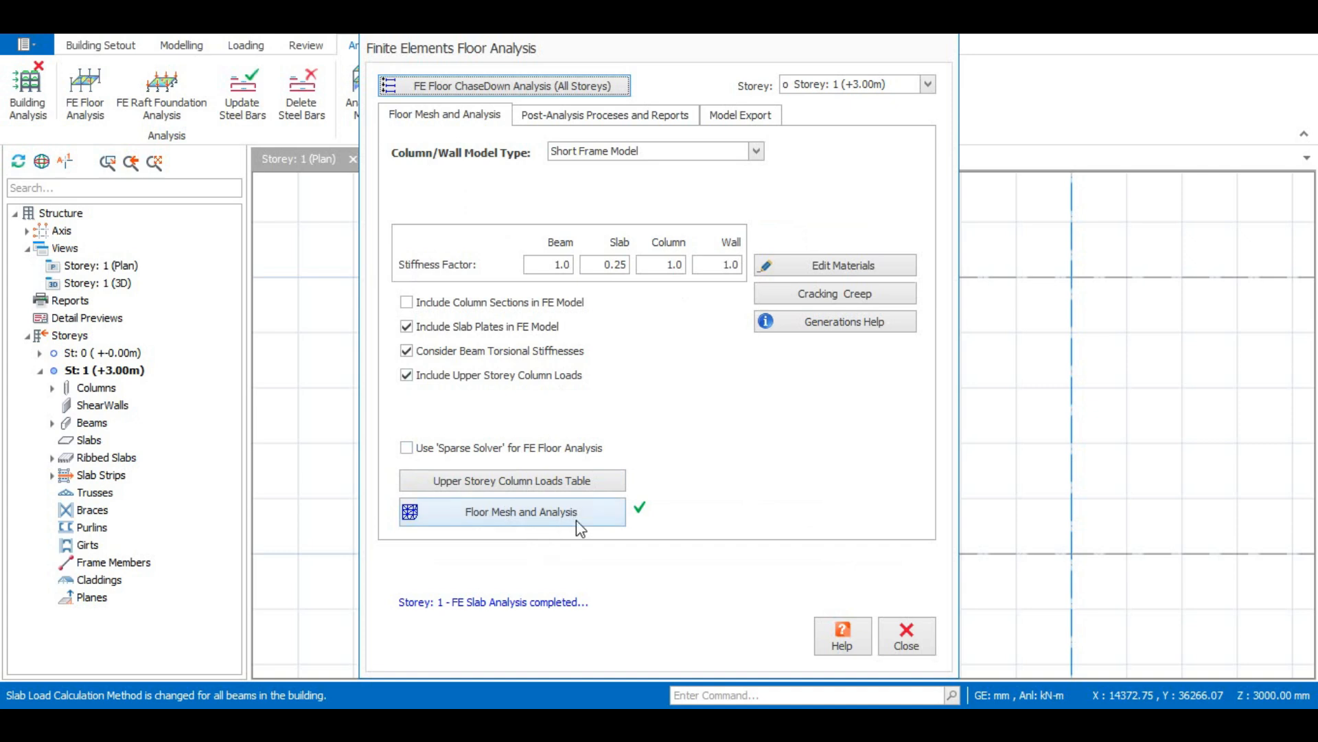
Regenerate the Storey 1 floor mesh, replacing the existing FE model, and inspect the generated frame in 3D
click(534, 512)
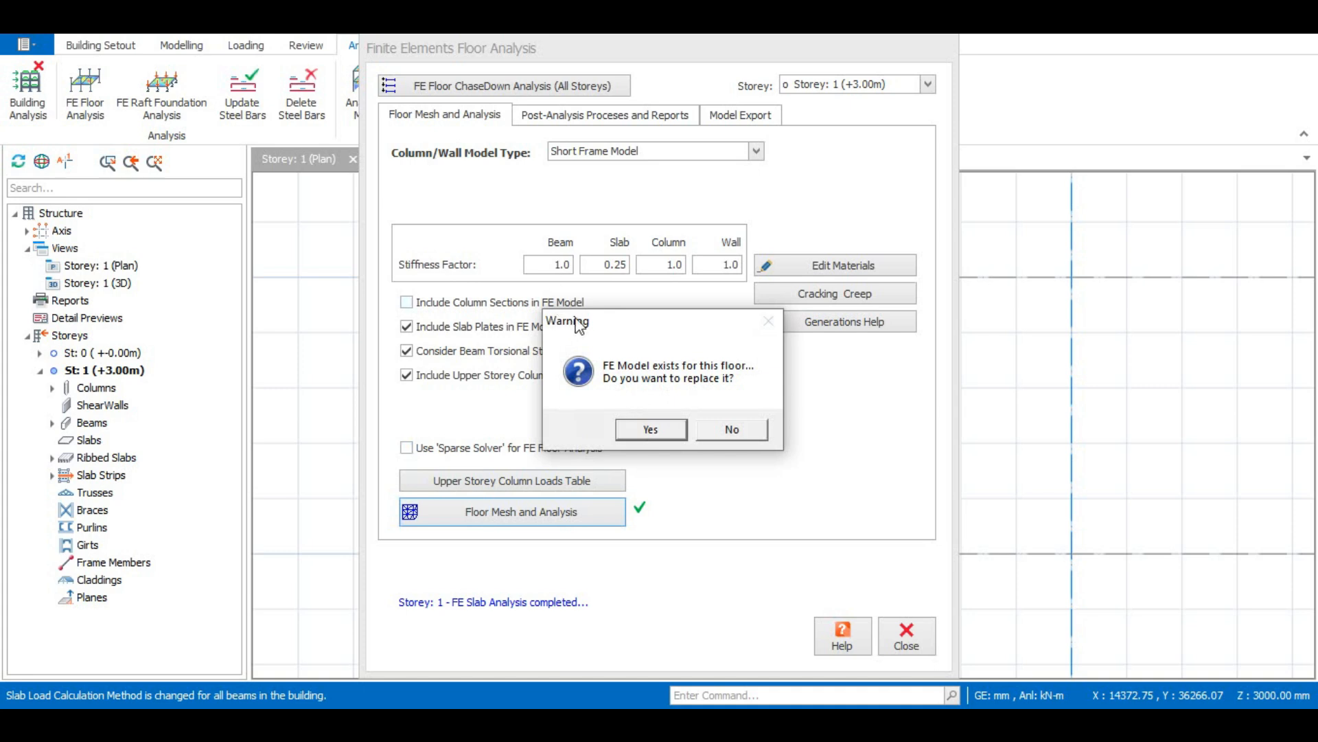
click(651, 430)
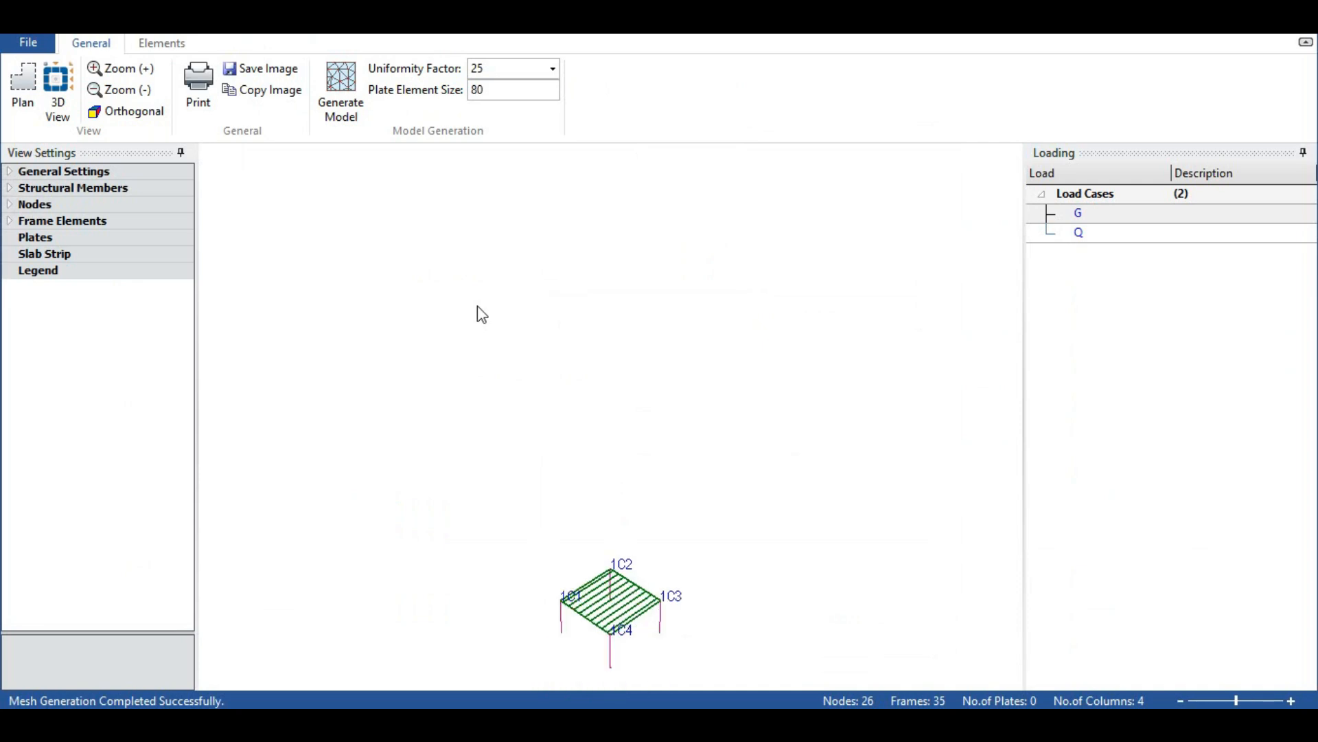
scroll(645, 565, up, 3)
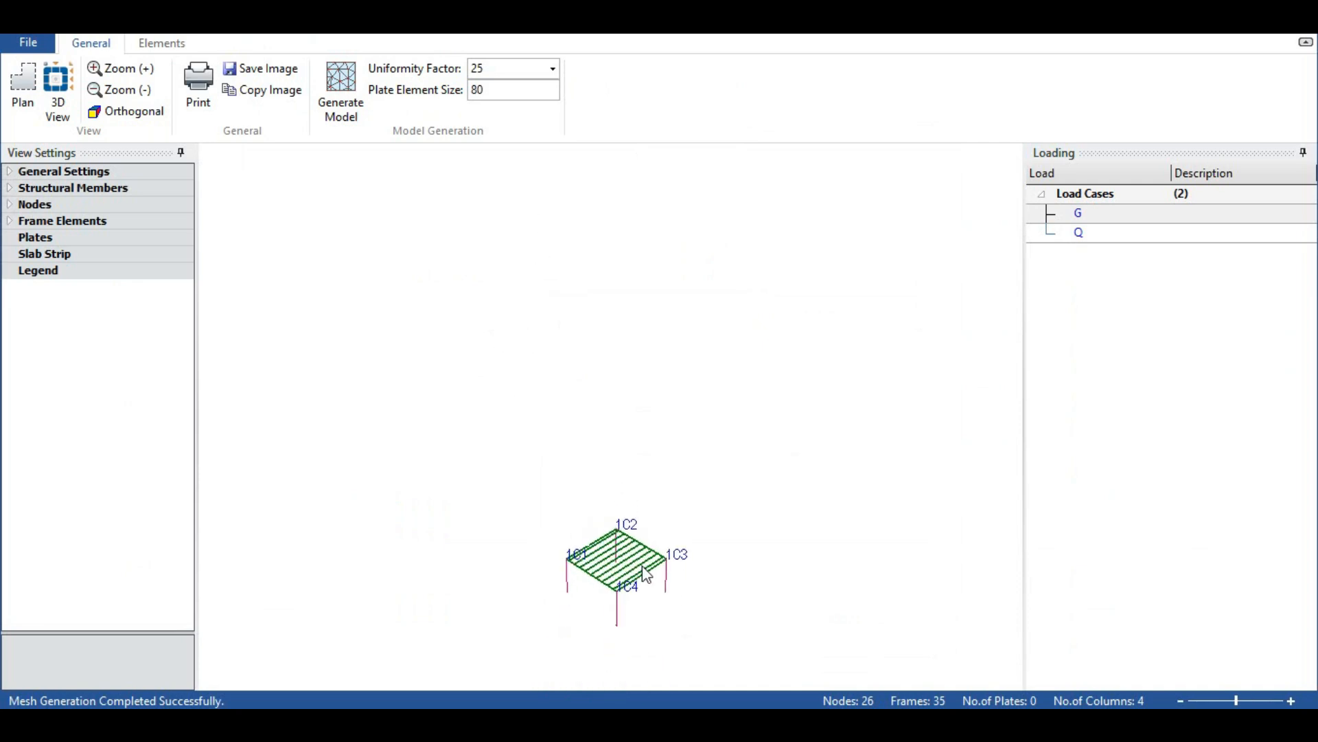
scroll(660, 285, up, 3)
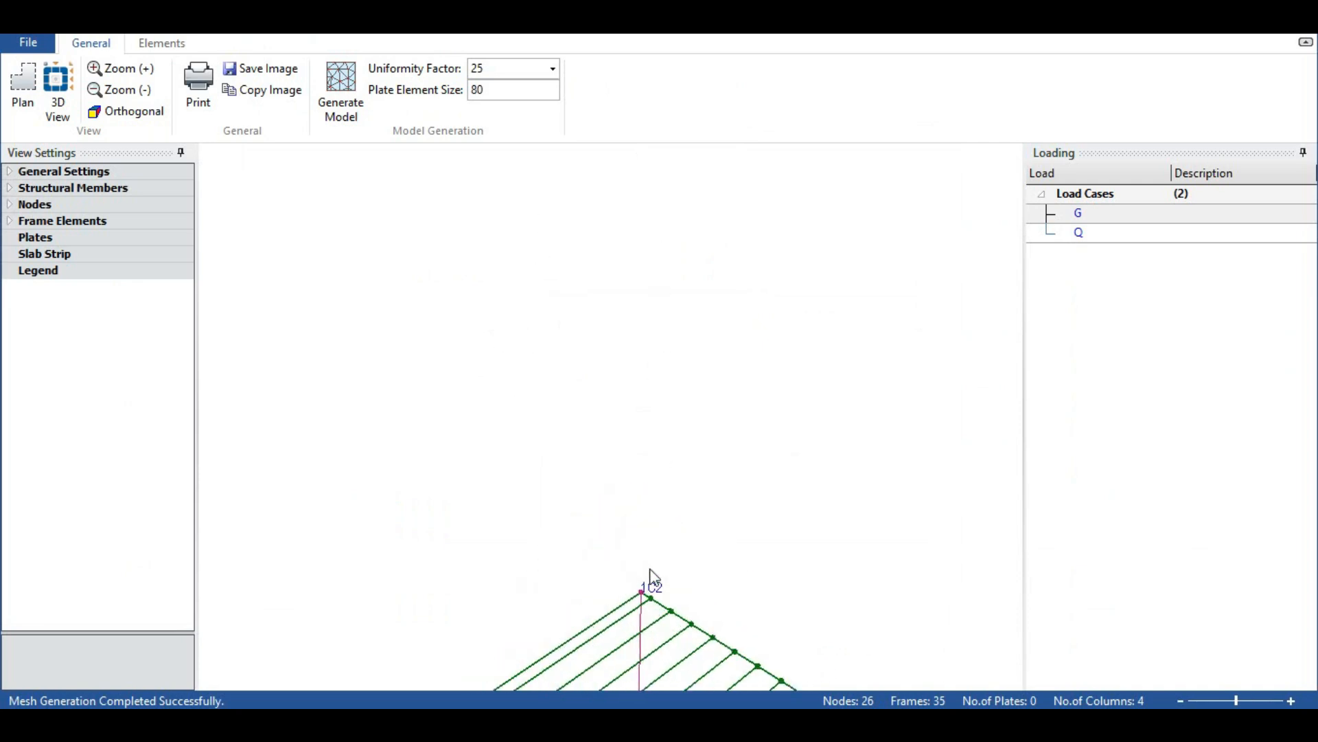
scroll(636, 600, up, 1)
scroll(645, 574, down, 4)
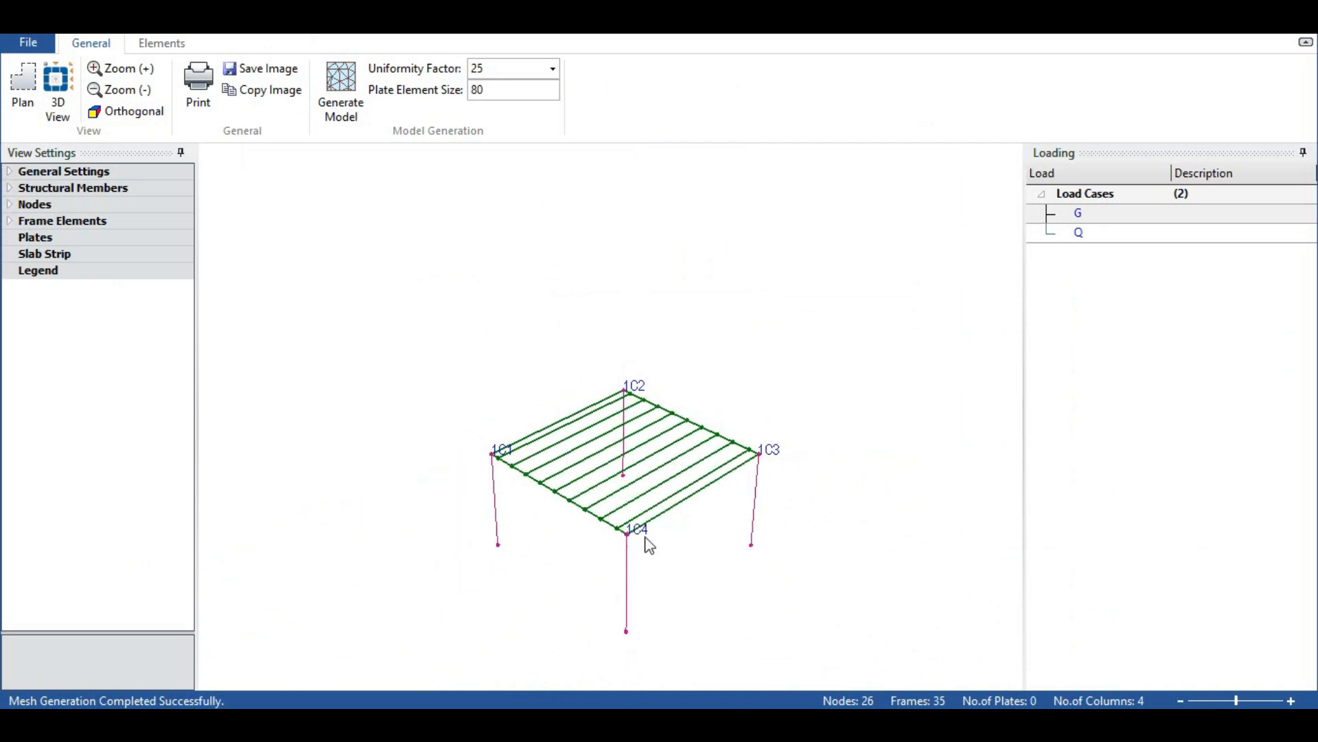
middle_drag(617, 525, 694, 443)
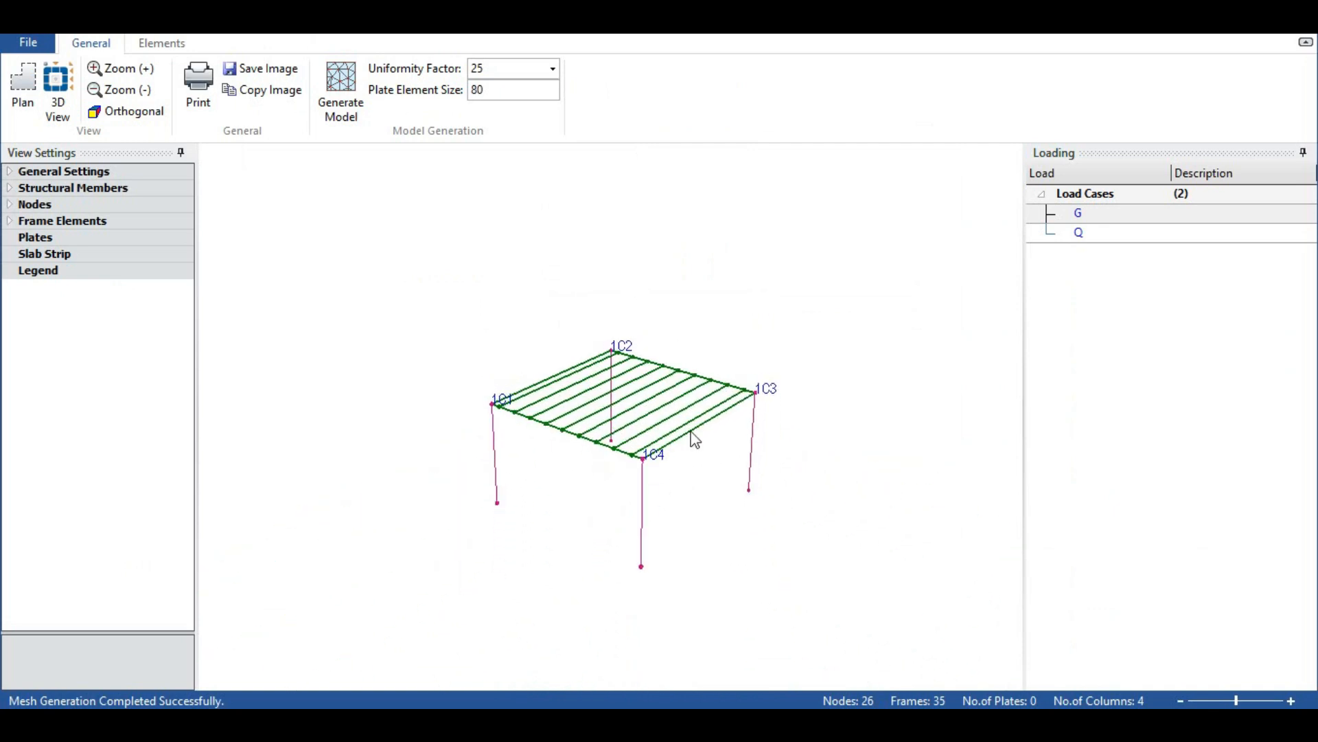
click(1298, 34)
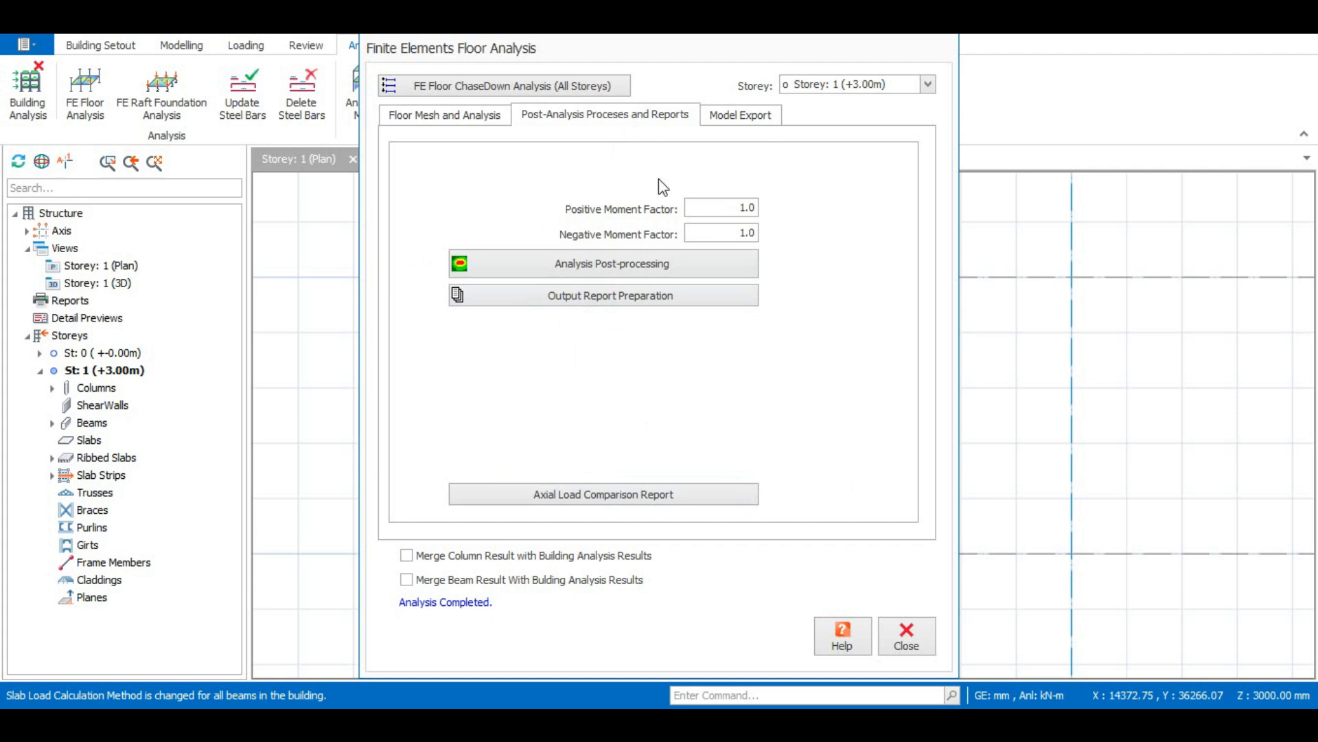
Create the Axial Load Comparison Report and compare the slab-based, beam-decomposed and building analysis dead and live loads
click(646, 505)
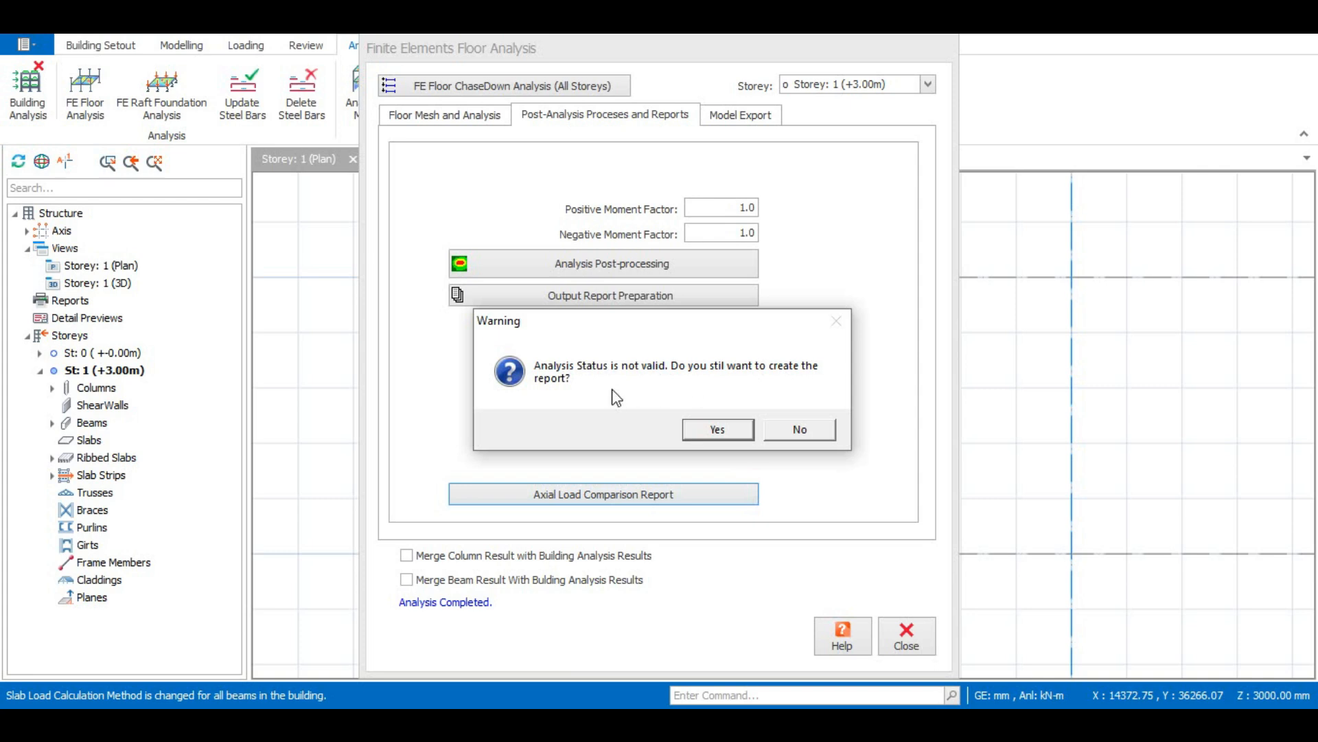
click(708, 432)
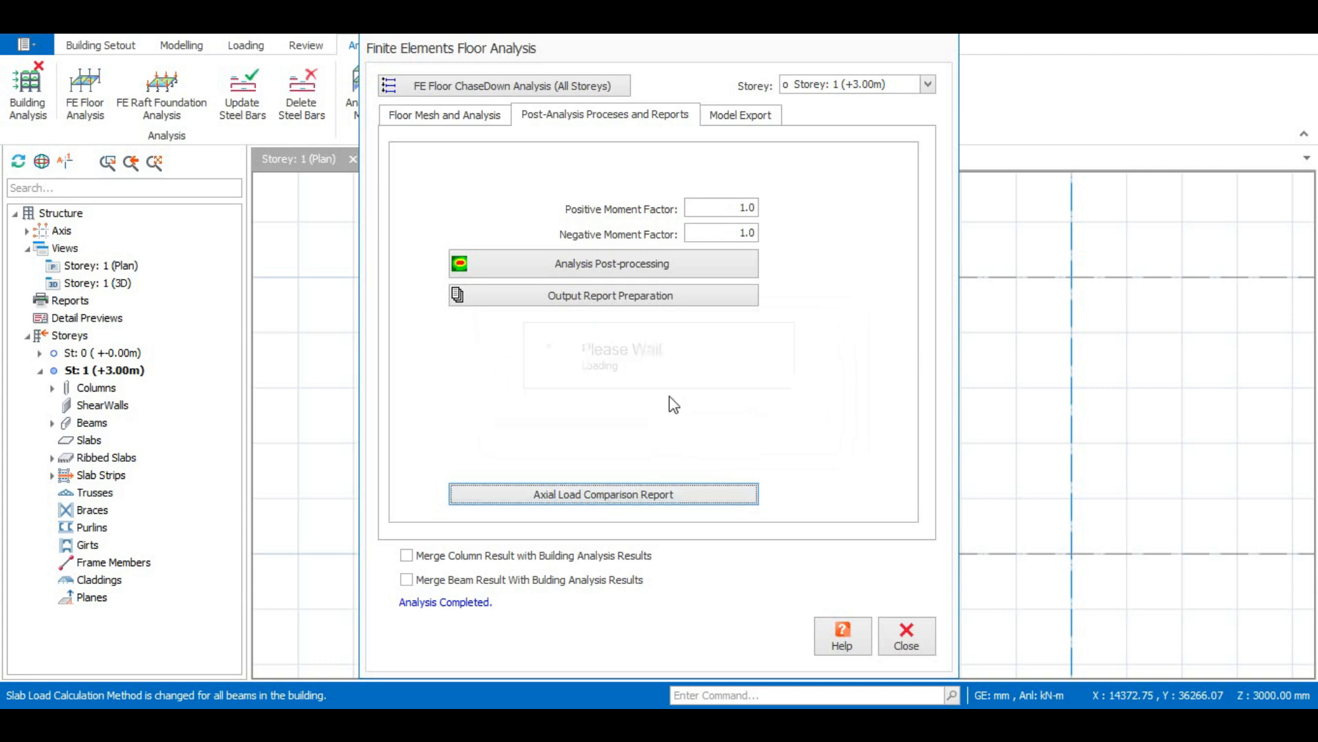
scroll(672, 397, down, 1)
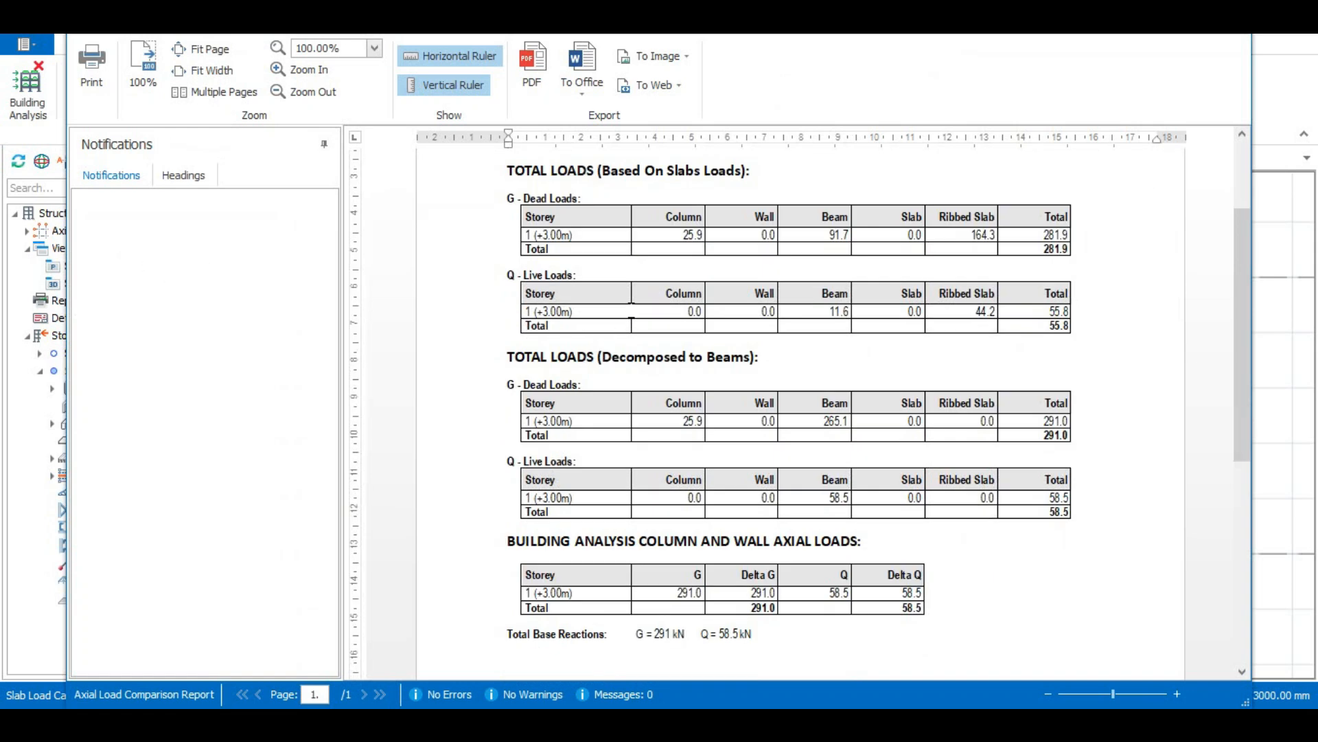
scroll(631, 309, down, 2)
scroll(701, 412, up, 2)
scroll(704, 371, down, 1)
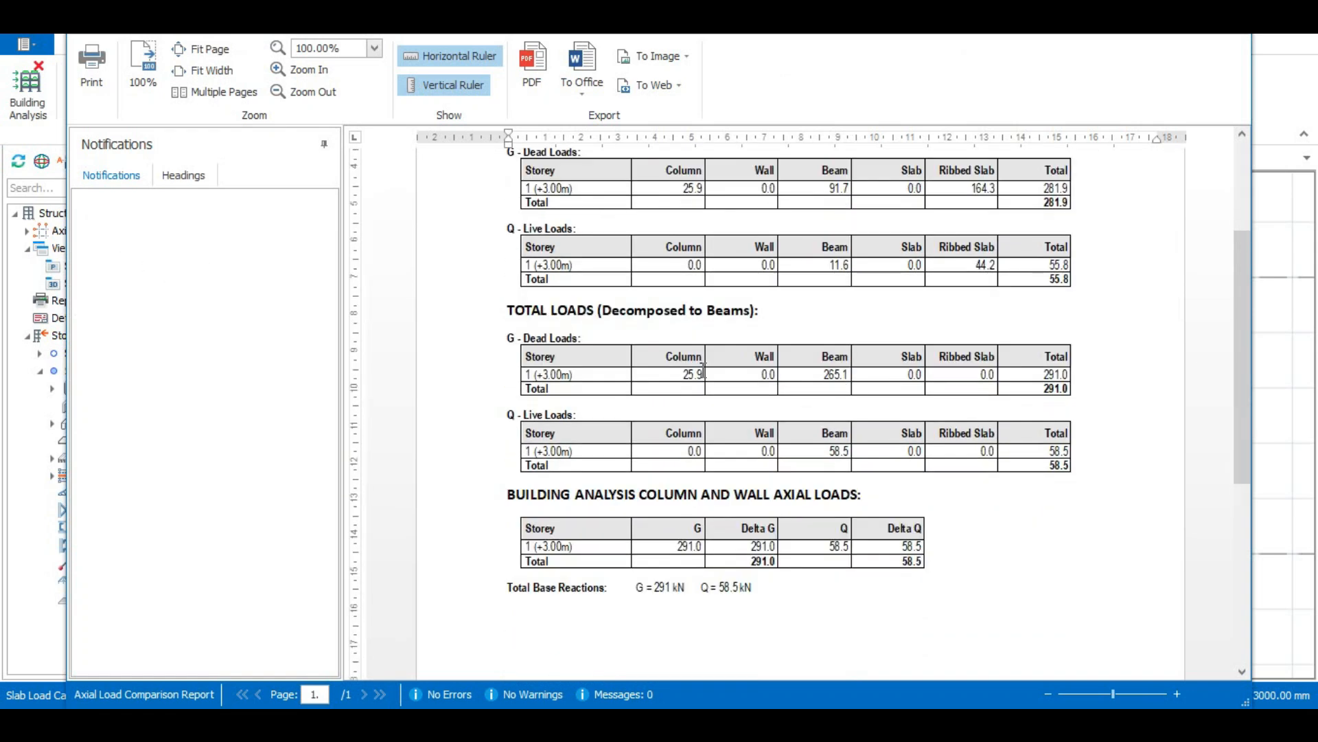
scroll(703, 371, up, 1)
scroll(704, 371, down, 1)
scroll(656, 402, up, 1)
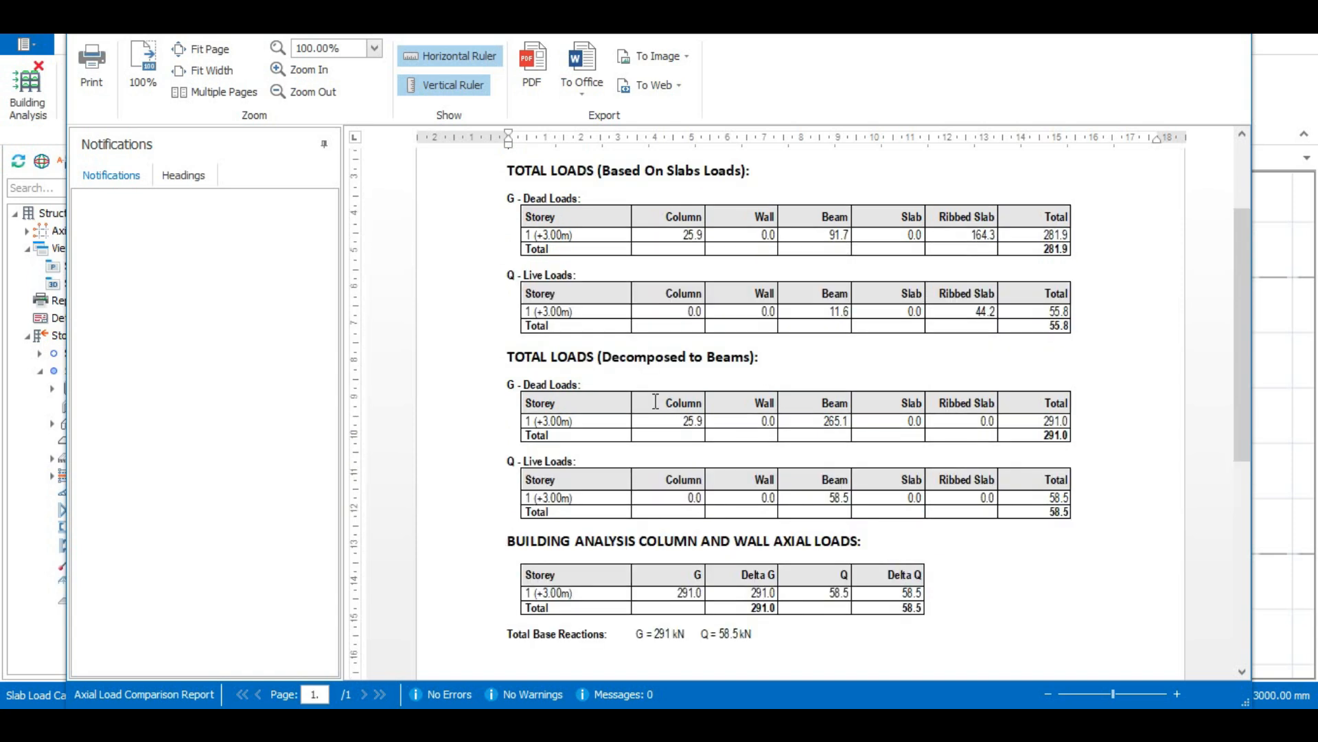
scroll(655, 401, up, 2)
scroll(655, 402, down, 2)
scroll(687, 429, up, 1)
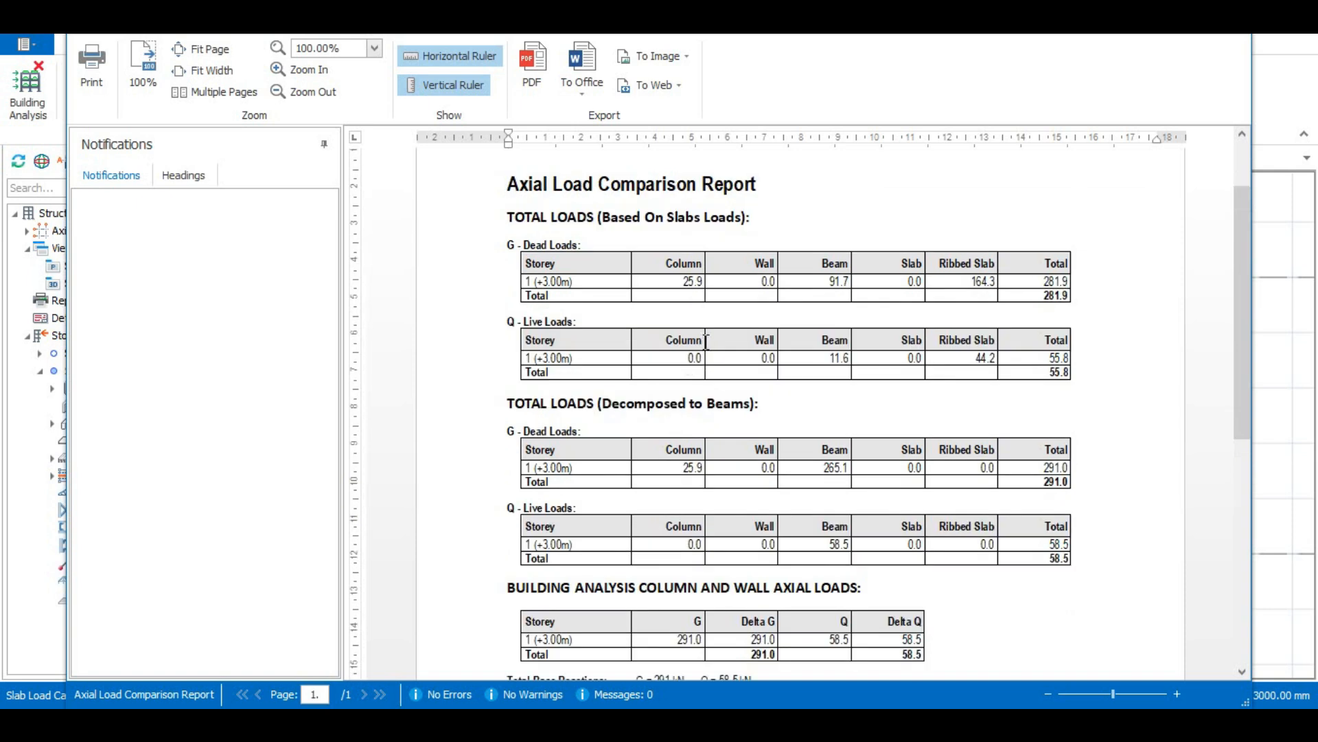
scroll(731, 282, up, 2)
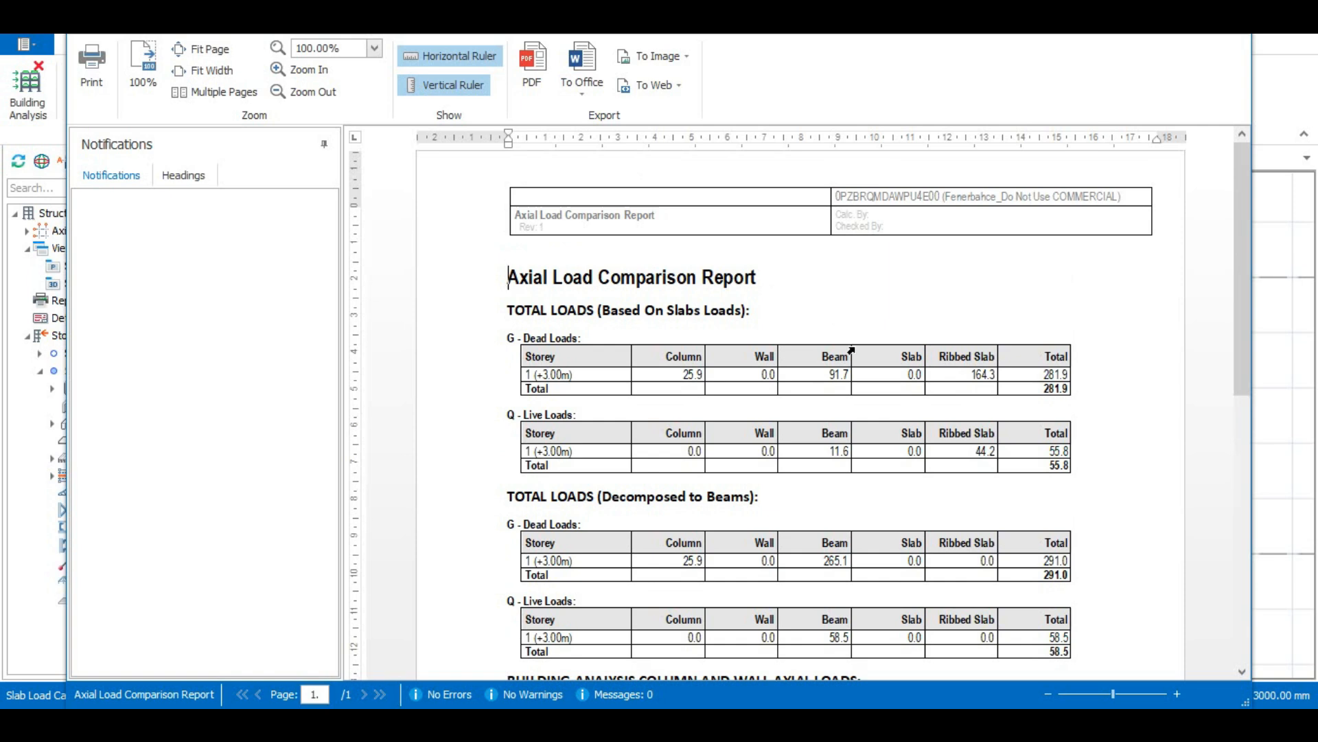
Close the load report, start Analysis Post-processing for Storey 1 and examine the displaced shape of the frame
click(1235, 22)
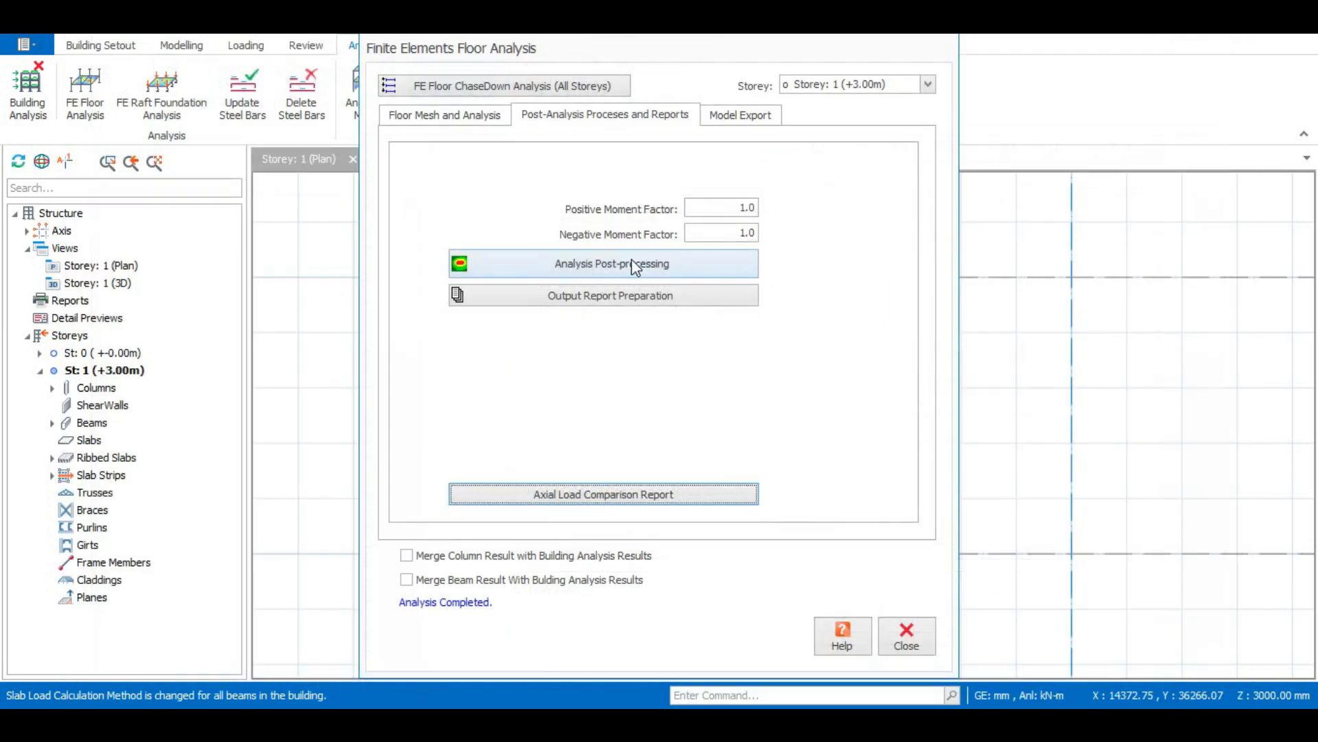
click(631, 261)
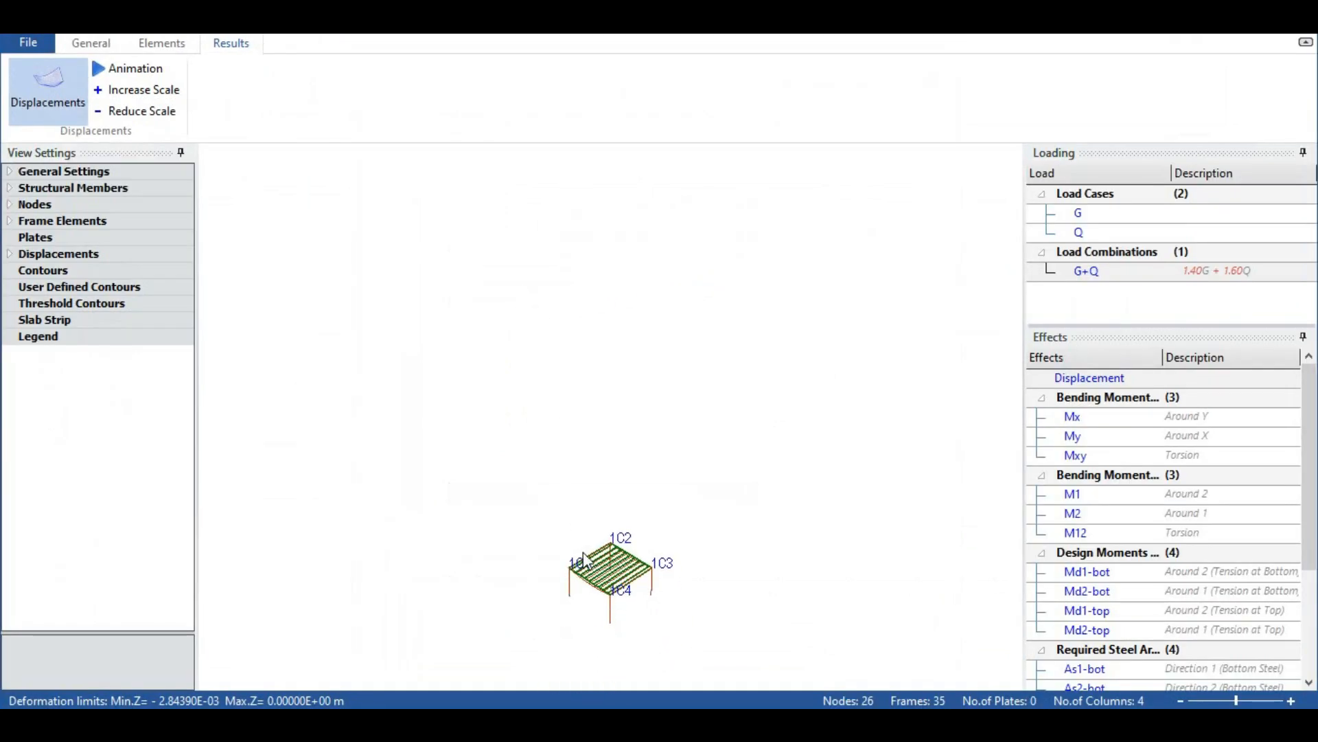
scroll(615, 570, up, 3)
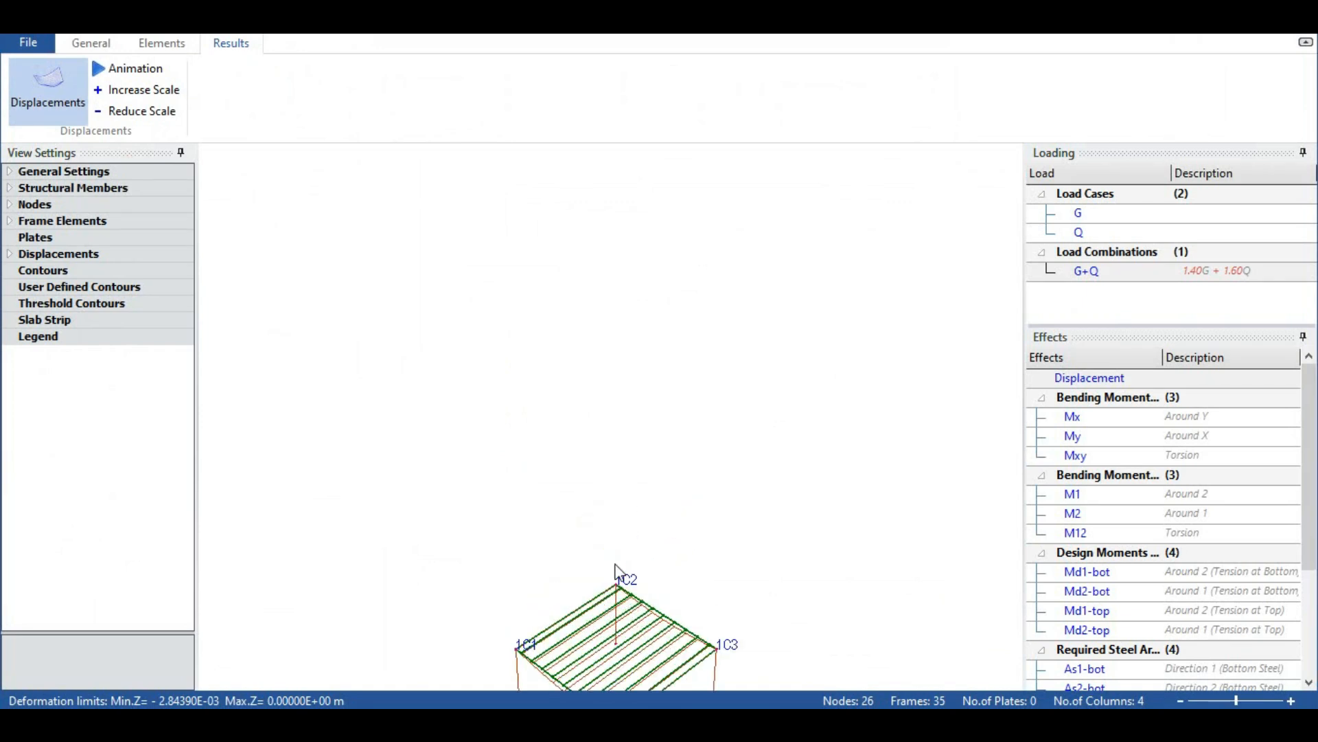
middle_drag(612, 380, 628, 249)
middle_drag(609, 562, 614, 316)
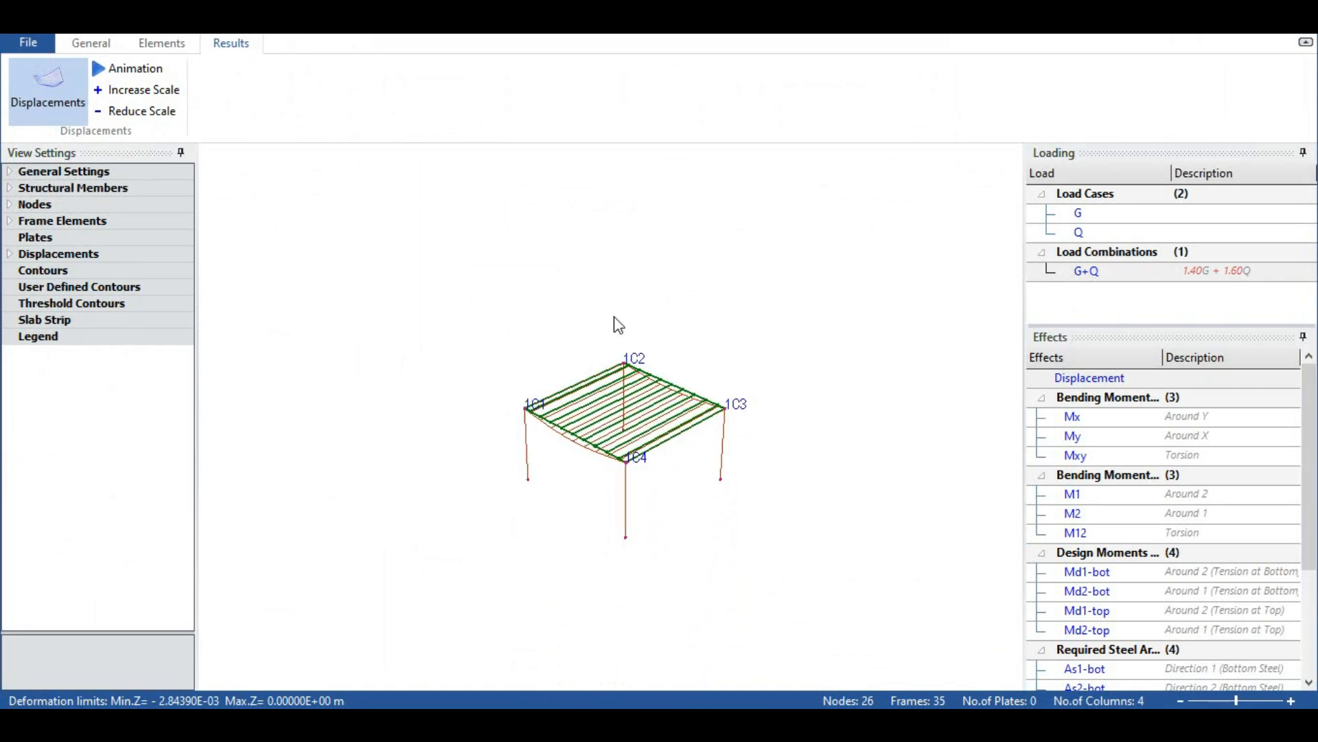
scroll(611, 485, up, 3)
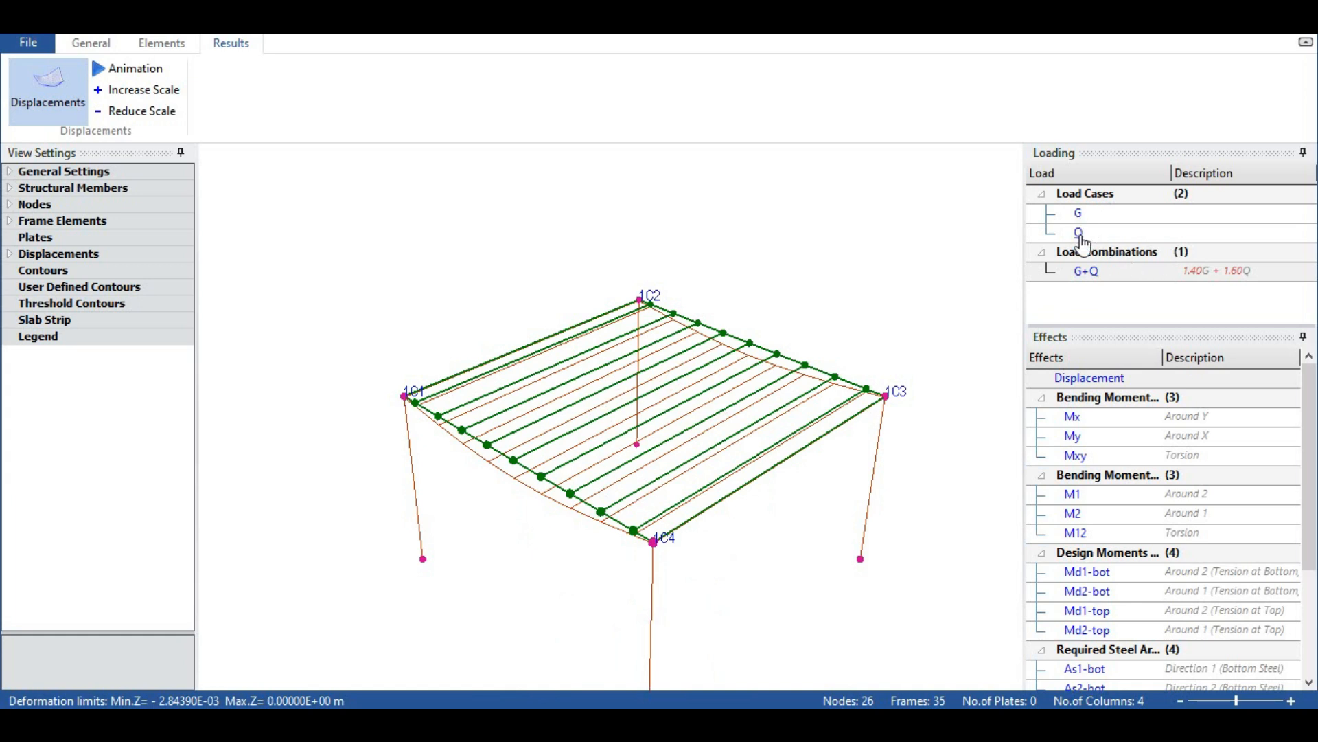
Review the load cases, the load combination and the available effects, and play the displacement animation of the frame
click(1042, 254)
click(1042, 252)
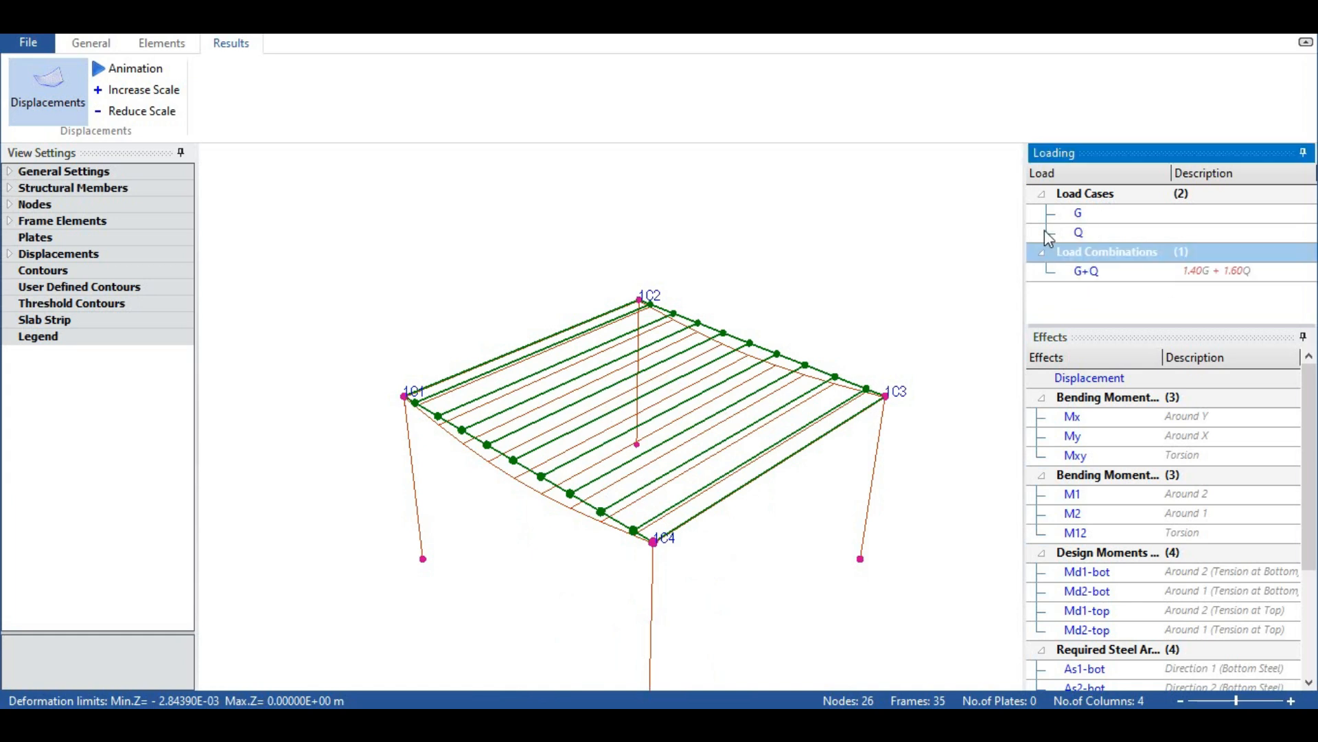
click(1041, 193)
click(1041, 193)
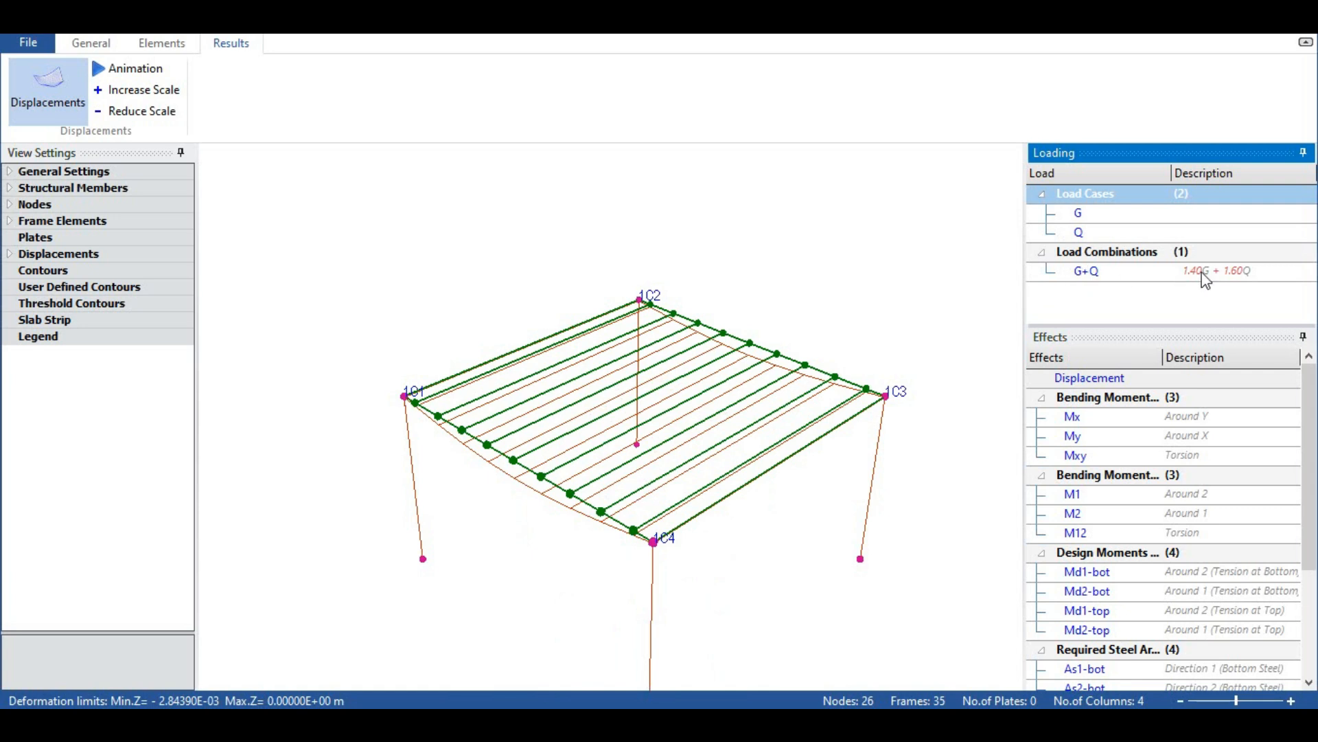
scroll(1089, 384, down, 1)
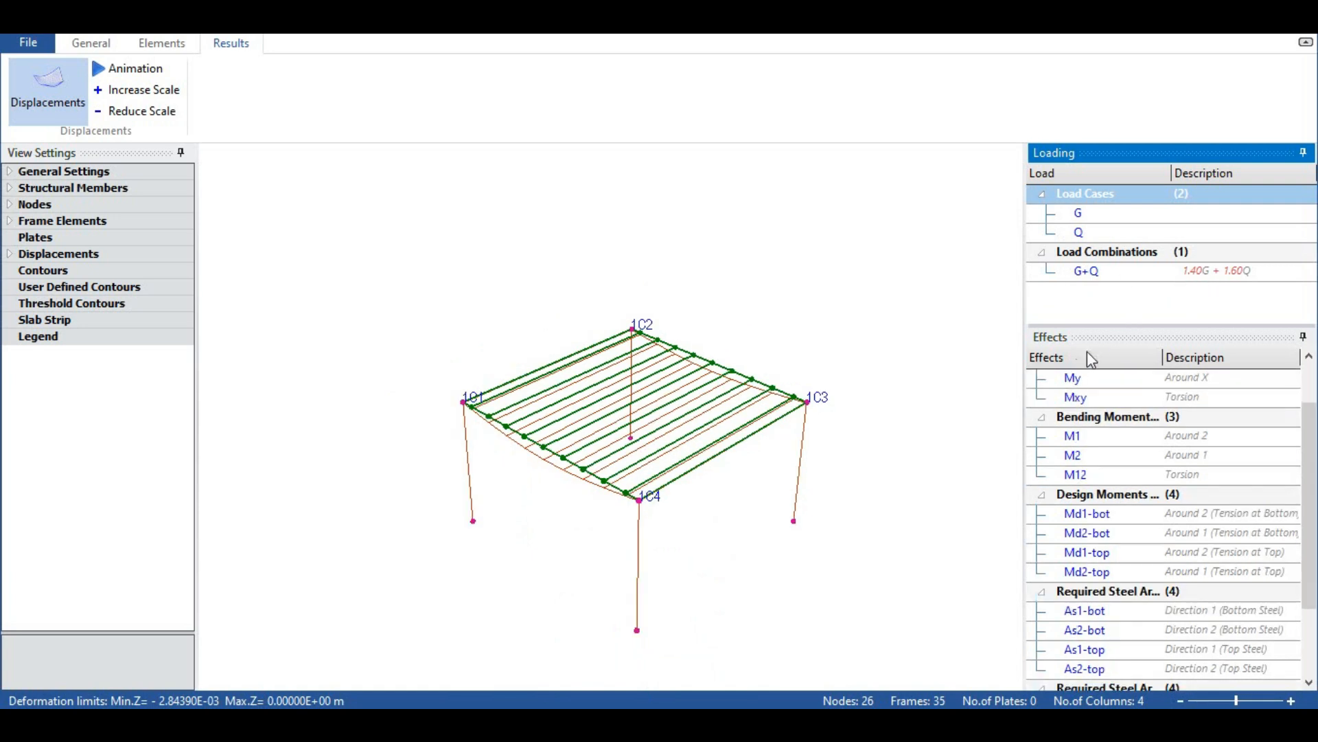
scroll(1097, 361, down, 2)
scroll(1094, 357, up, 3)
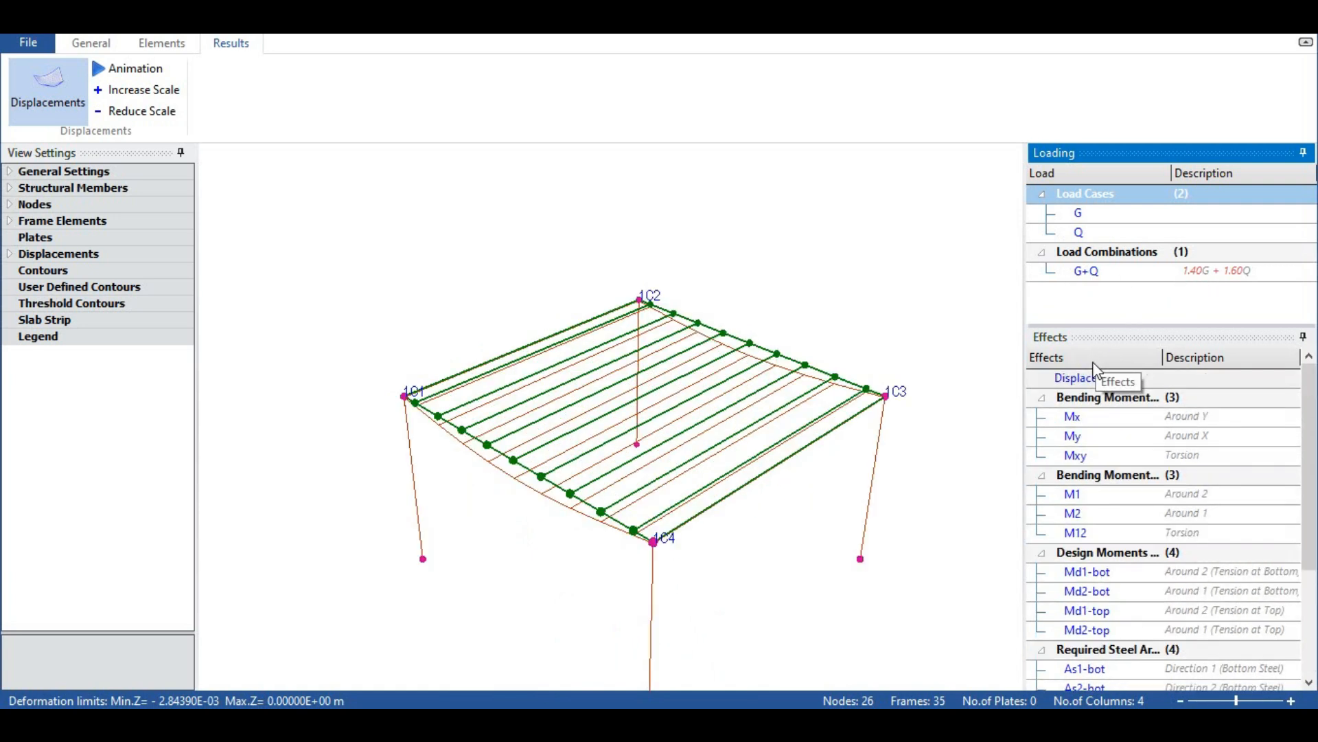
scroll(1088, 539, down, 1)
scroll(1094, 553, up, 1)
scroll(921, 506, down, 1)
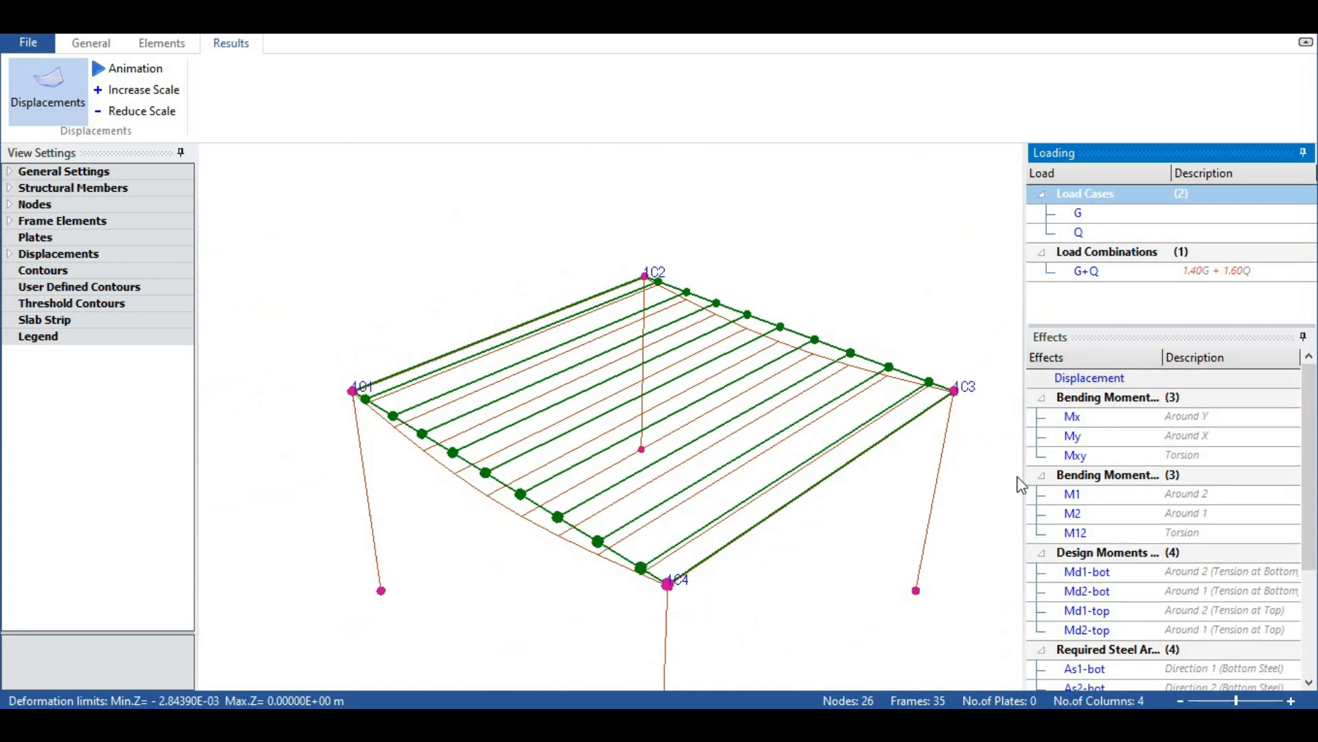
scroll(1090, 443, down, 3)
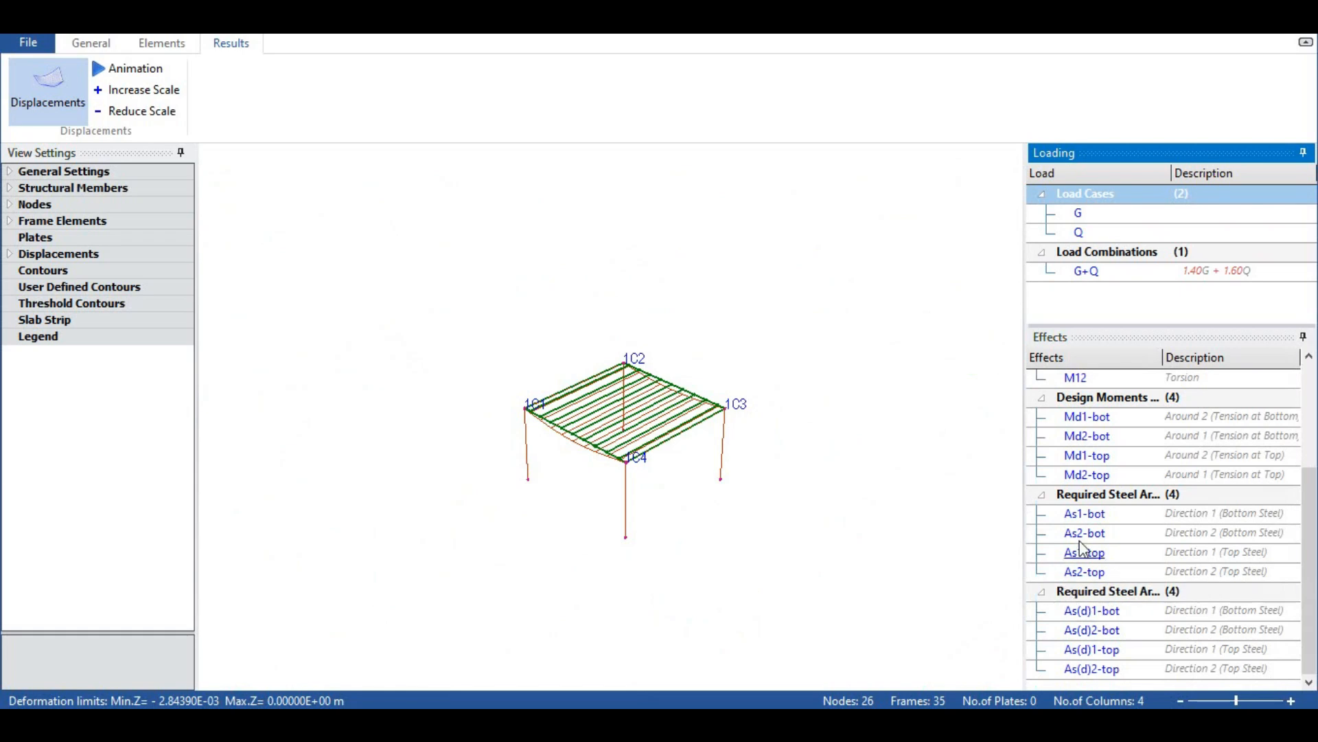
scroll(1097, 508, up, 1)
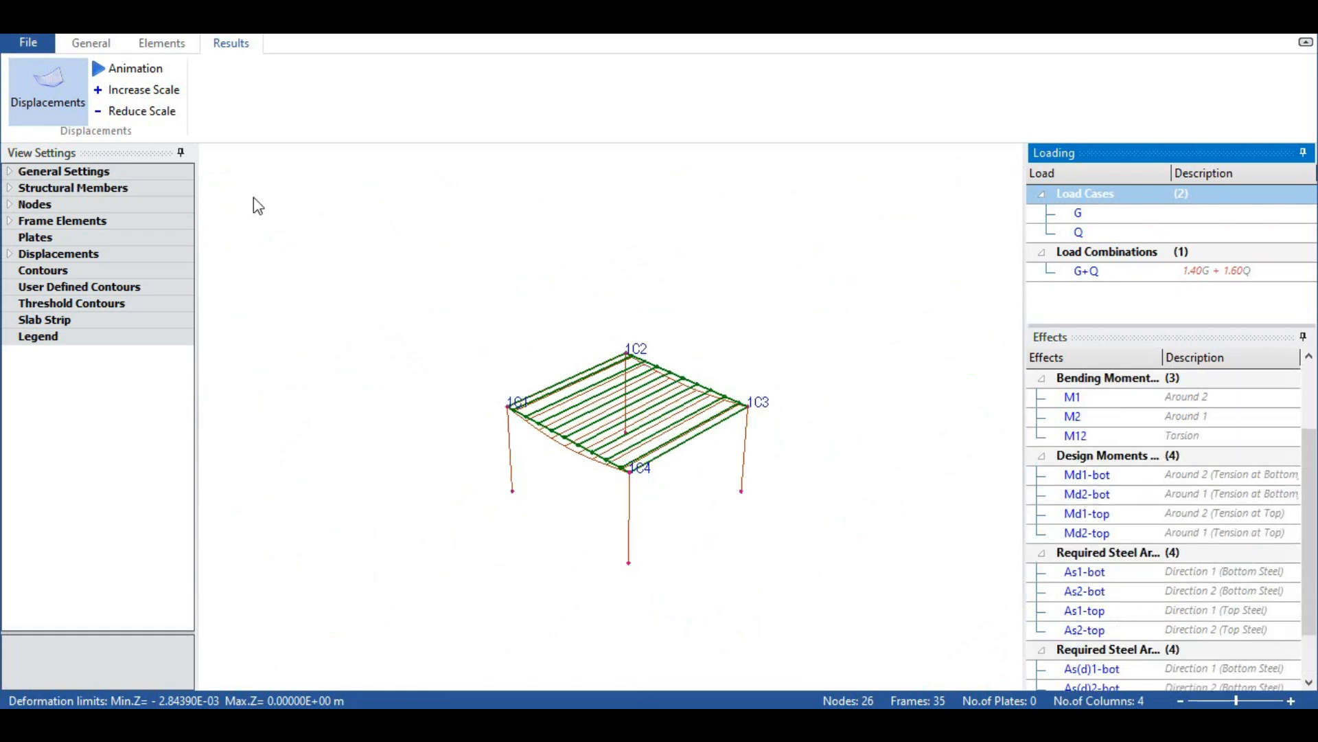
click(135, 77)
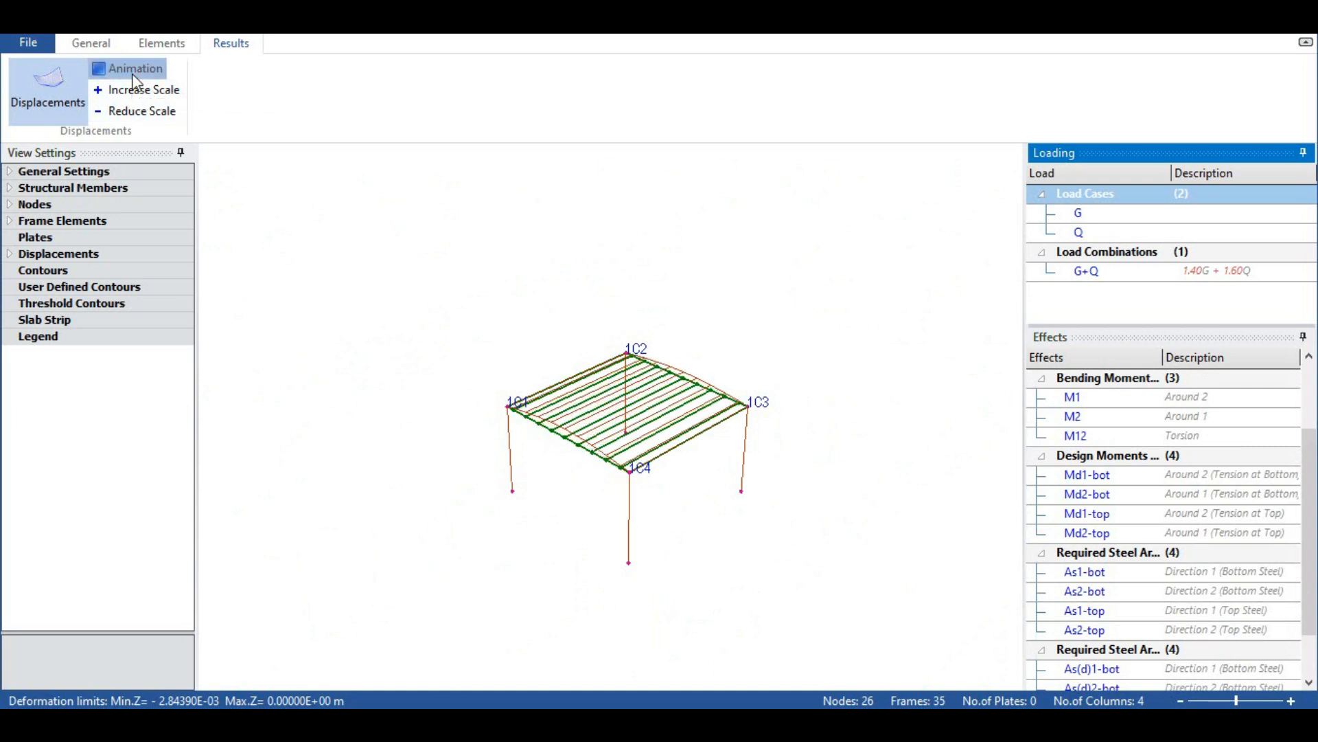
click(132, 73)
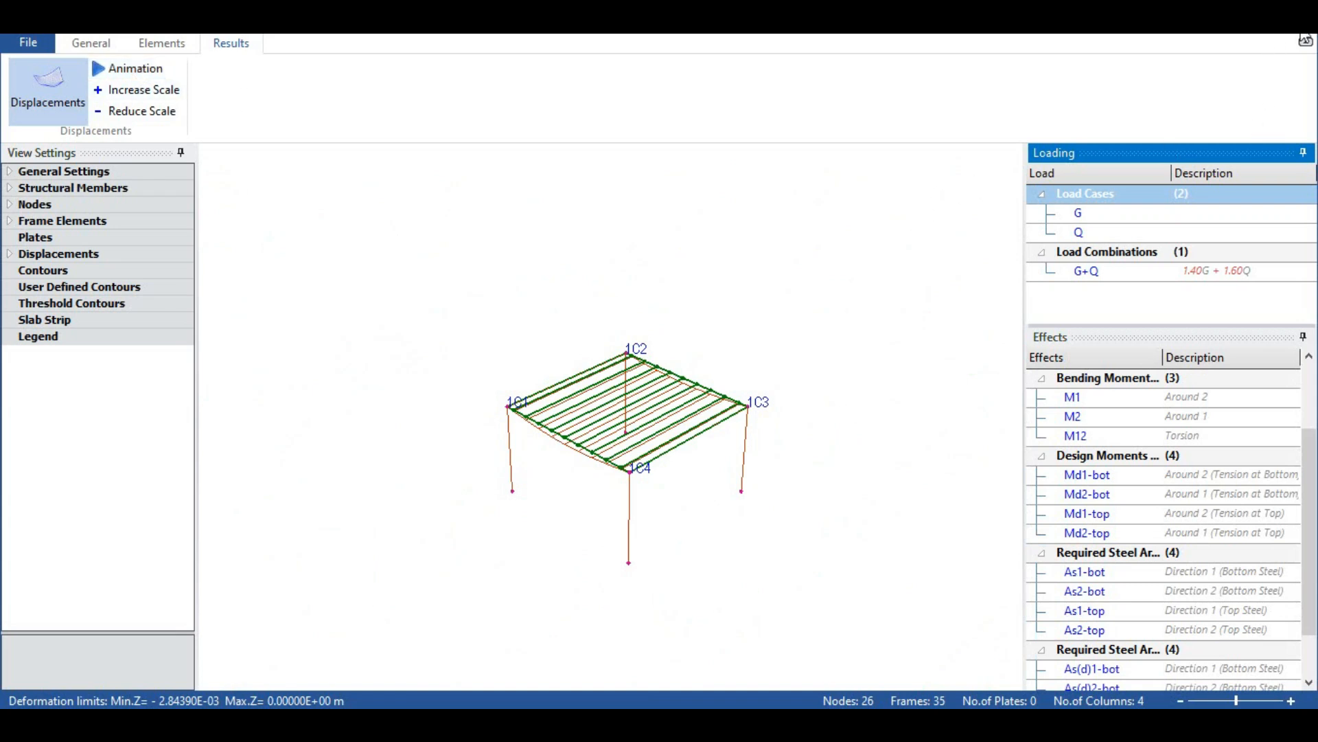
Transfer the slab strip FE results with columns and walls included in strip results and Wood and Armer torsion effects considered, and close floor analysis
click(1305, 40)
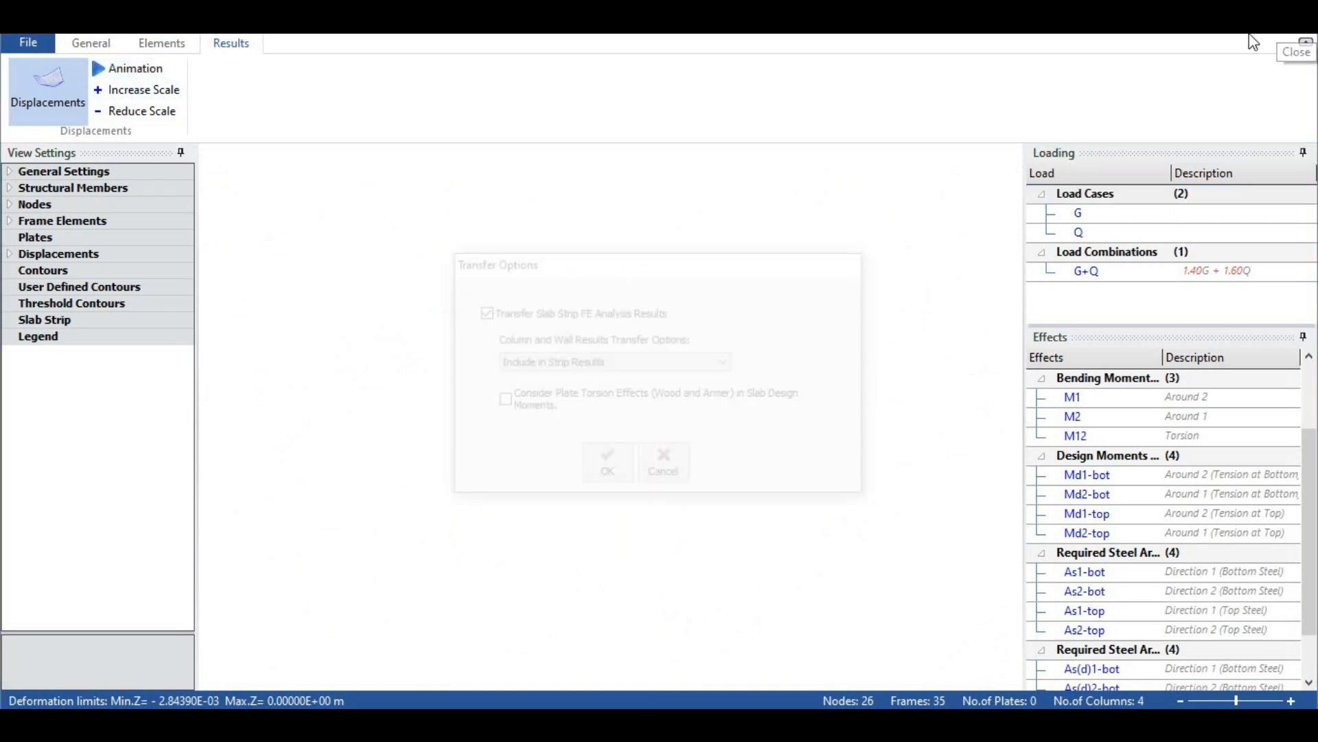
click(502, 404)
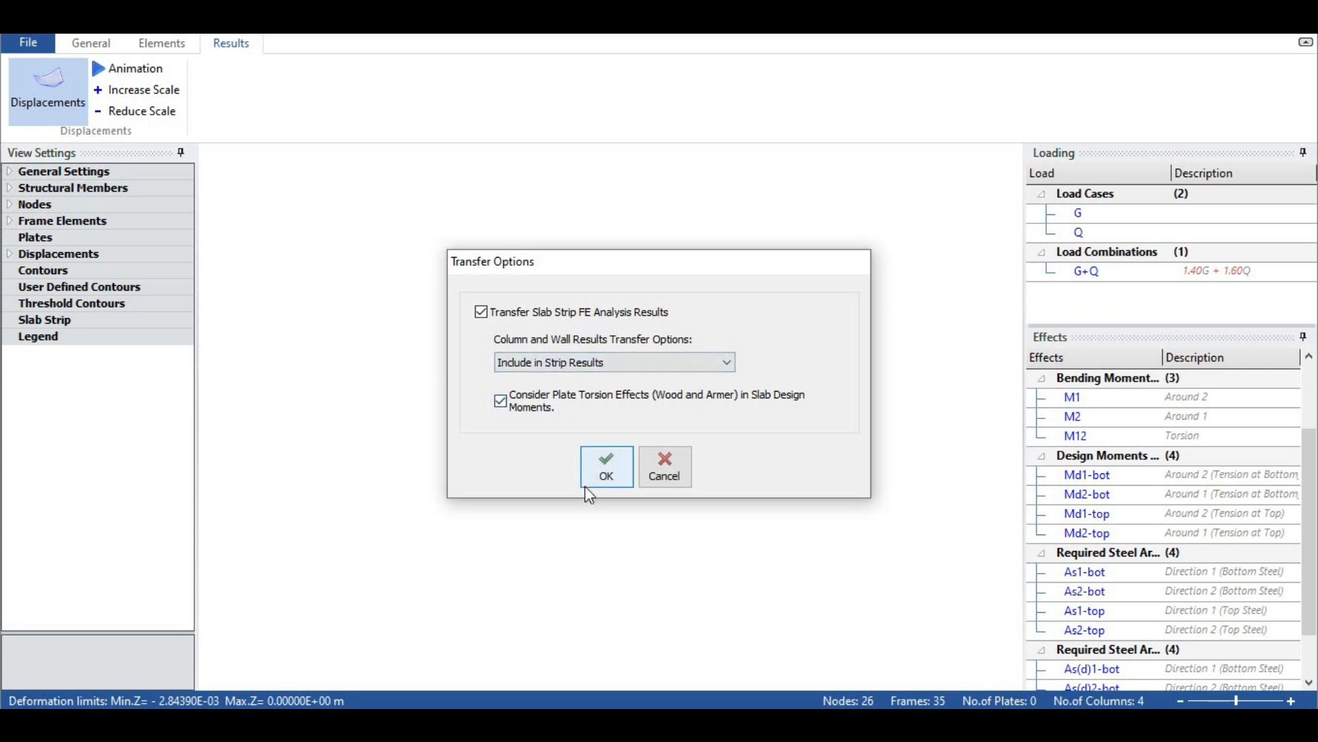
click(604, 473)
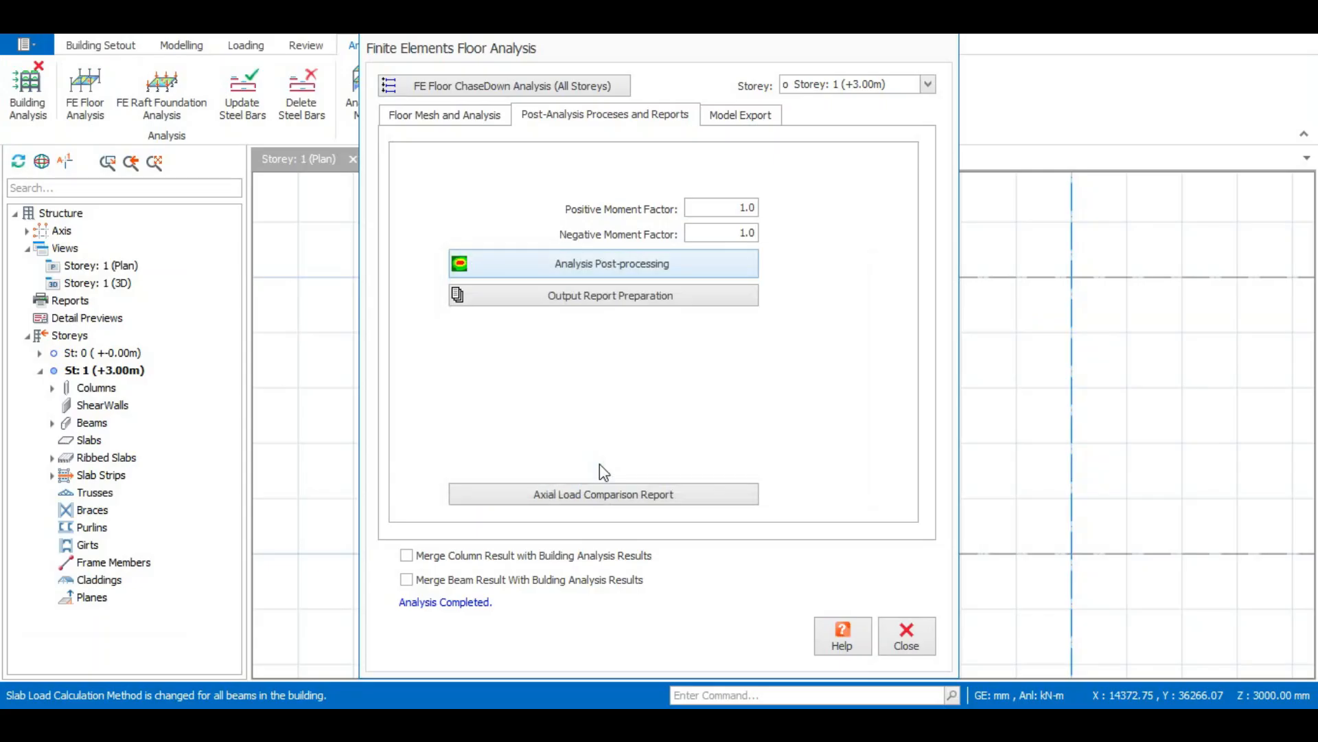
click(897, 643)
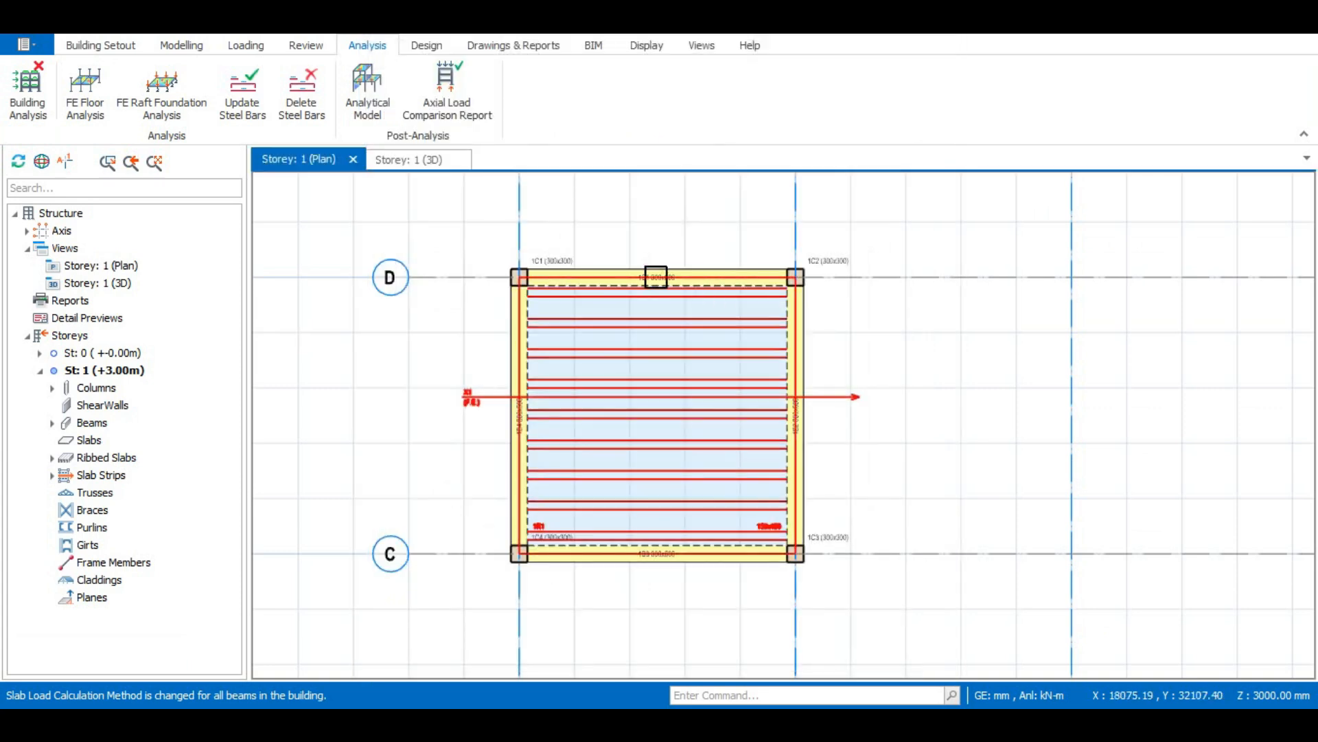
scroll(627, 305, down, 4)
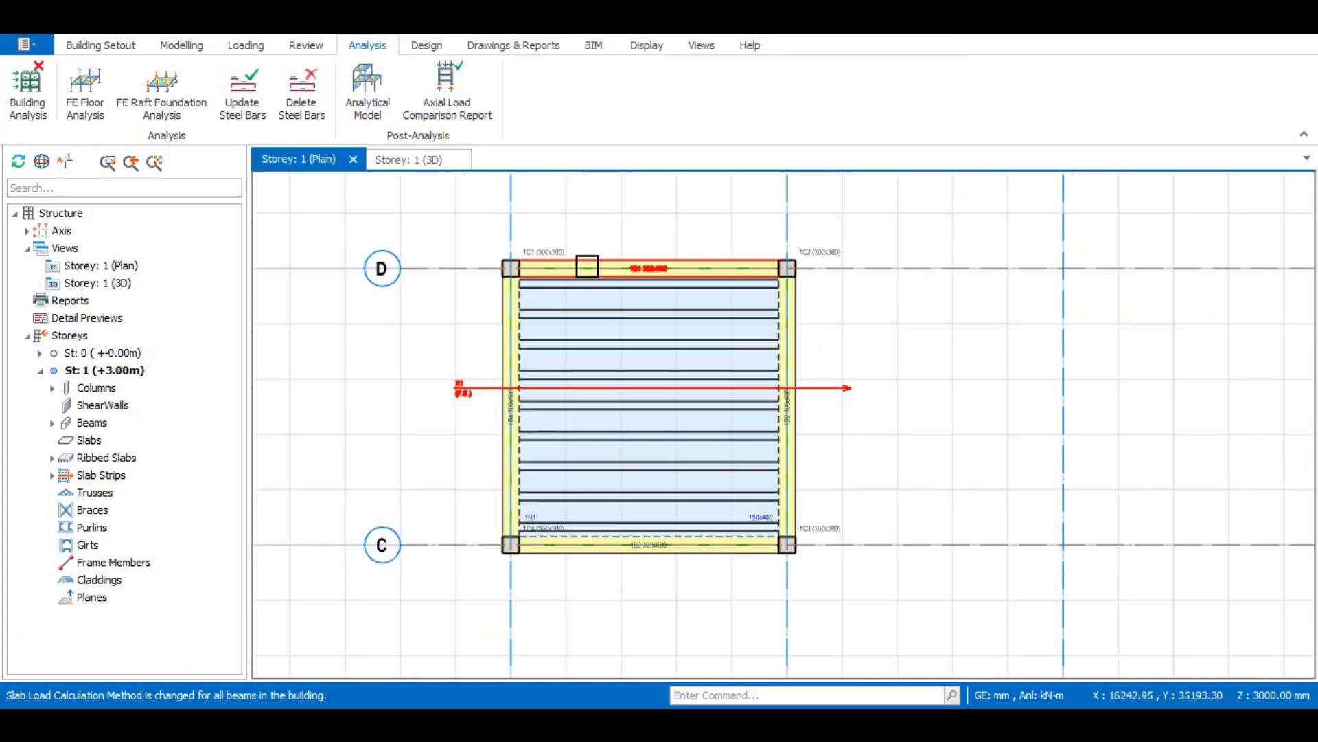
scroll(581, 272, down, 1)
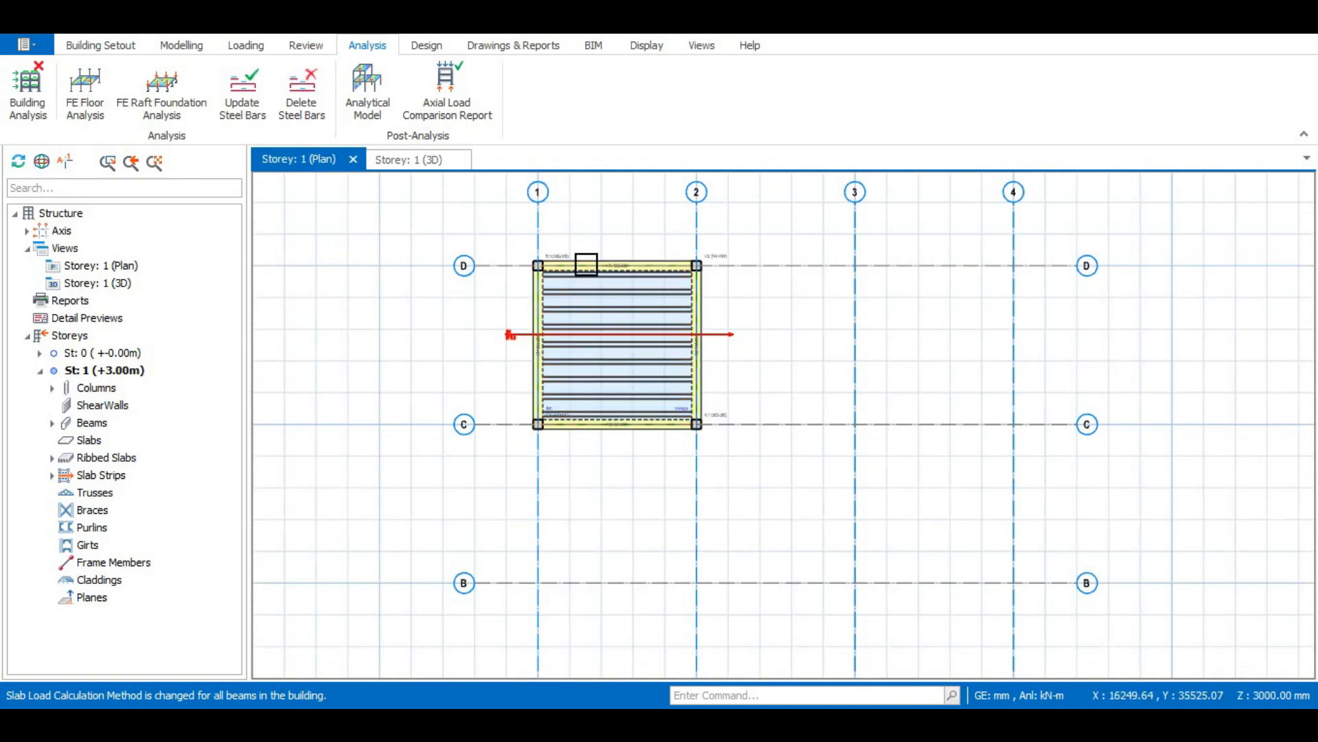
scroll(596, 310, up, 1)
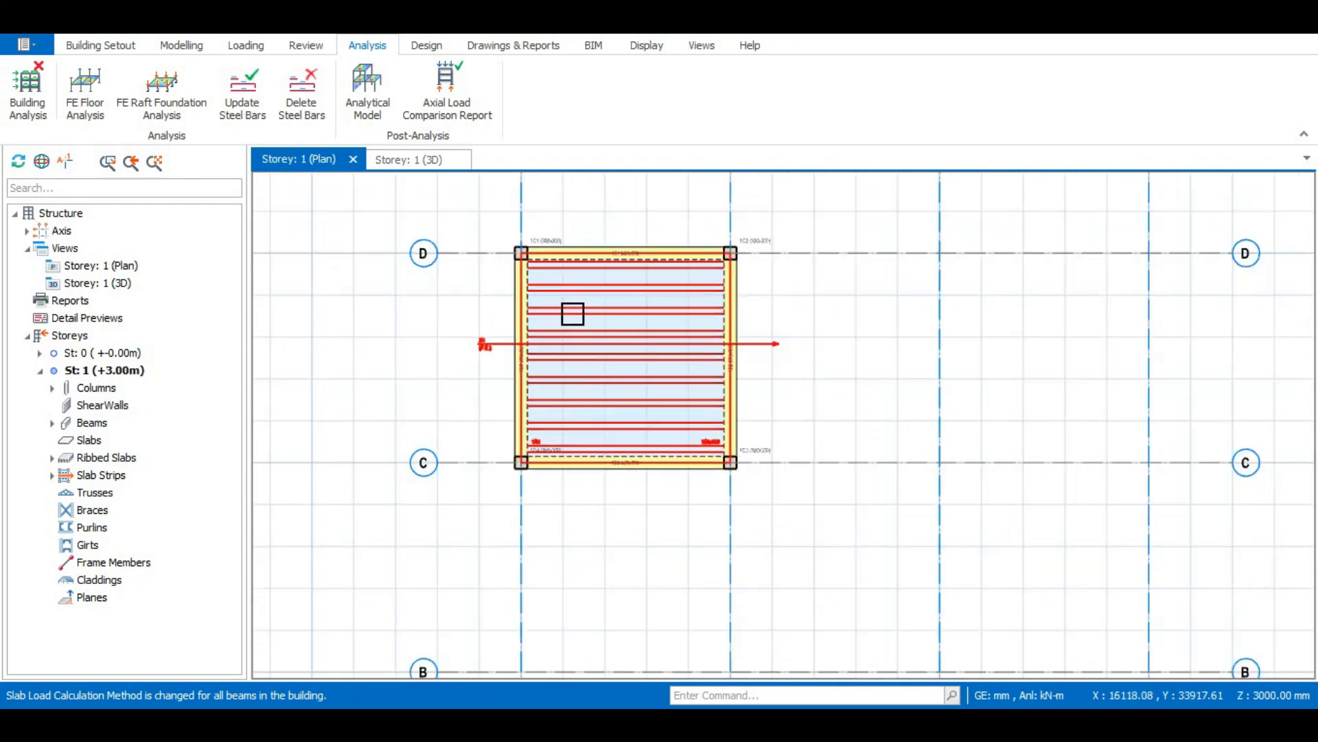
scroll(572, 319, up, 2)
scroll(571, 317, down, 1)
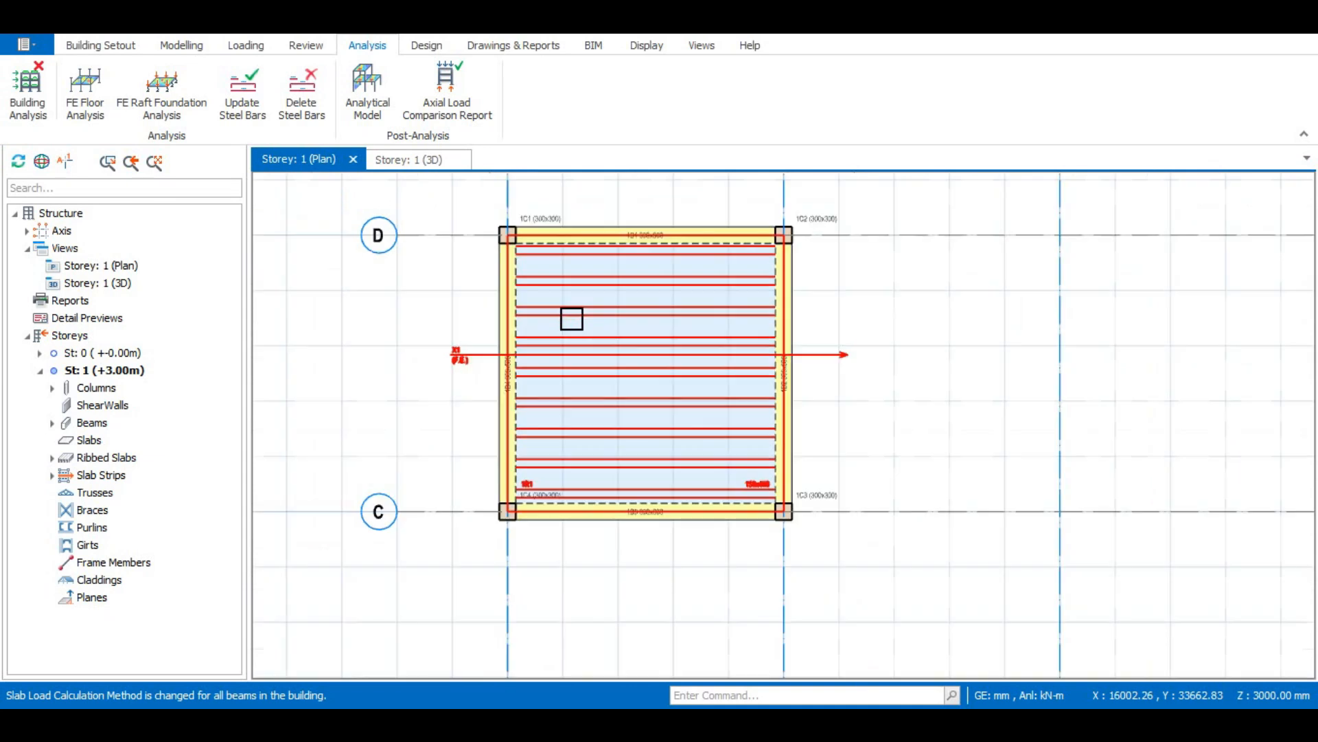
scroll(577, 312, down, 2)
scroll(576, 310, up, 1)
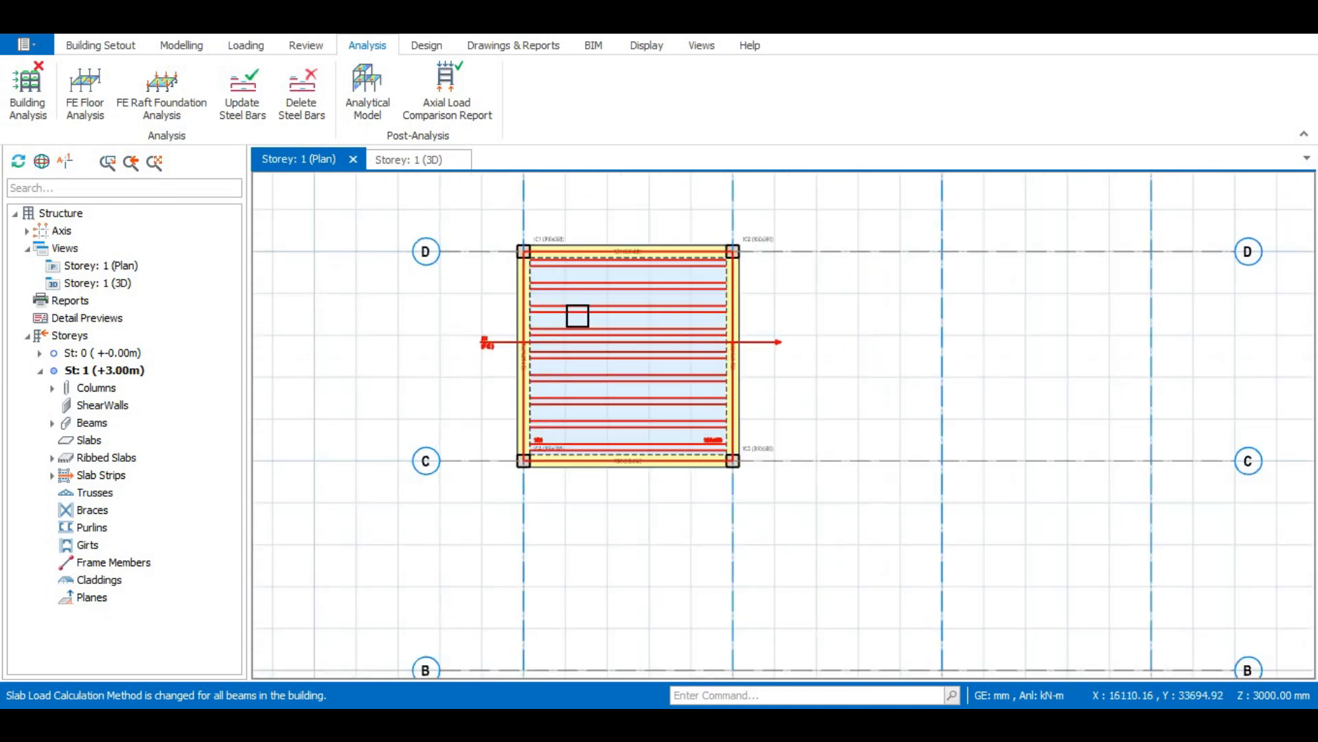
scroll(581, 232, up, 1)
scroll(579, 233, down, 1)
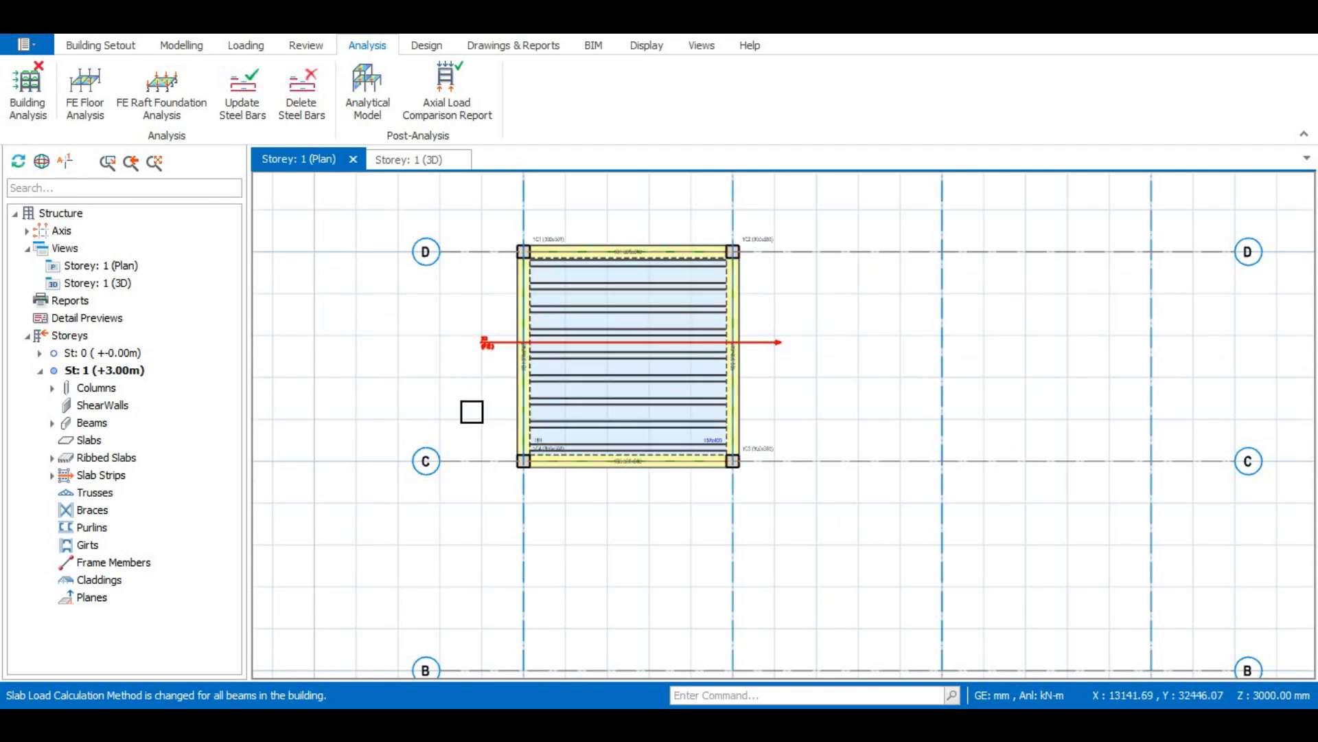
Select ribbed slab 1R1 from the Storey 1 members and open the rib beam section design
click(53, 458)
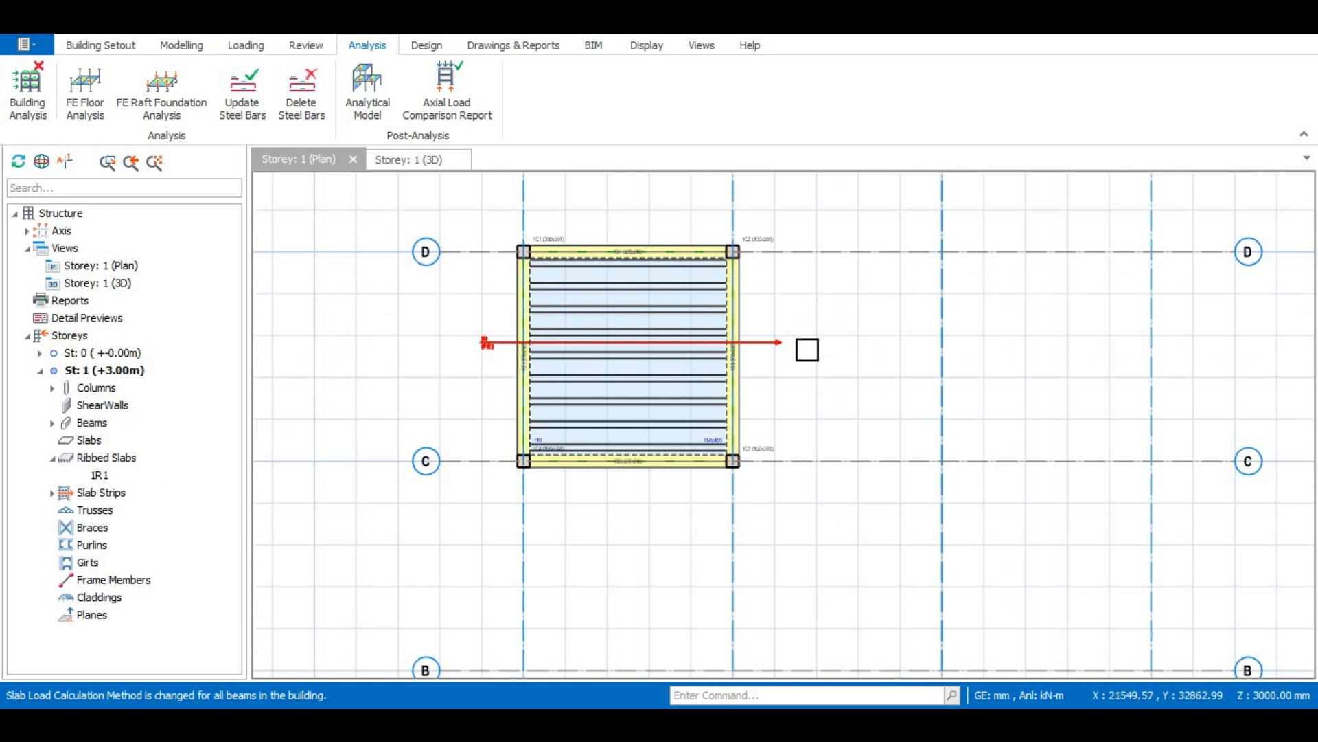
click(100, 478)
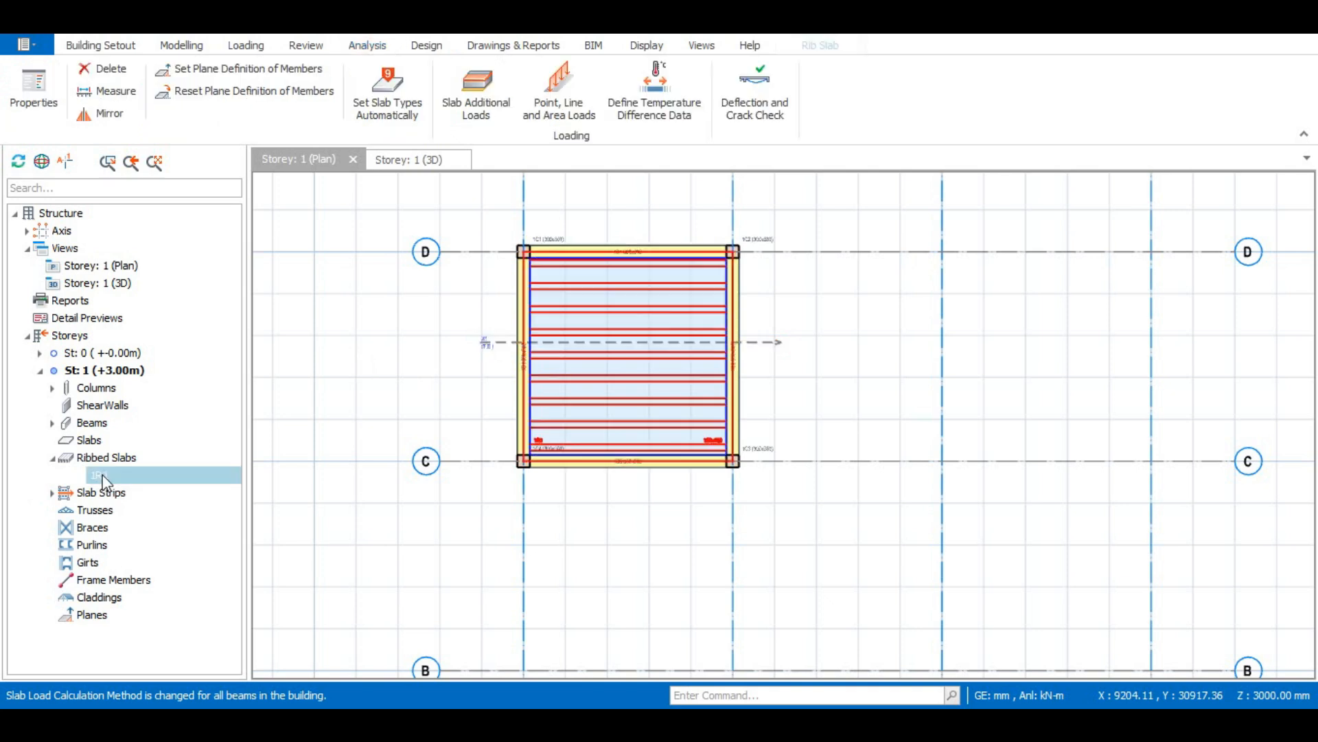
click(428, 47)
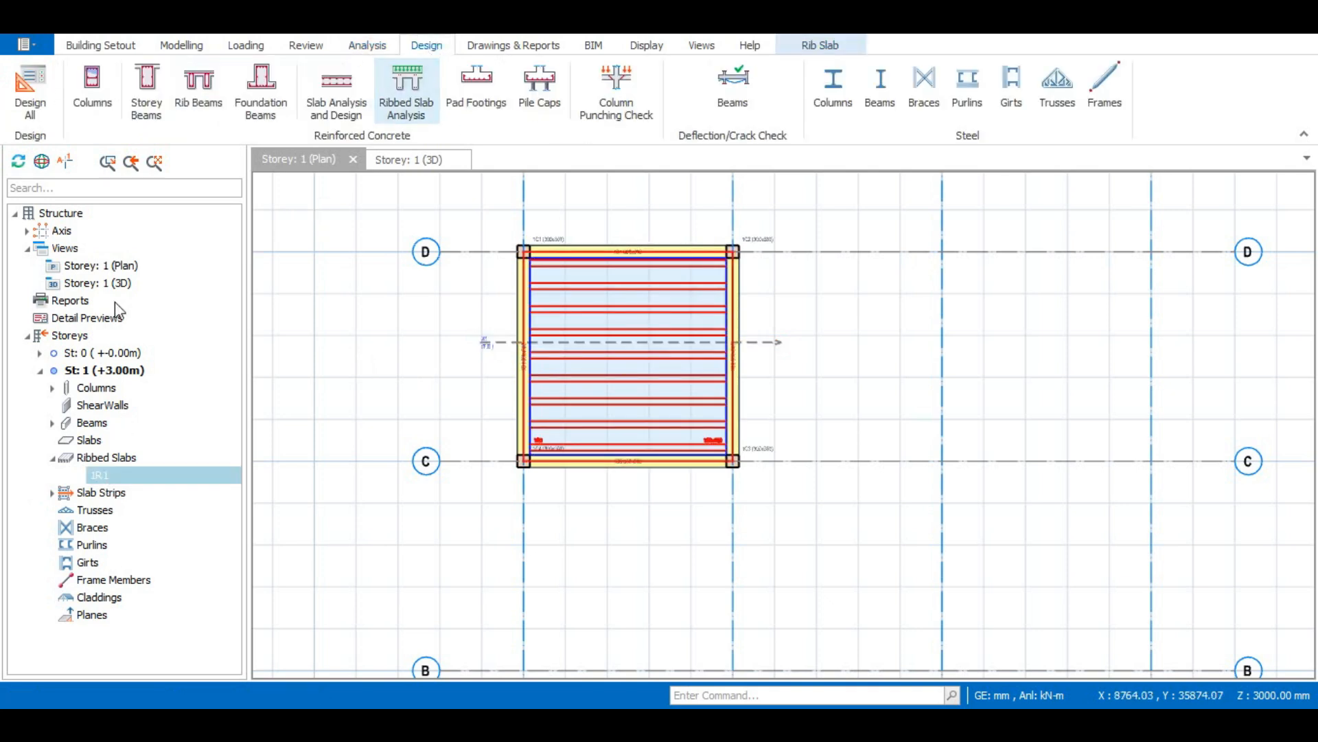
click(208, 96)
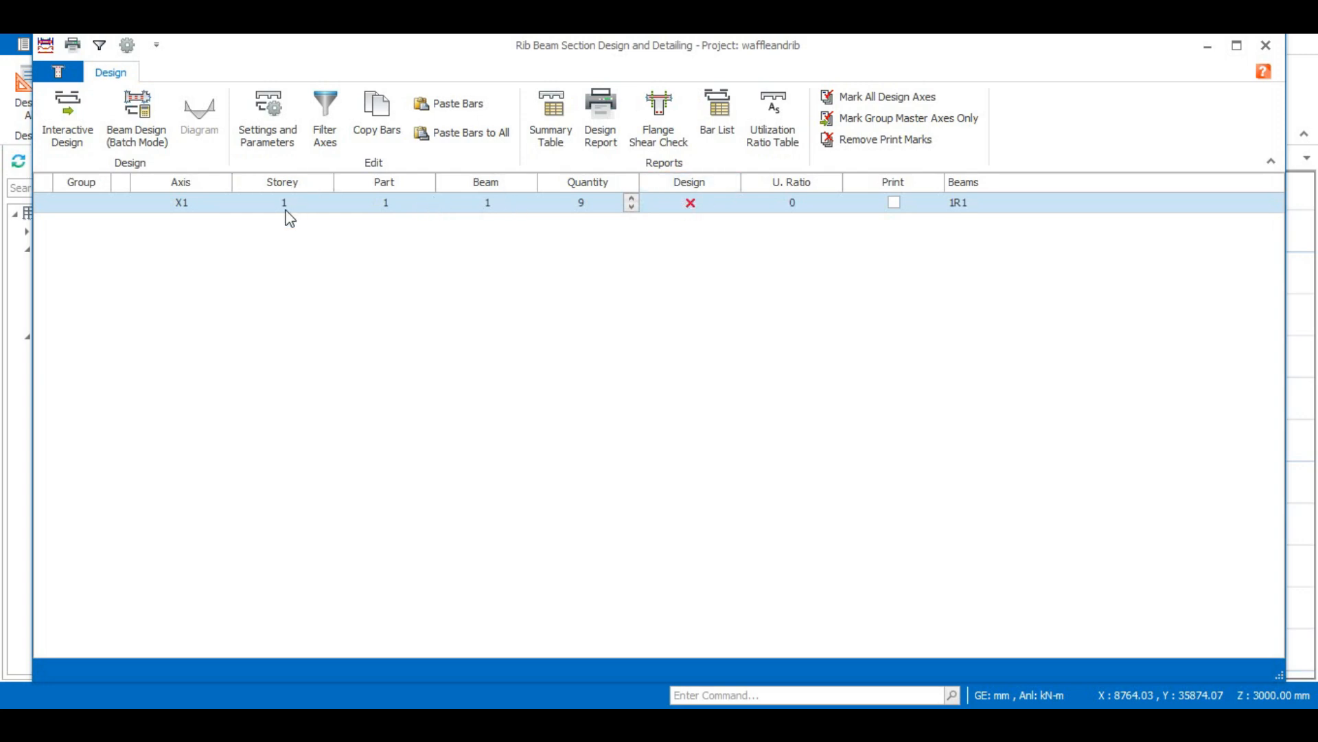
Design the rib beam on axis X1 interactively, review and accept its reinforcement, and close the rib beam design
click(63, 131)
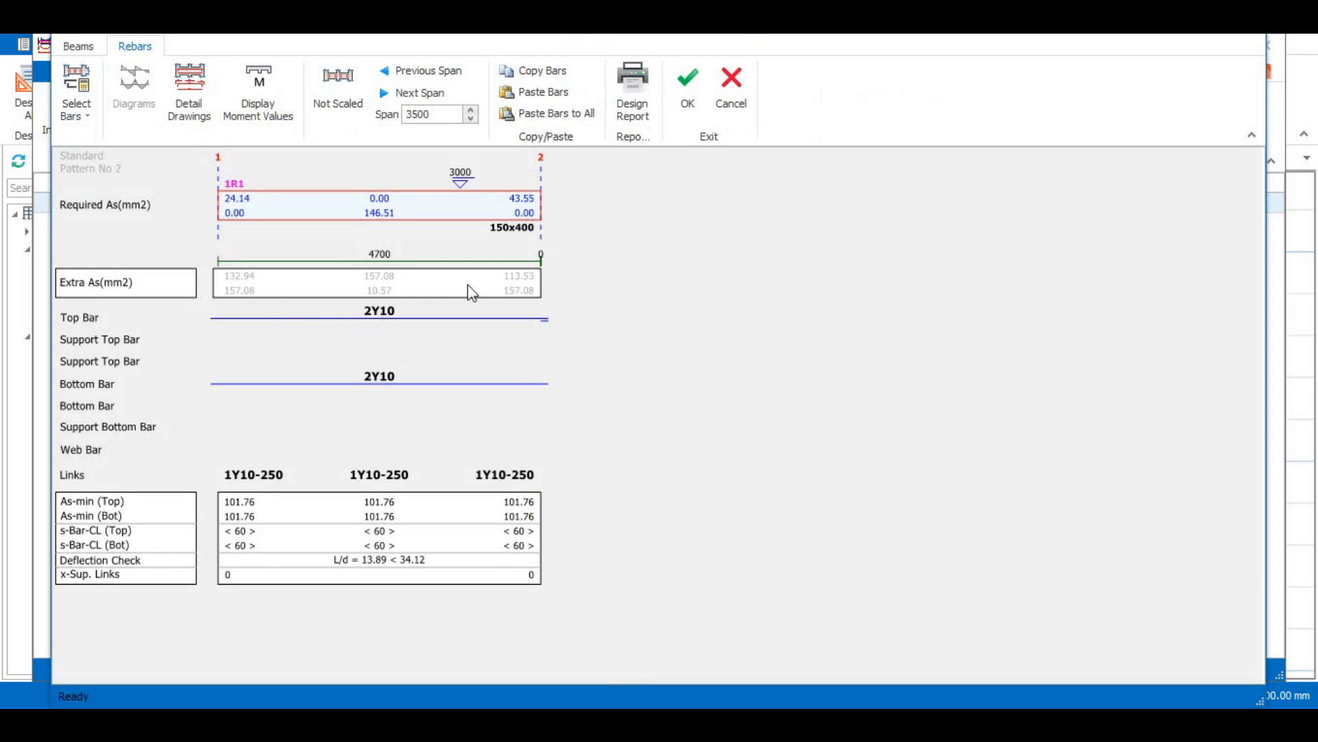
click(391, 323)
click(620, 122)
click(574, 141)
click(658, 343)
click(689, 96)
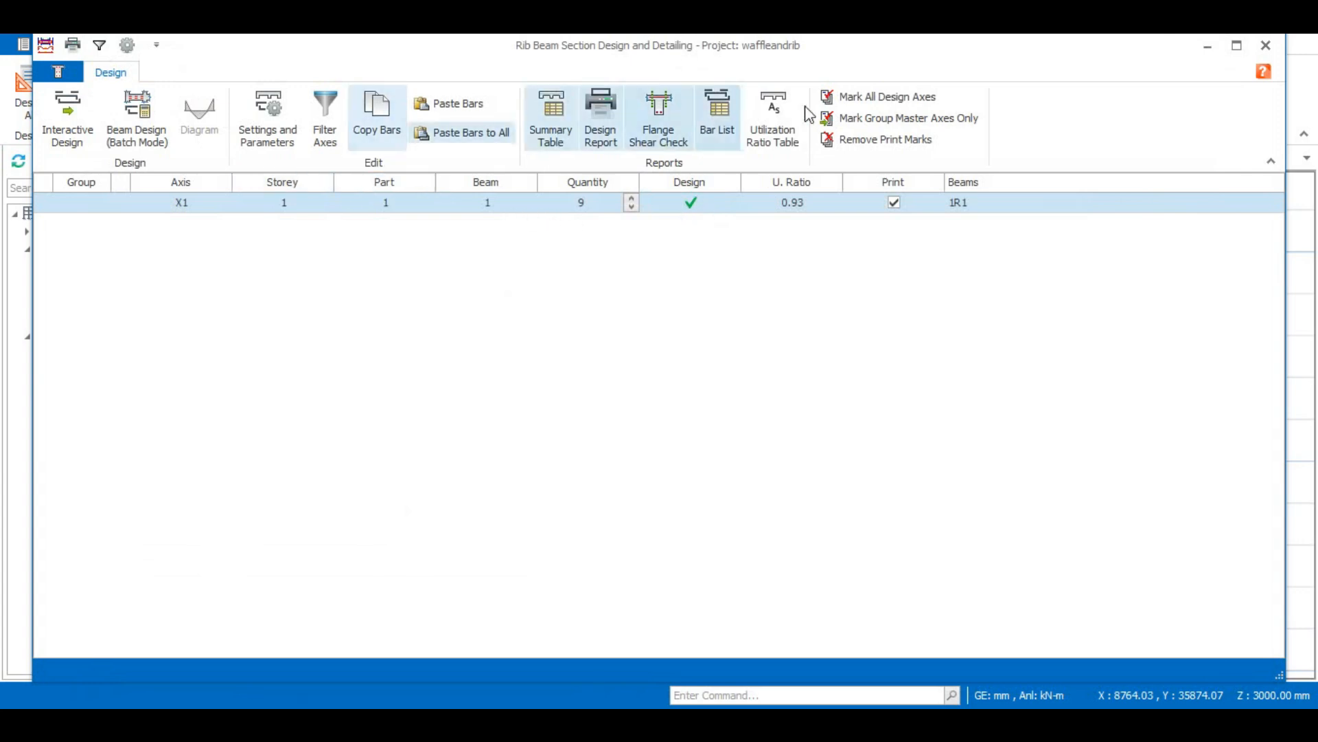
click(1266, 46)
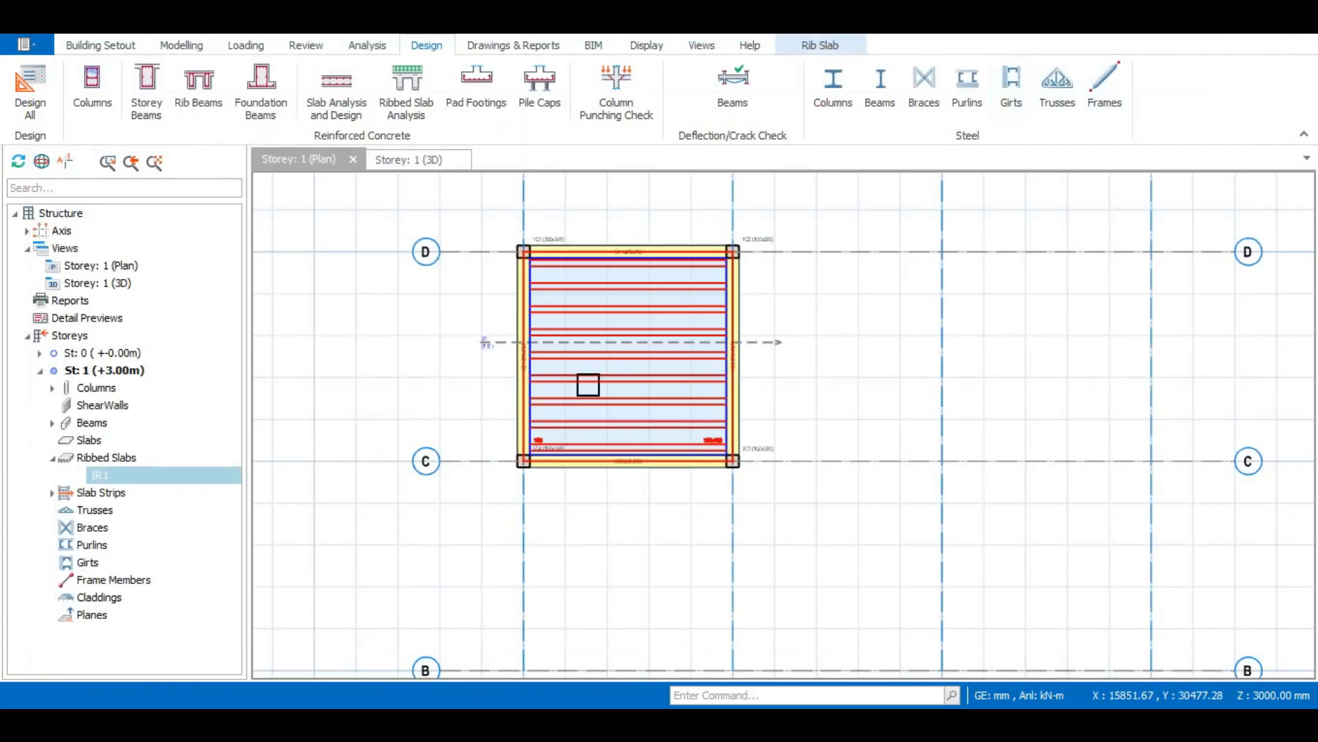
Inspect the ribbed slab in plan and expand the Storey 1 beam and column lists to check their members
scroll(644, 276, up, 2)
scroll(639, 246, down, 1)
scroll(543, 353, up, 1)
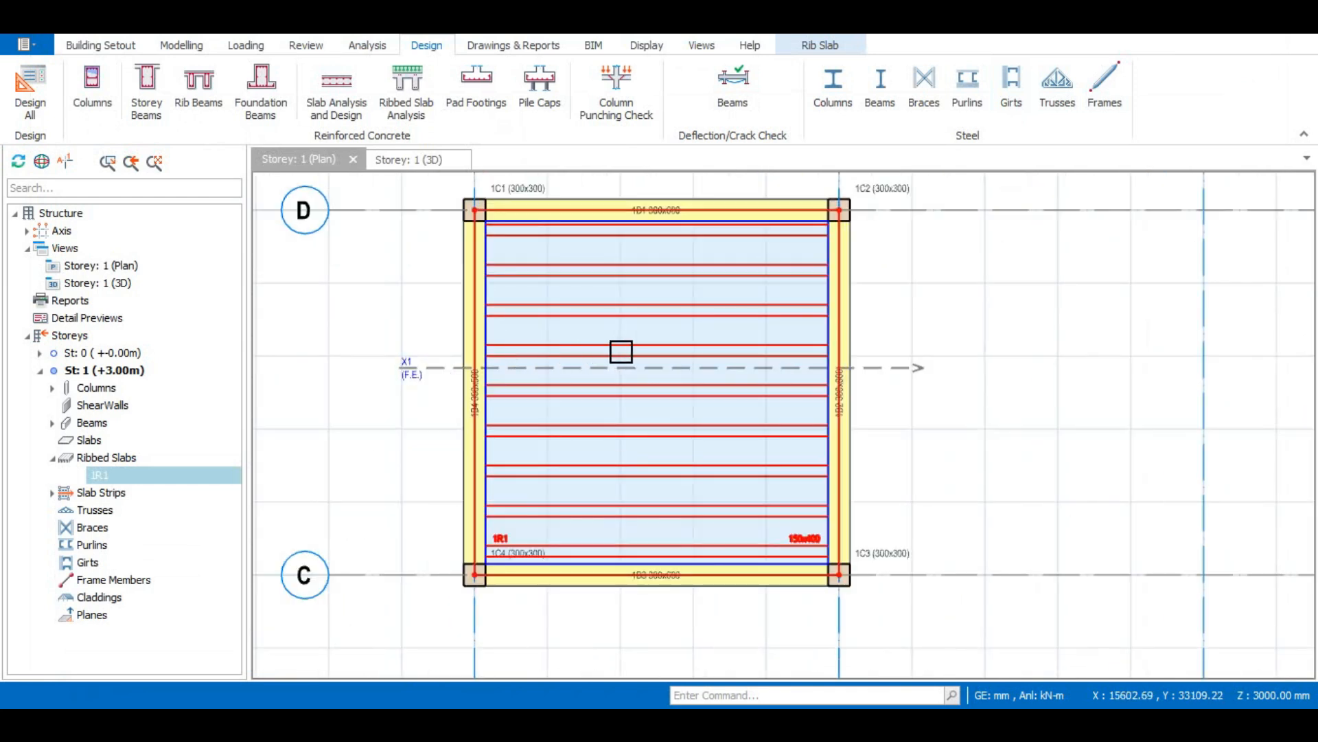
scroll(621, 352, down, 1)
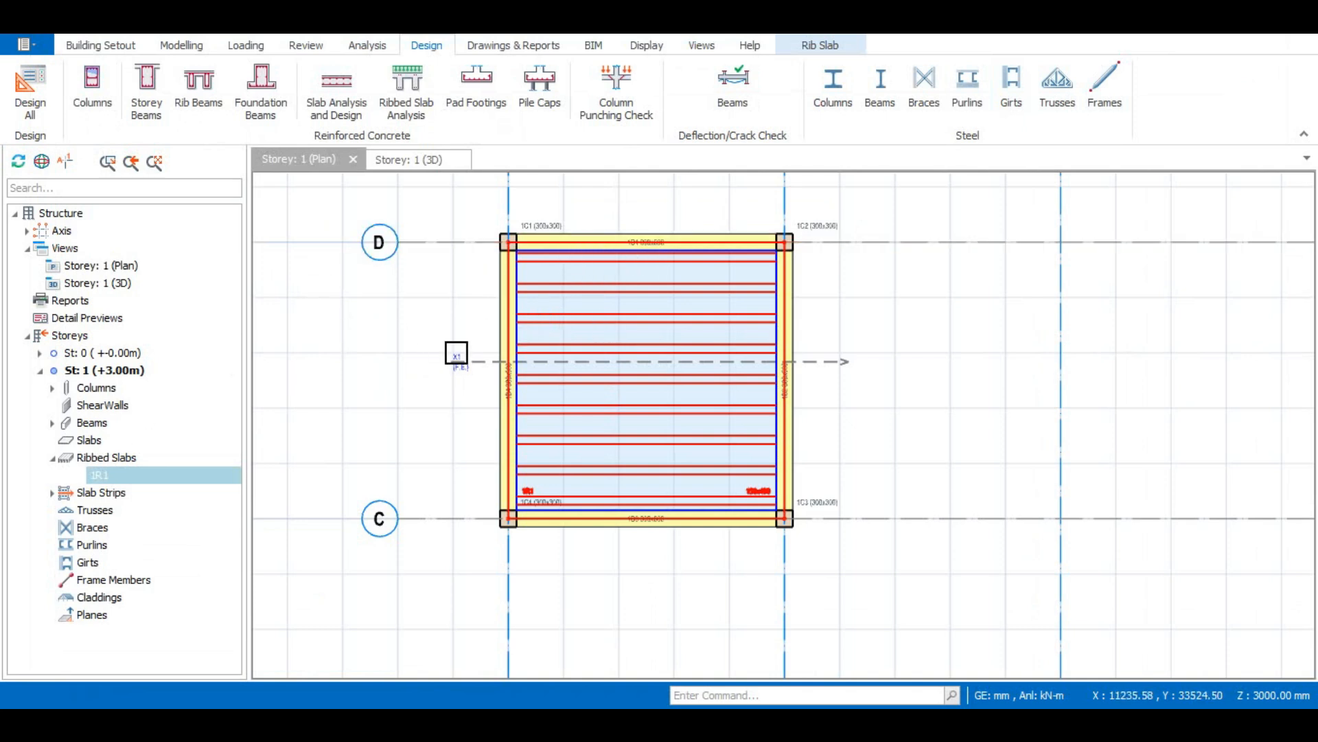
click(53, 423)
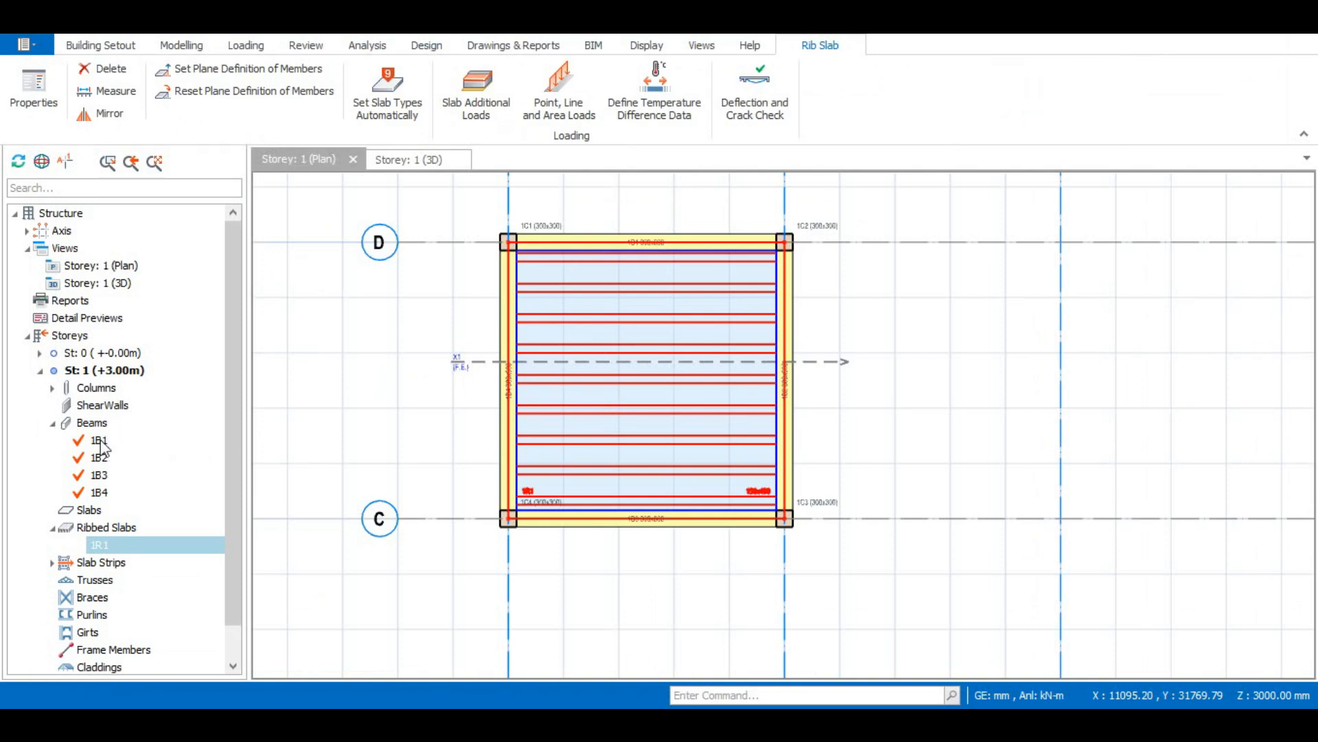
click(52, 389)
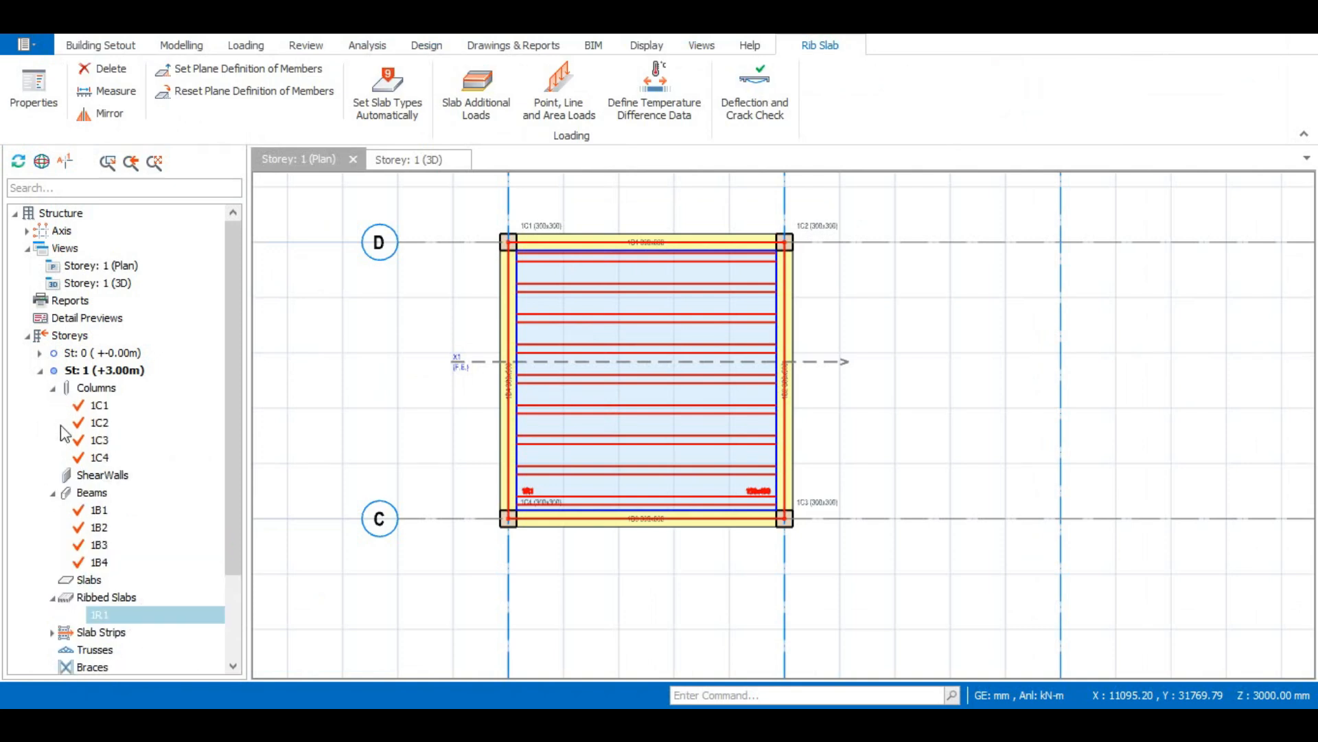
Collapse the Storey 1 beam and column lists and open the Building Analysis dialog
click(53, 492)
click(53, 388)
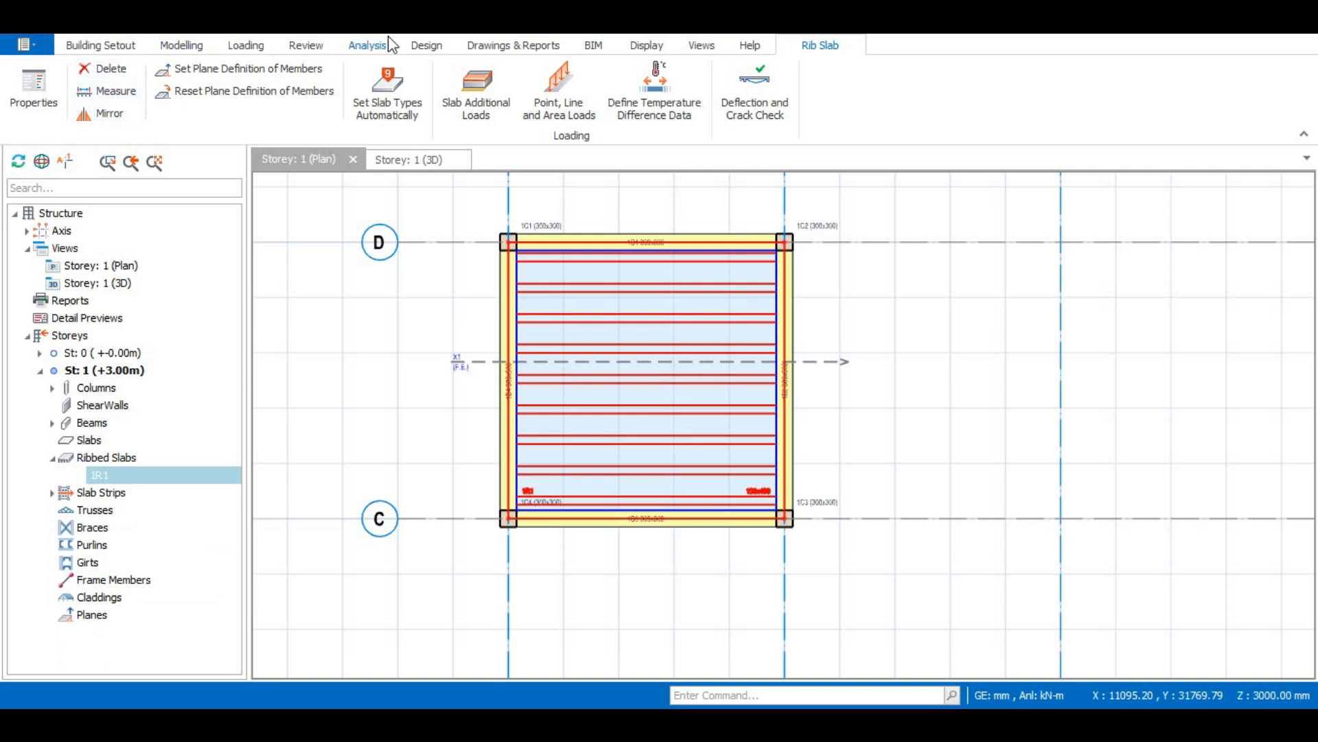
click(425, 48)
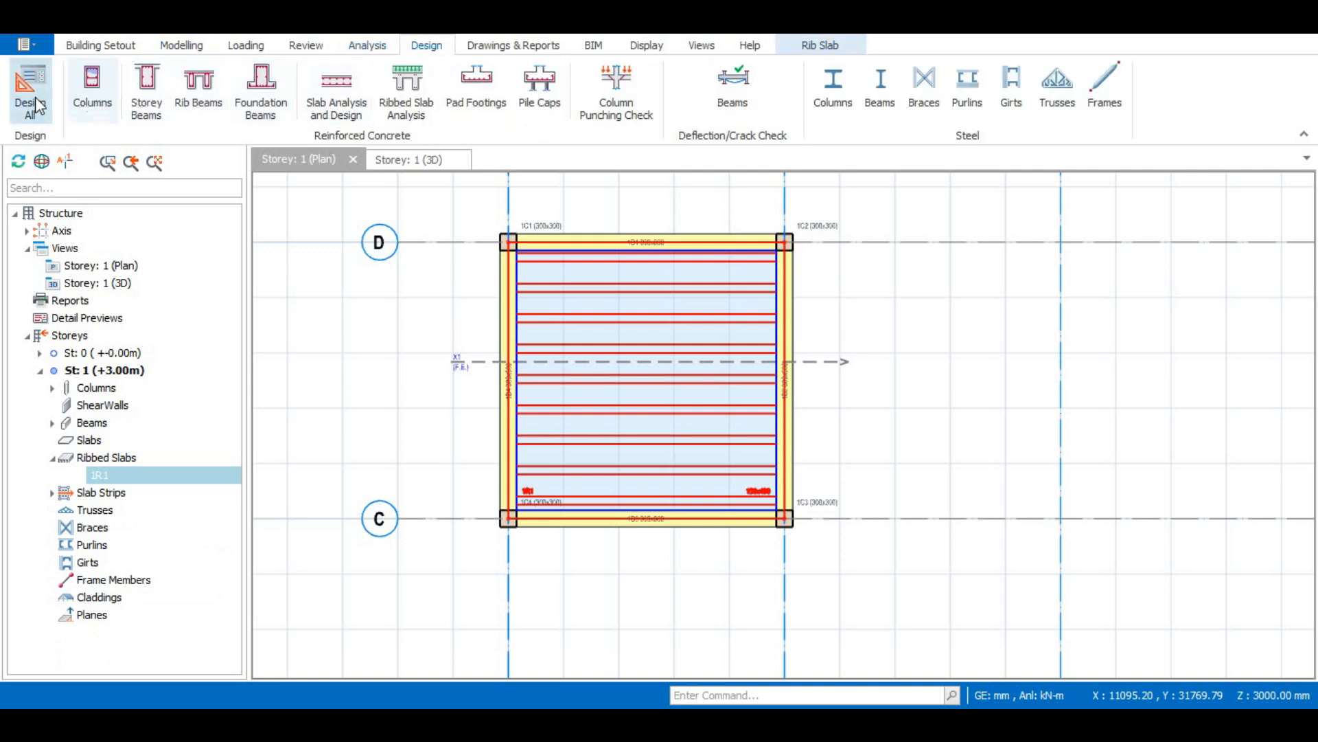
click(362, 47)
click(36, 94)
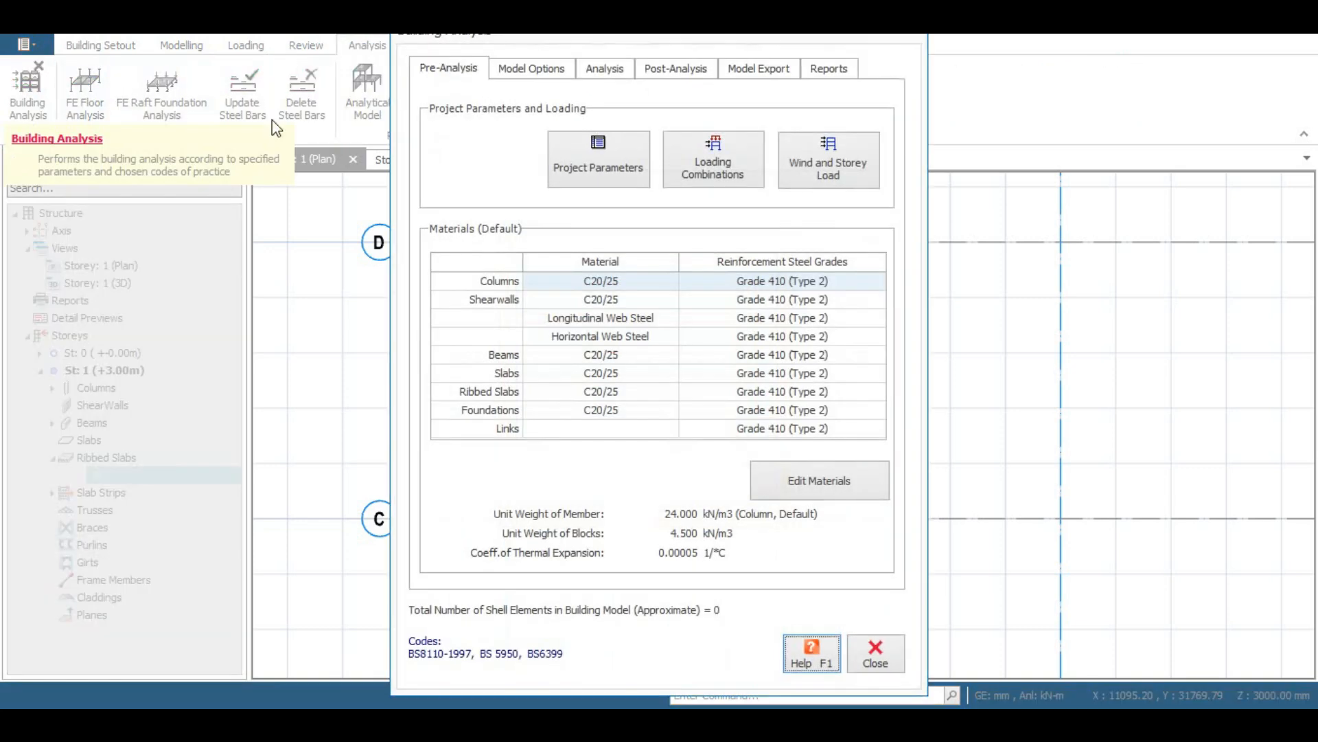
Review the building analysis default materials and the model options for general model, shear walls, slabs, storeys to be meshed and settings
click(805, 484)
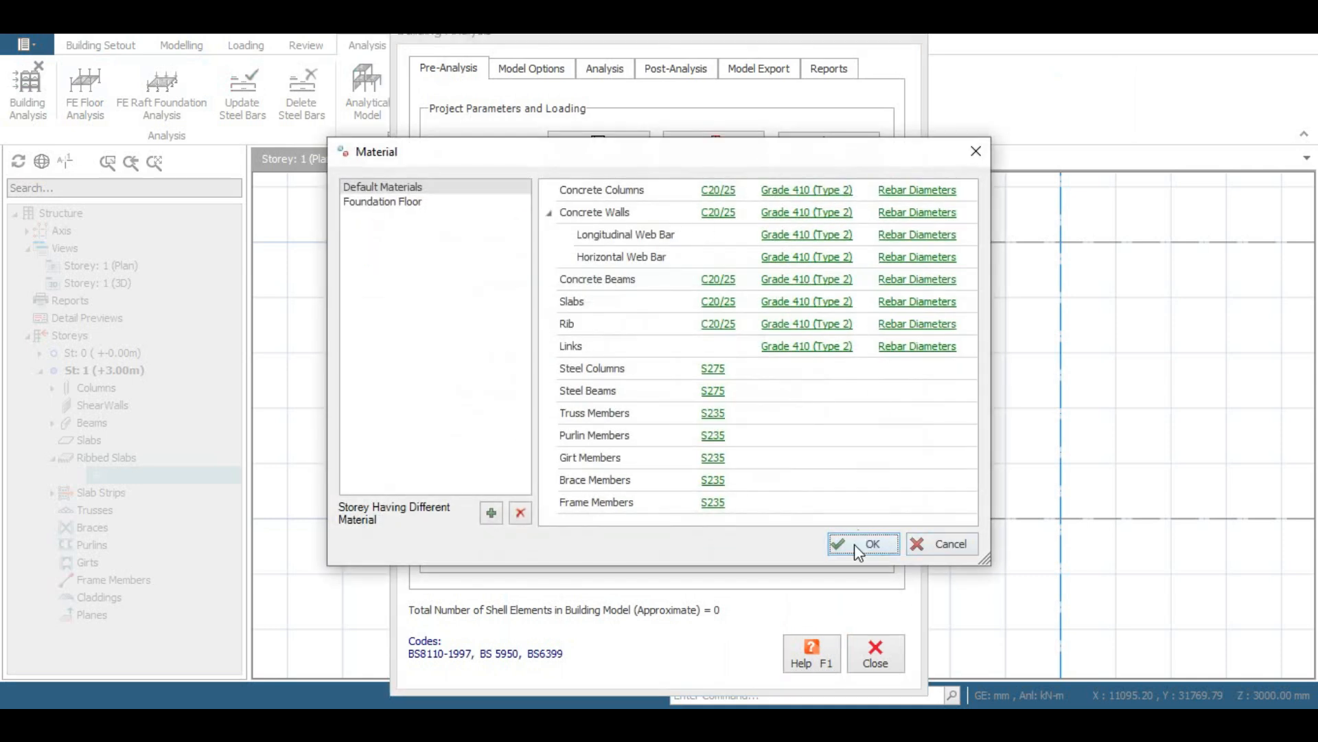
click(931, 548)
click(537, 69)
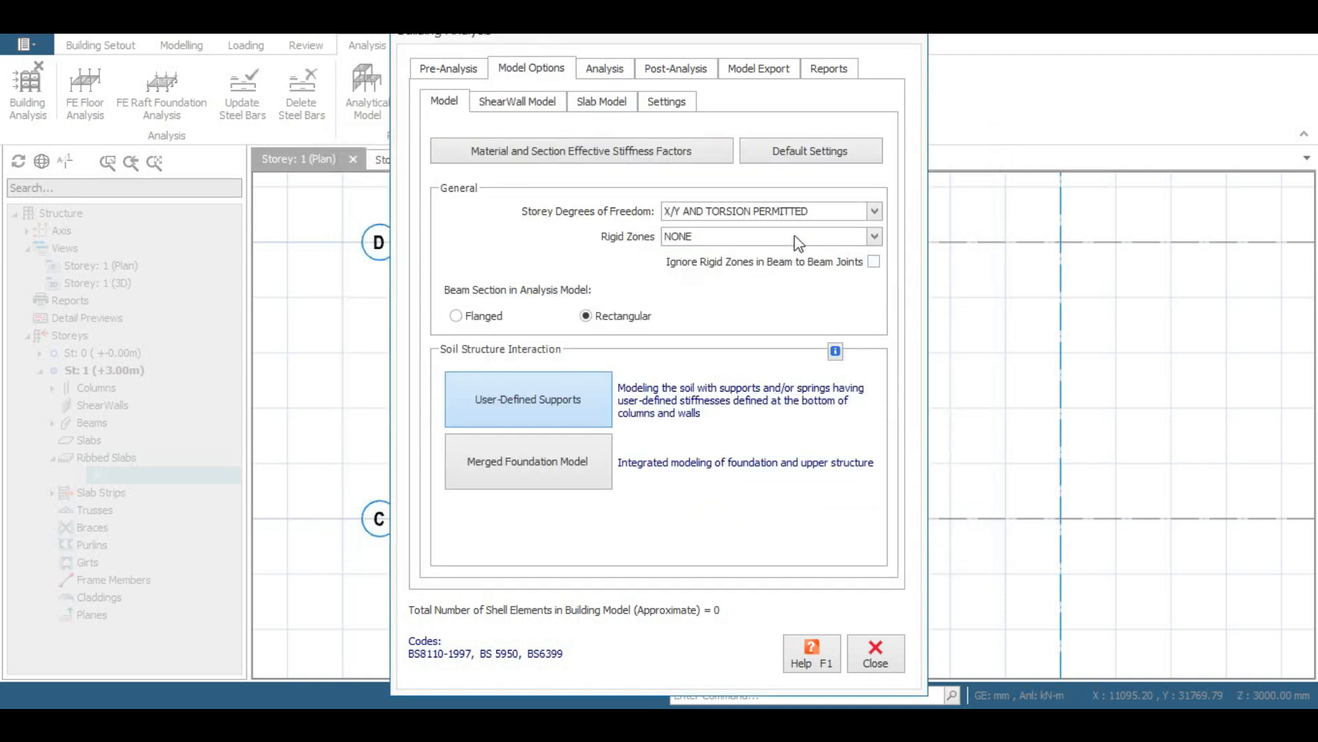
click(528, 104)
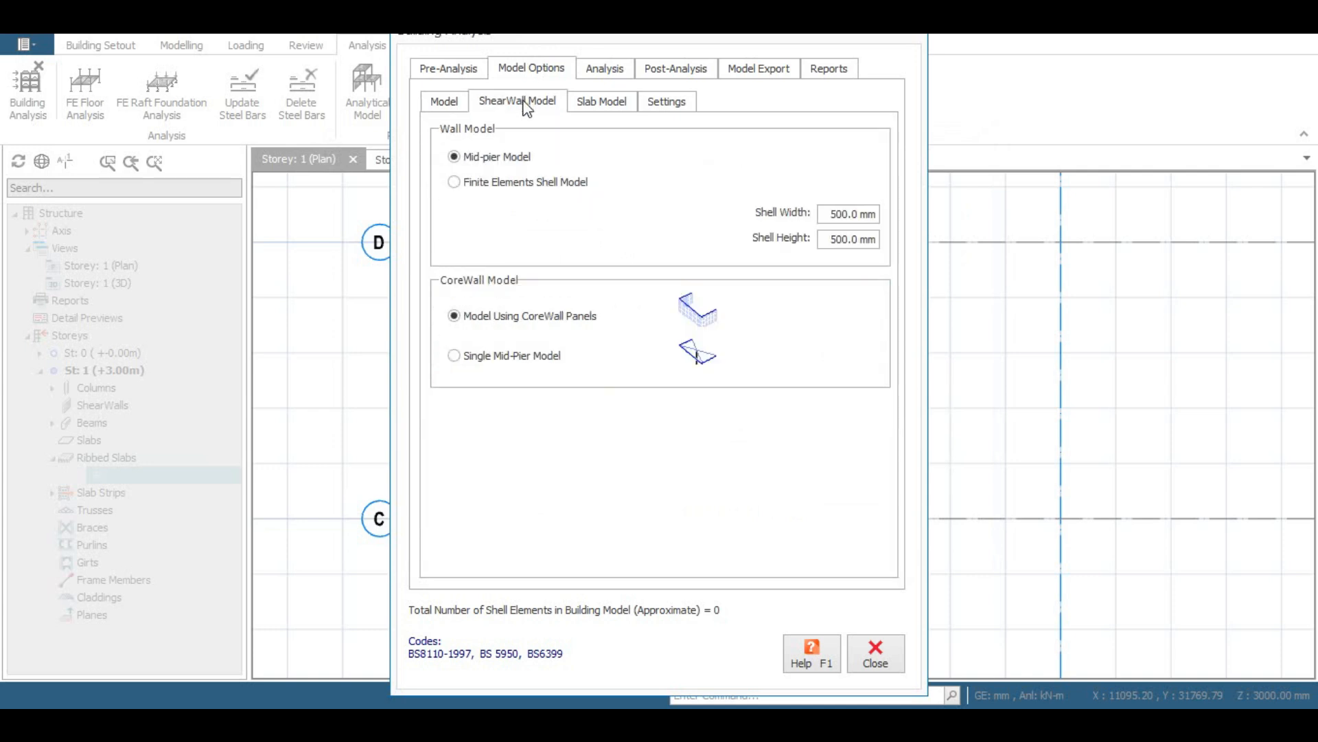
click(596, 105)
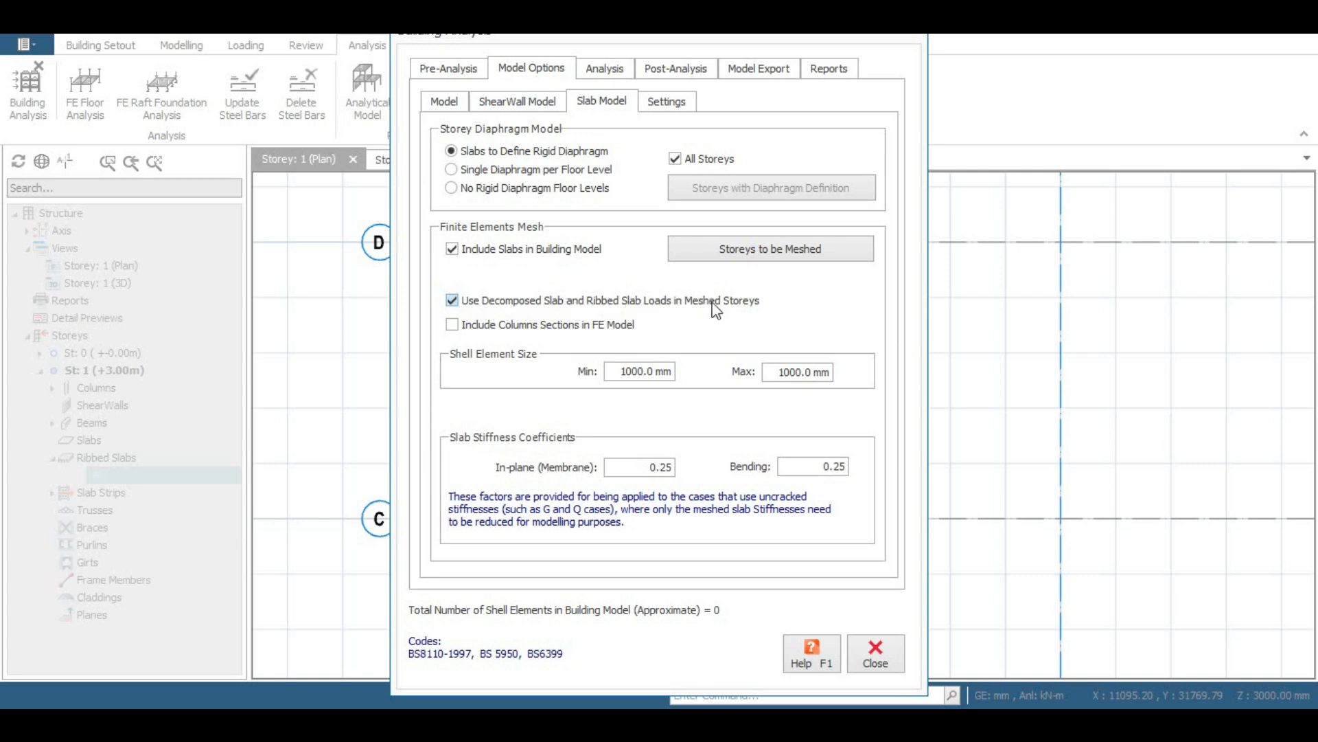
click(758, 252)
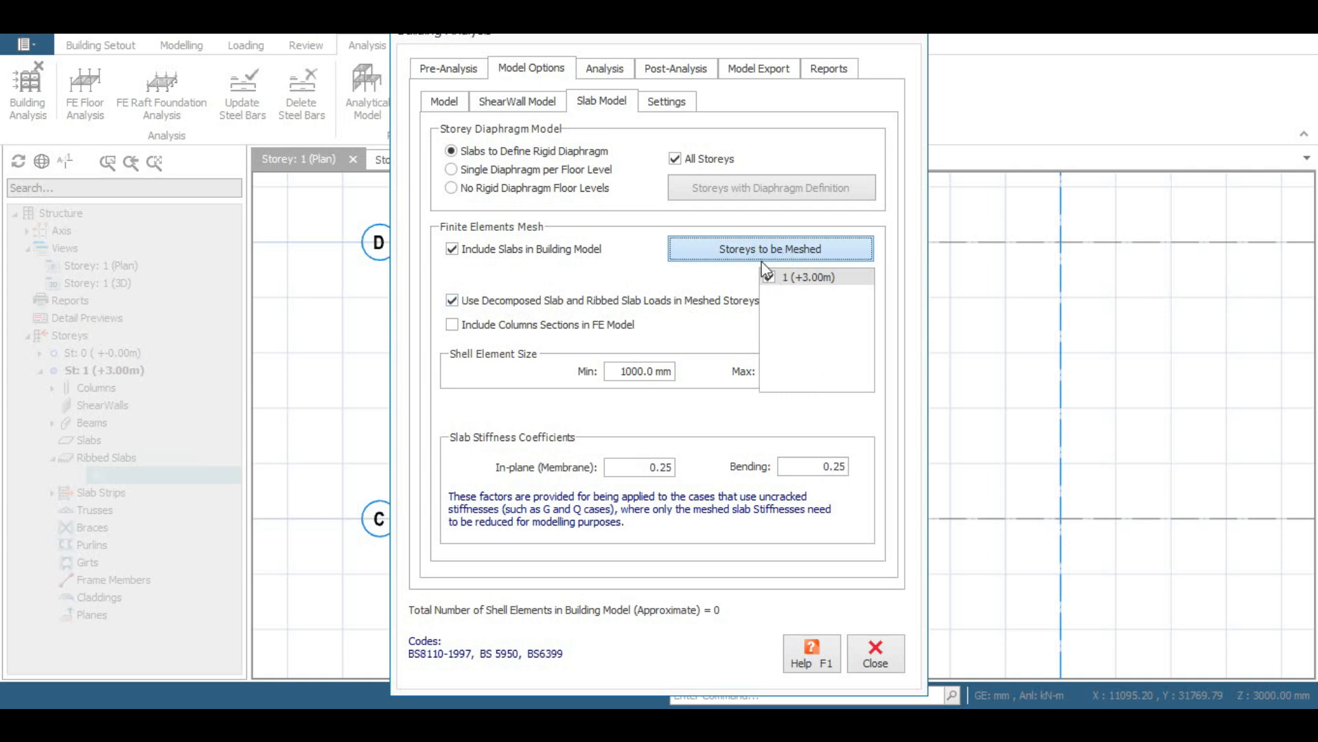
click(733, 243)
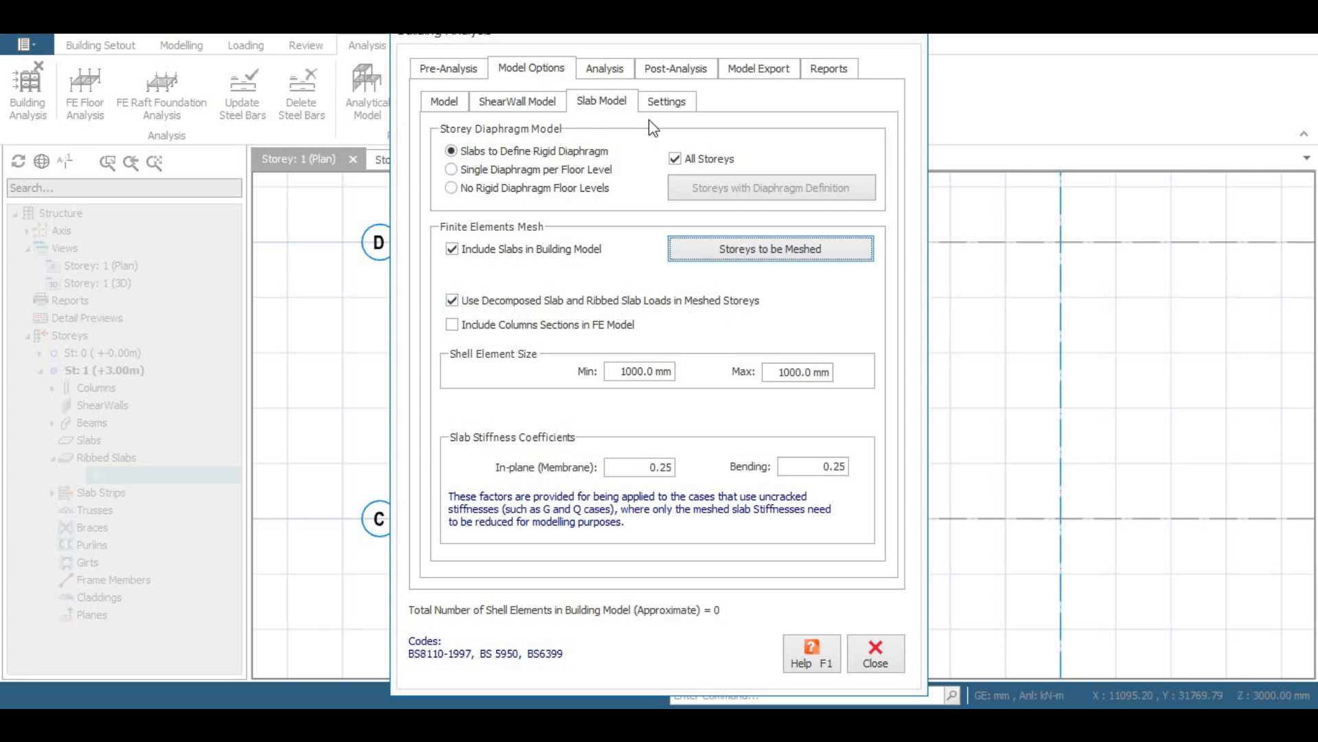
click(665, 101)
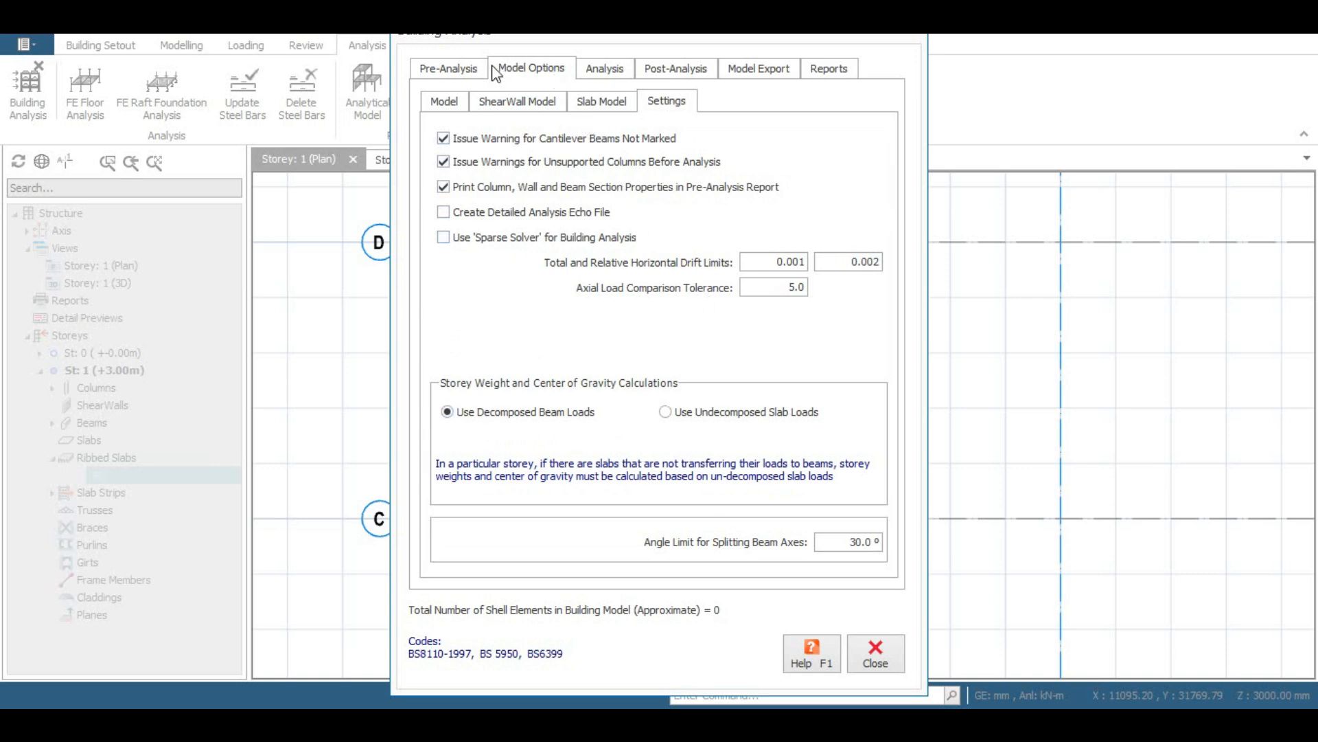
Run the Building Model Check on all storeys with every check enabled, and close it
click(605, 72)
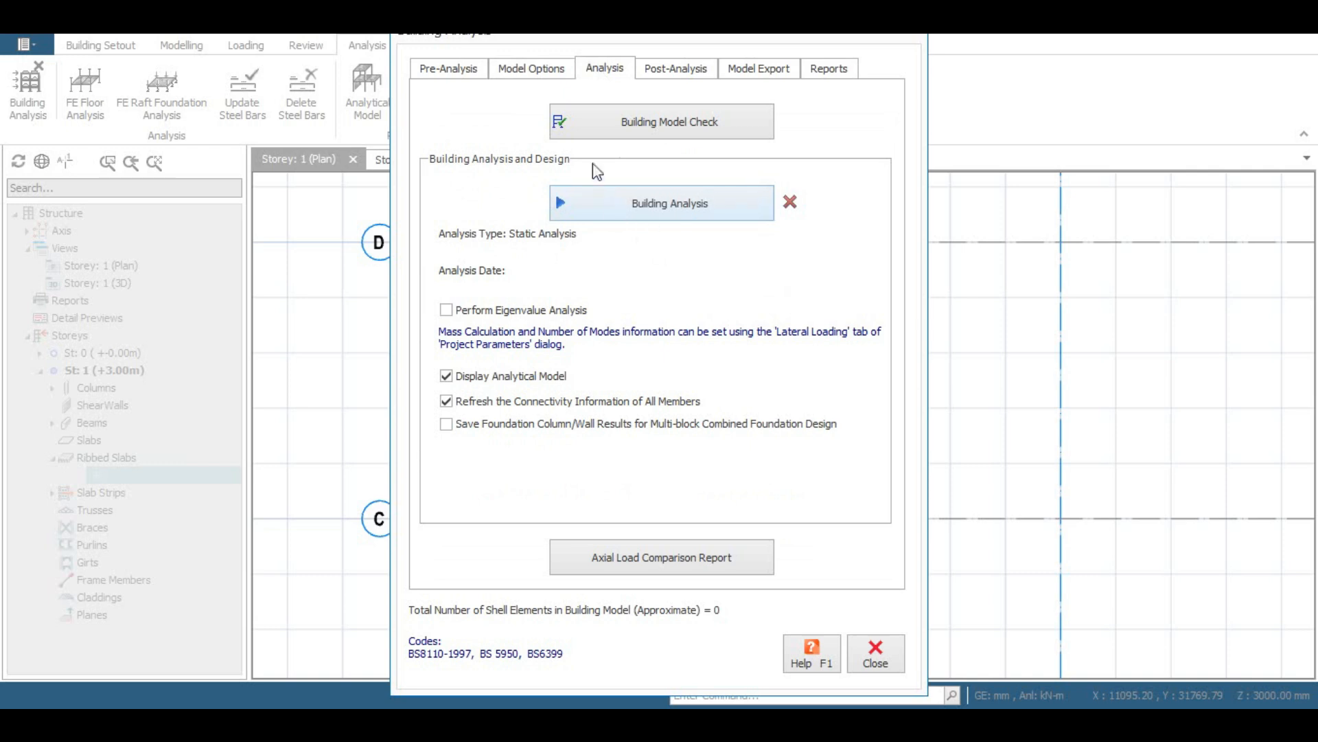
click(654, 125)
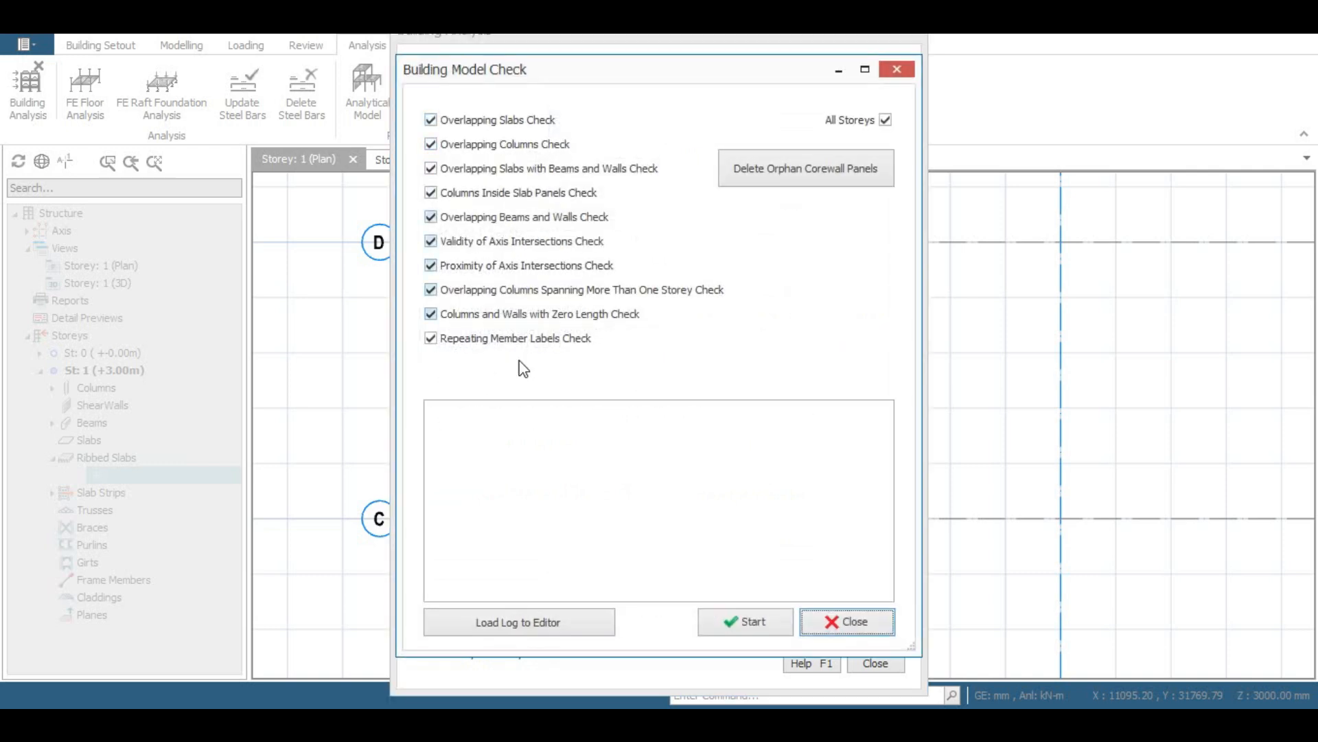
click(737, 622)
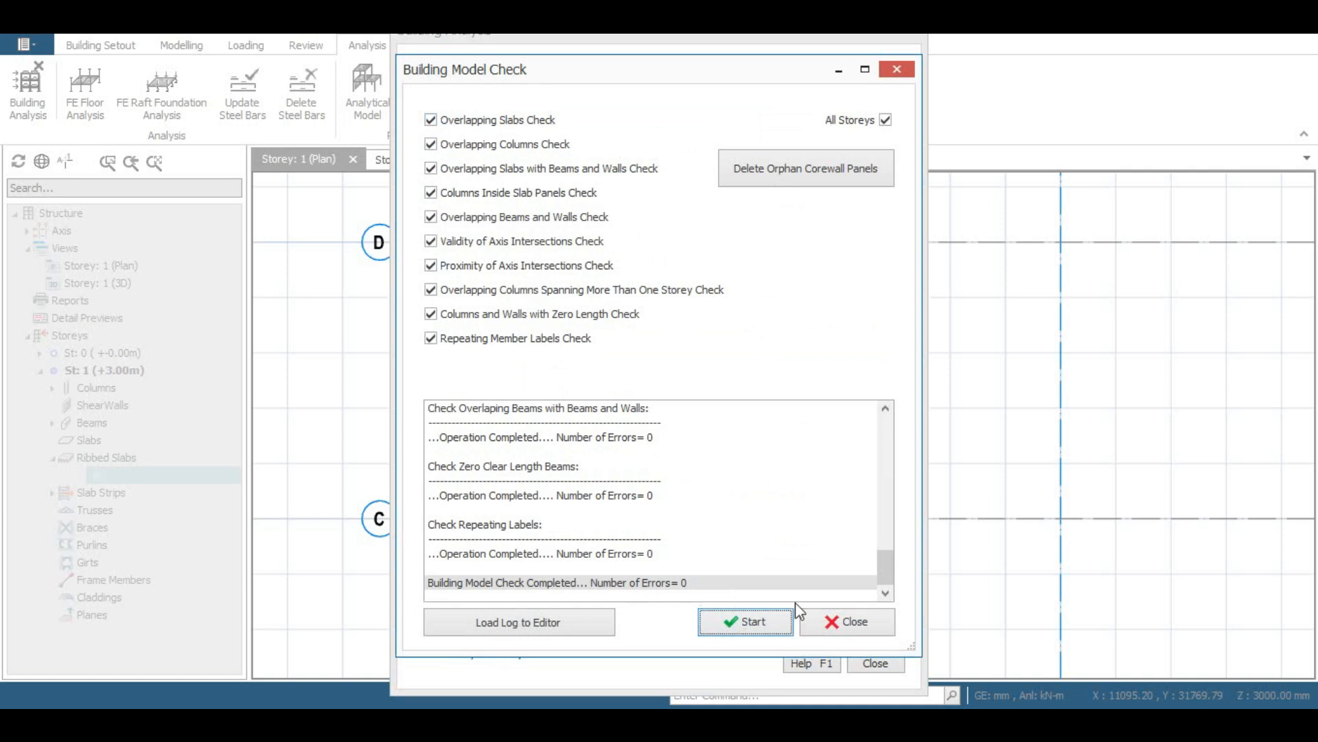
click(834, 623)
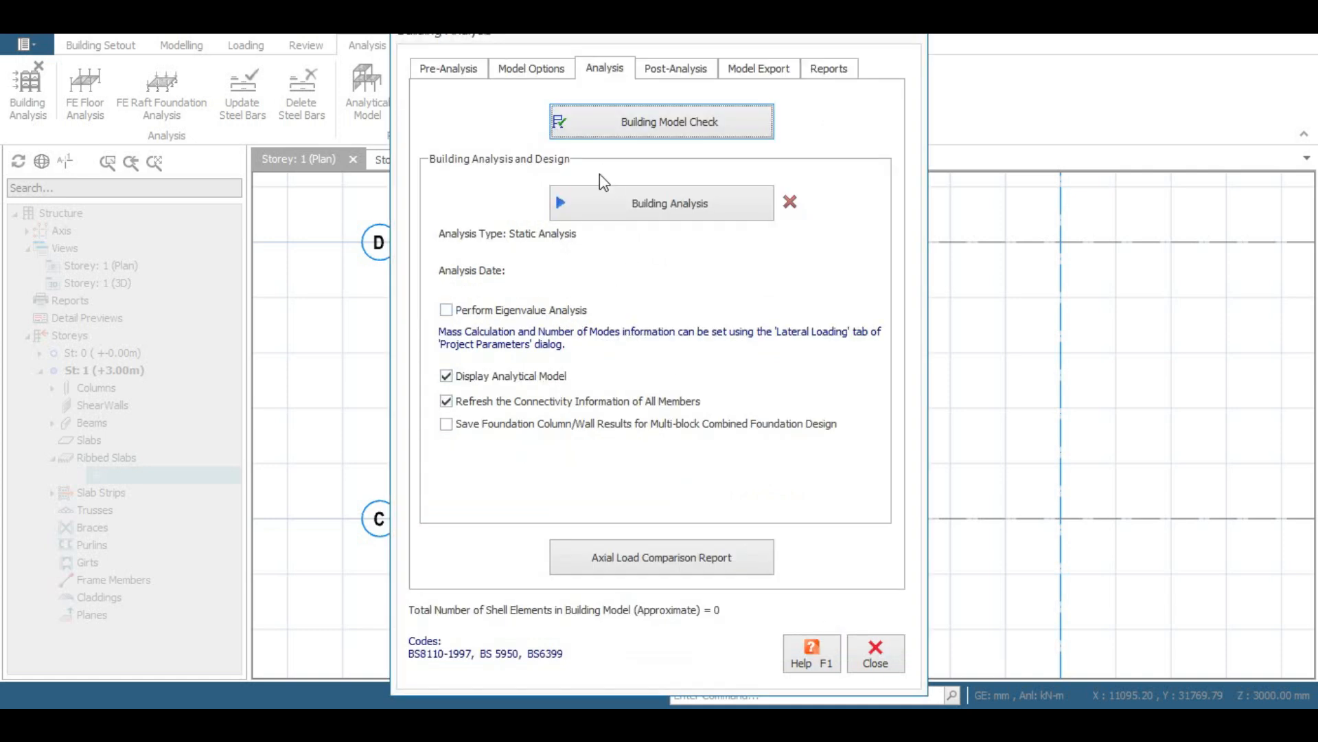
Run the building analysis without batch reinforcement or steel member design, and close the analysis summary and log
click(609, 211)
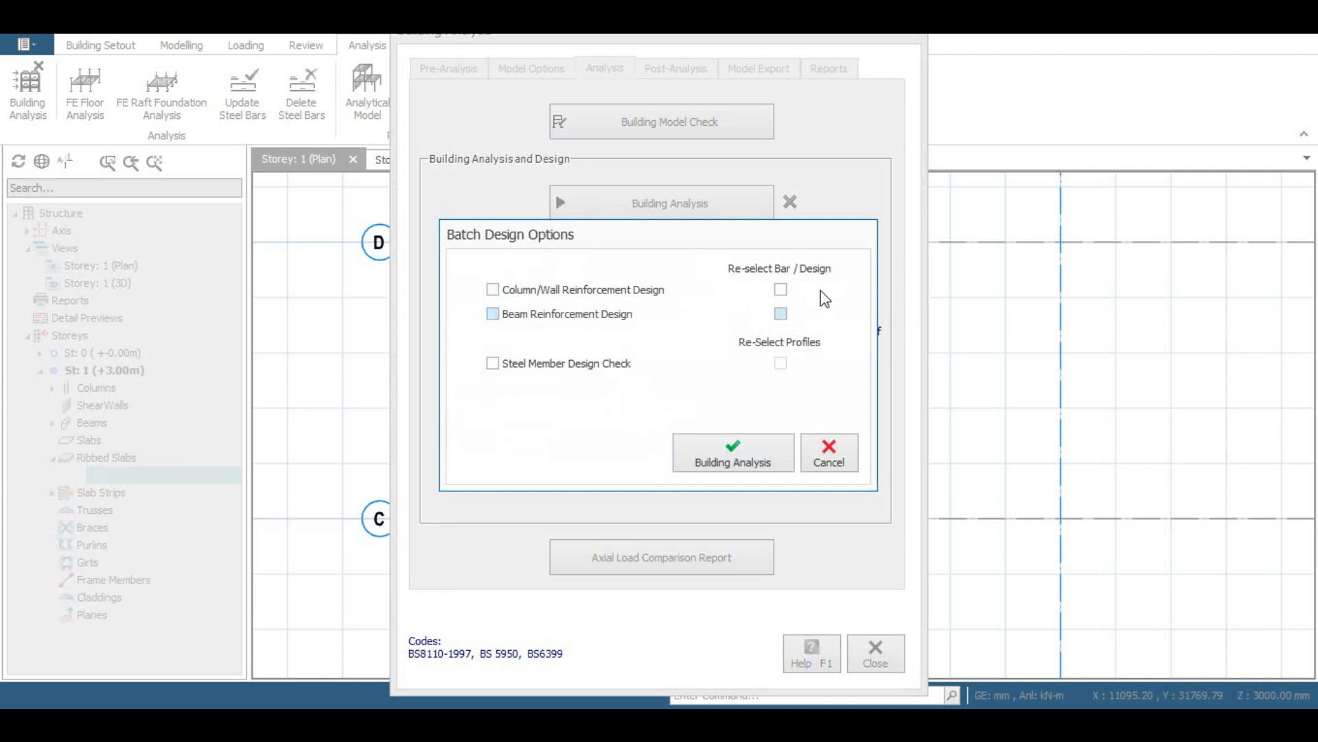
click(729, 453)
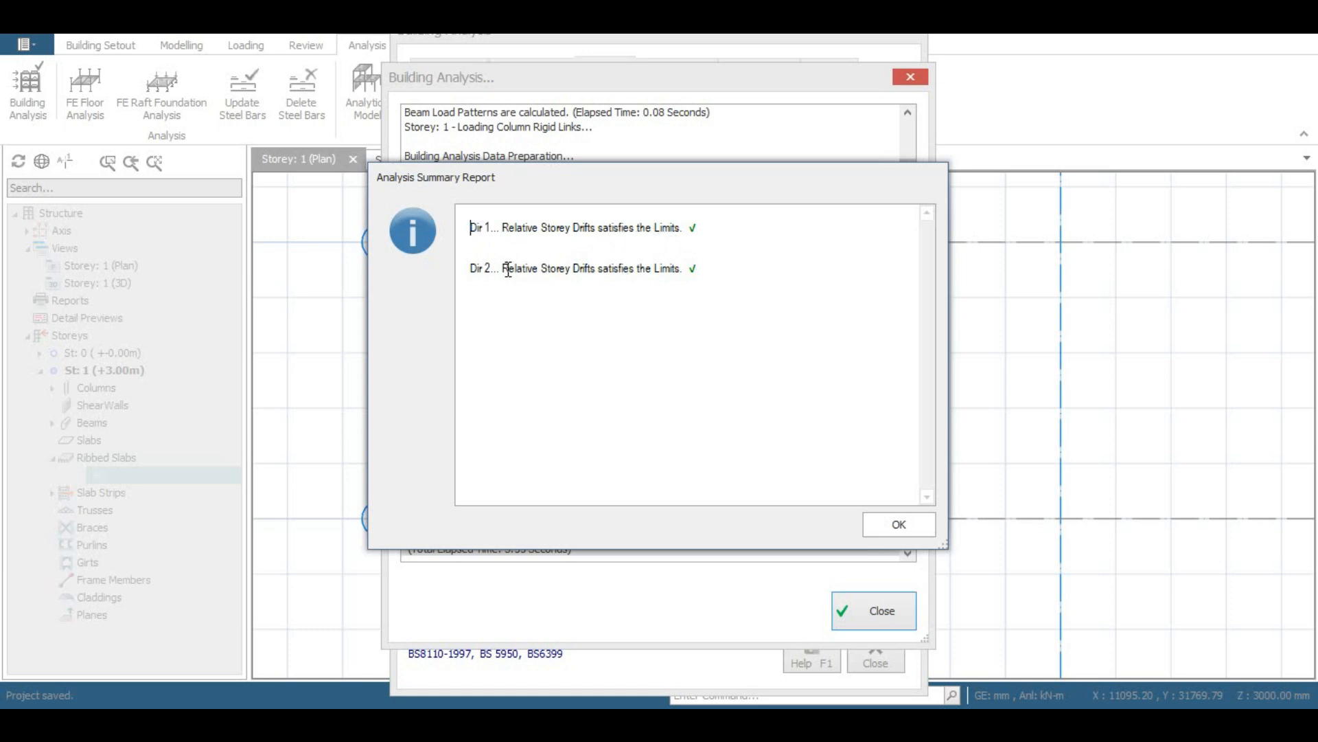
click(907, 525)
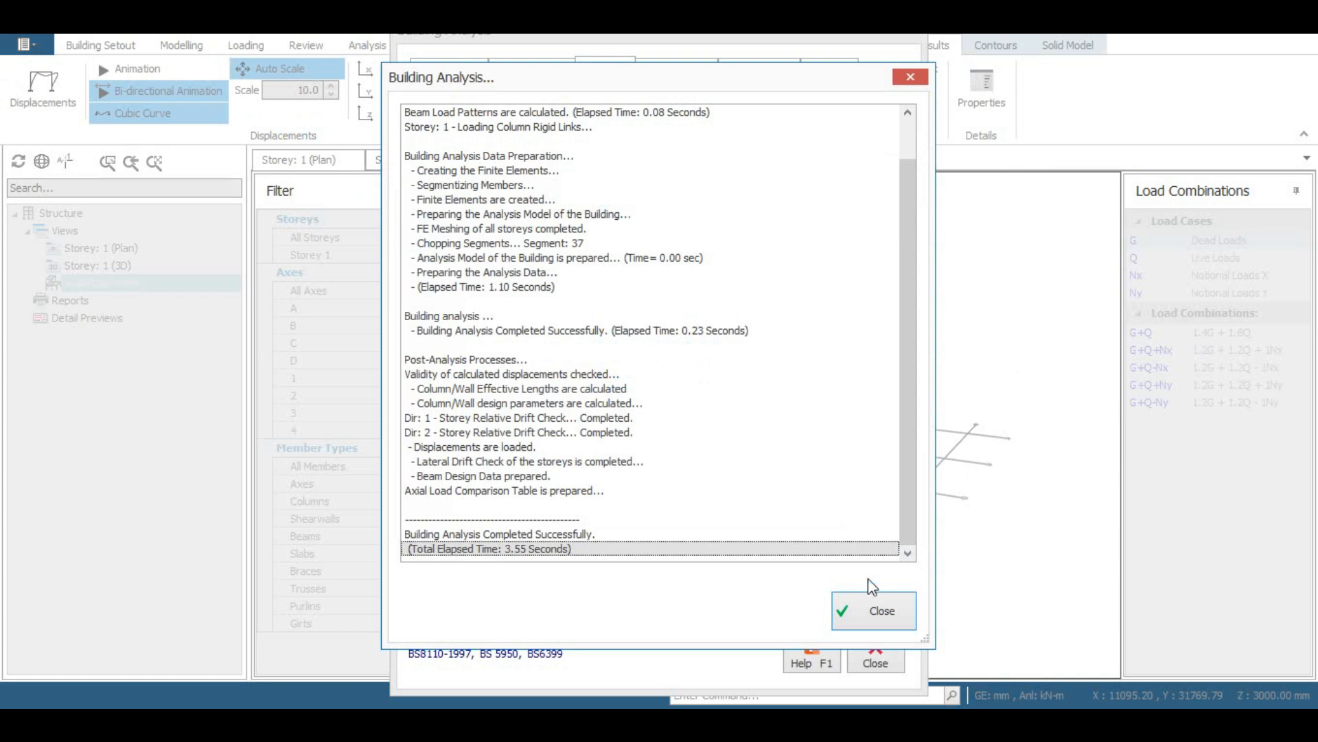
click(868, 616)
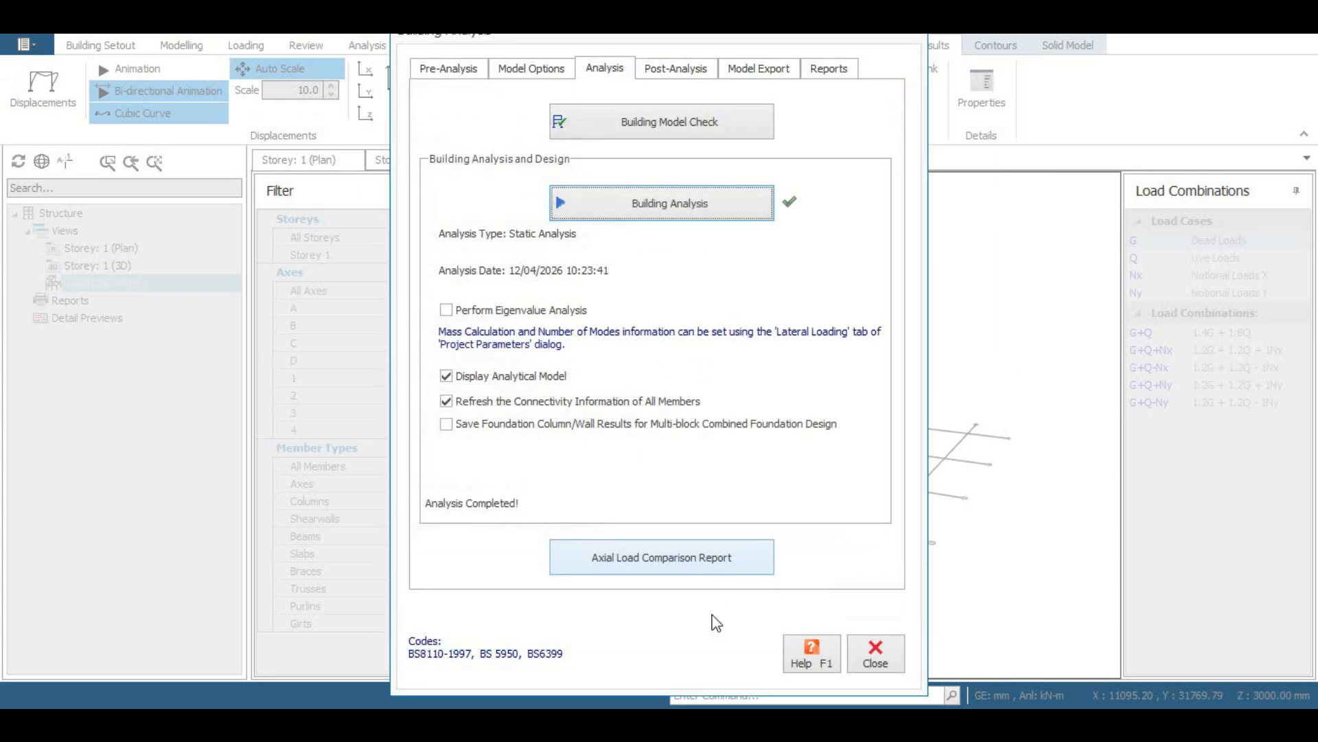
Compare the slab-based, beam-decomposed and column axial loads in the Axial Load Comparison Report, and close the report and building analysis
click(665, 556)
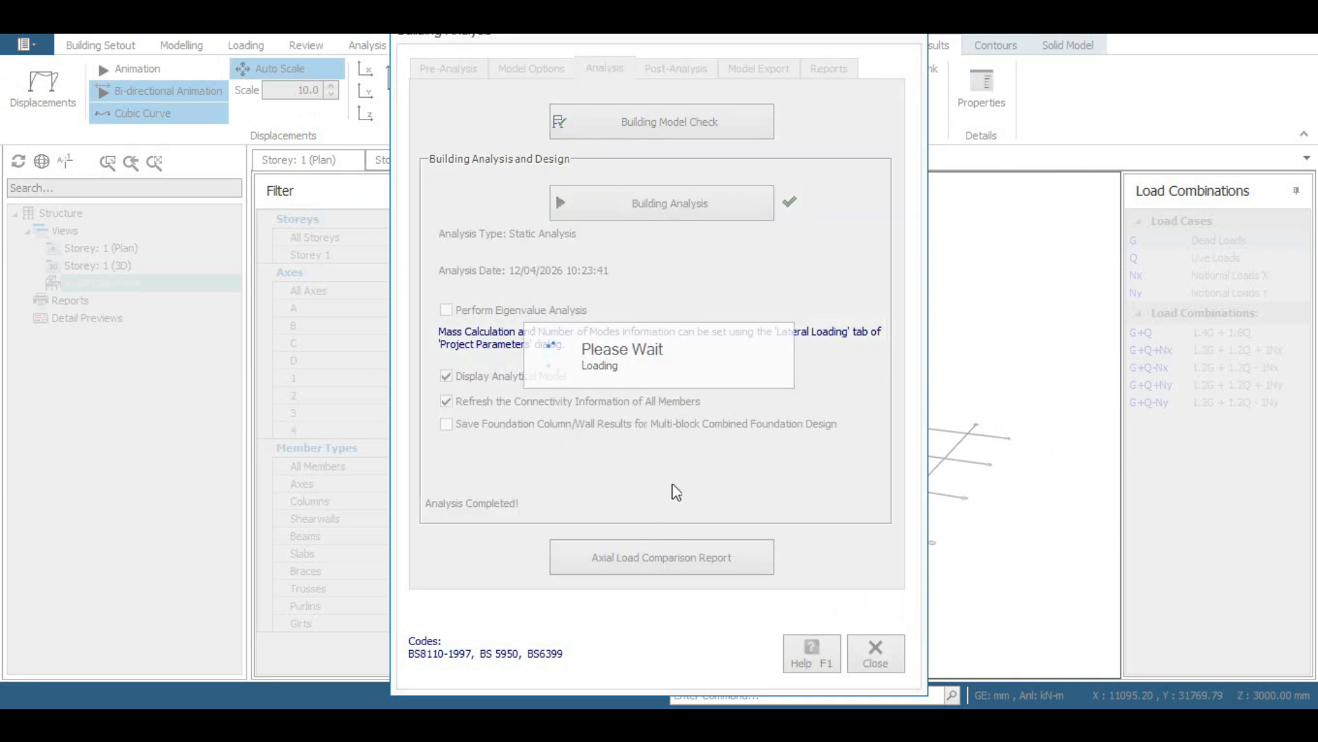
scroll(681, 365, down, 1)
scroll(682, 367, down, 4)
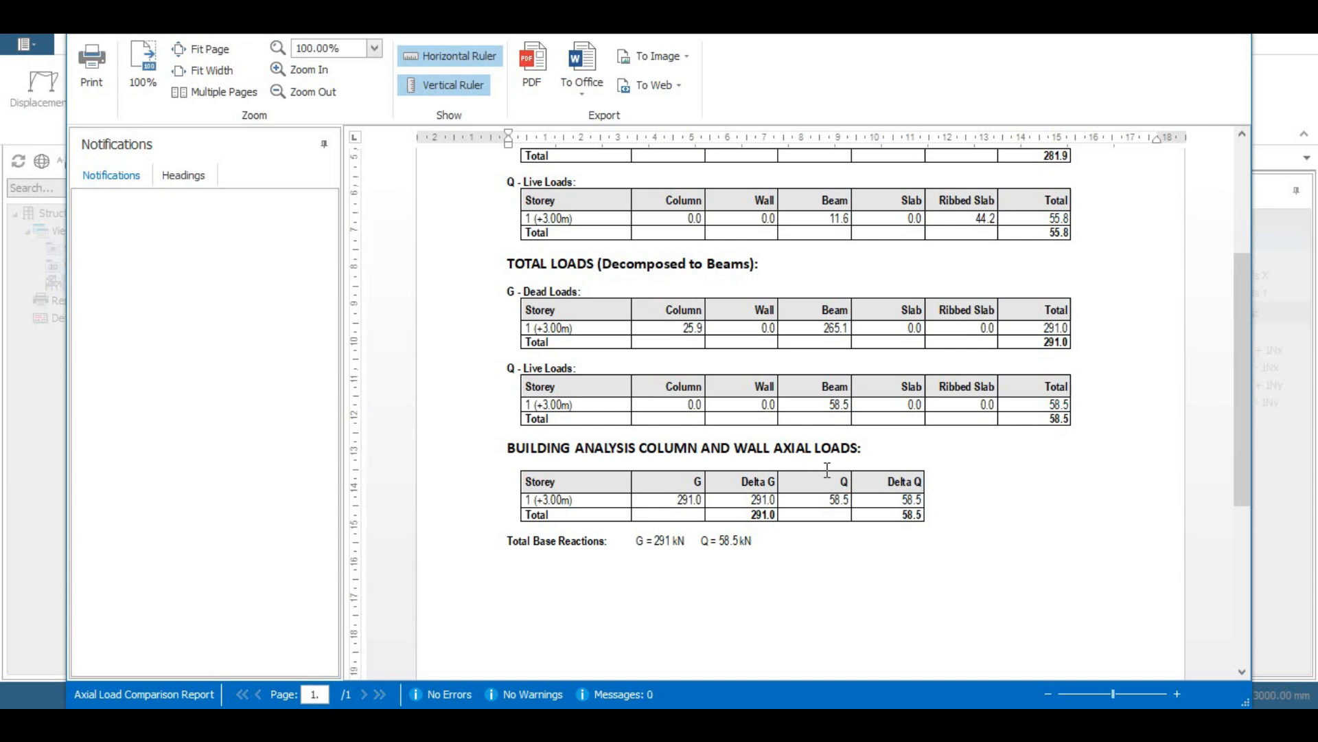
scroll(827, 470, up, 5)
scroll(831, 470, down, 4)
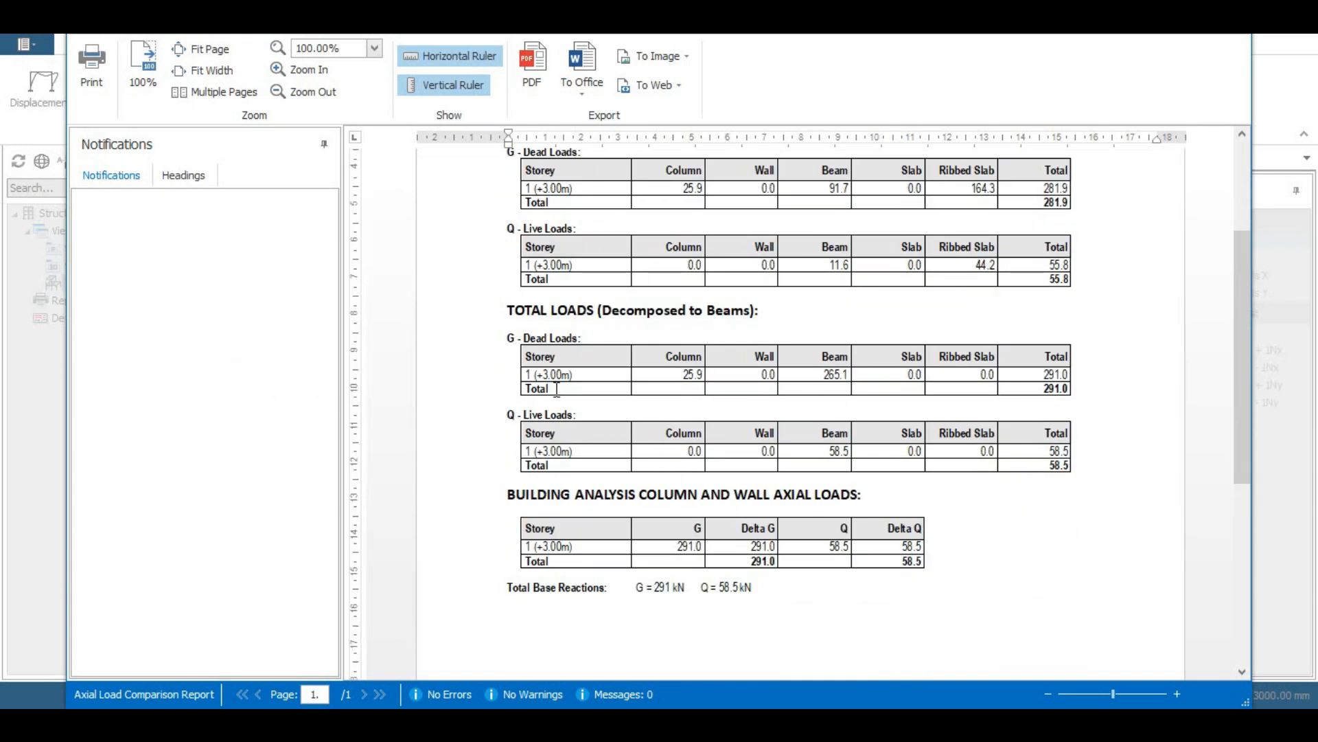
scroll(643, 383, up, 4)
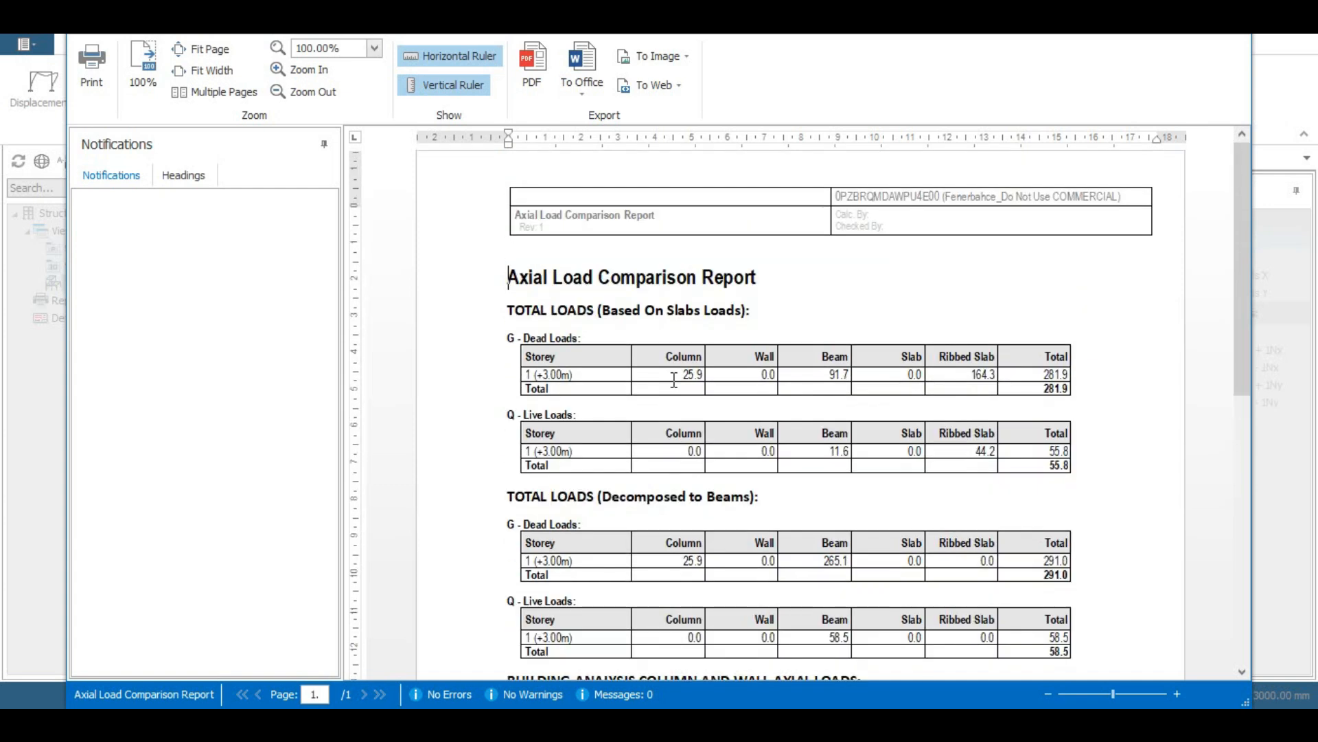
scroll(674, 380, down, 2)
scroll(674, 380, up, 1)
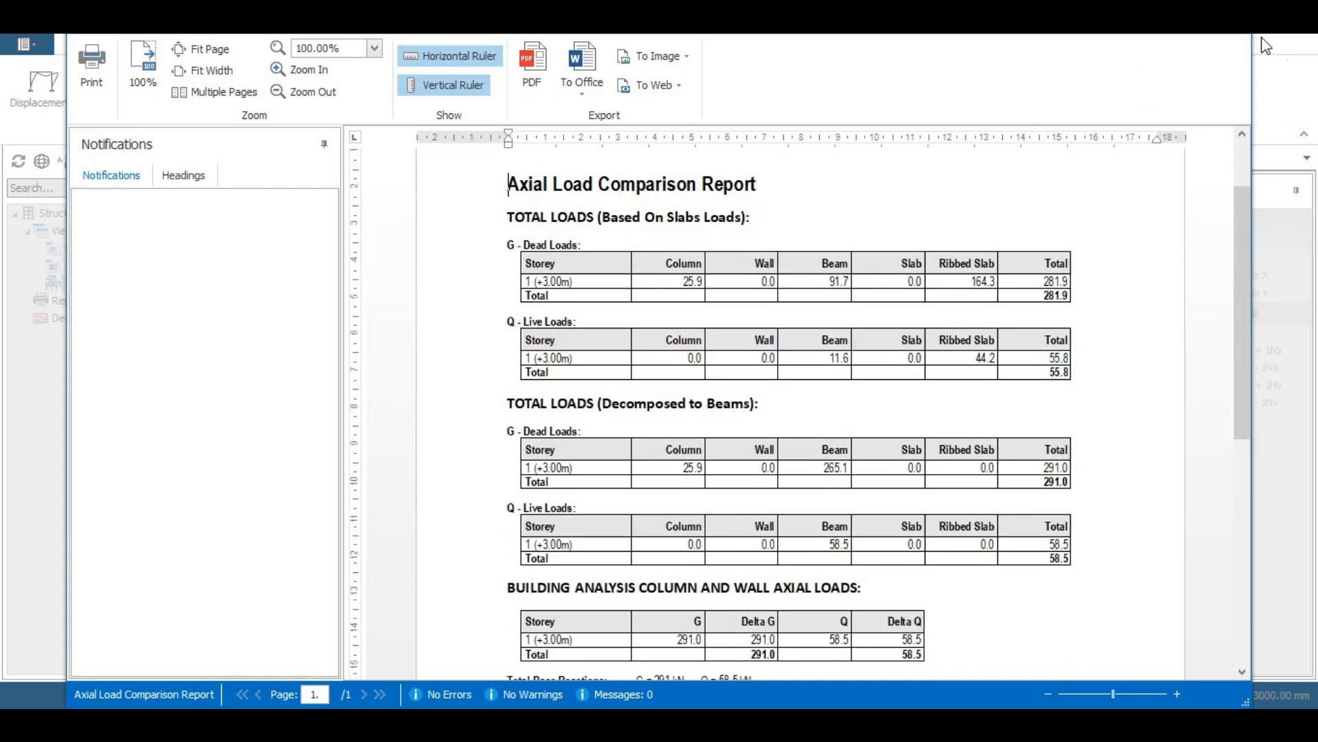
click(1241, 16)
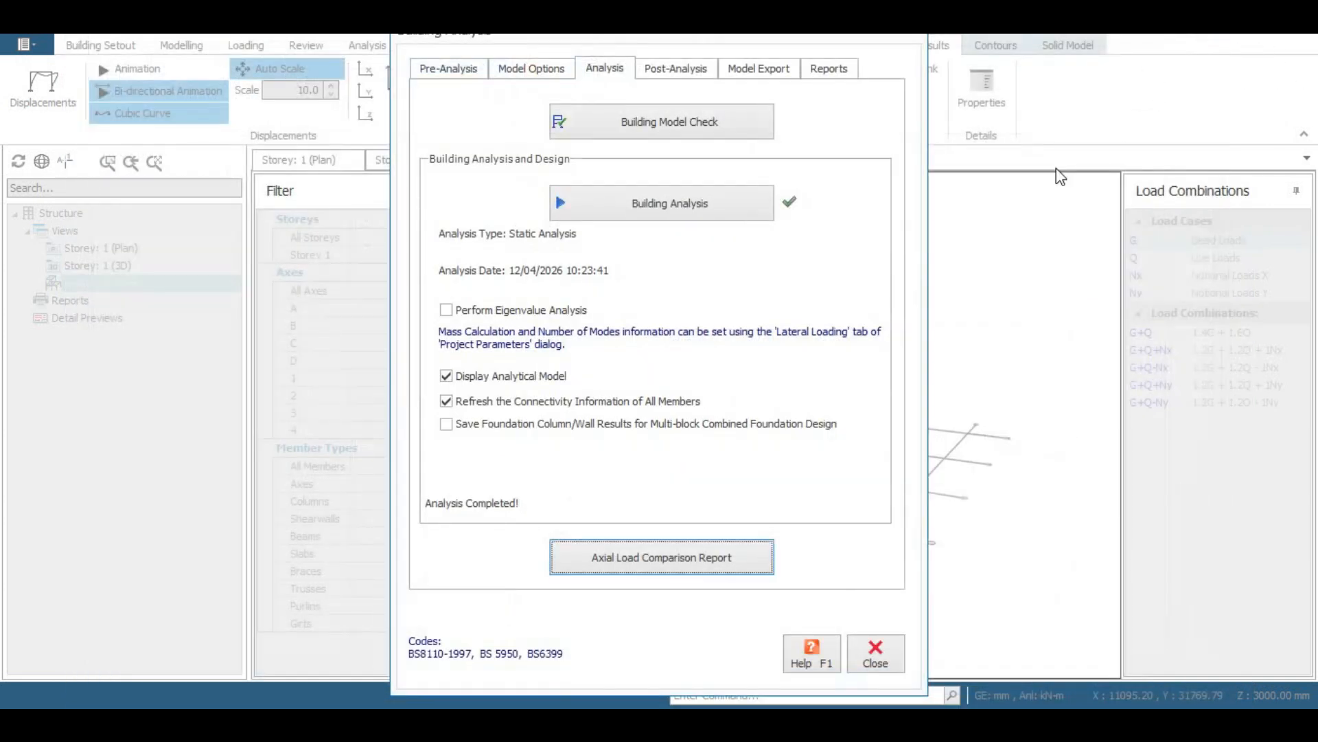
click(877, 653)
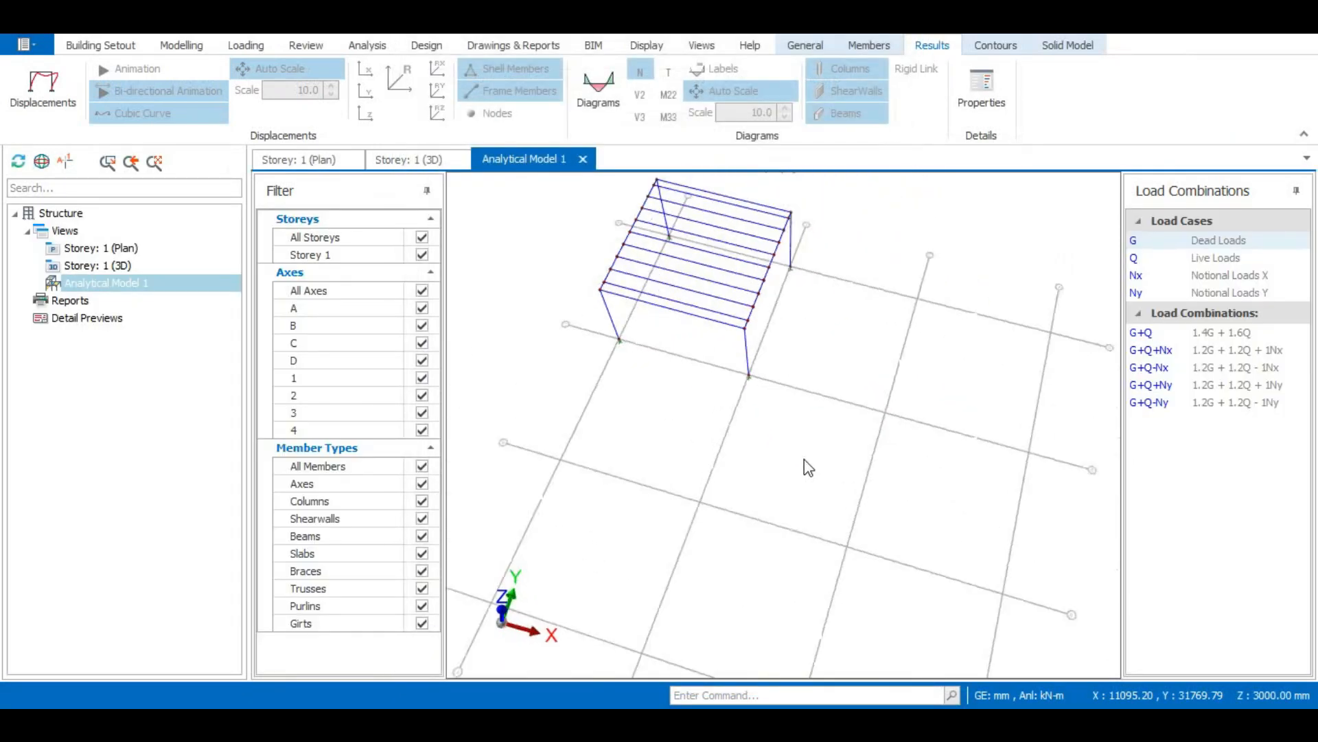
Animate the analytical model's displacements for the G, Q and G+Q load cases, and turn the displacement display off
click(43, 83)
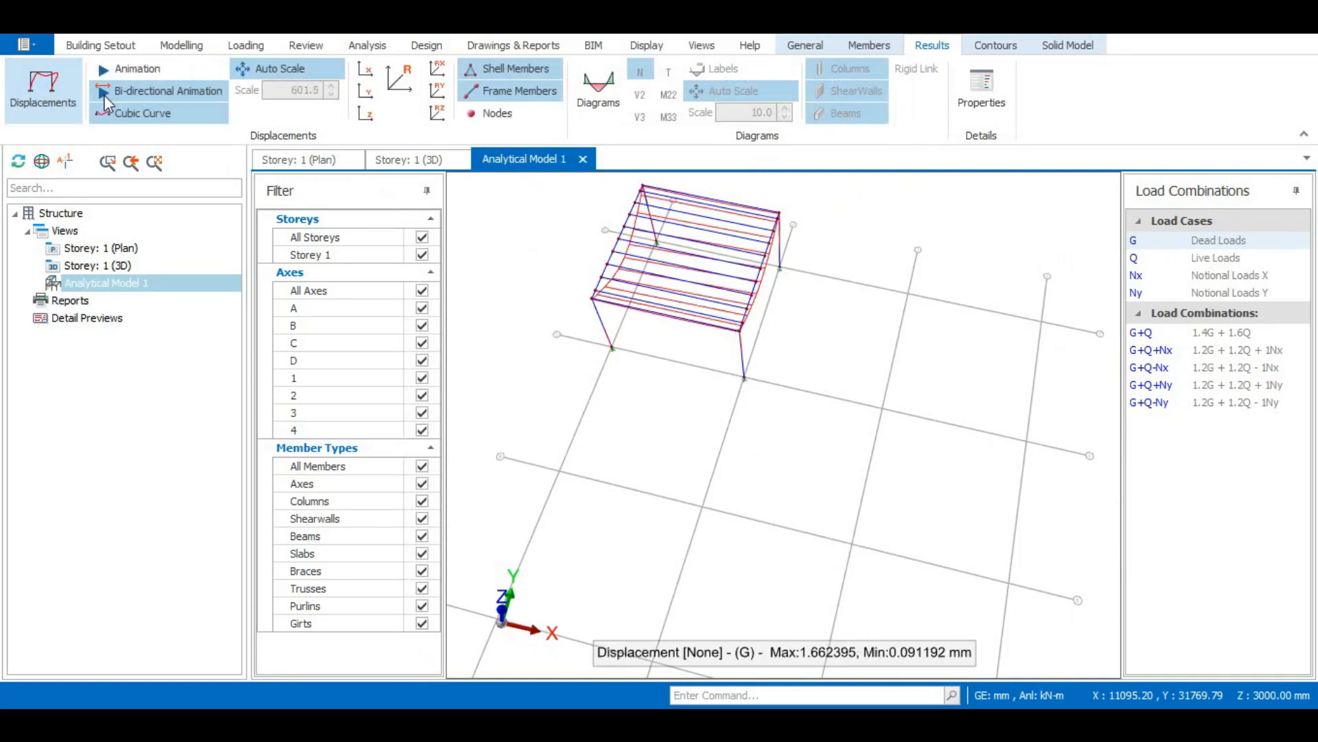
click(134, 69)
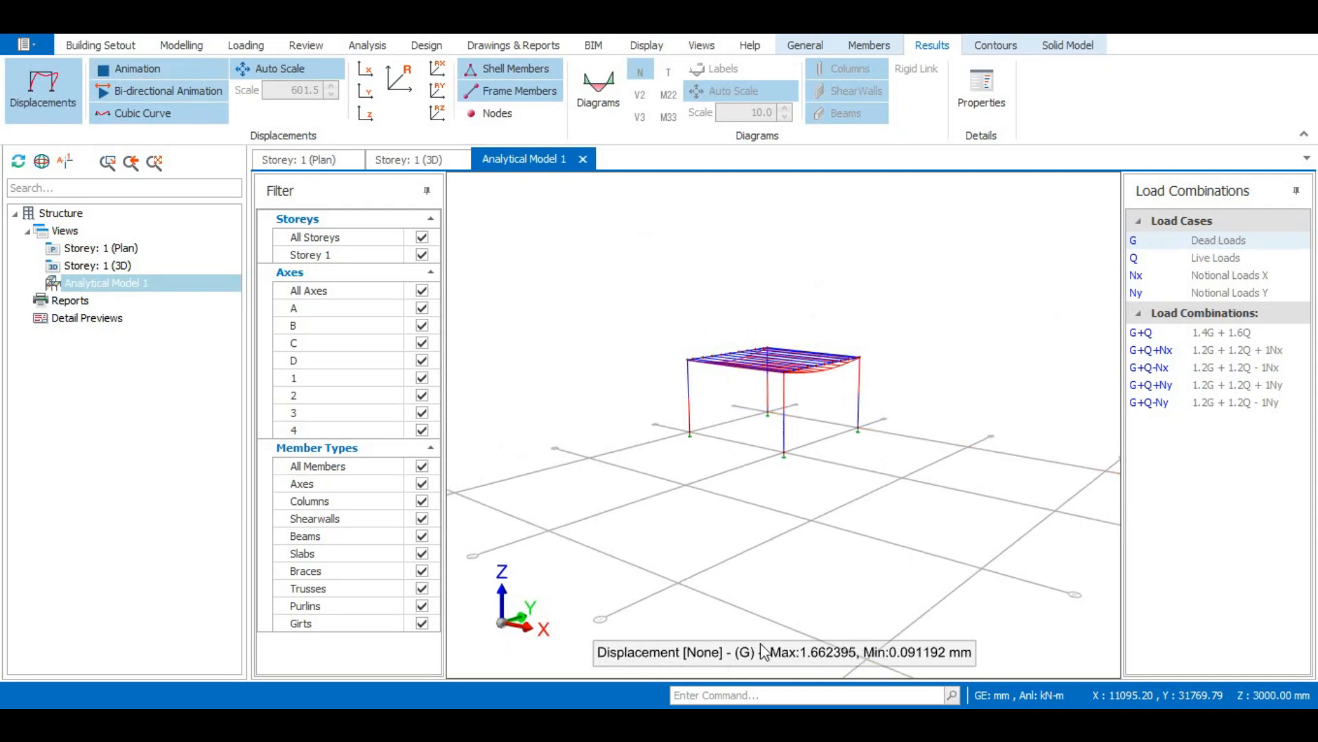
click(1203, 260)
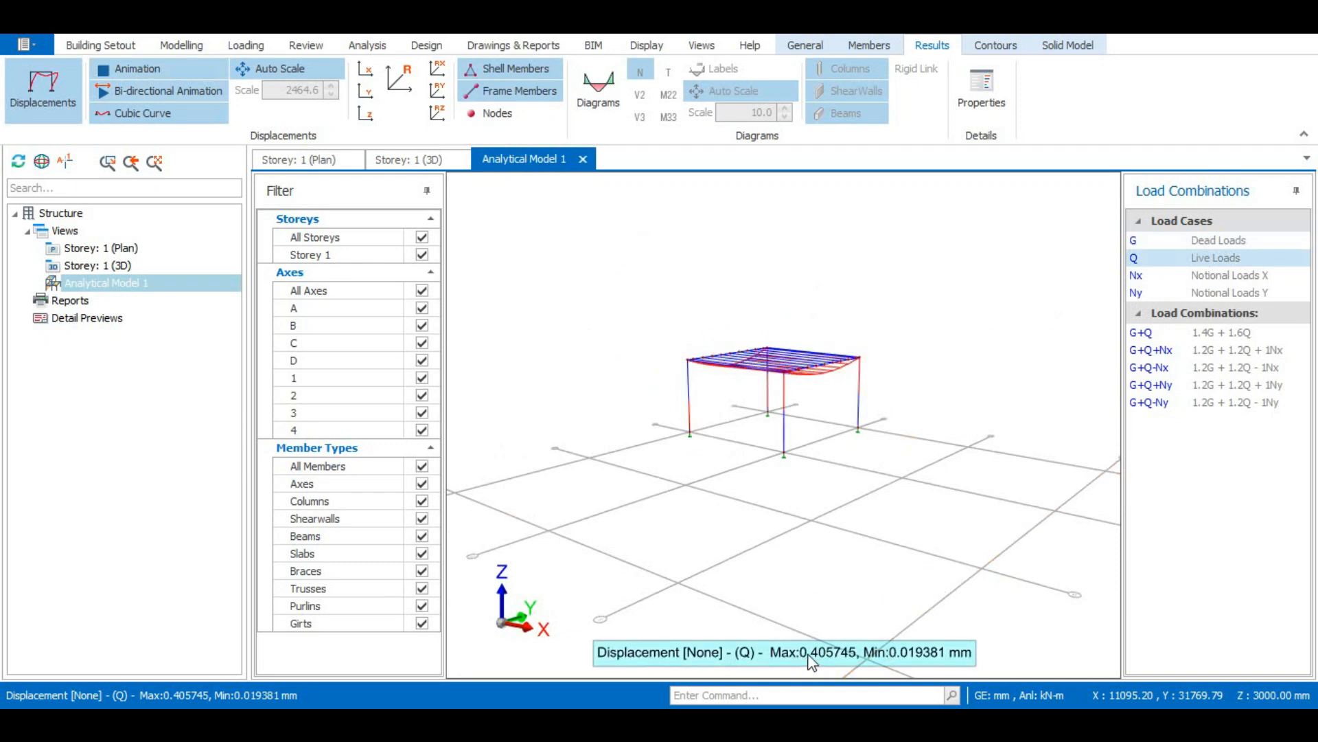
click(1205, 336)
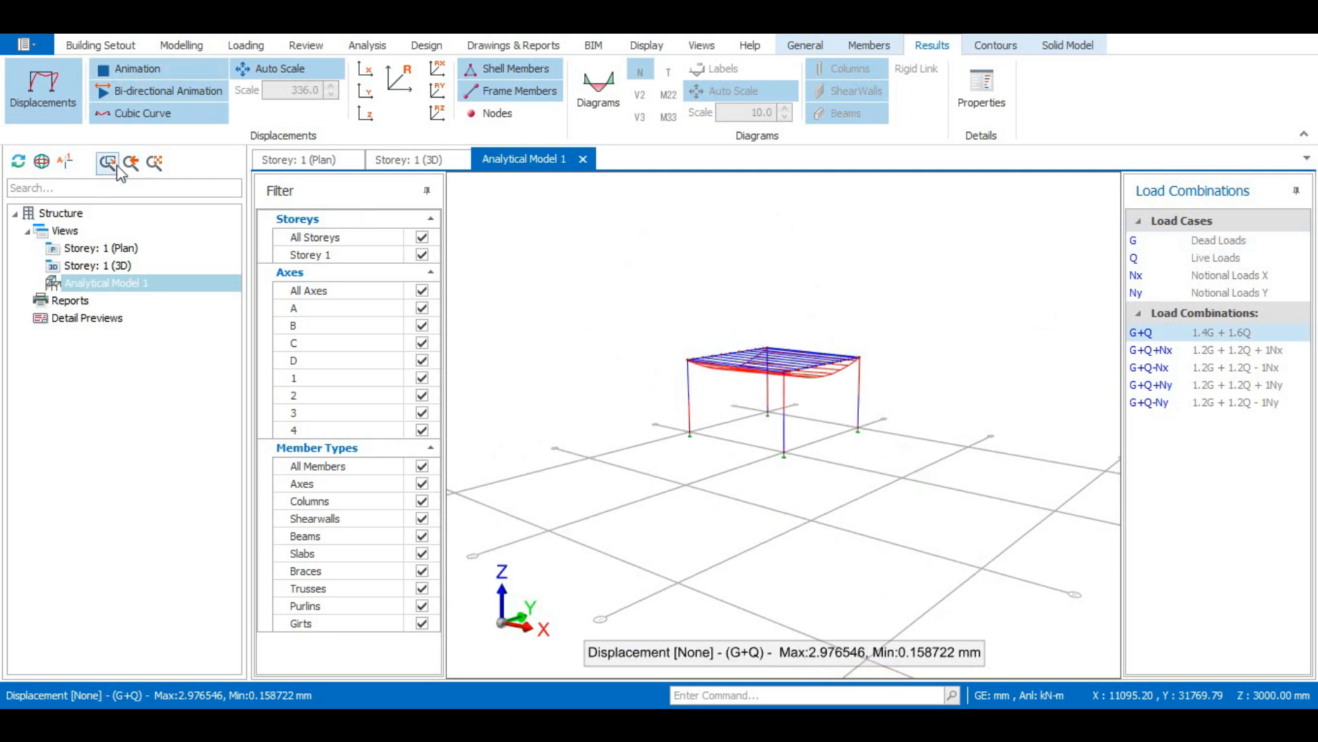
click(41, 94)
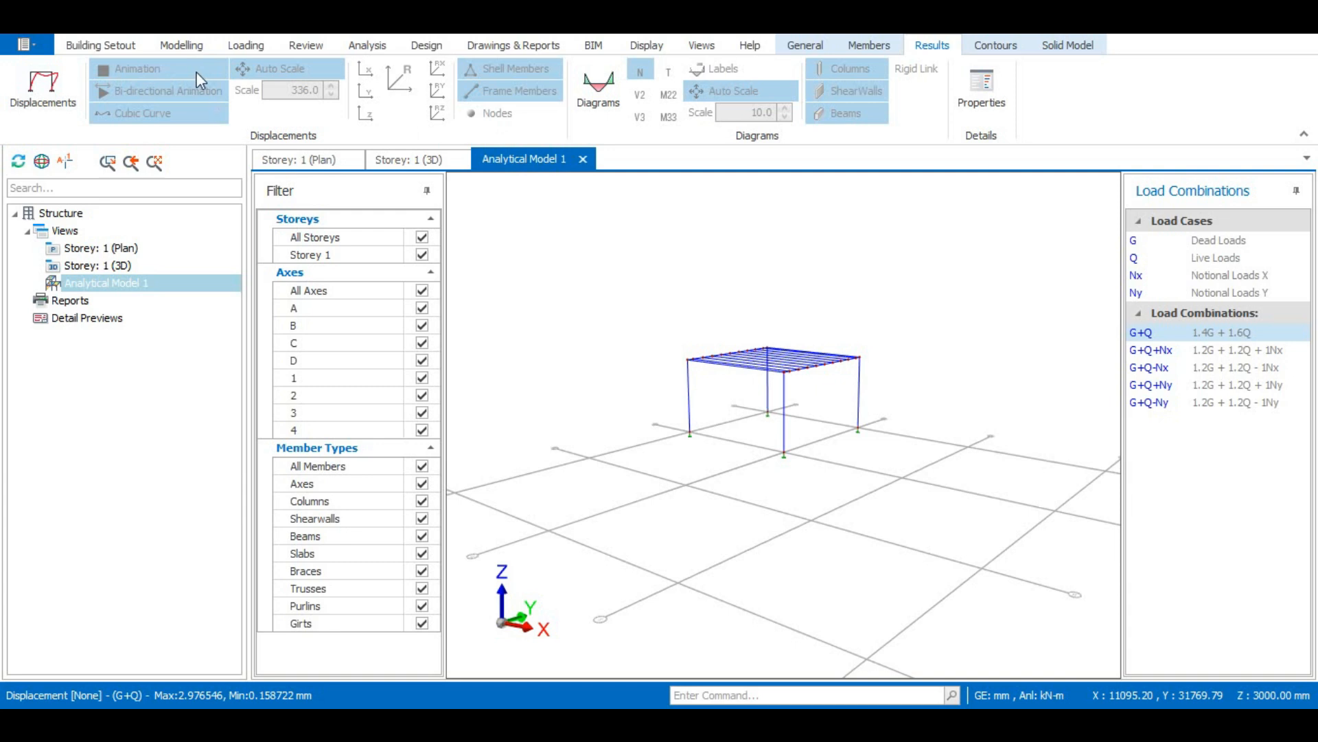
click(54, 84)
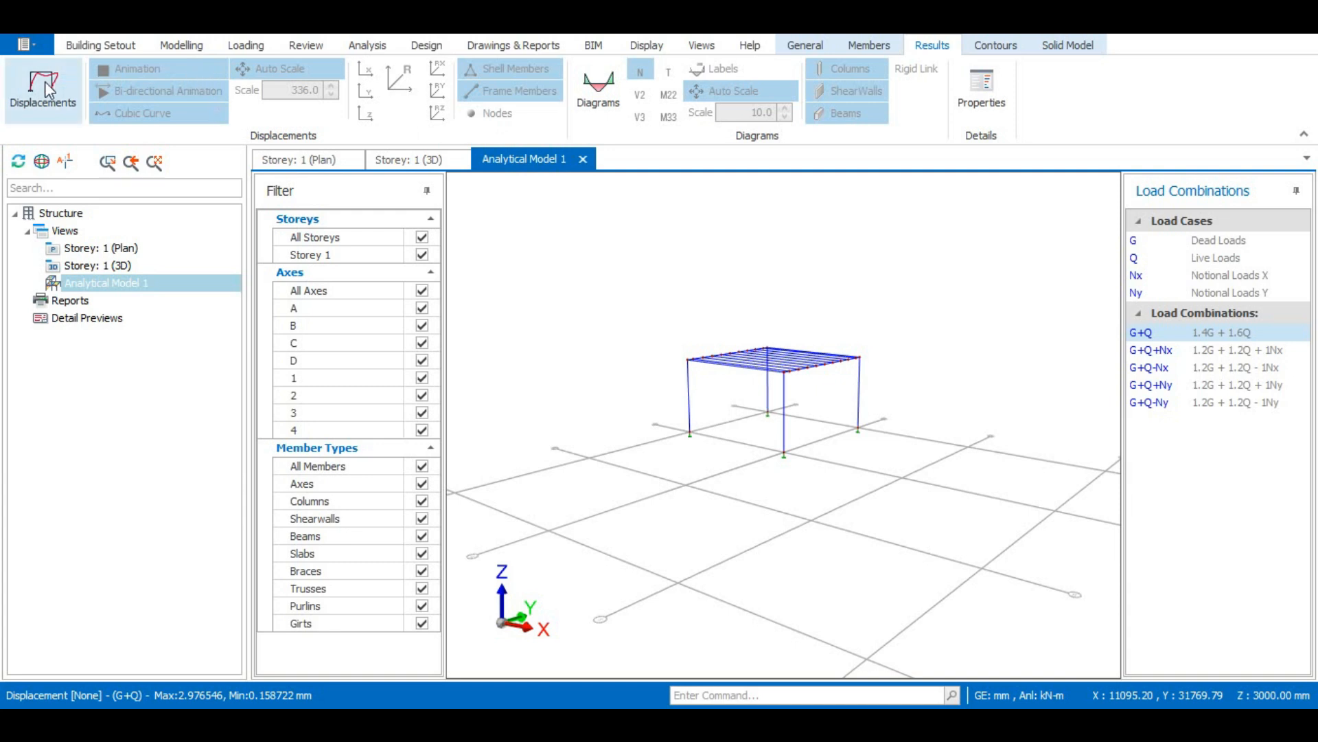
click(54, 84)
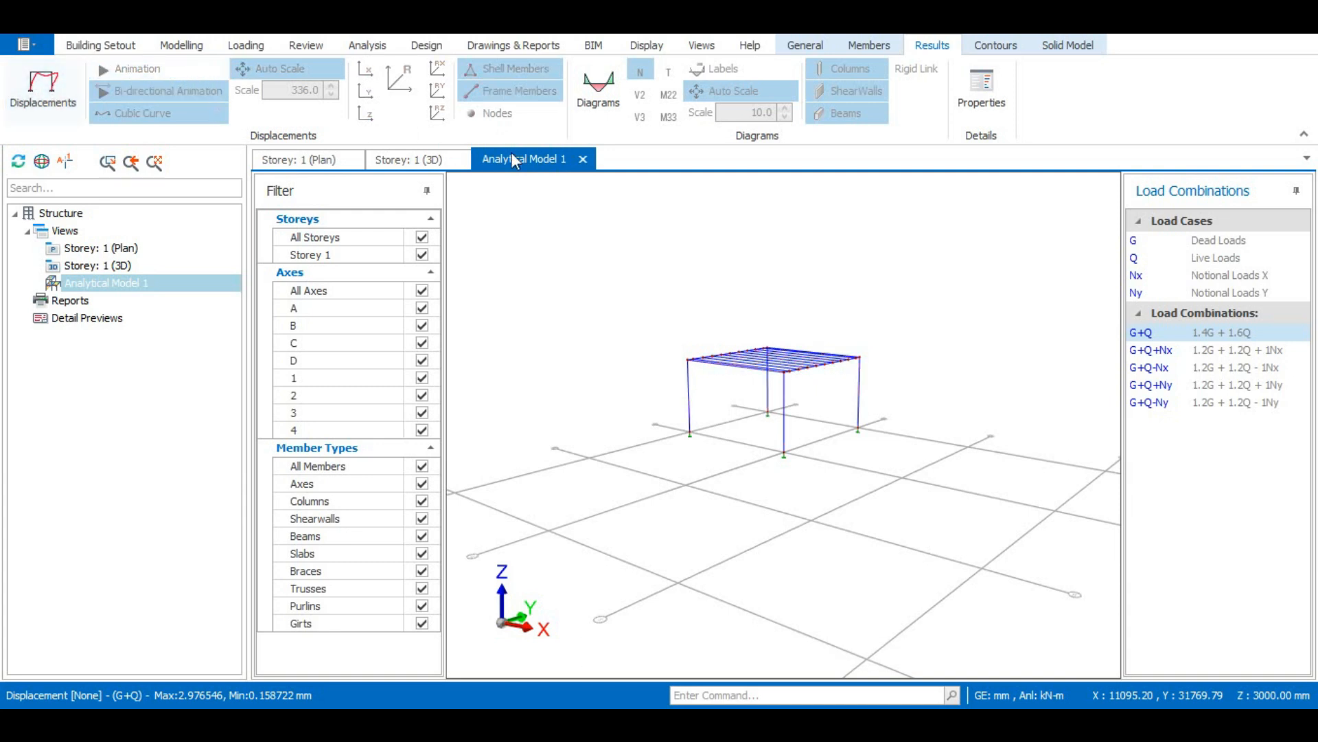
Close the analytical model view and return to the Storey 1 plan
click(583, 161)
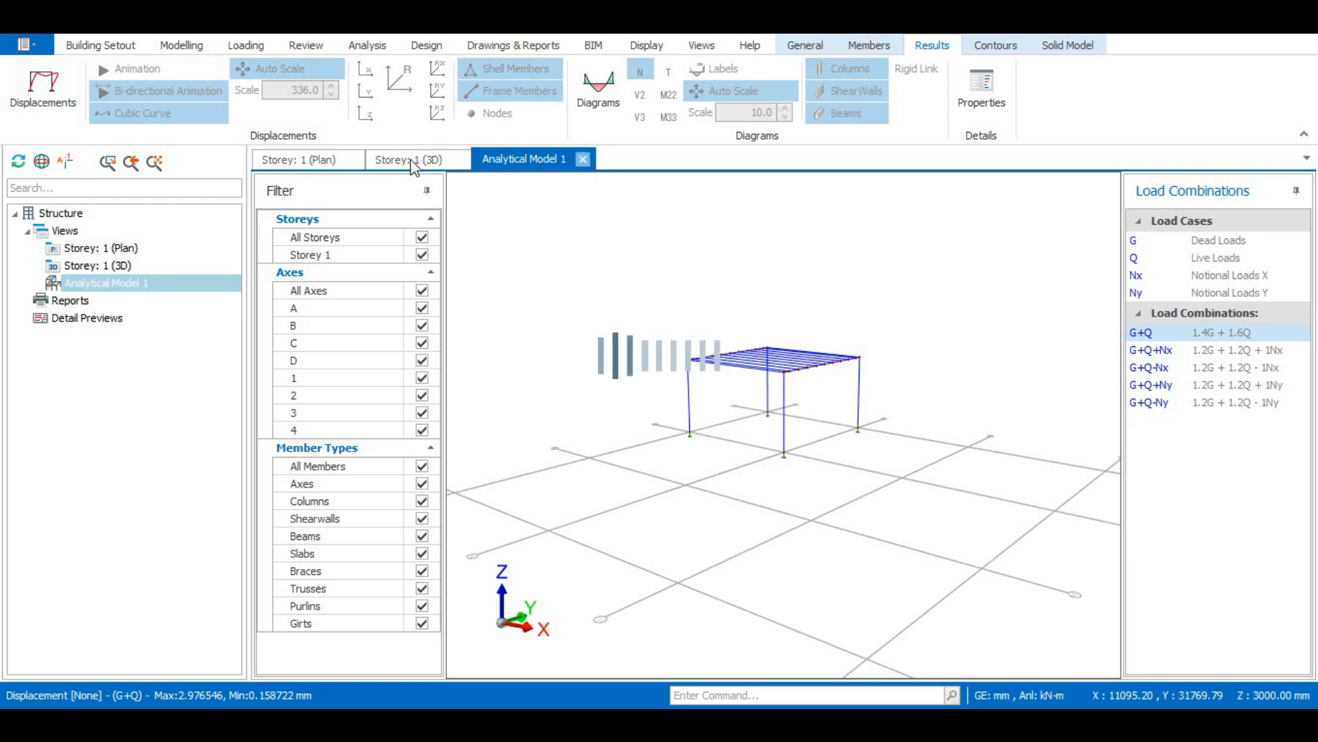
click(322, 160)
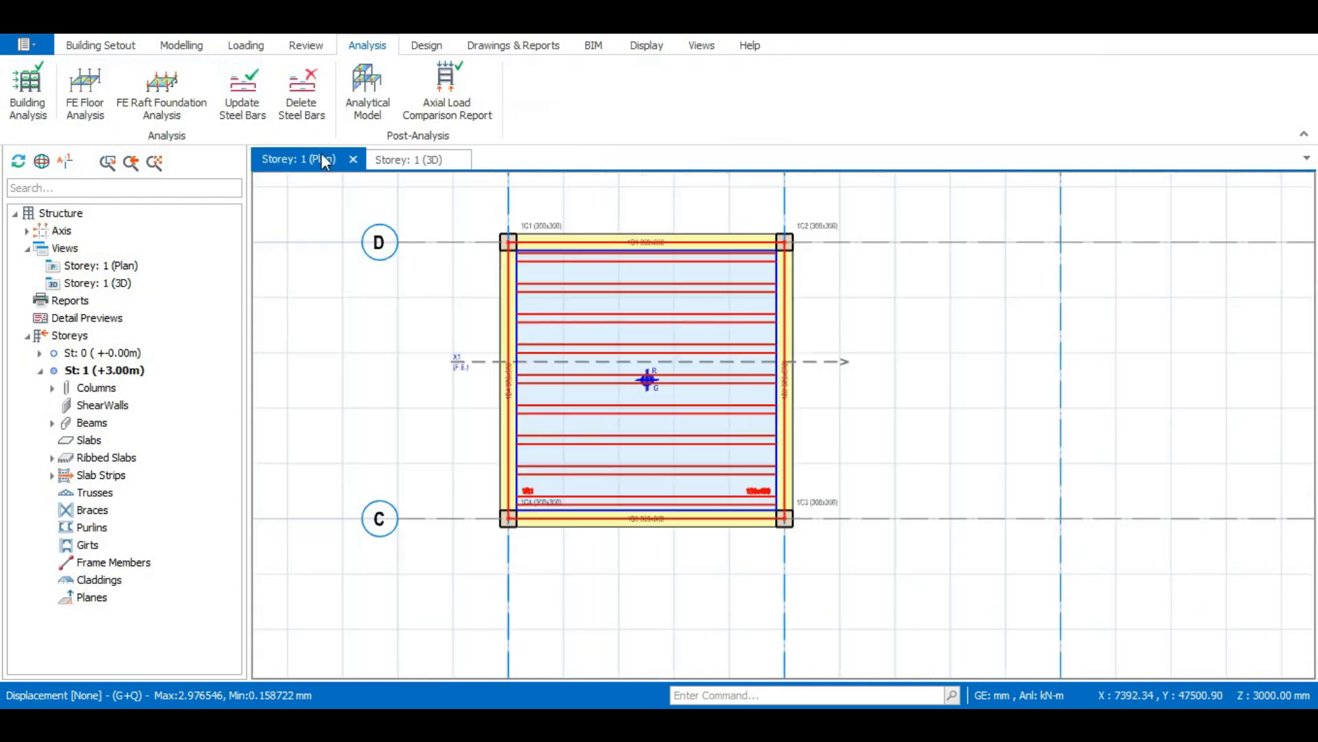
scroll(615, 230, up, 1)
scroll(615, 230, down, 2)
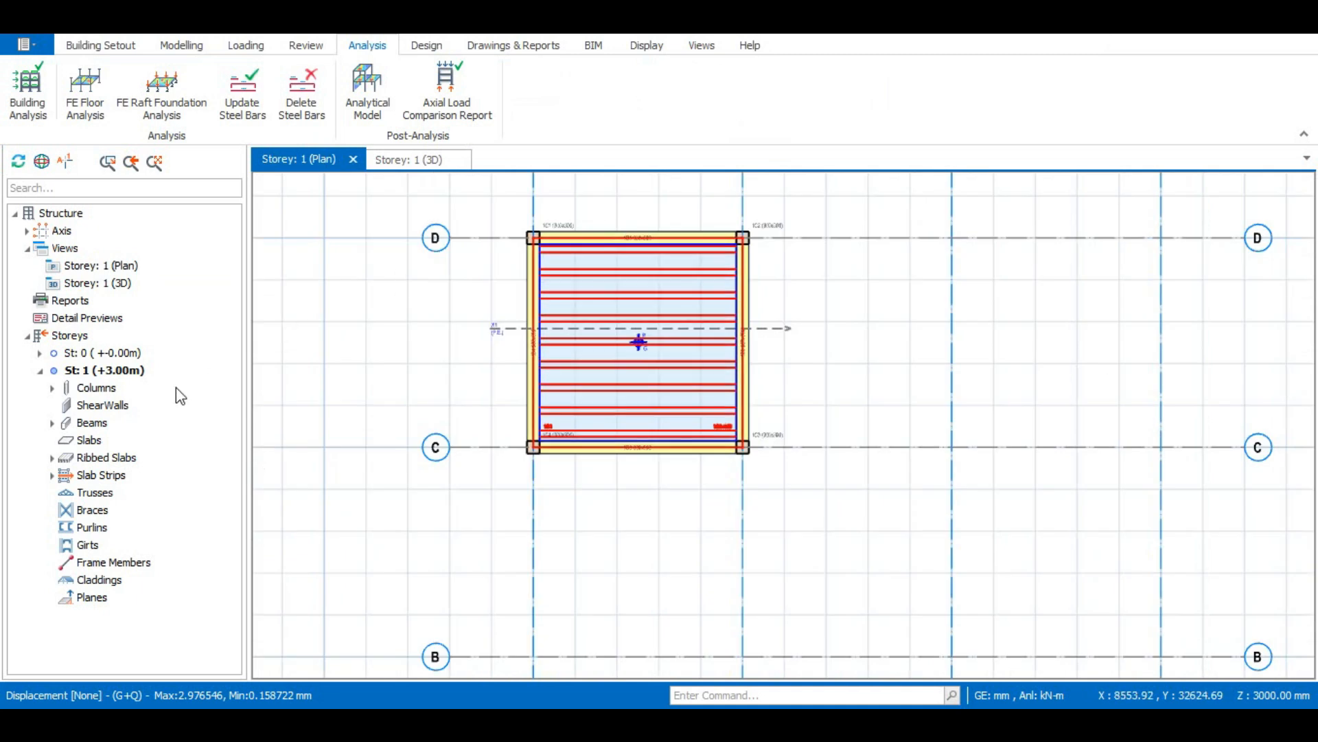
Expand the Storey 1 columns and beams in the structure tree and select column 1C1
click(53, 388)
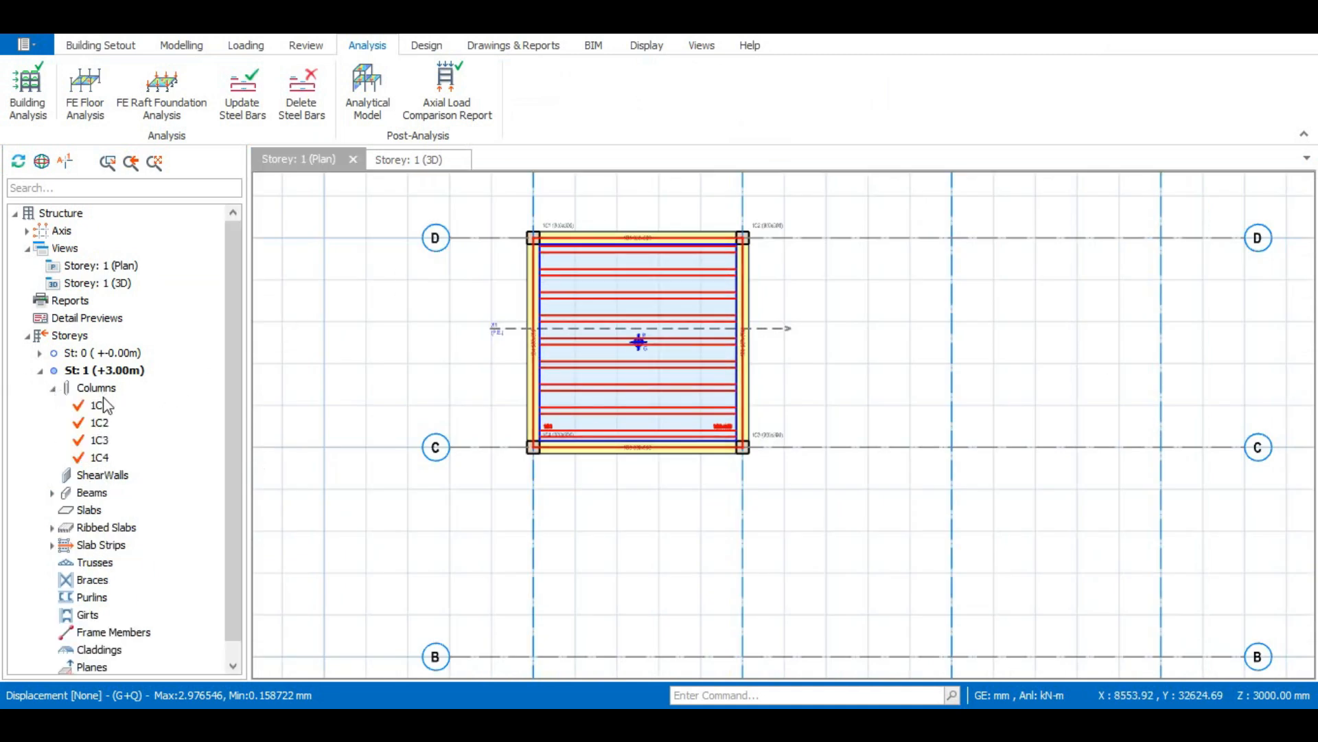
click(53, 493)
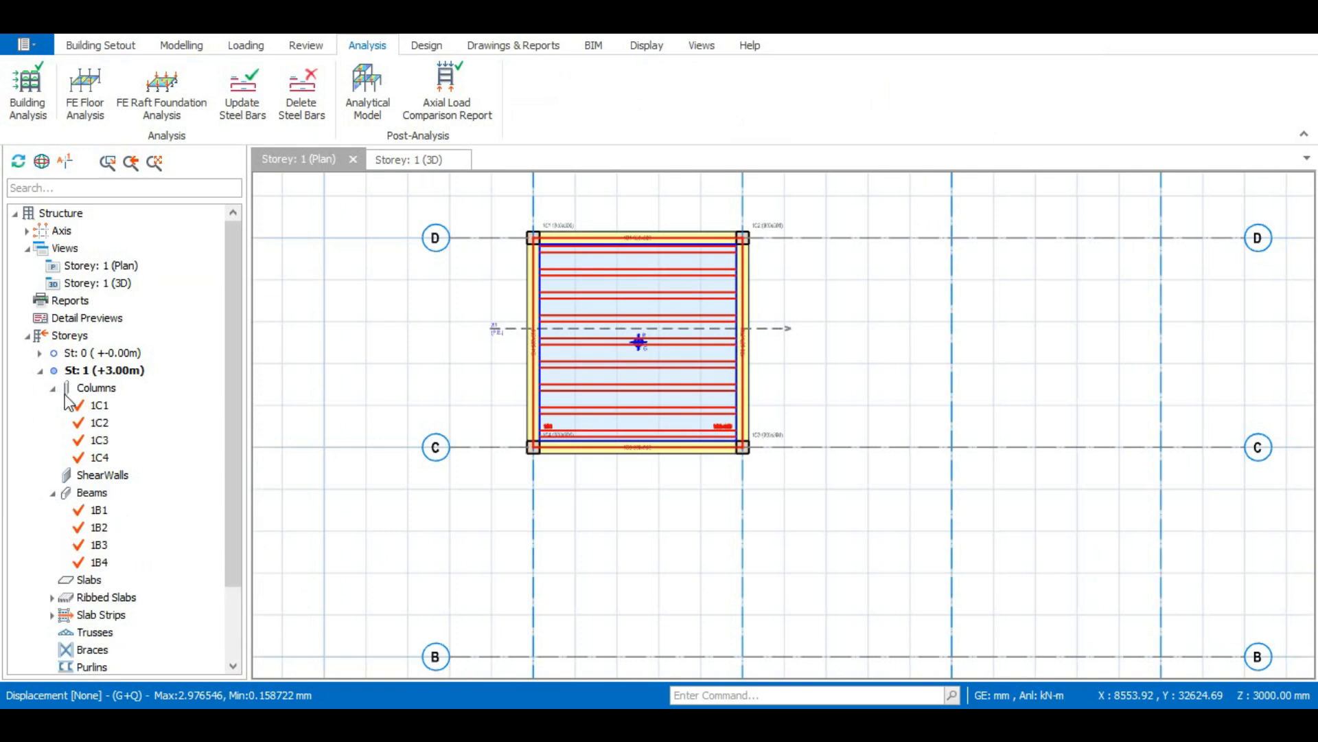
click(99, 406)
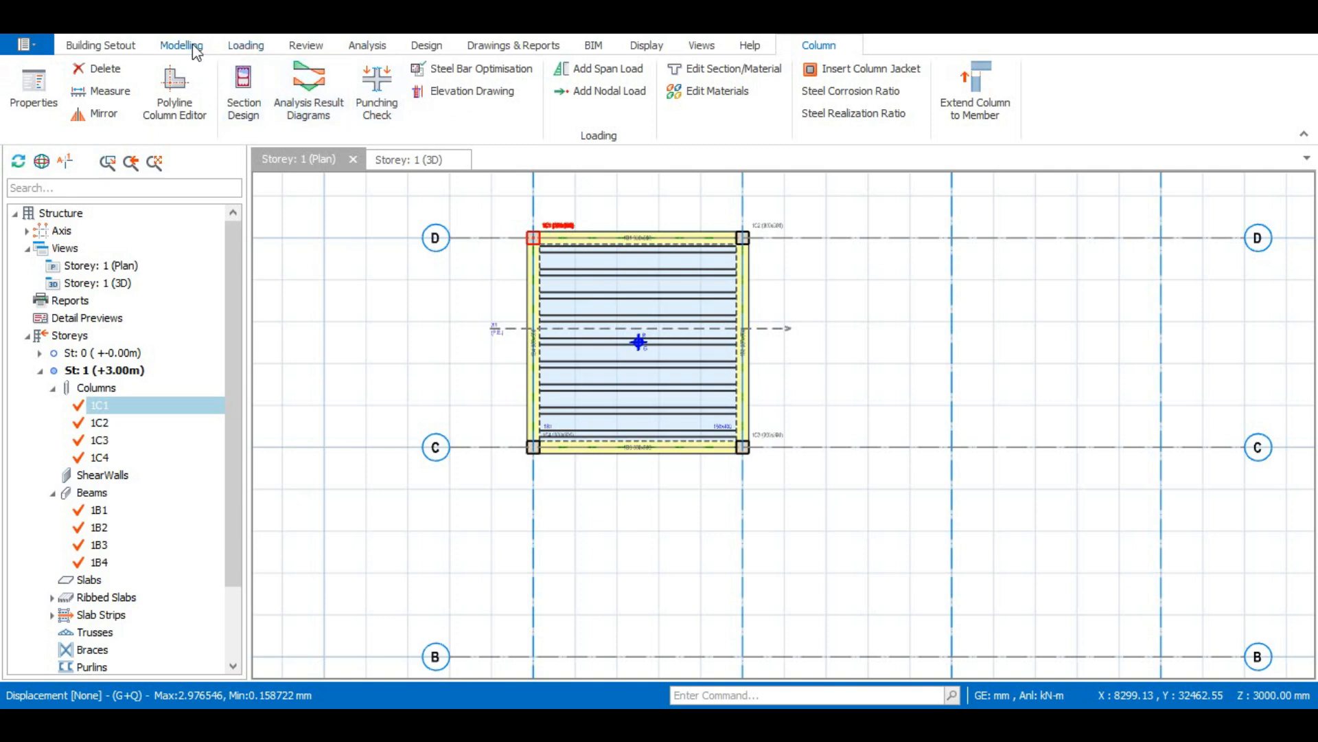
Open the column/wall design from the building analysis post-analysis options
click(374, 46)
click(18, 100)
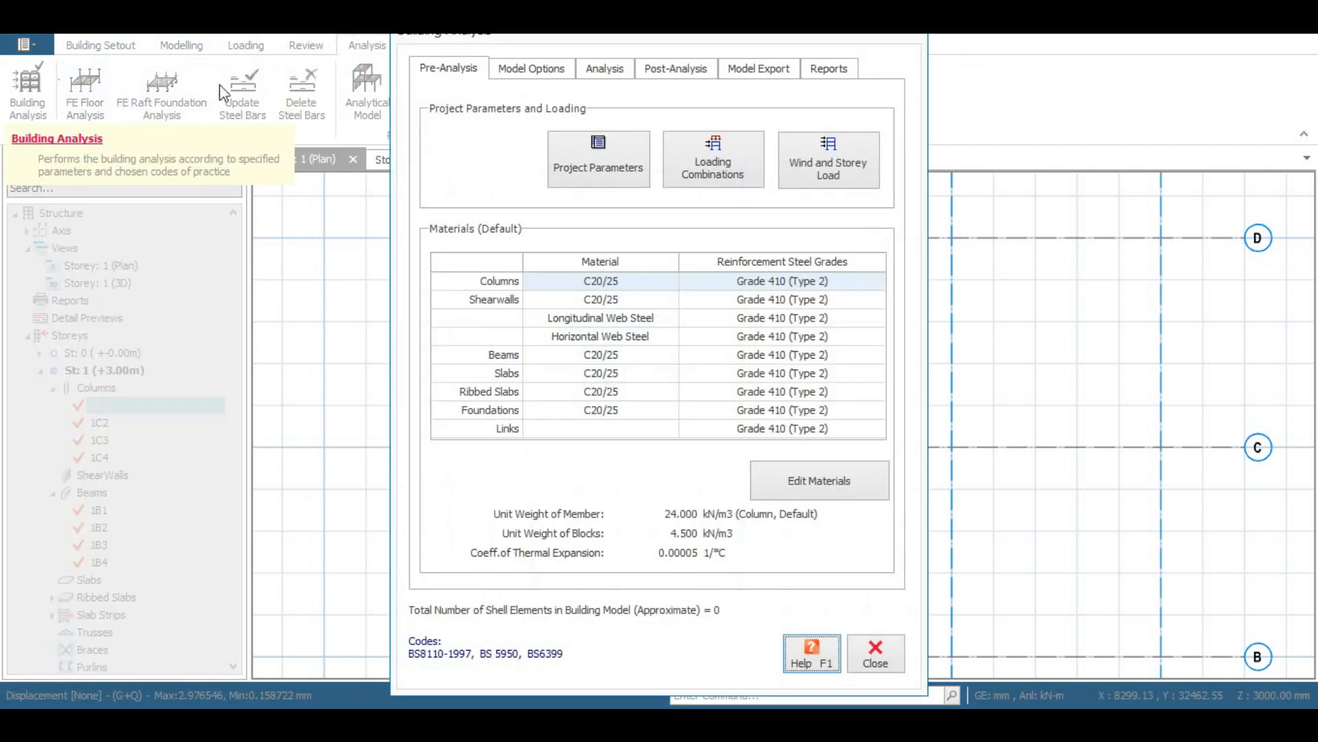
click(692, 76)
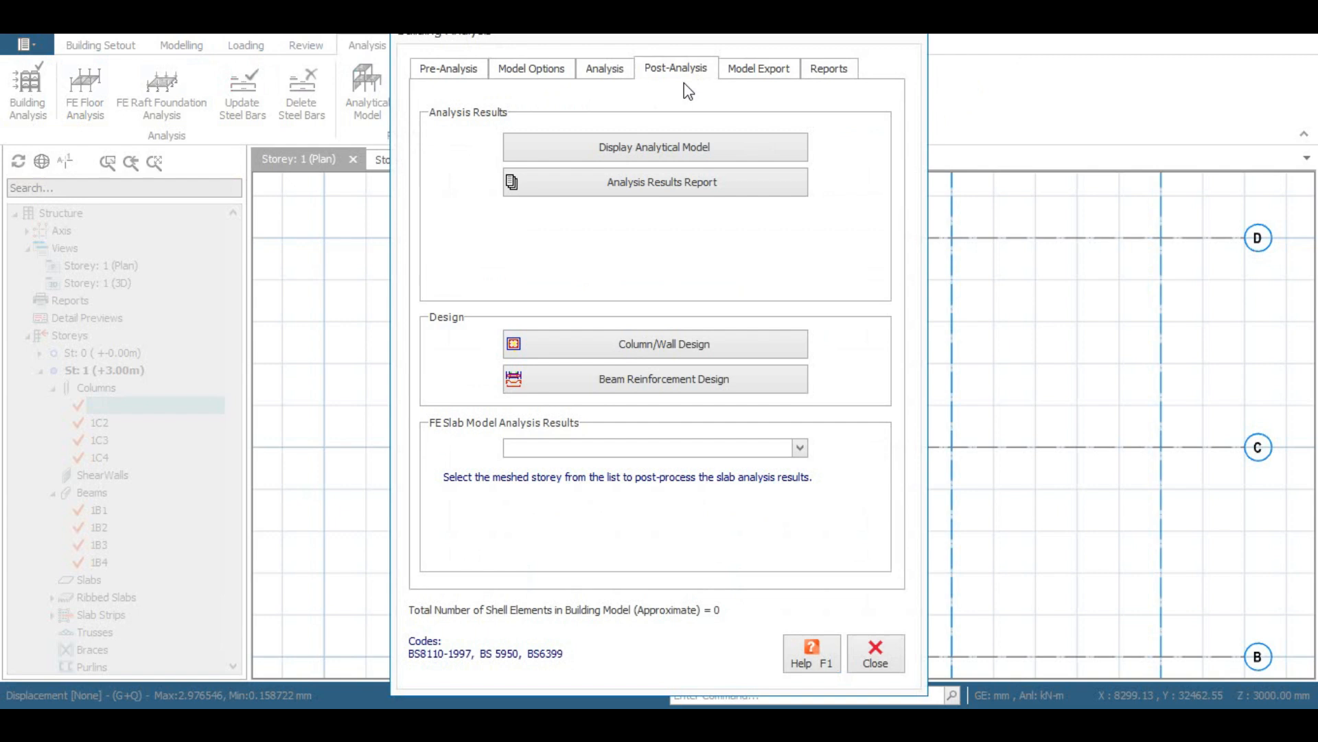
click(624, 346)
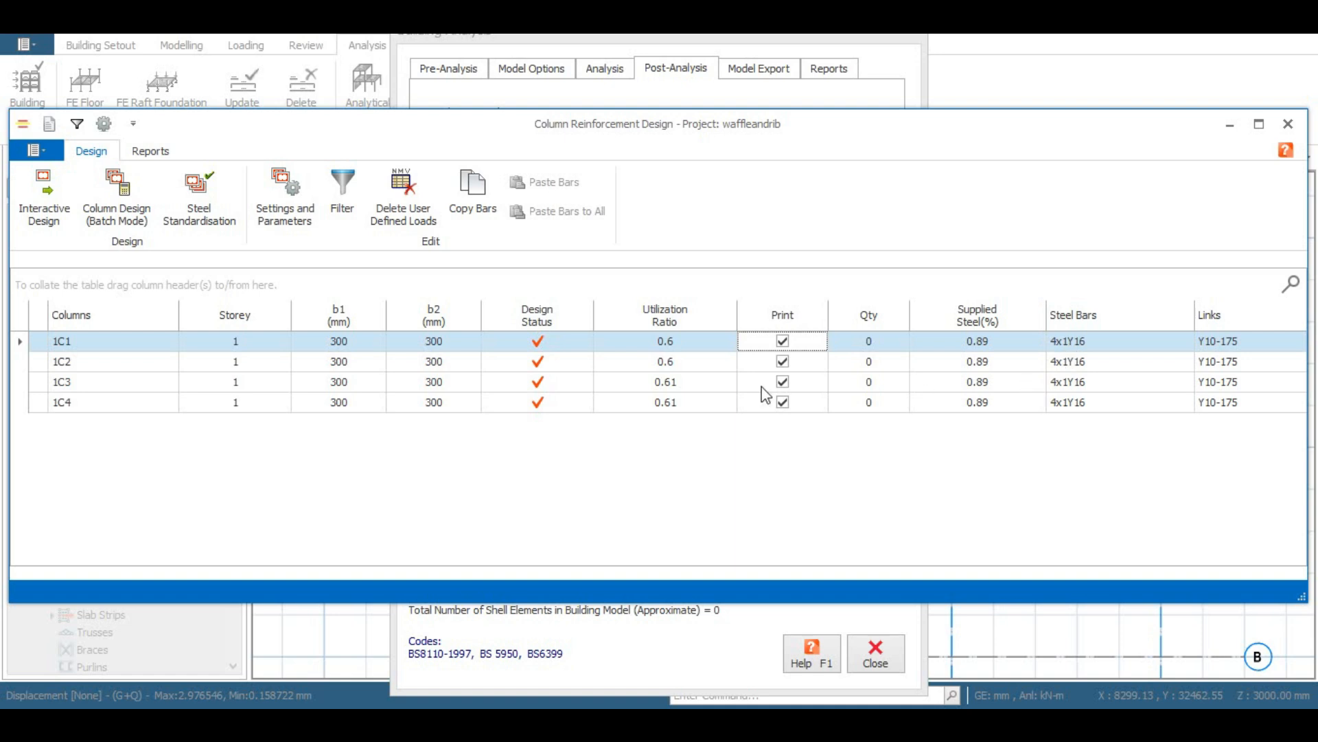
Review and accept the interactive reinforcement design of columns 1C1, 1C2, 1C3 and 1C4, and close the column reinforcement design
double_click(515, 340)
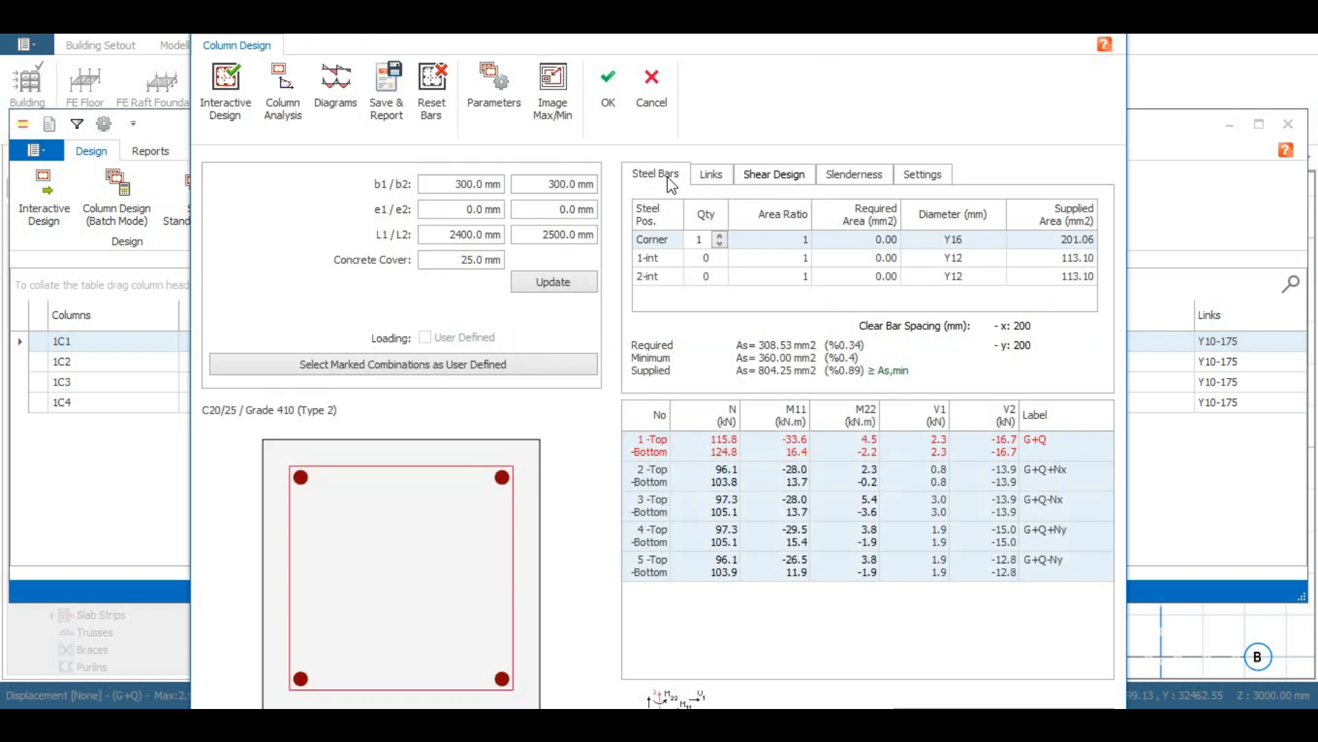
click(605, 92)
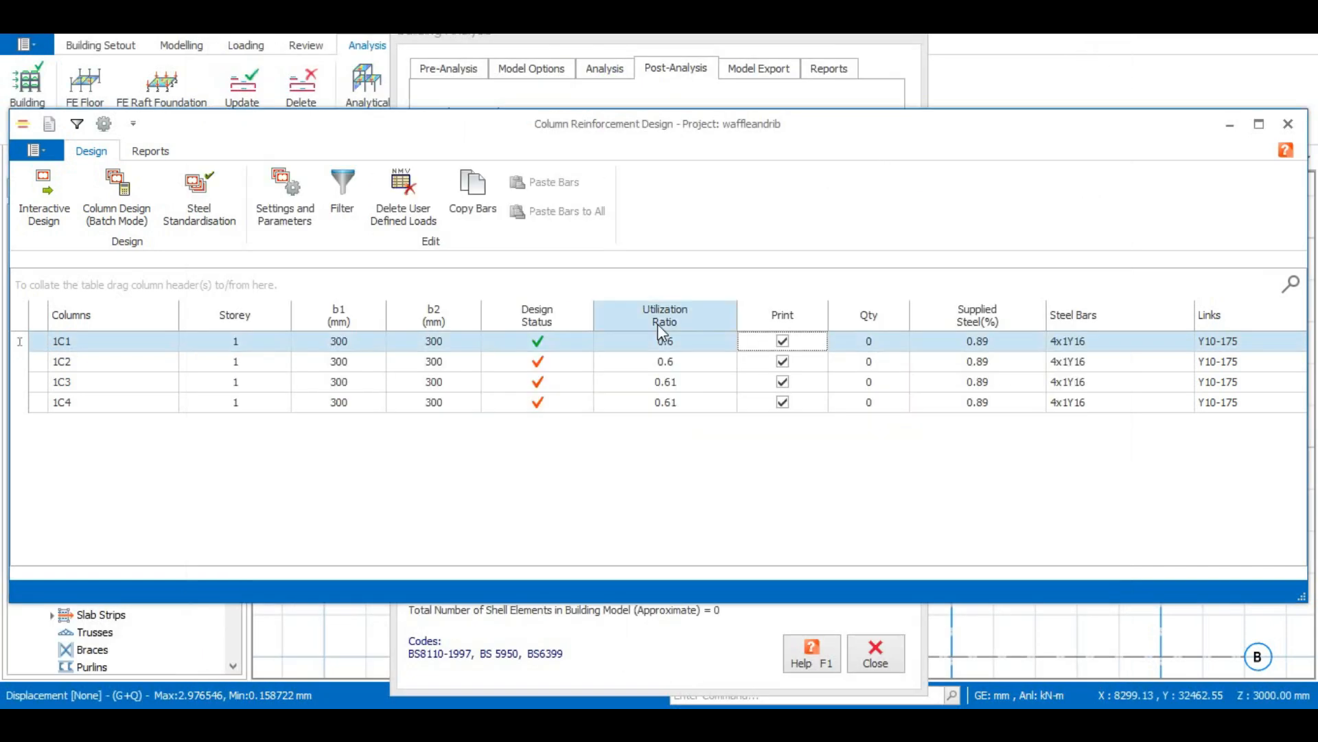
double_click(544, 367)
click(609, 91)
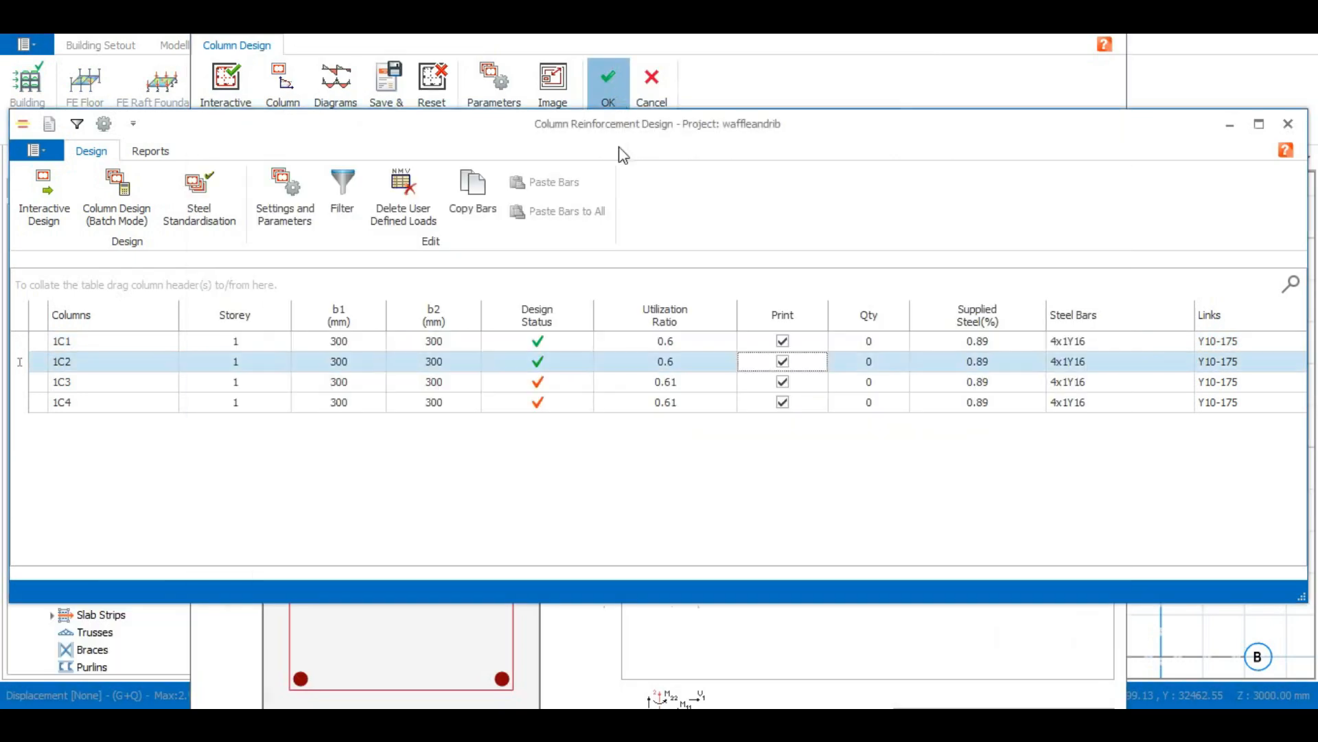
double_click(550, 383)
click(607, 86)
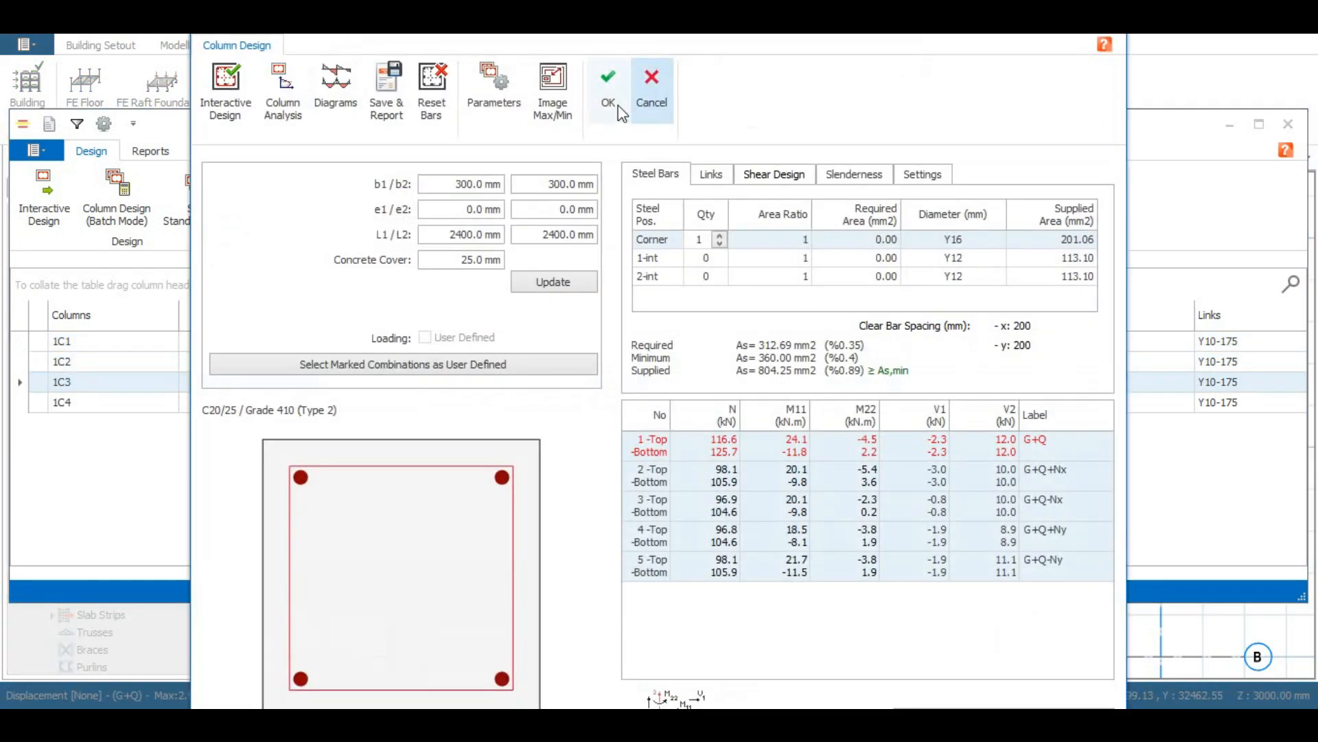
double_click(568, 403)
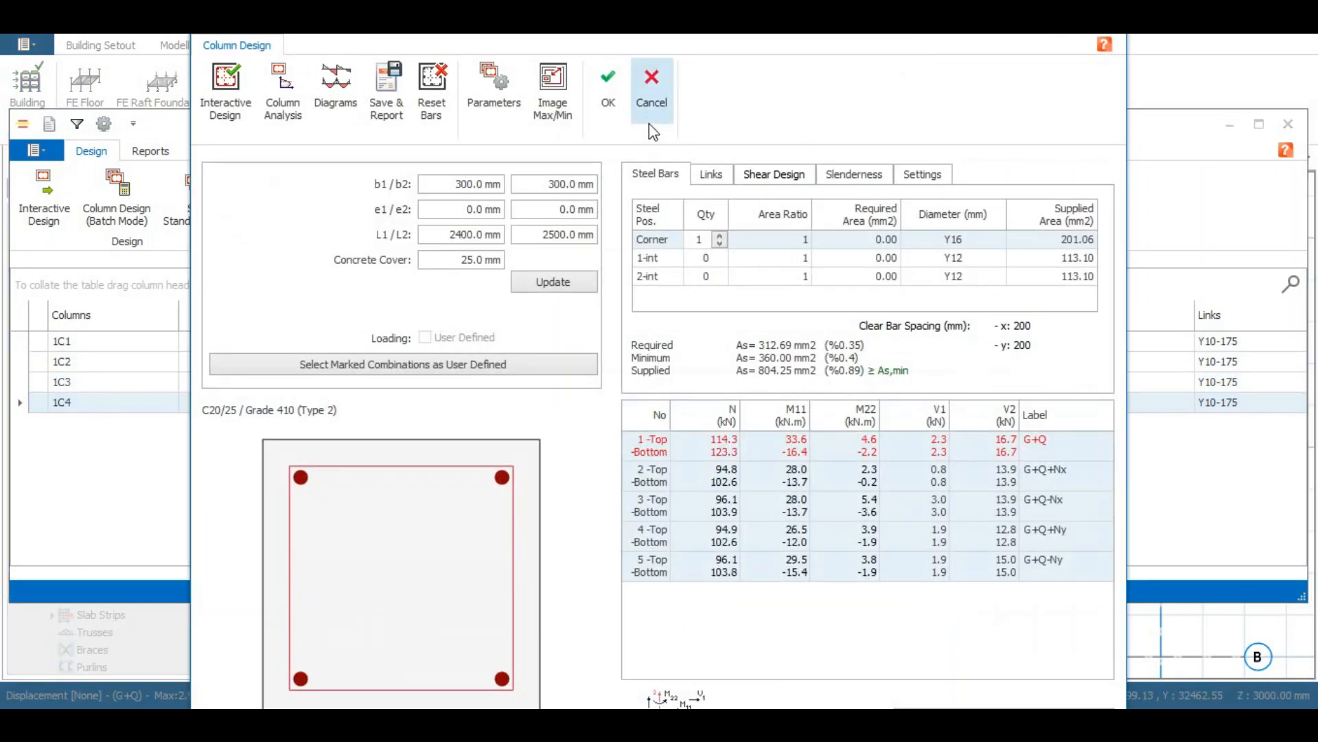
click(607, 85)
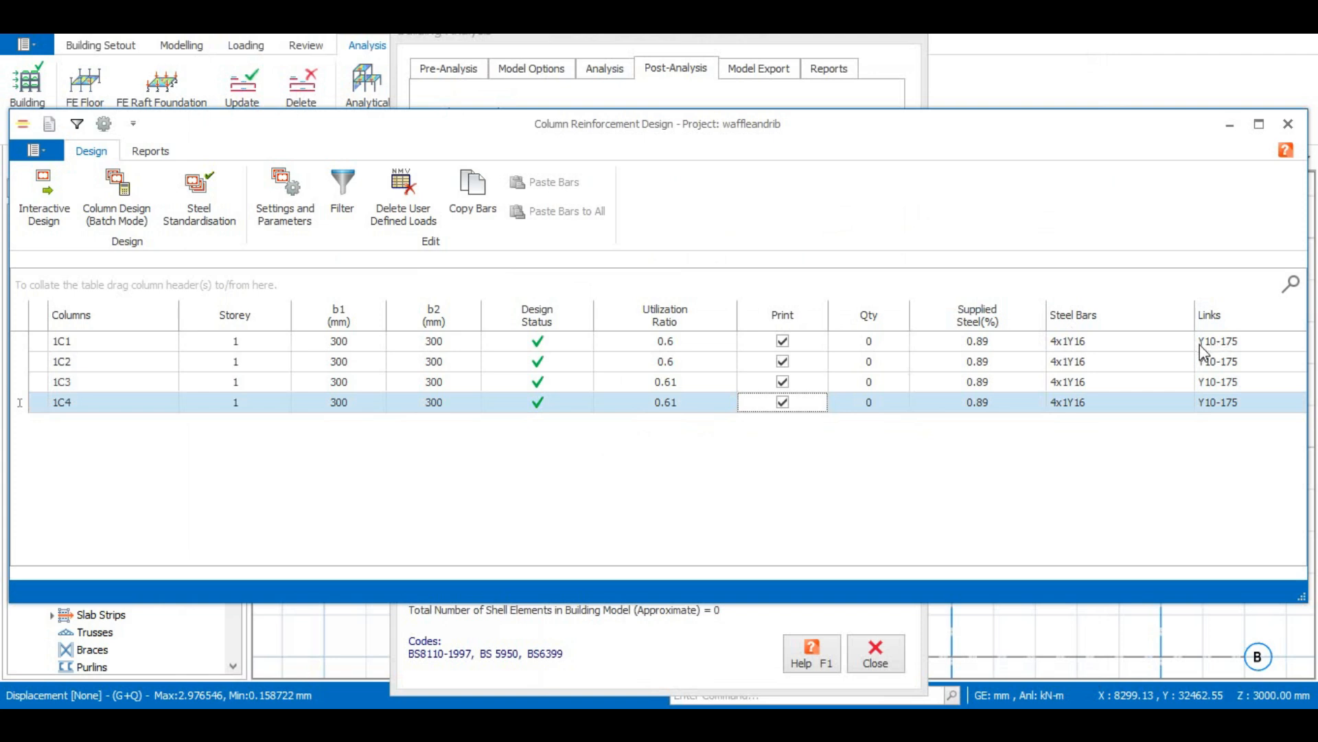
click(1288, 123)
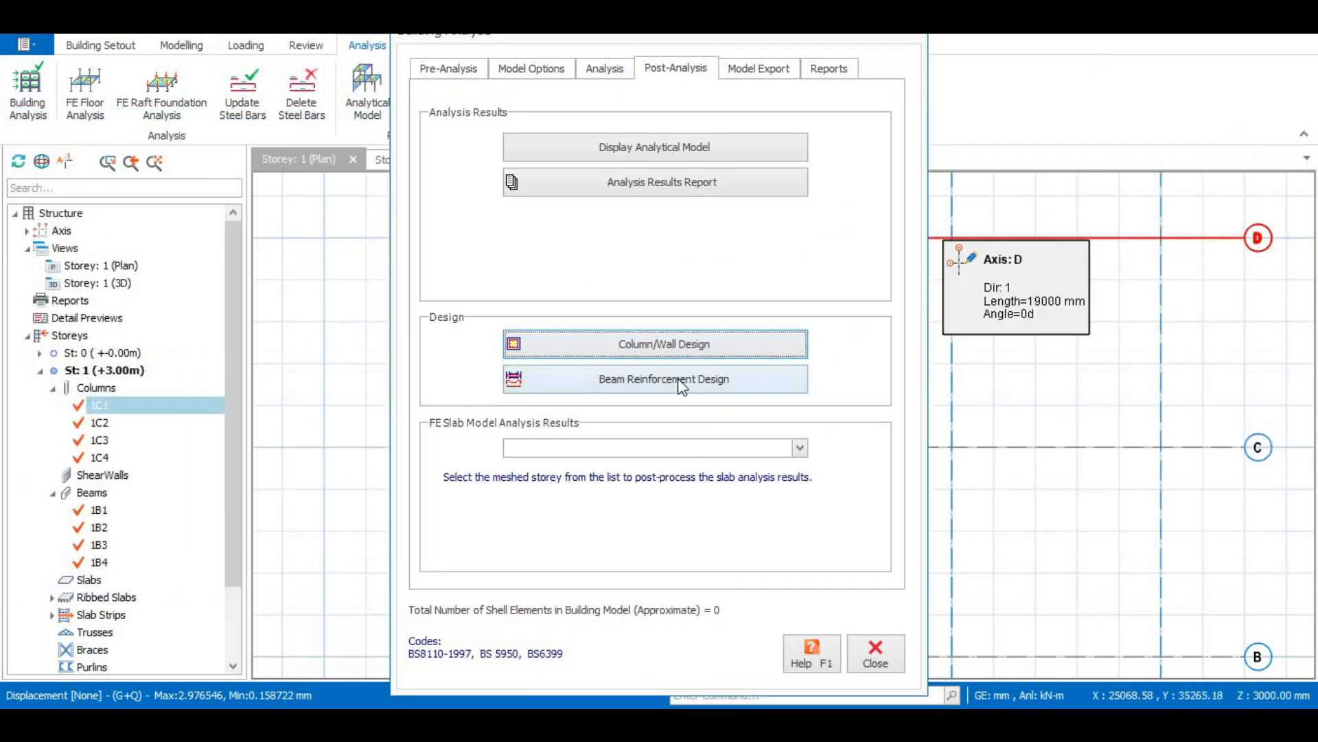
Open the beam reinforcement design and examine the rebar layout of beam 1B1 on axis D
click(681, 384)
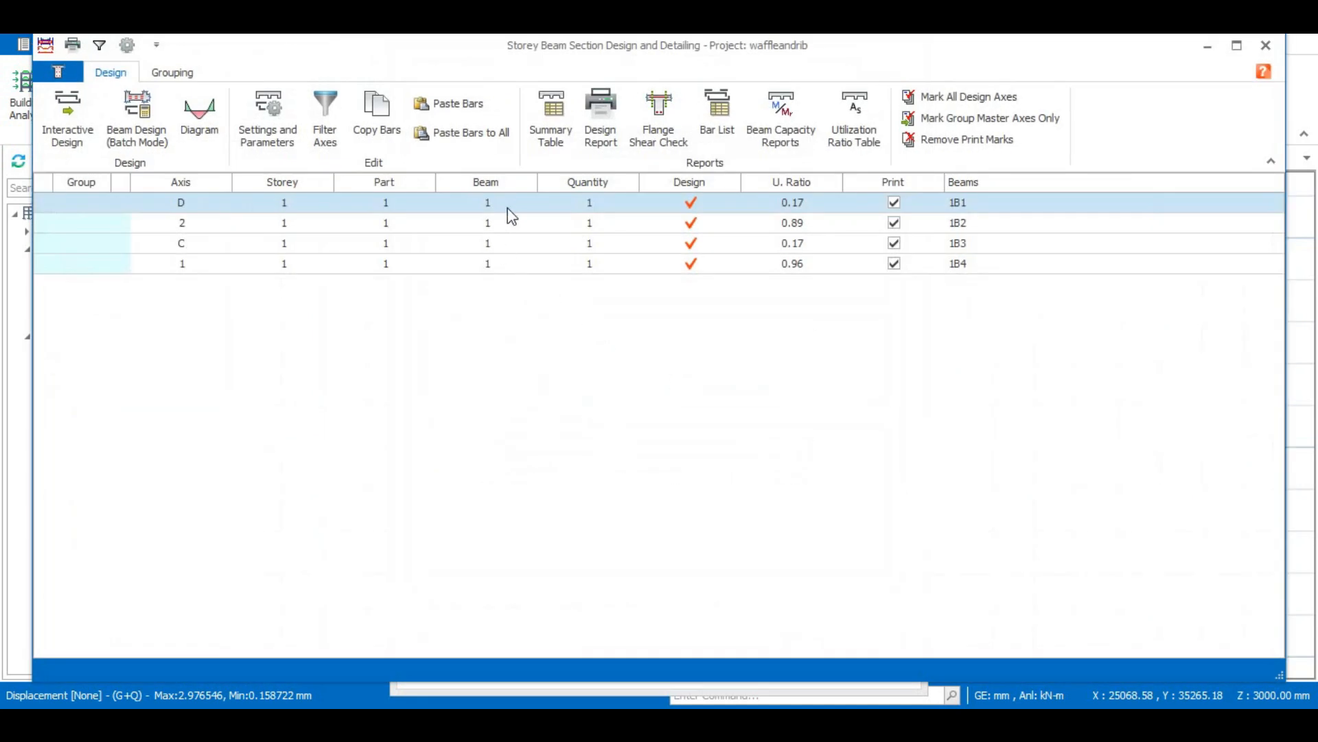
double_click(517, 206)
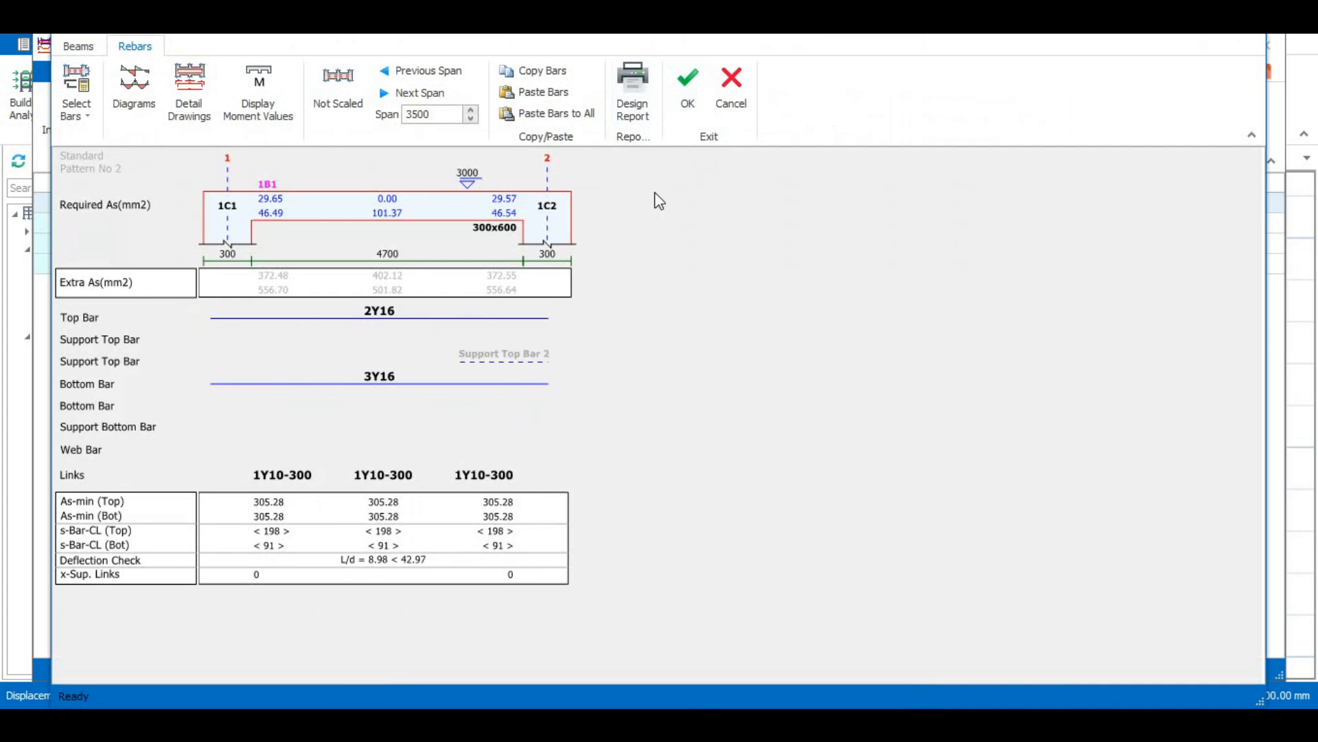
click(692, 90)
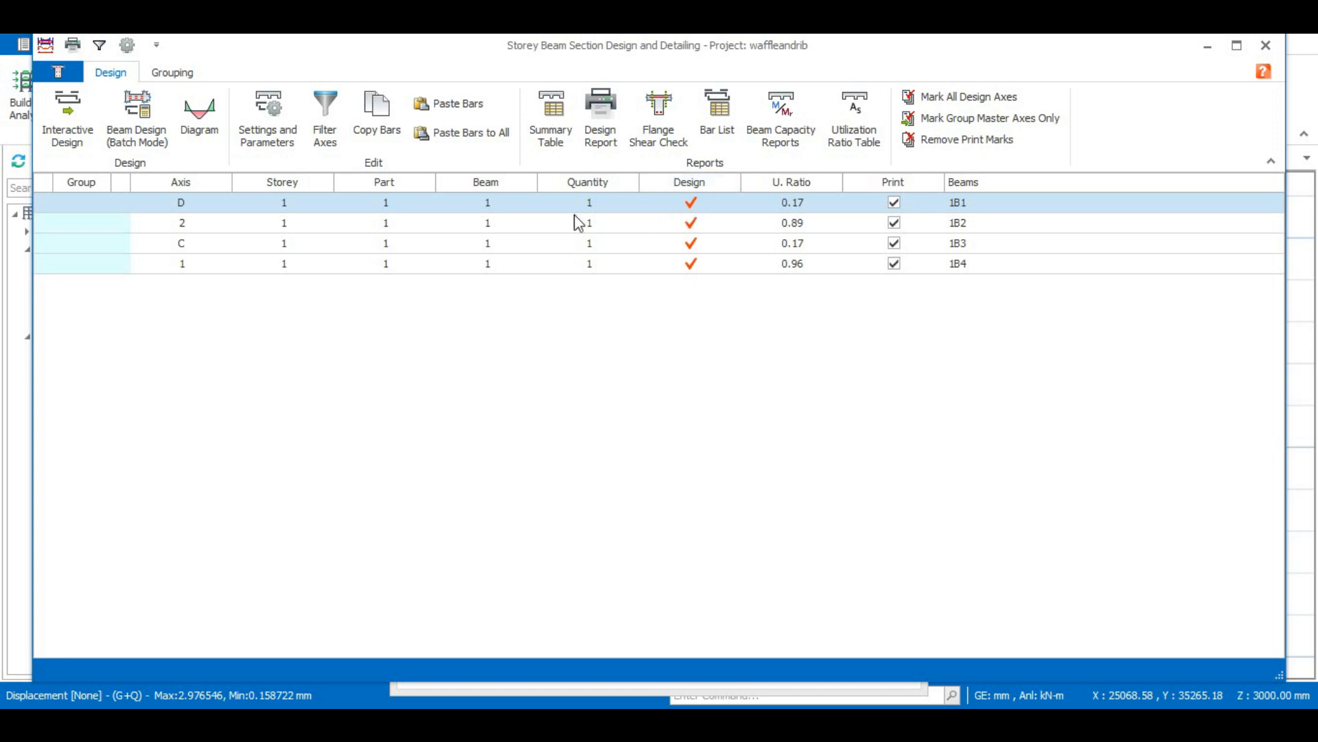
Reopen beam 1B1, try 4Y16 as its top bar, return it to 2Y16 and accept the design
double_click(690, 205)
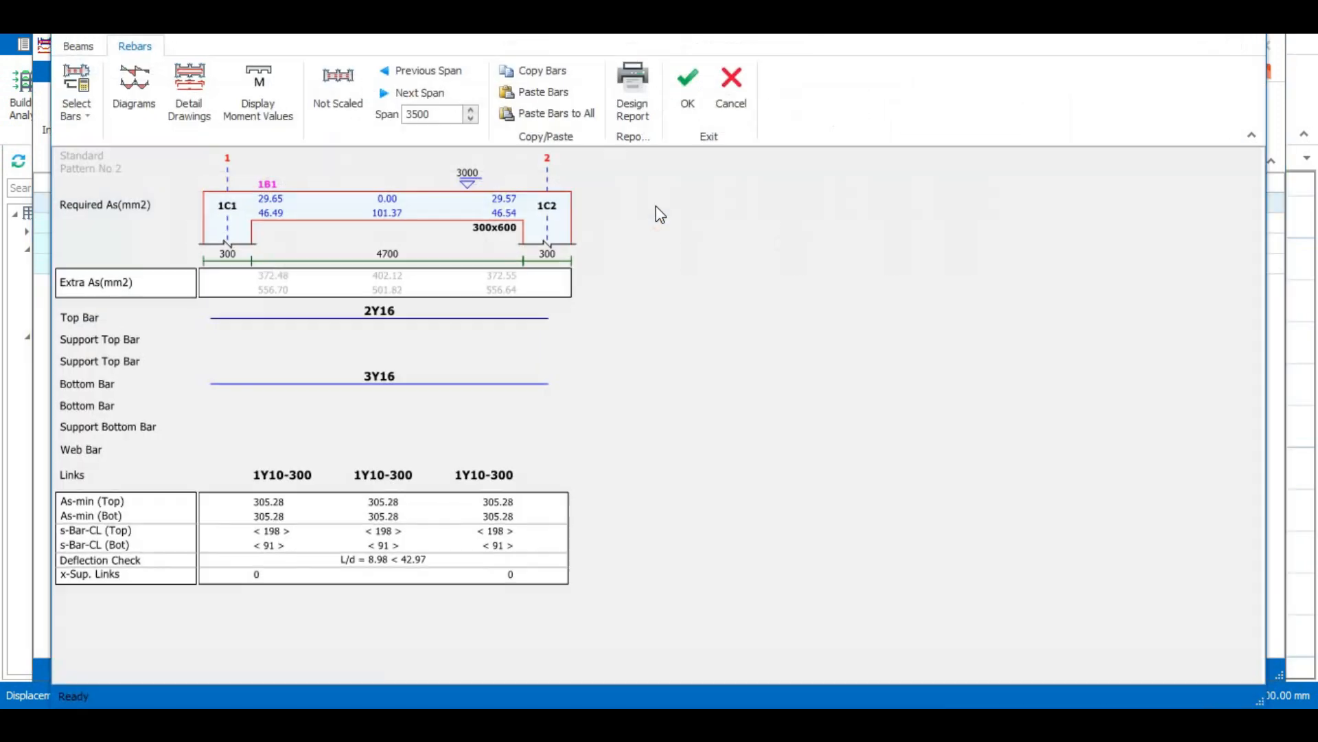
click(381, 317)
click(351, 313)
click(351, 313)
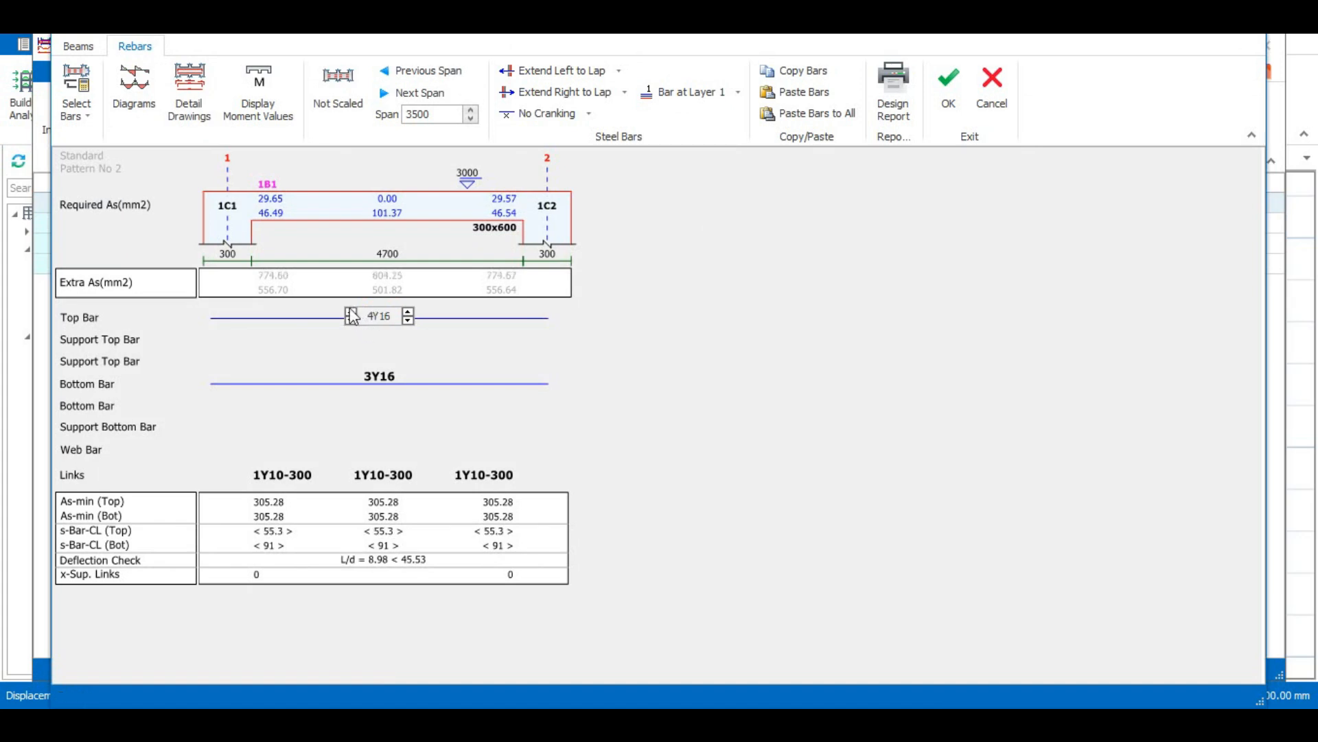
click(351, 320)
click(350, 320)
click(943, 93)
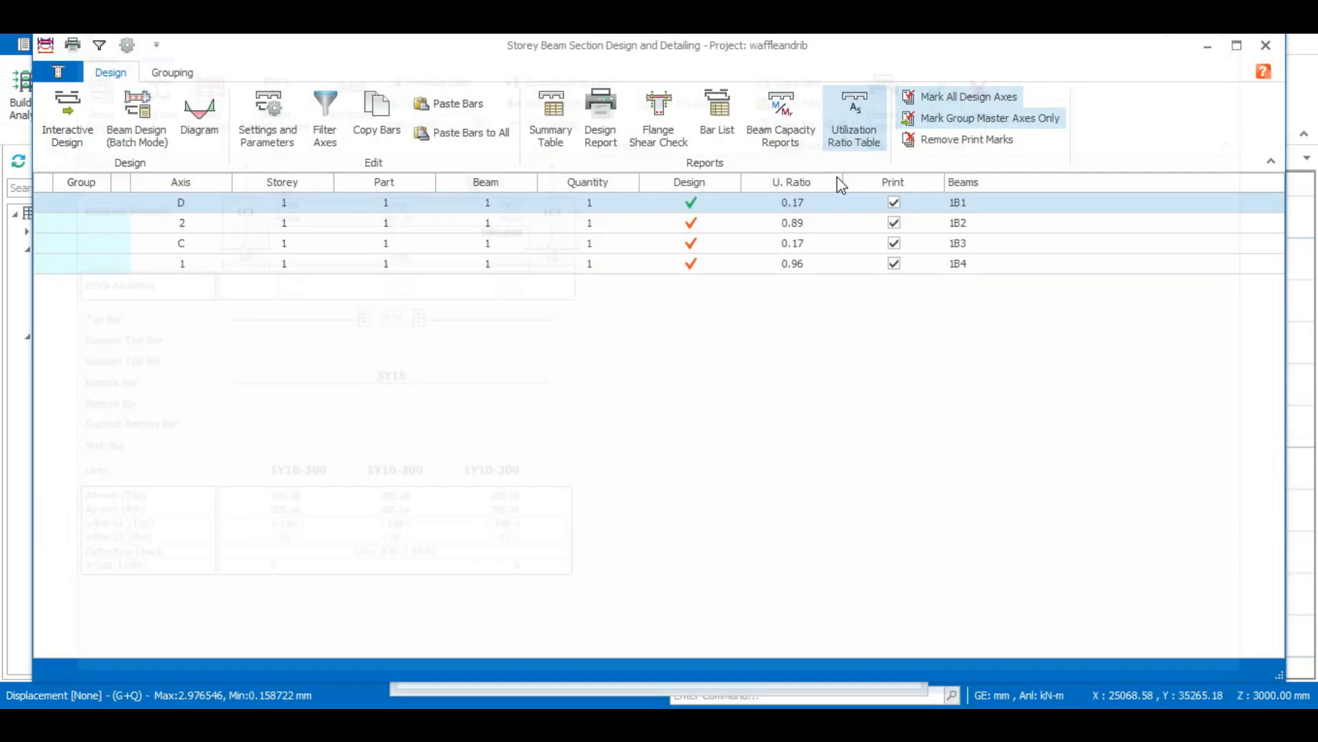
Re-enter the top bar of beam 1B2 on axis 2 as 2Y16 and accept its design
double_click(692, 225)
click(379, 317)
click(351, 313)
click(352, 320)
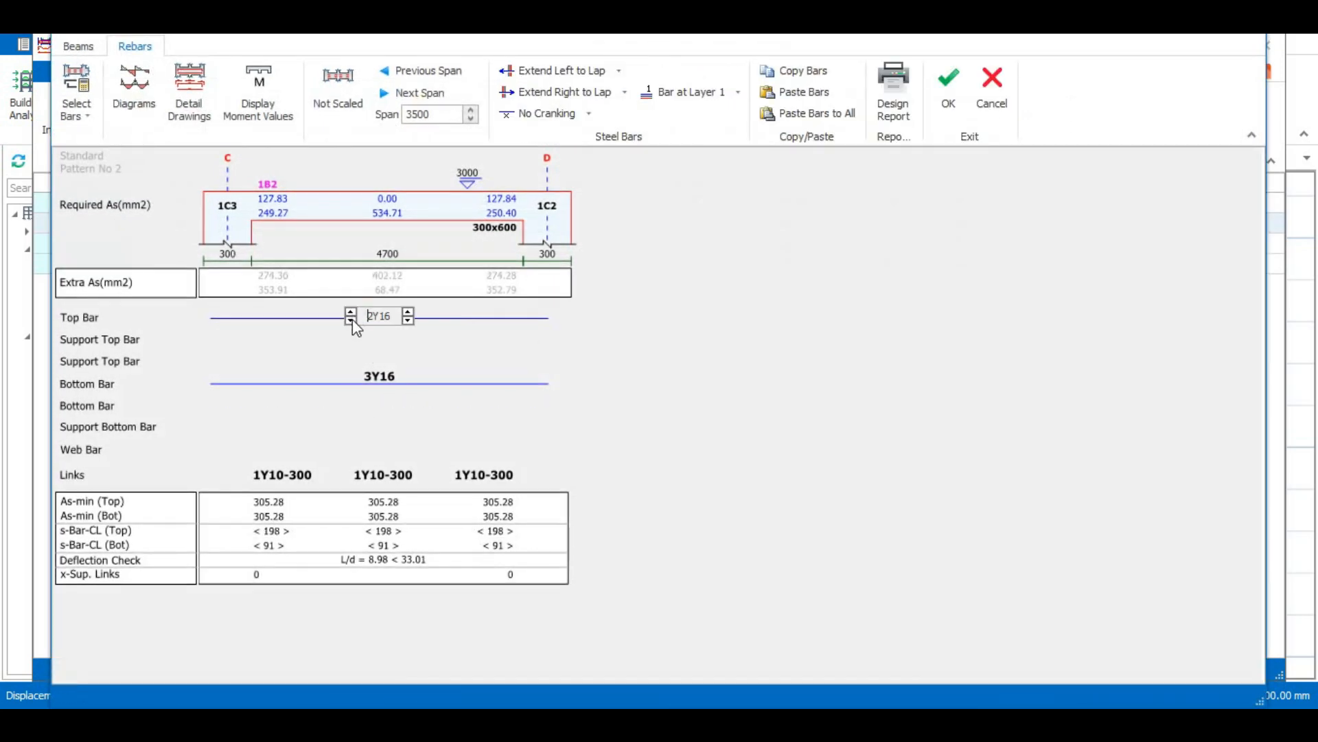
click(949, 86)
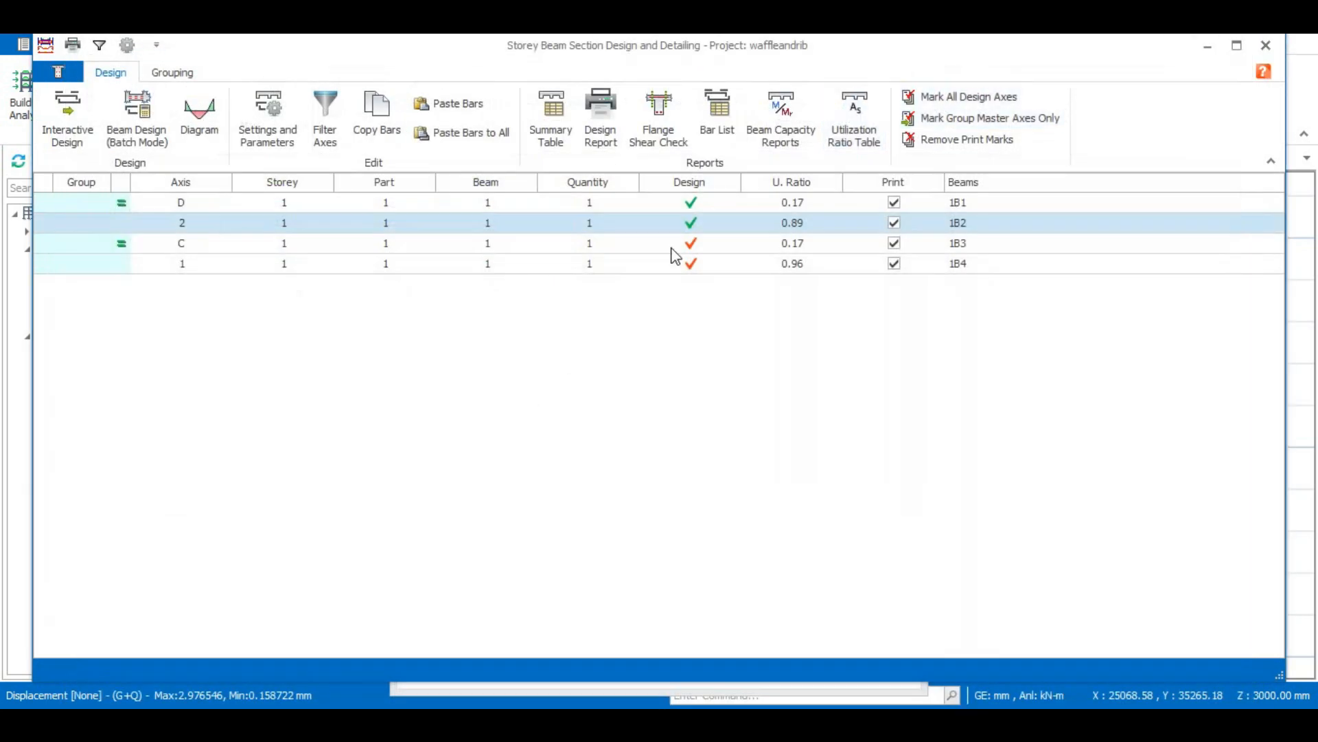
Open beam 1B3 on axis C, keep its top bar at 2Y16 and accept the design
click(696, 244)
double_click(694, 242)
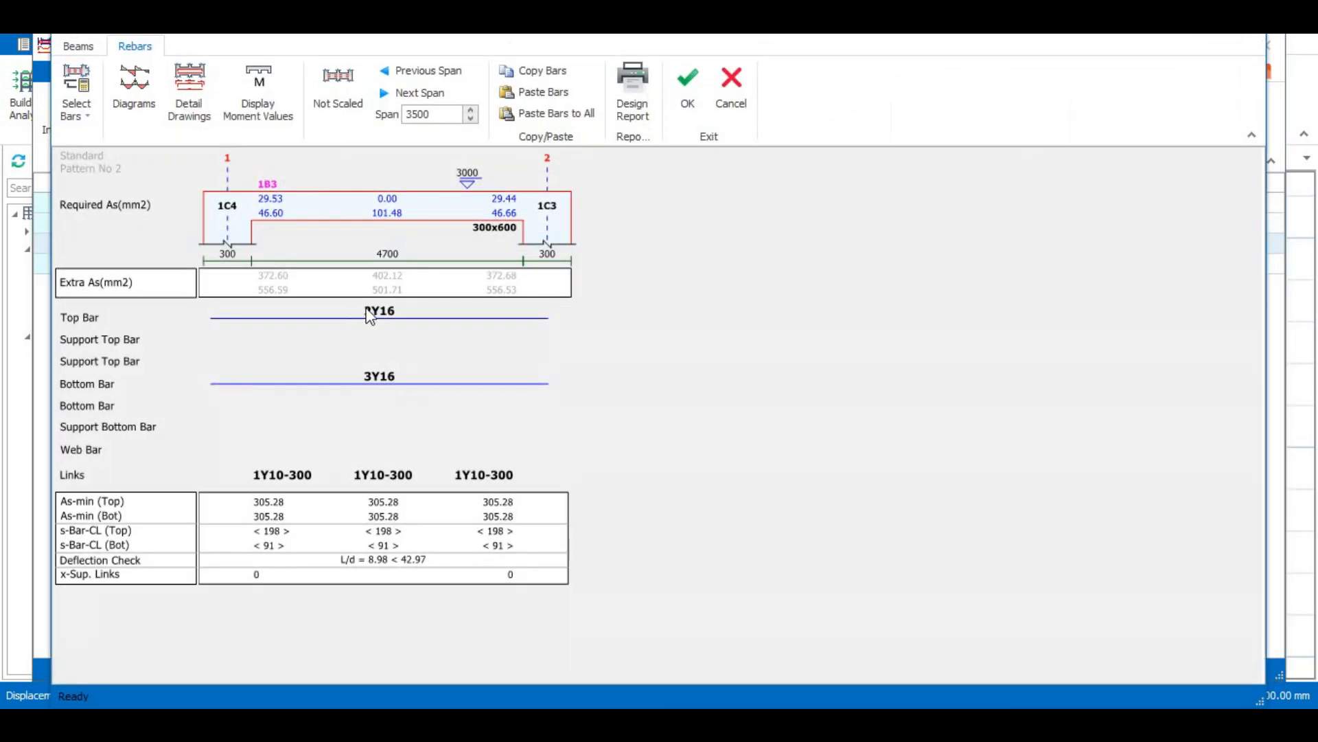
click(370, 316)
click(366, 315)
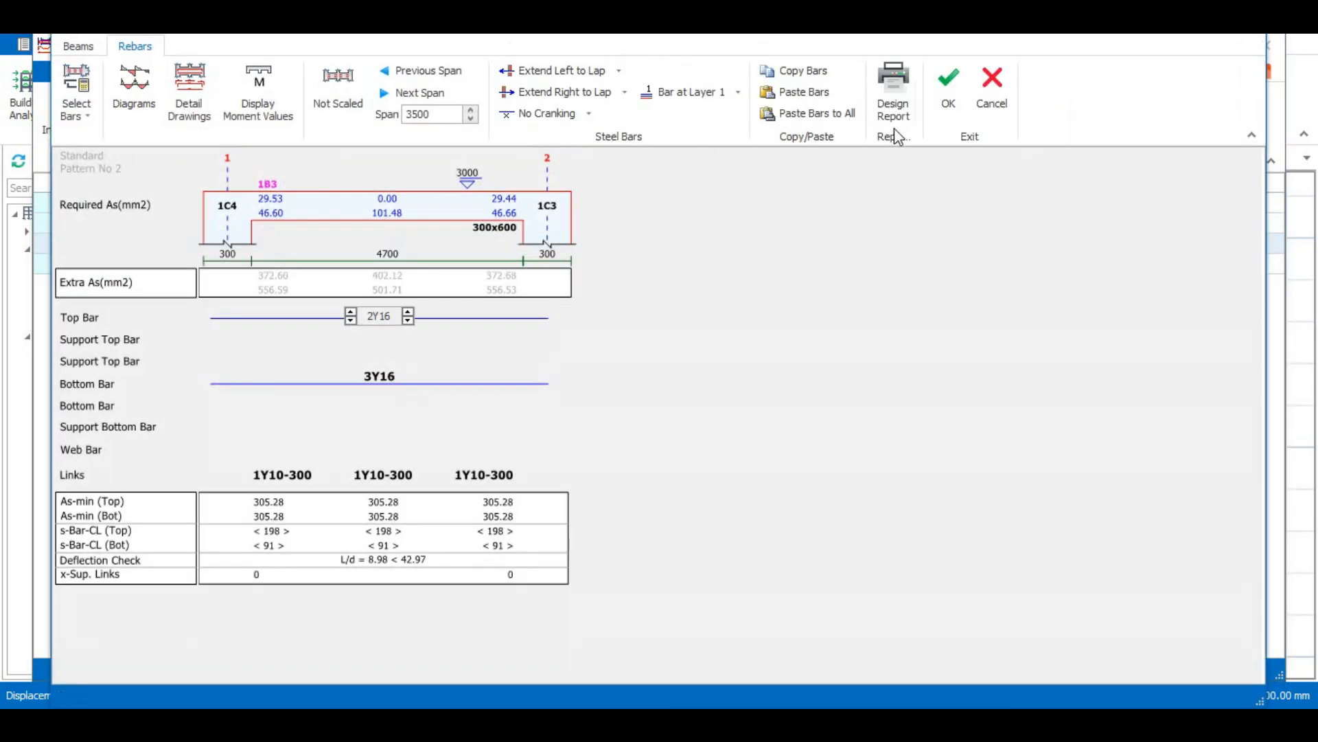
click(946, 91)
Re-enter the top bar of beam 1B4 on axis 1 as 2Y16 and accept its design
double_click(670, 263)
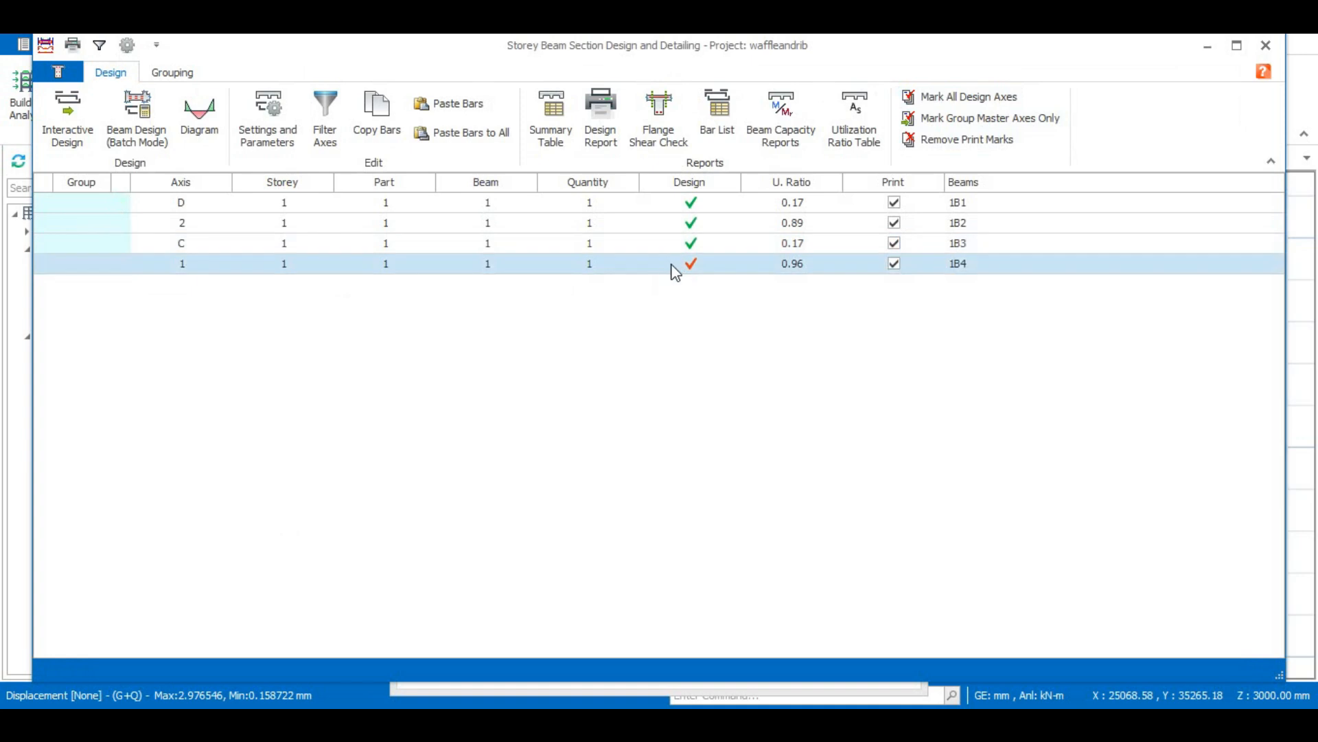
click(371, 312)
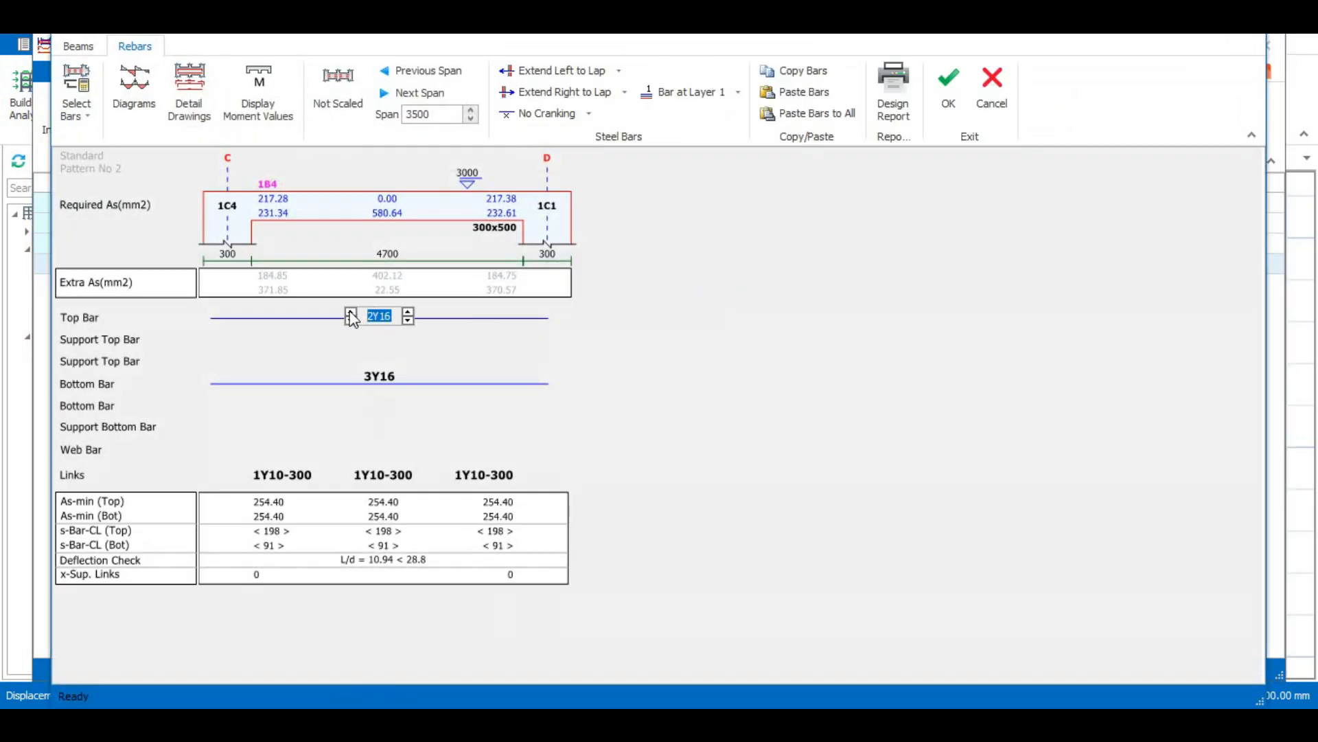
click(350, 320)
click(352, 312)
click(948, 93)
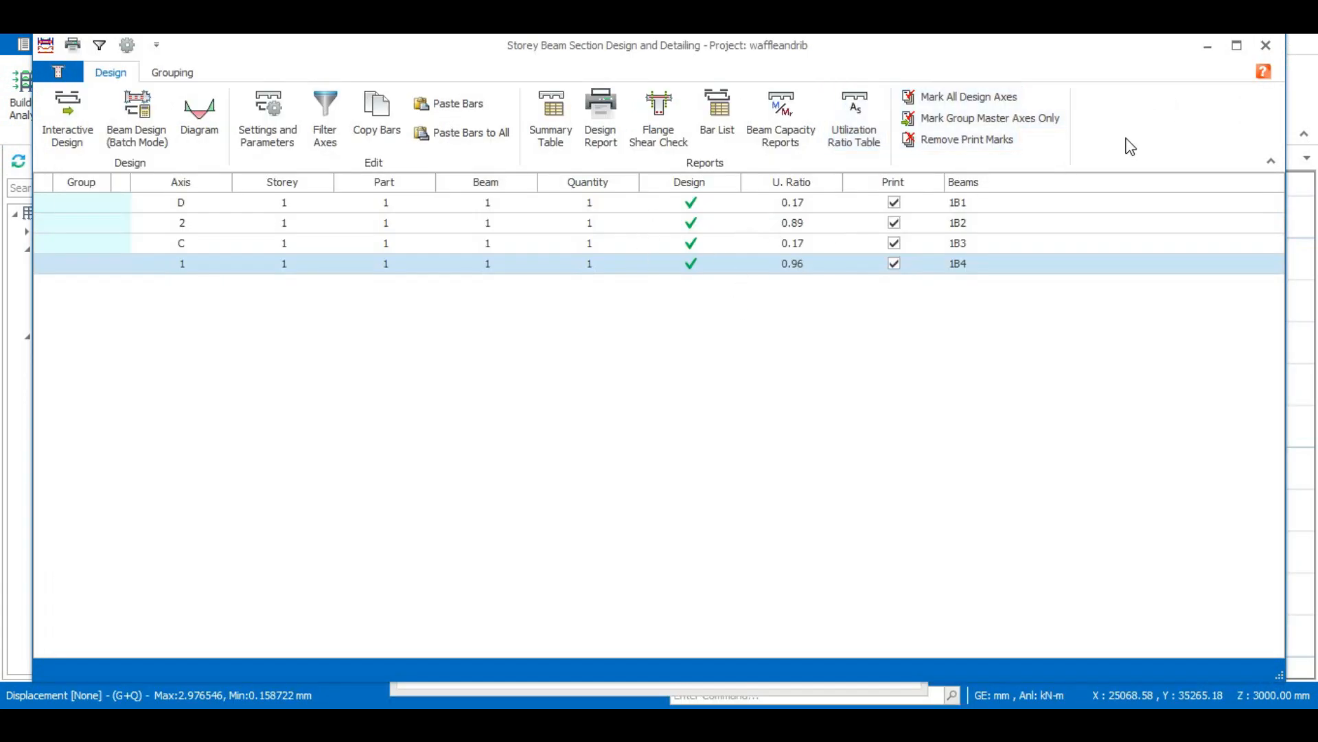
Close the beam design and building analysis, and collapse the Storey 1 columns and beams in the structure tree
click(1266, 46)
click(858, 646)
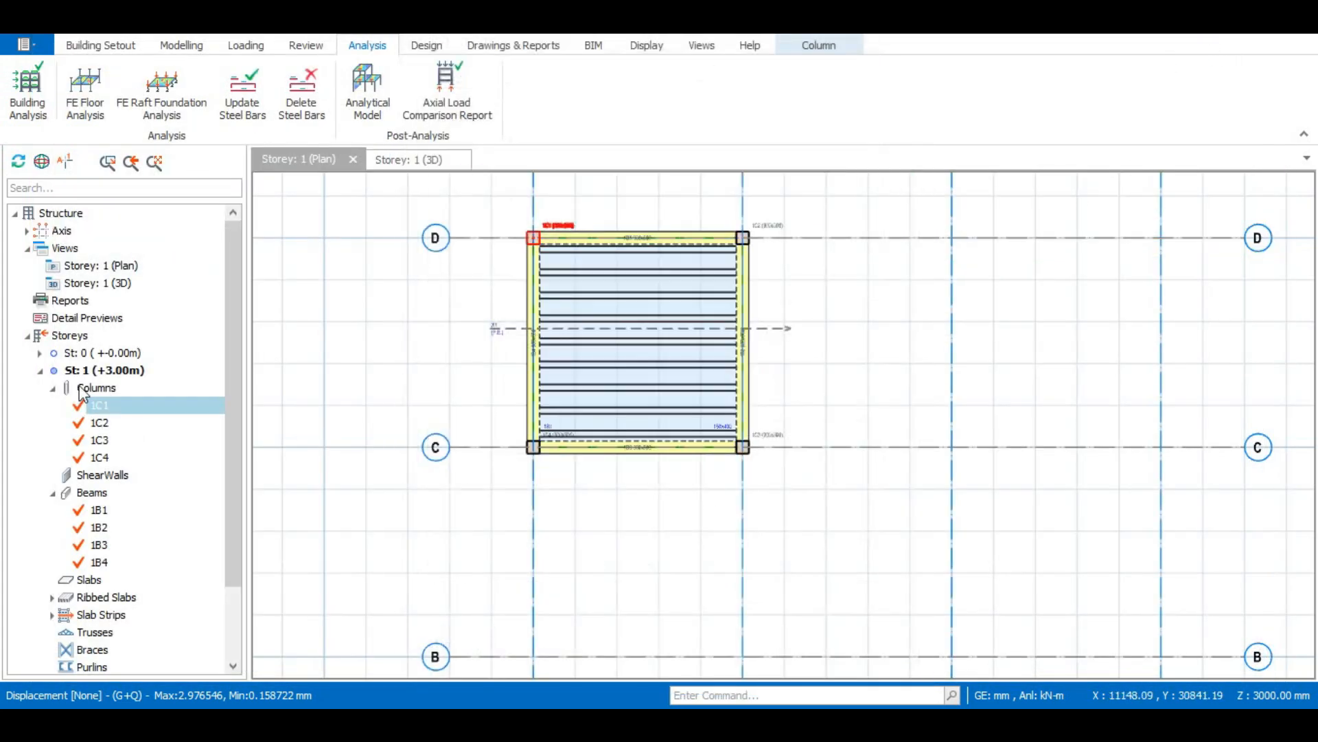
scroll(71, 399, down, 1)
click(53, 336)
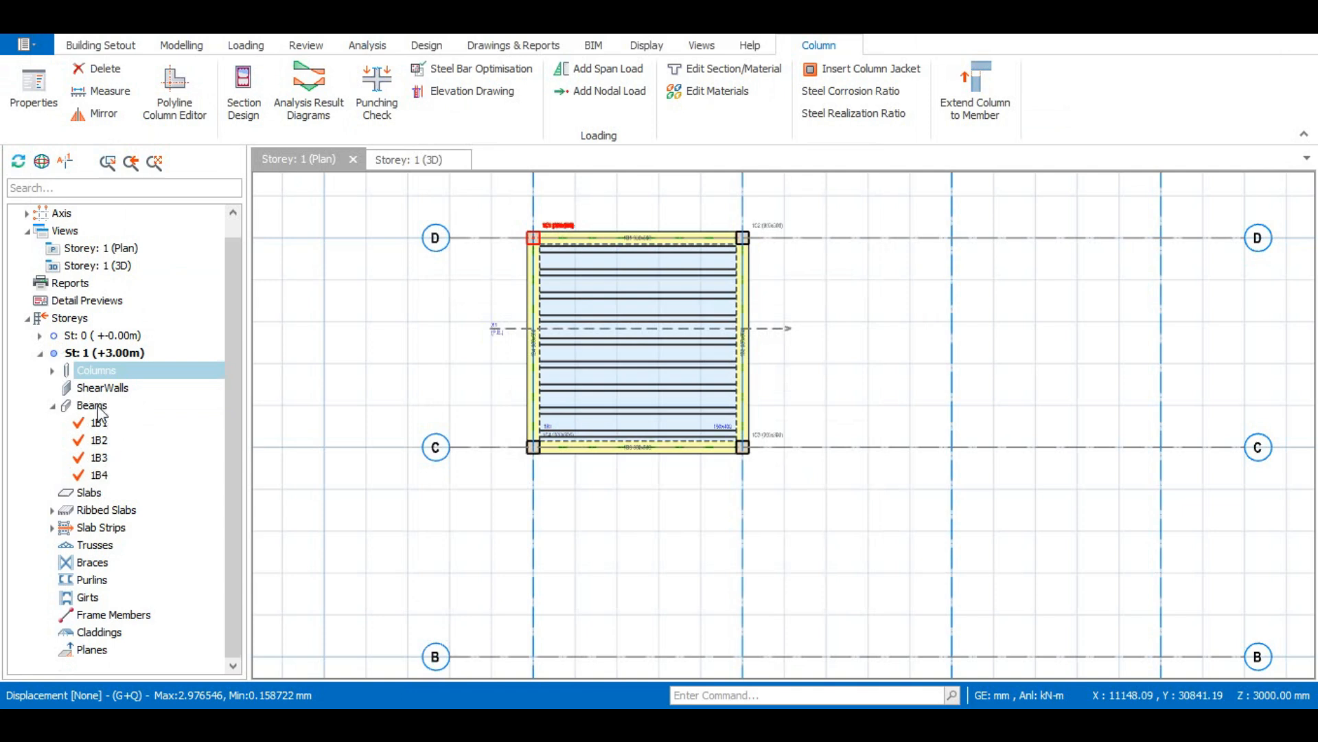
click(52, 405)
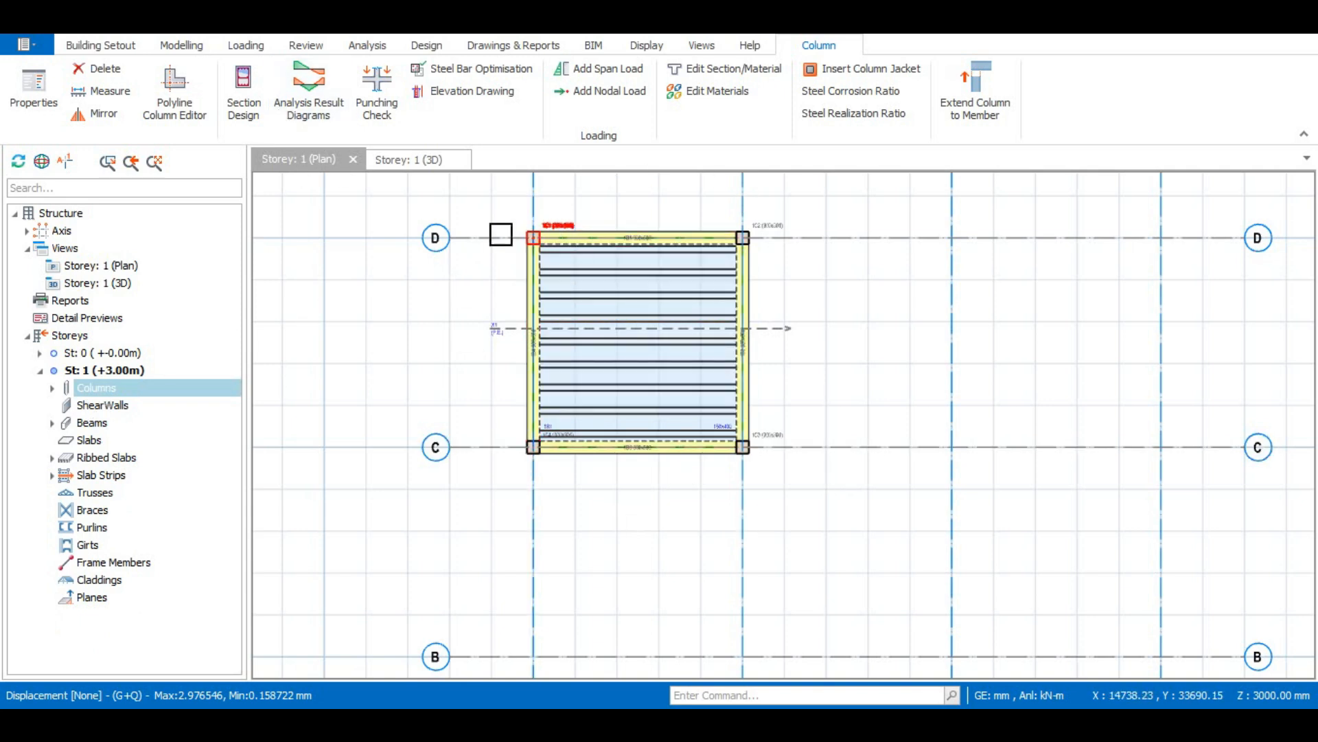
Colour the Storey 1 plan by design status, examine the status of the beams, columns and ribbed slab, and turn the colouring off
click(307, 46)
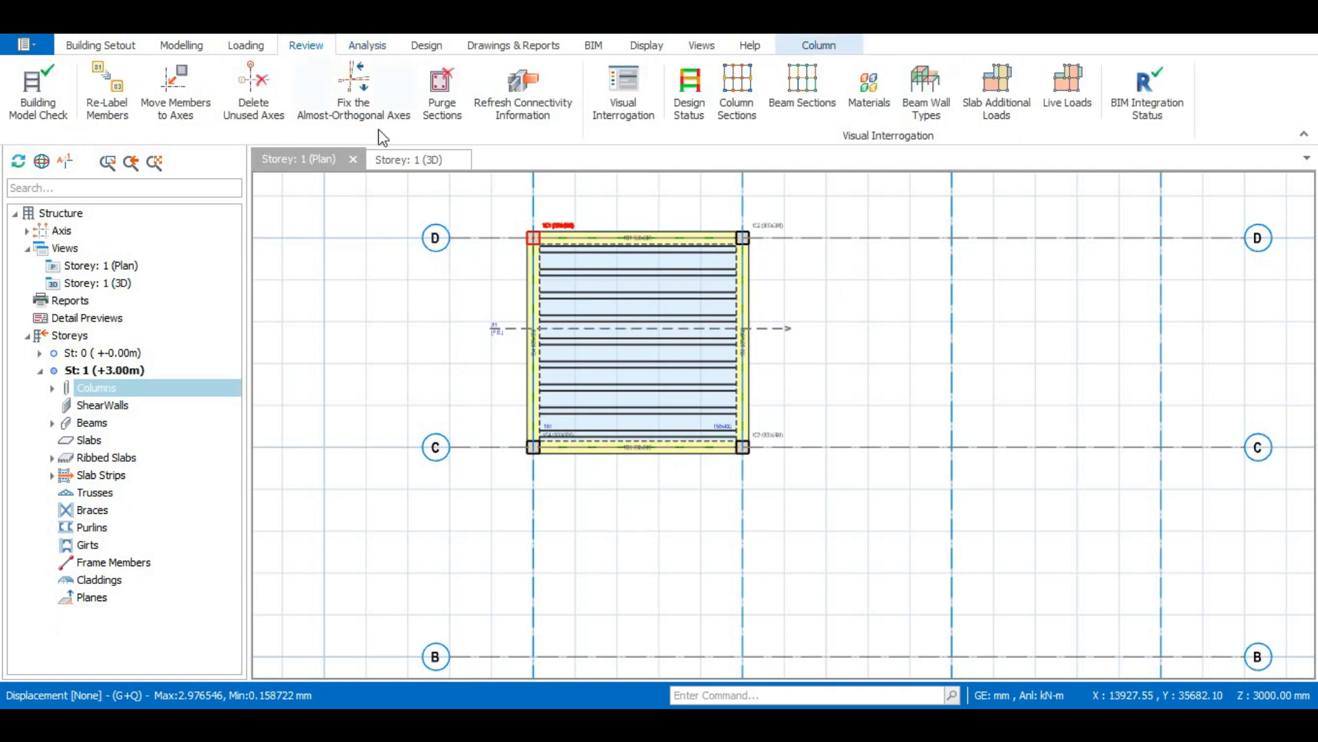
click(692, 104)
scroll(600, 250, up, 3)
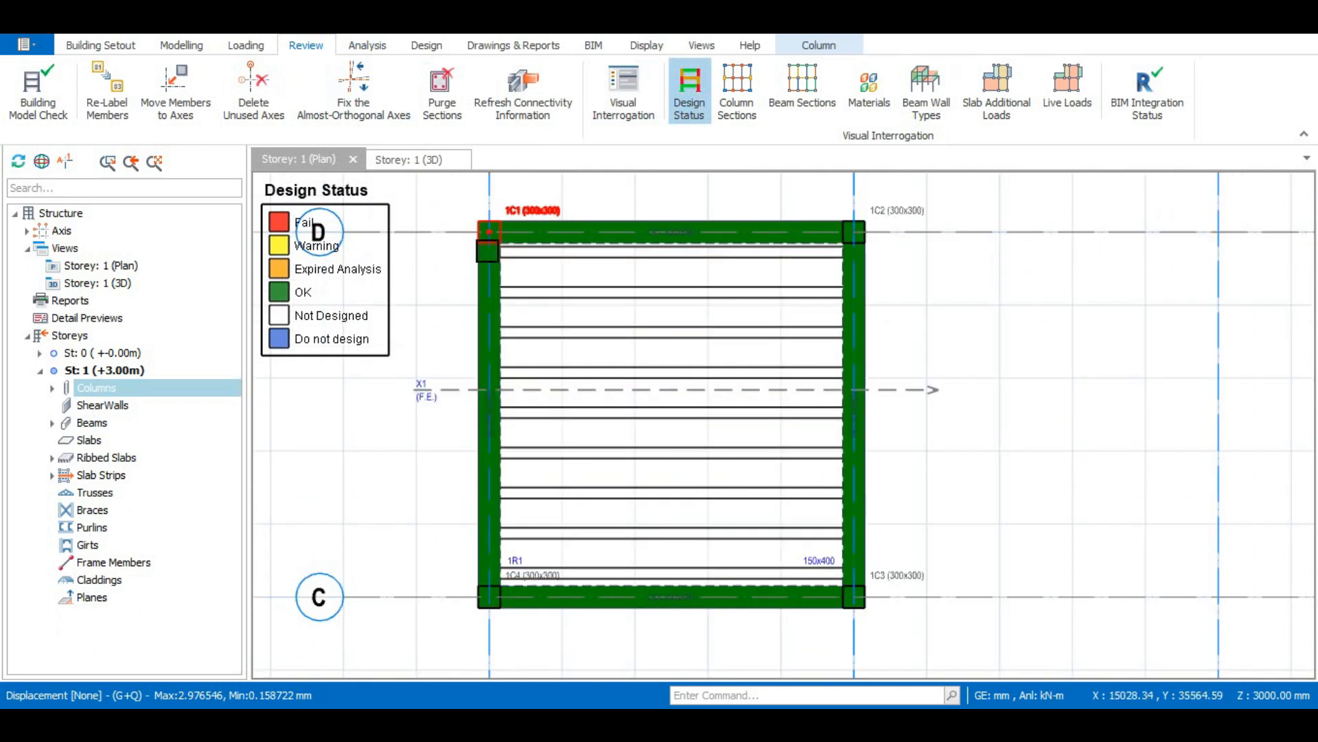
scroll(474, 292, down, 1)
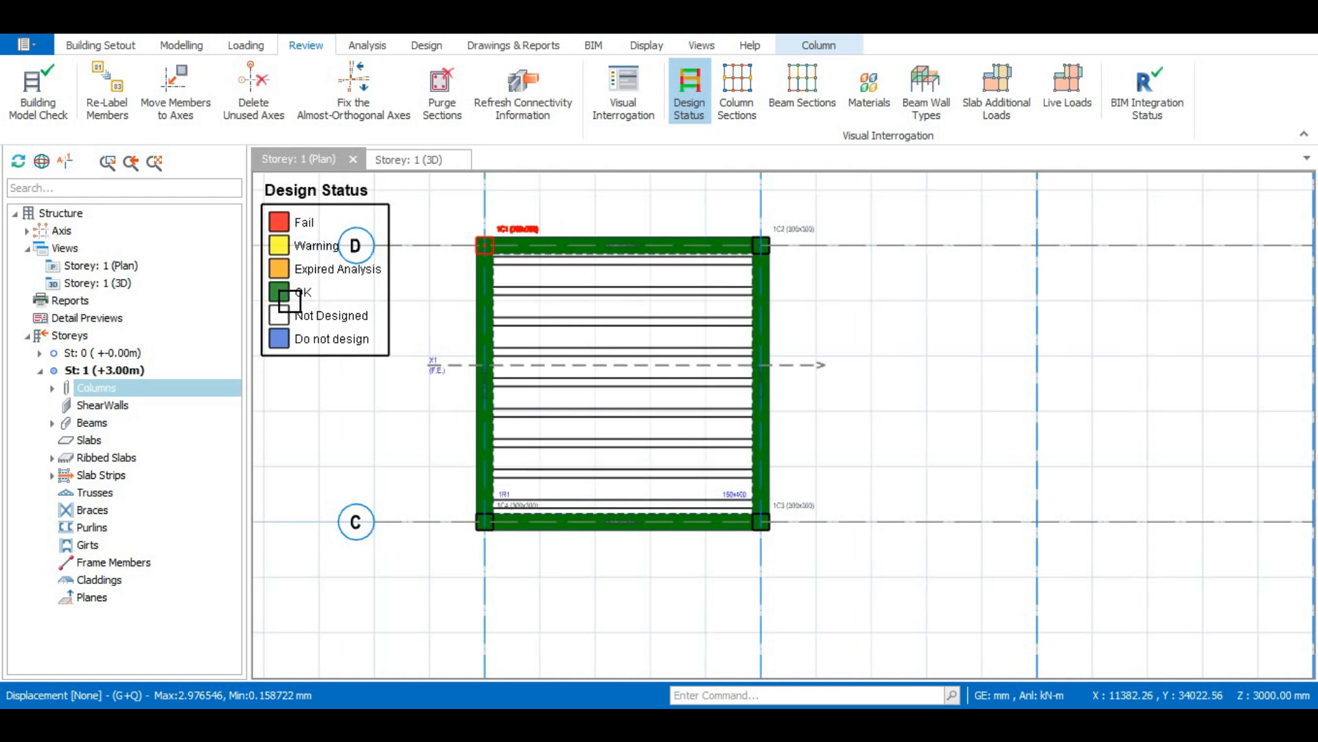
scroll(602, 236, down, 1)
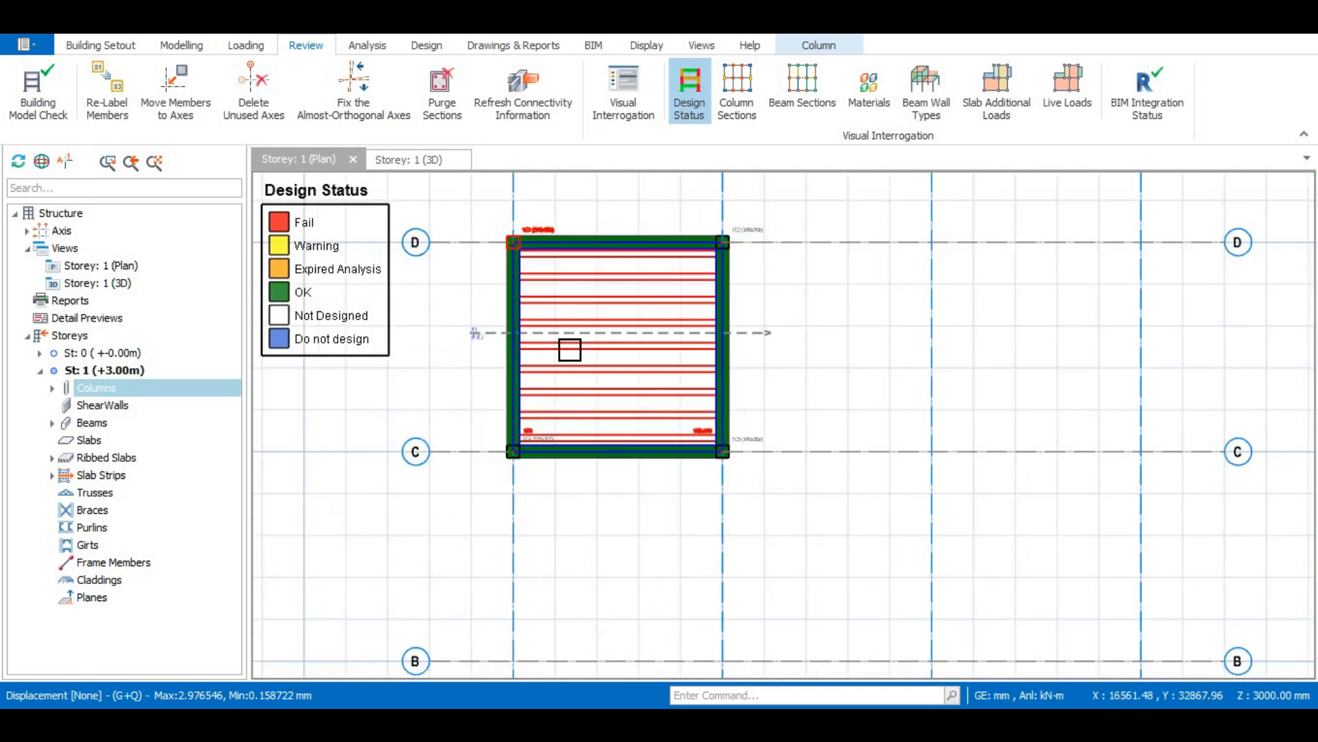
scroll(554, 317, up, 1)
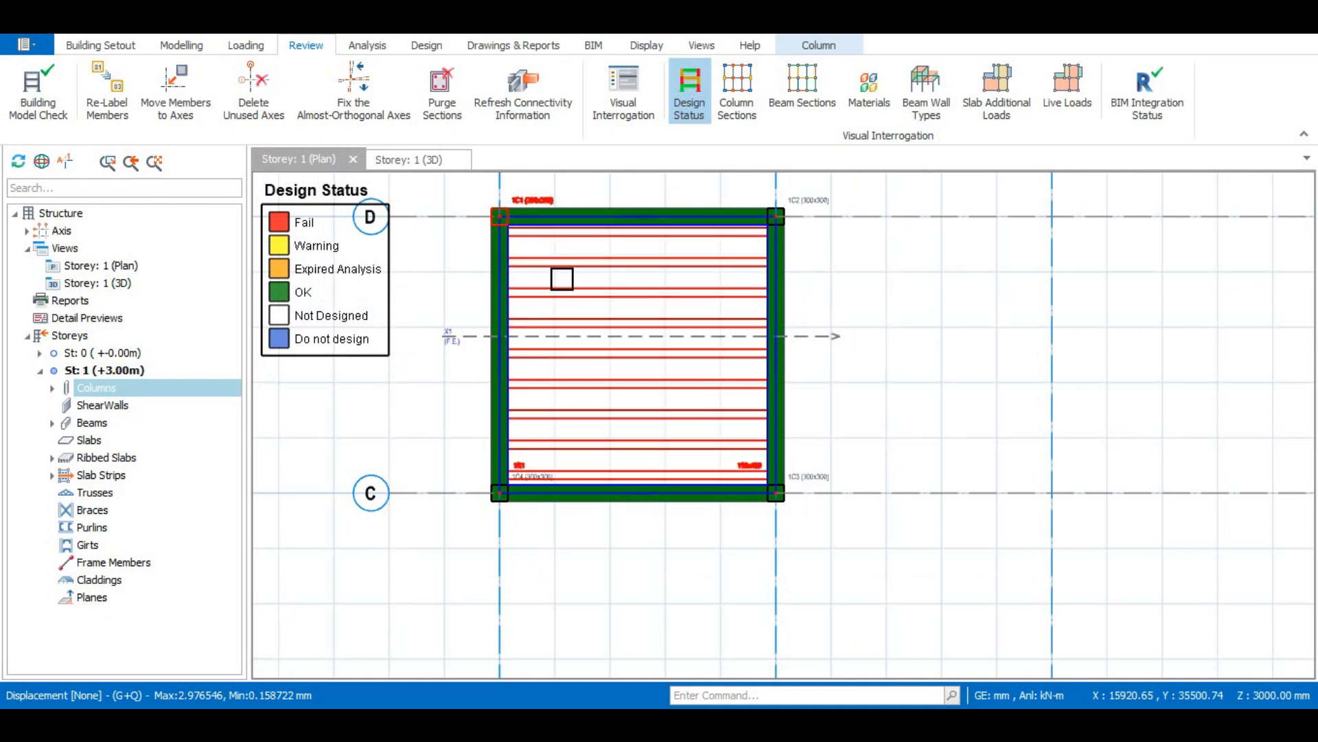
click(692, 88)
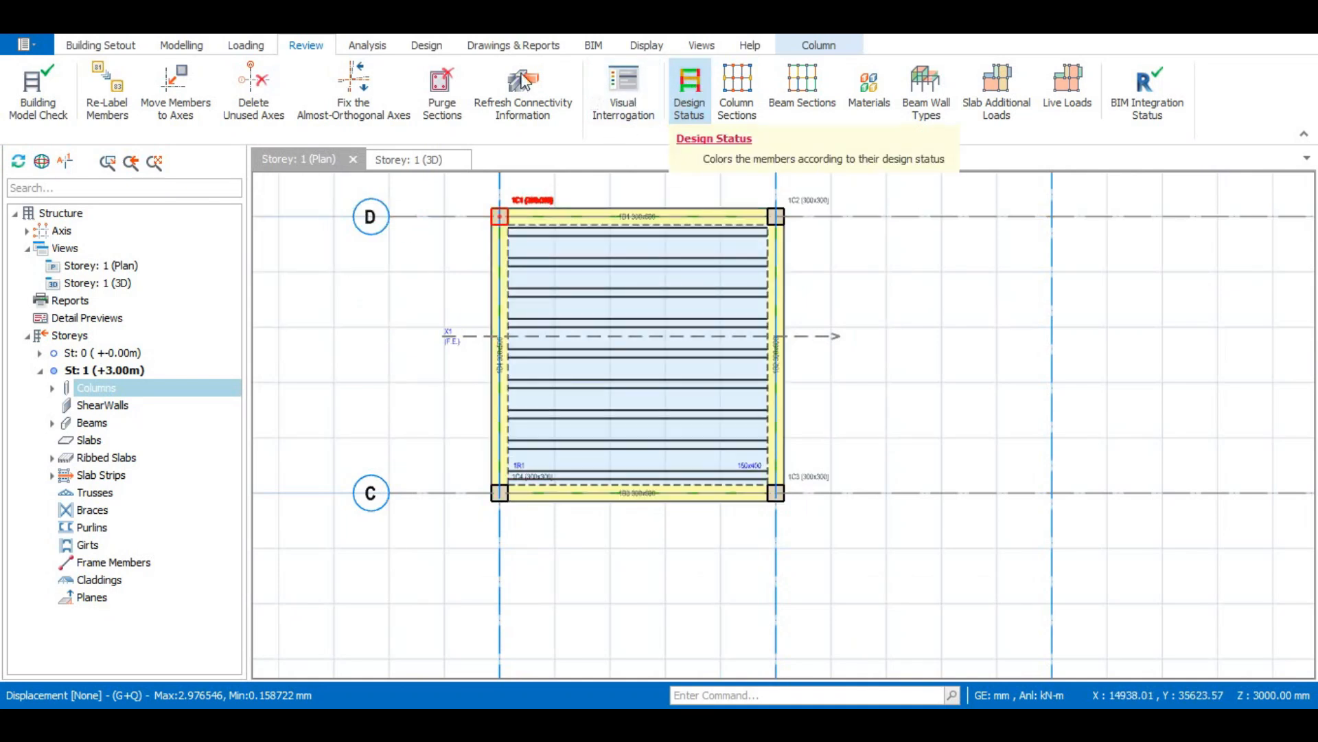
Open the rib beam section design list, check the design status of axis X1, and close it
click(422, 46)
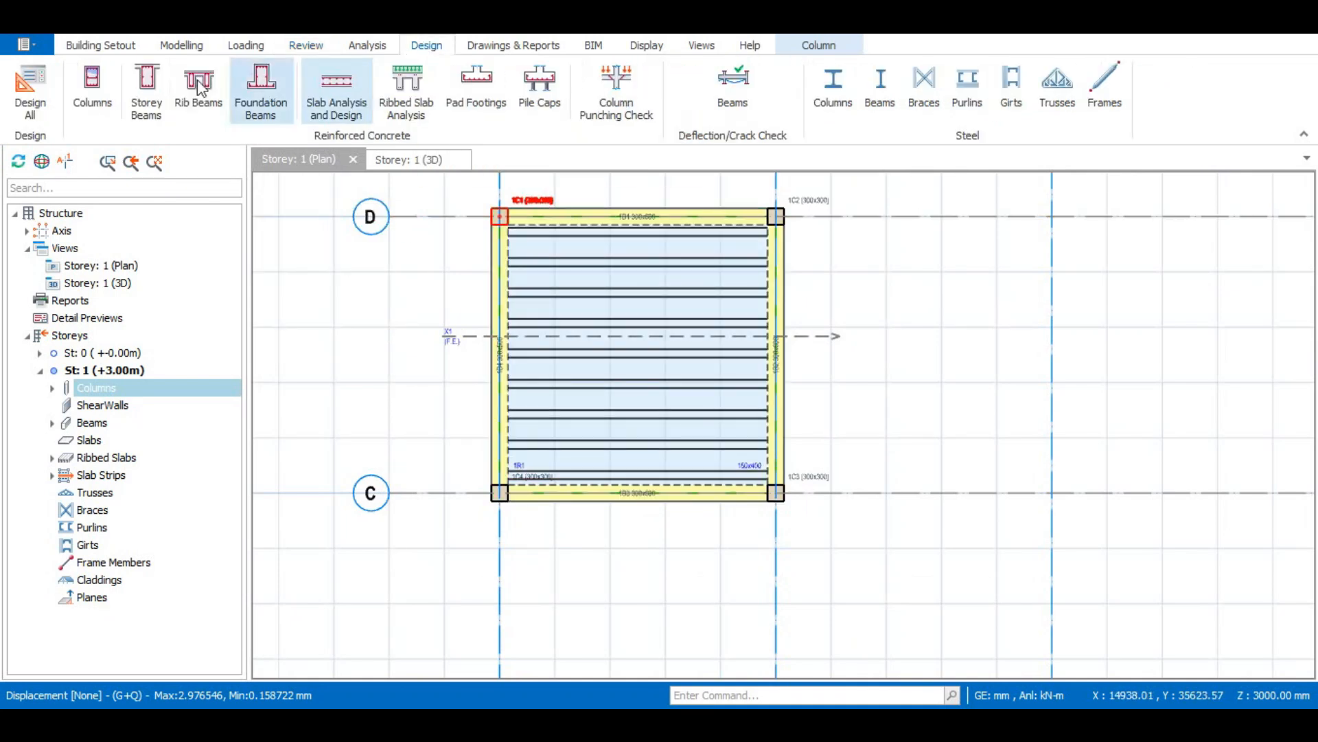
click(190, 98)
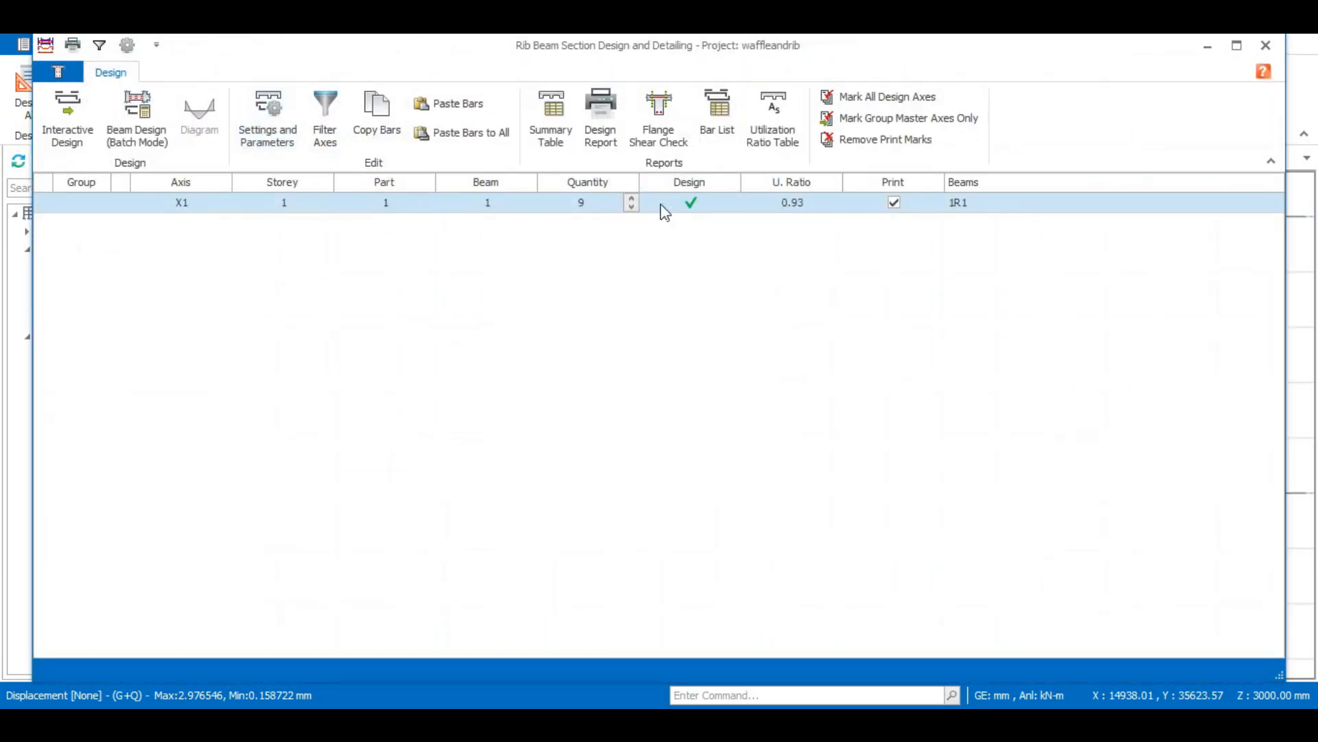
click(1265, 45)
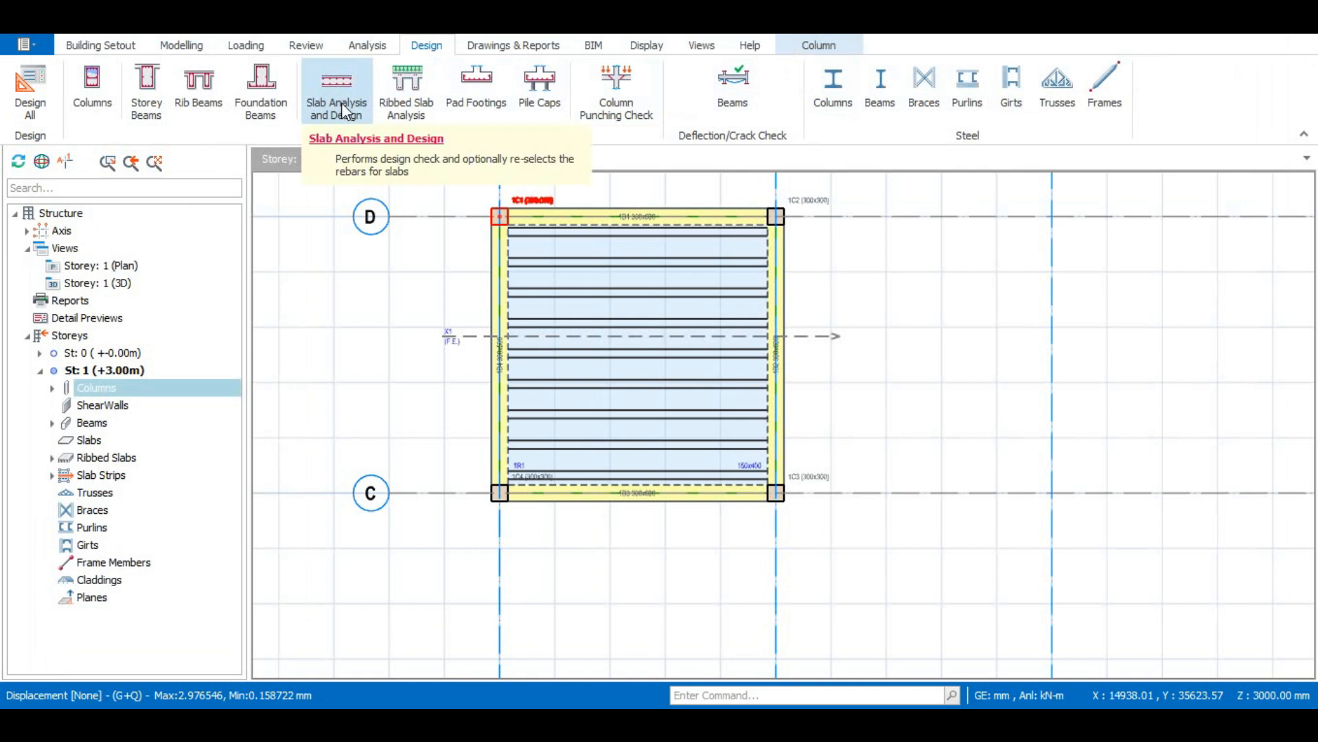
Run the ribbed slab analysis for all storeys, review the result report for axis X1, and close the analysis
click(421, 96)
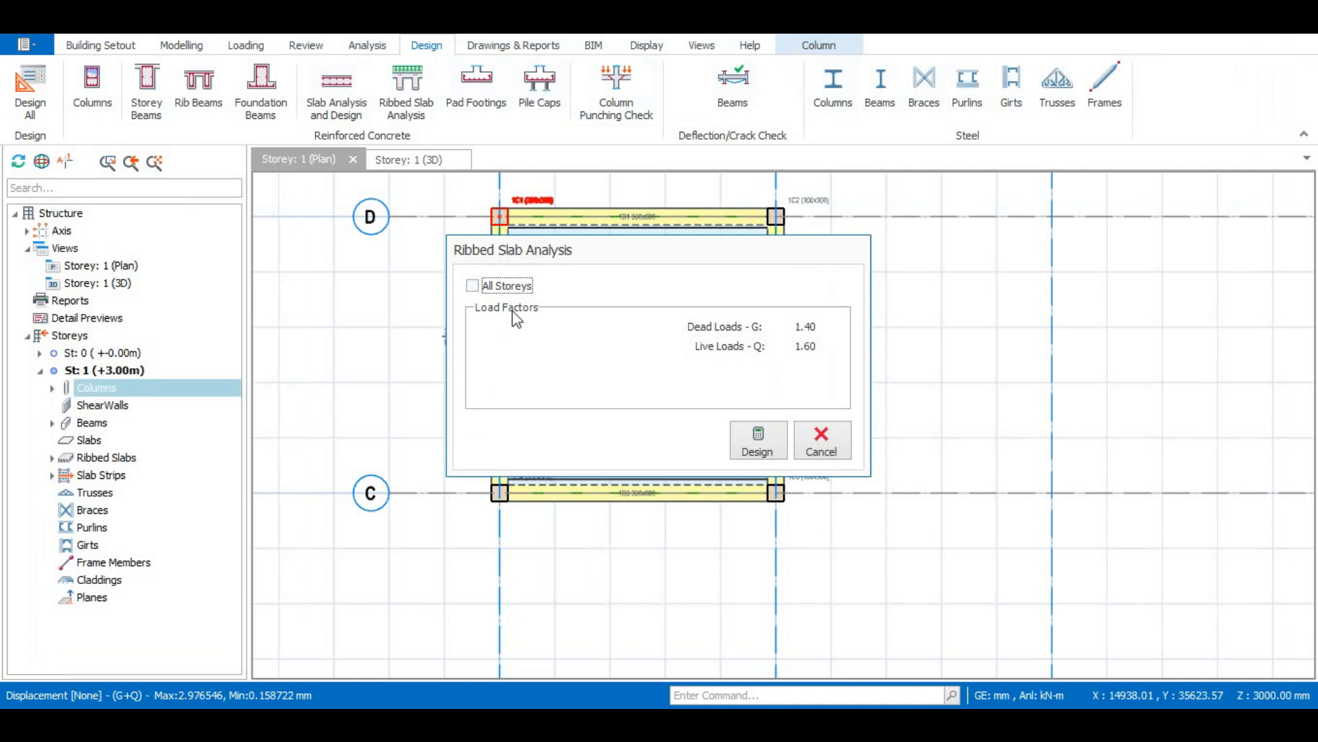
click(474, 287)
click(761, 445)
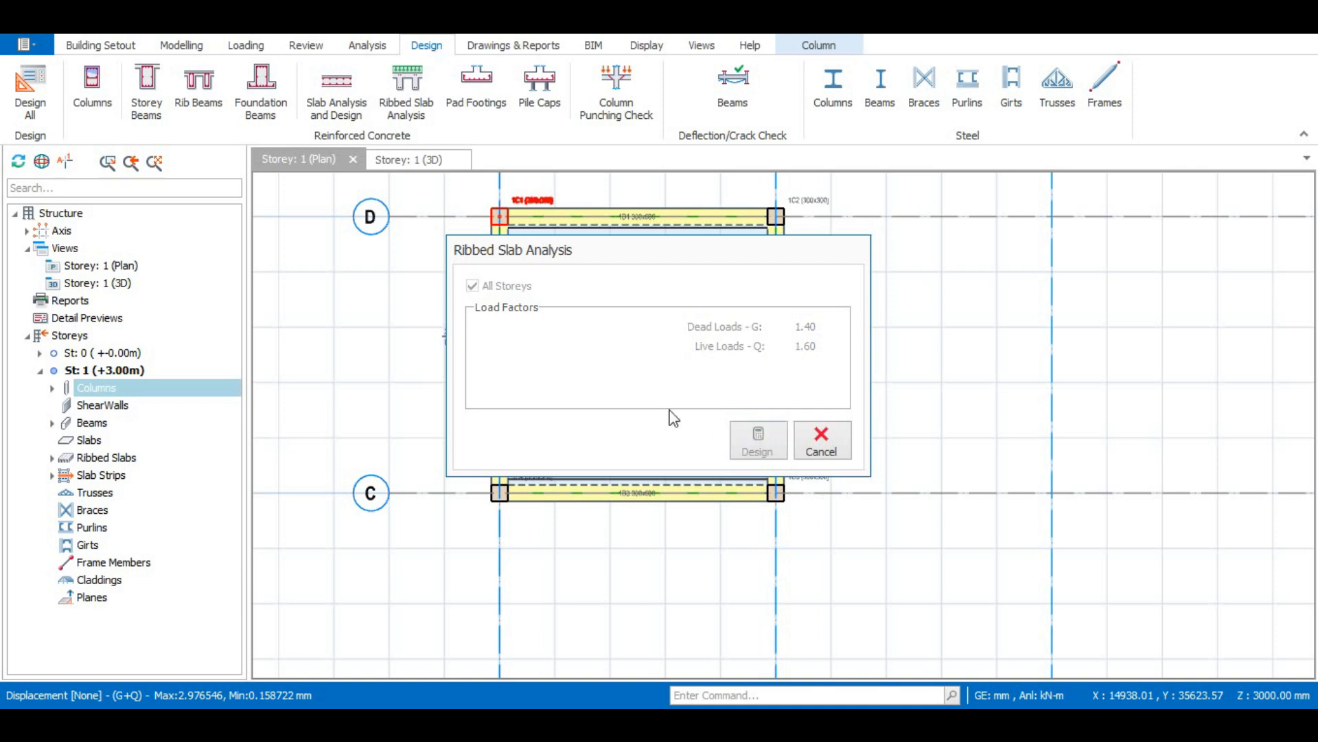
scroll(601, 337, down, 1)
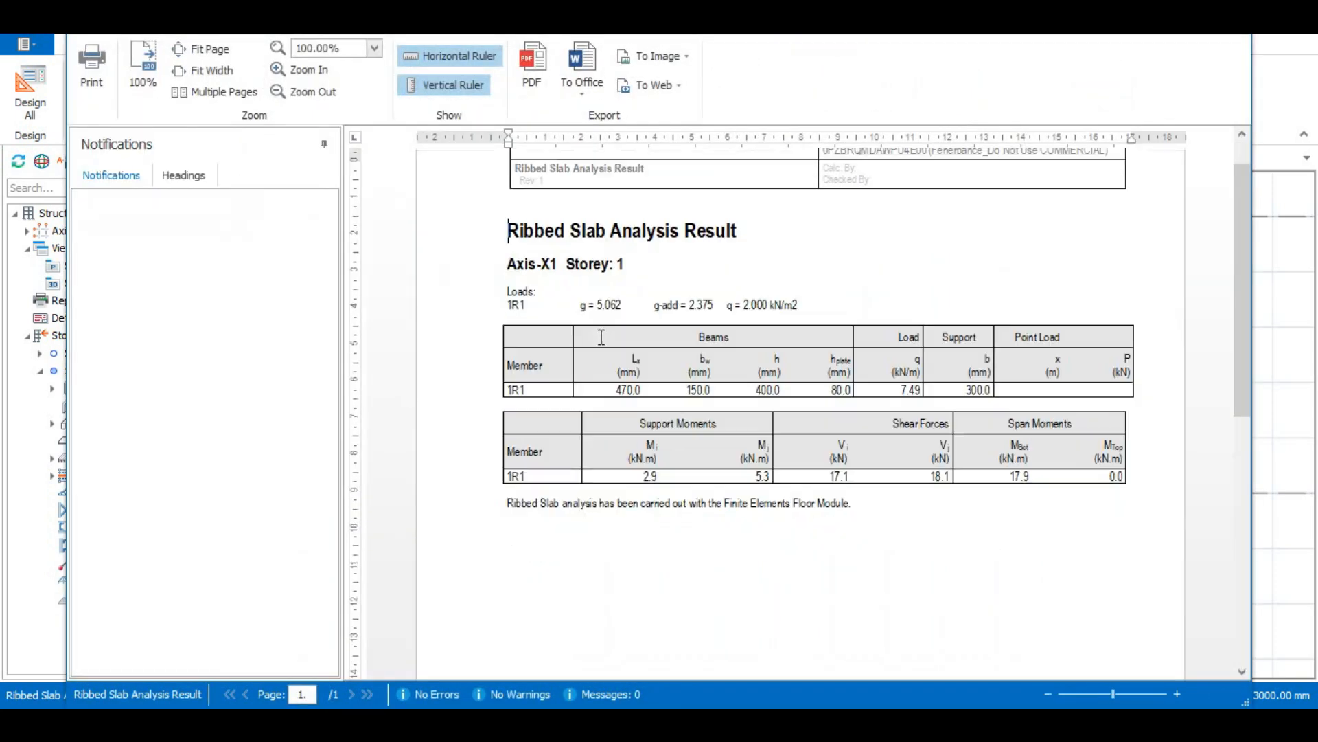
scroll(602, 370, up, 1)
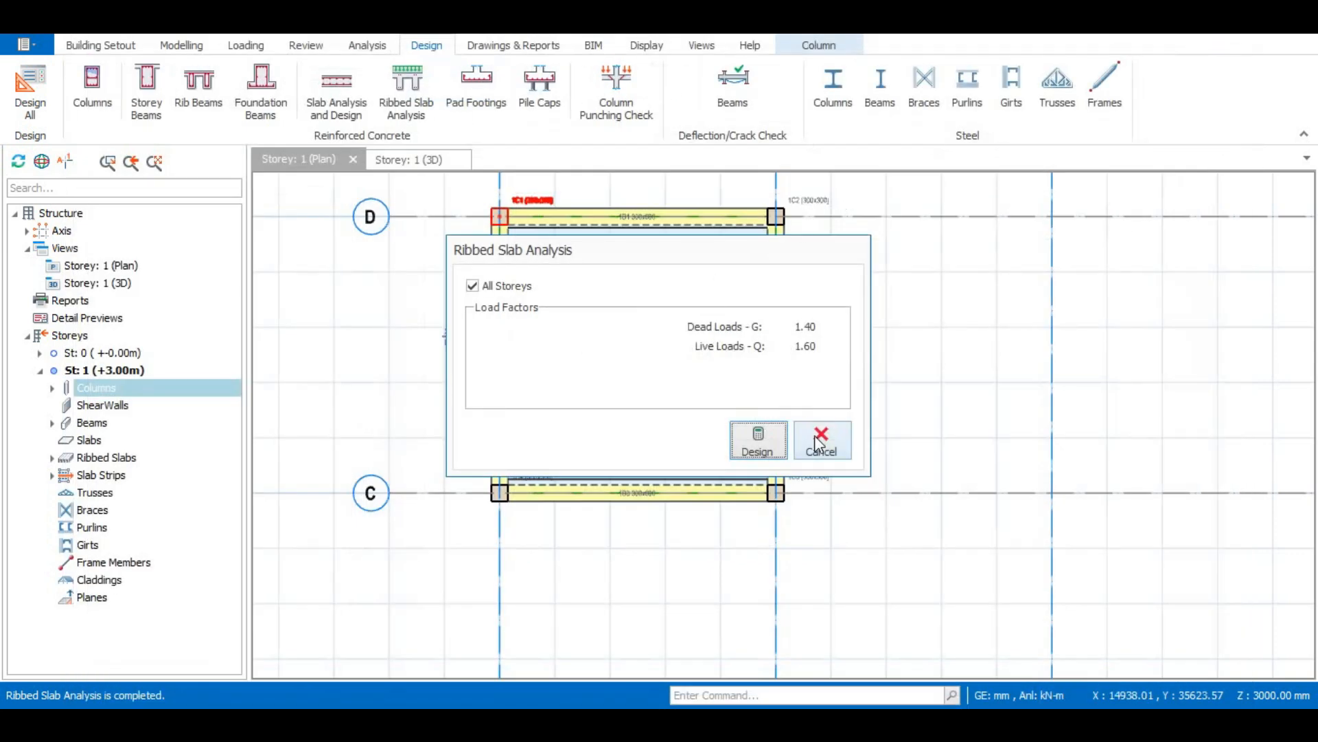
click(817, 438)
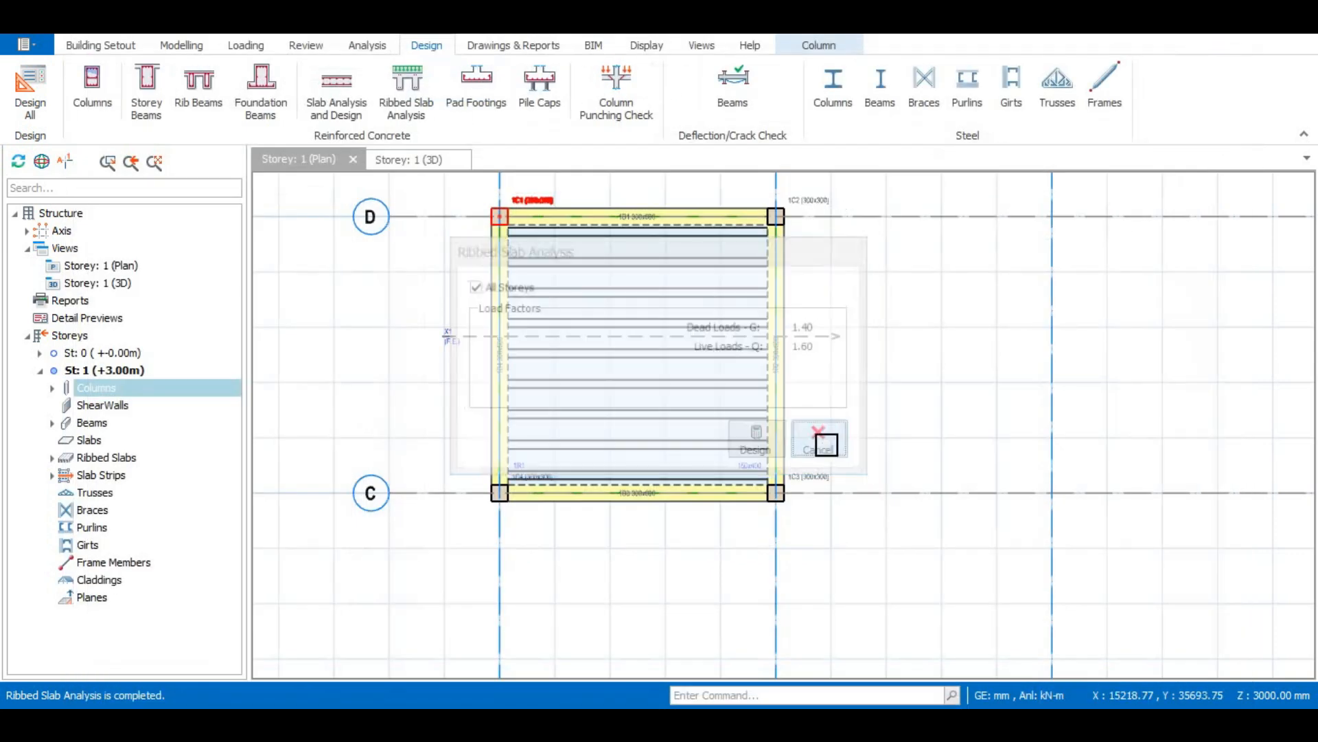
Reopen the rib beam design list, step the X1 quantity up and back to 9, review the row again, and close the list
mouse_move(551, 206)
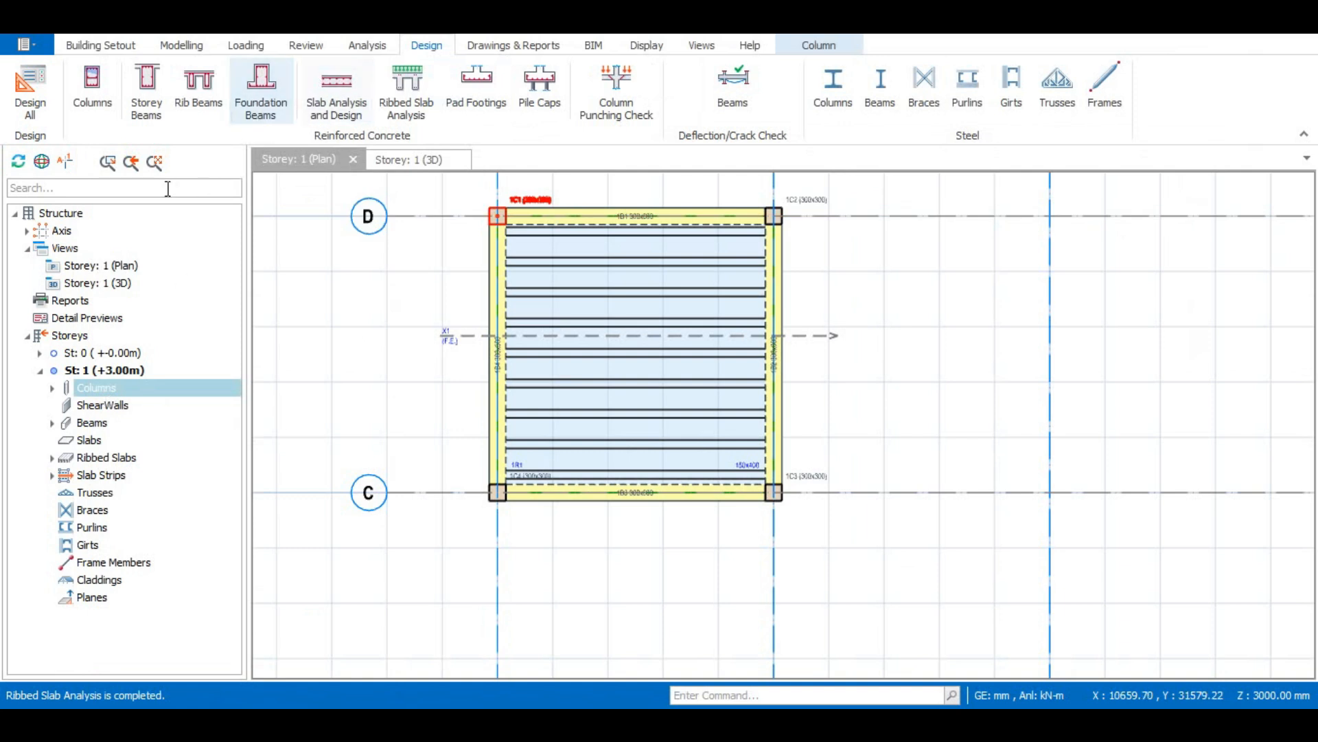
click(199, 102)
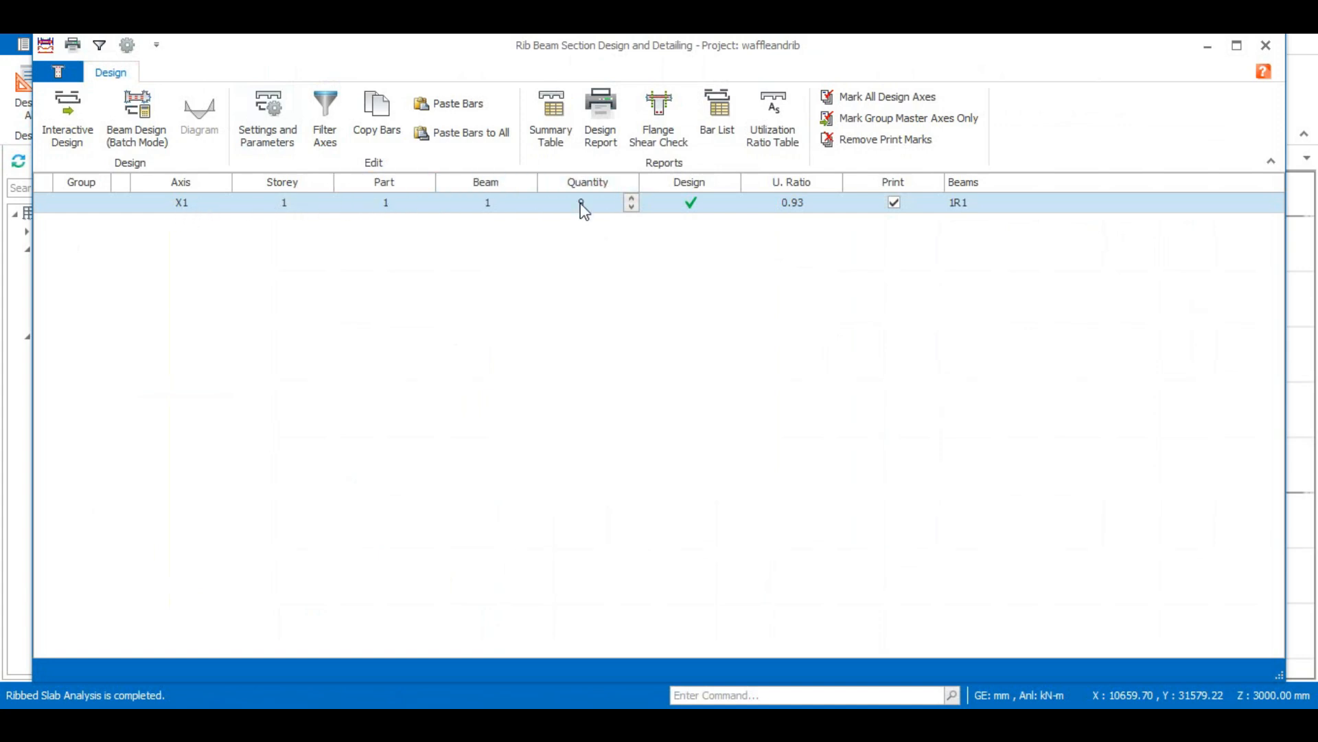
click(632, 200)
click(631, 208)
click(1277, 47)
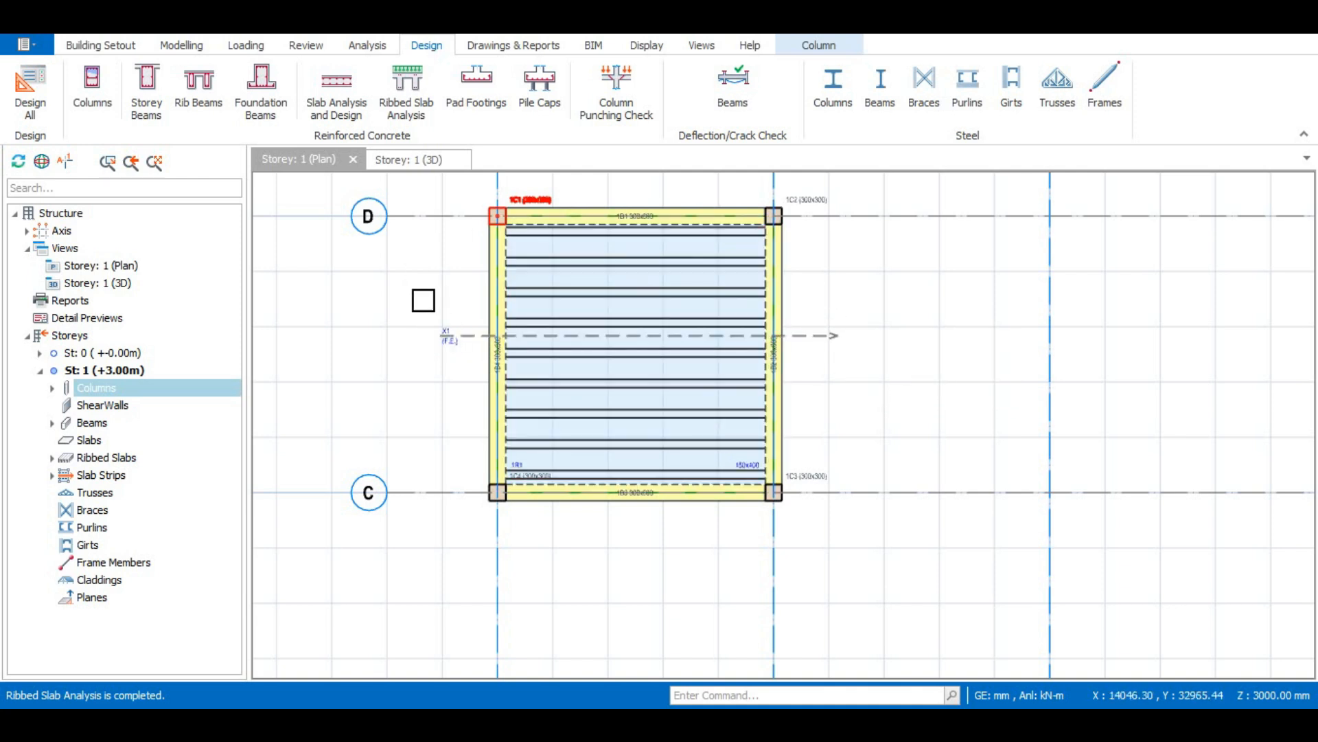
click(202, 83)
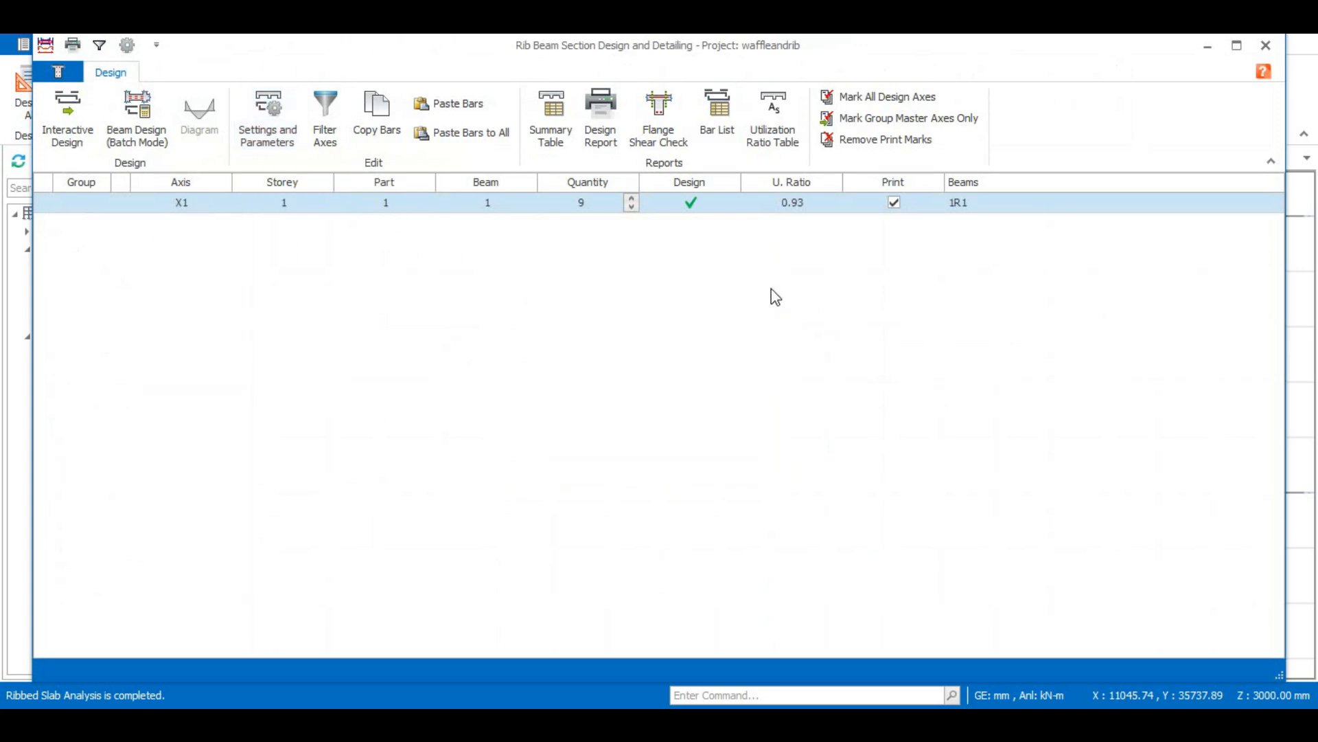
click(1267, 46)
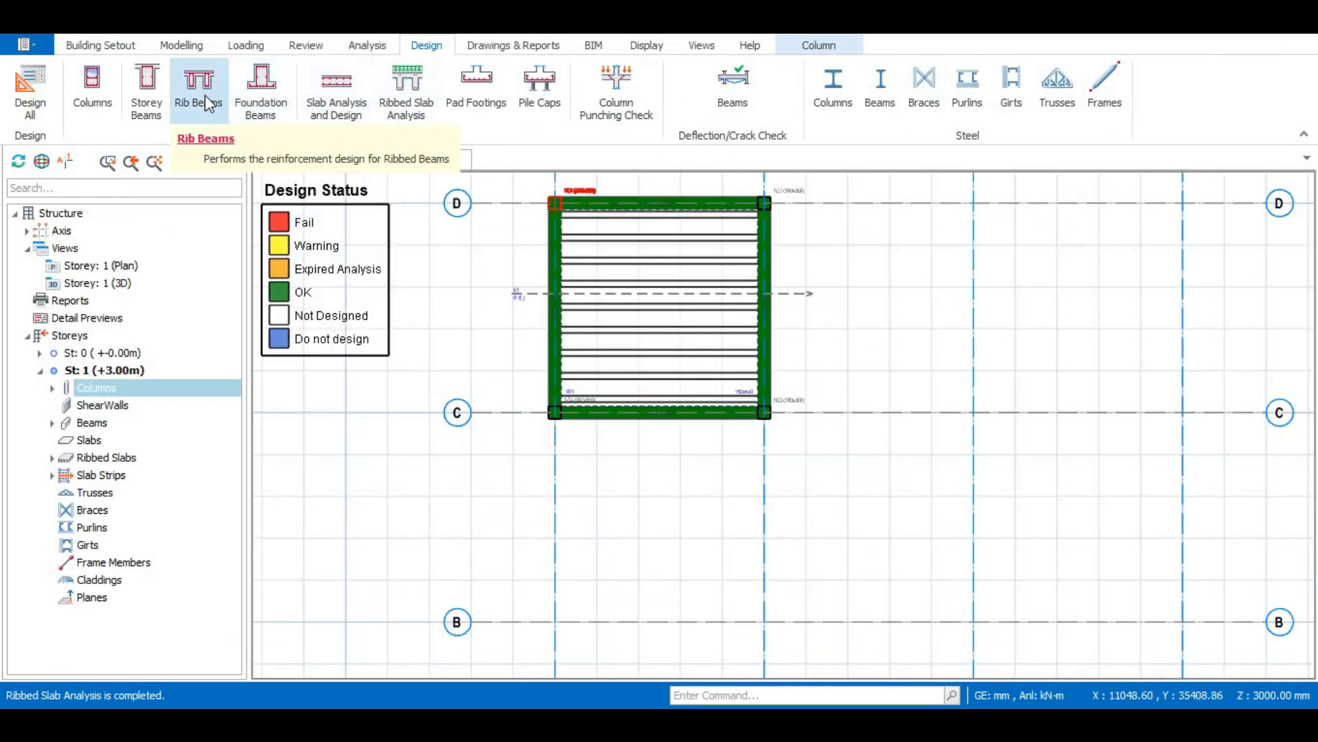
Generate the ribbed beam elevation drawing for Storey 1 (+3.00m)
click(516, 47)
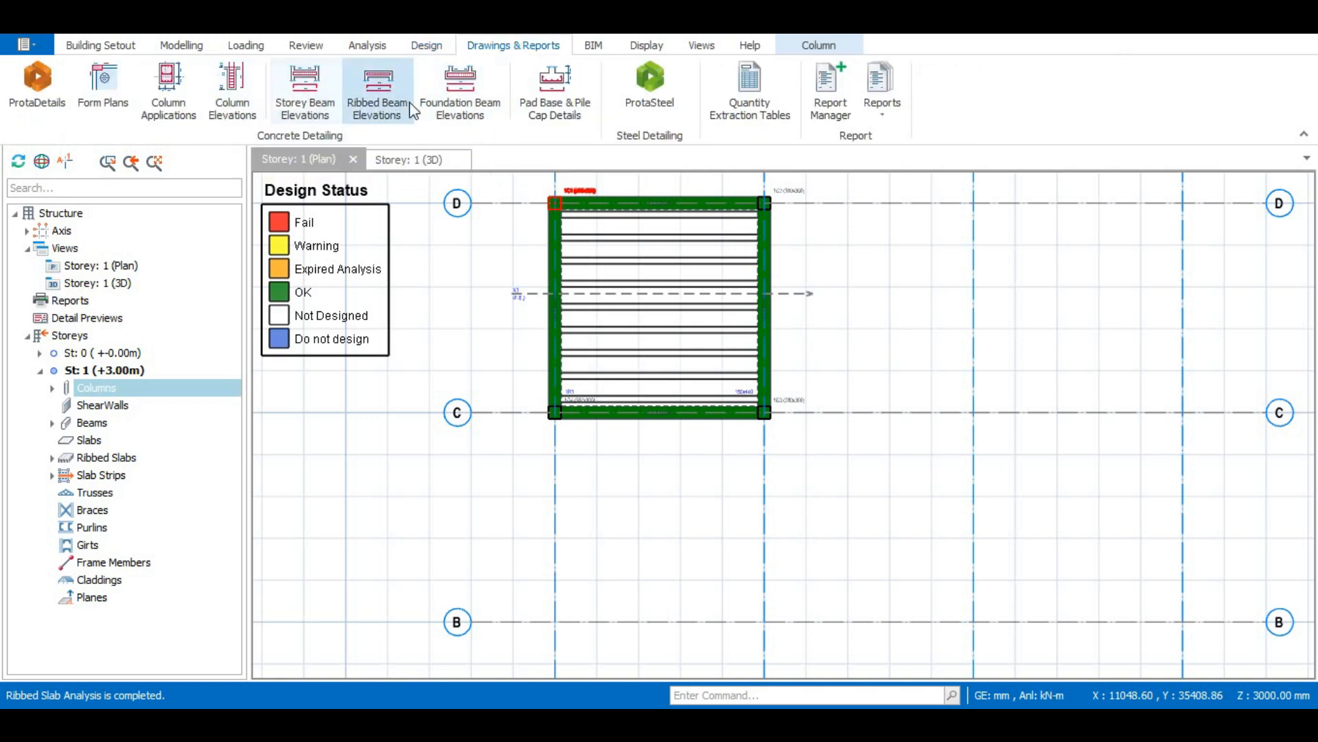
click(376, 85)
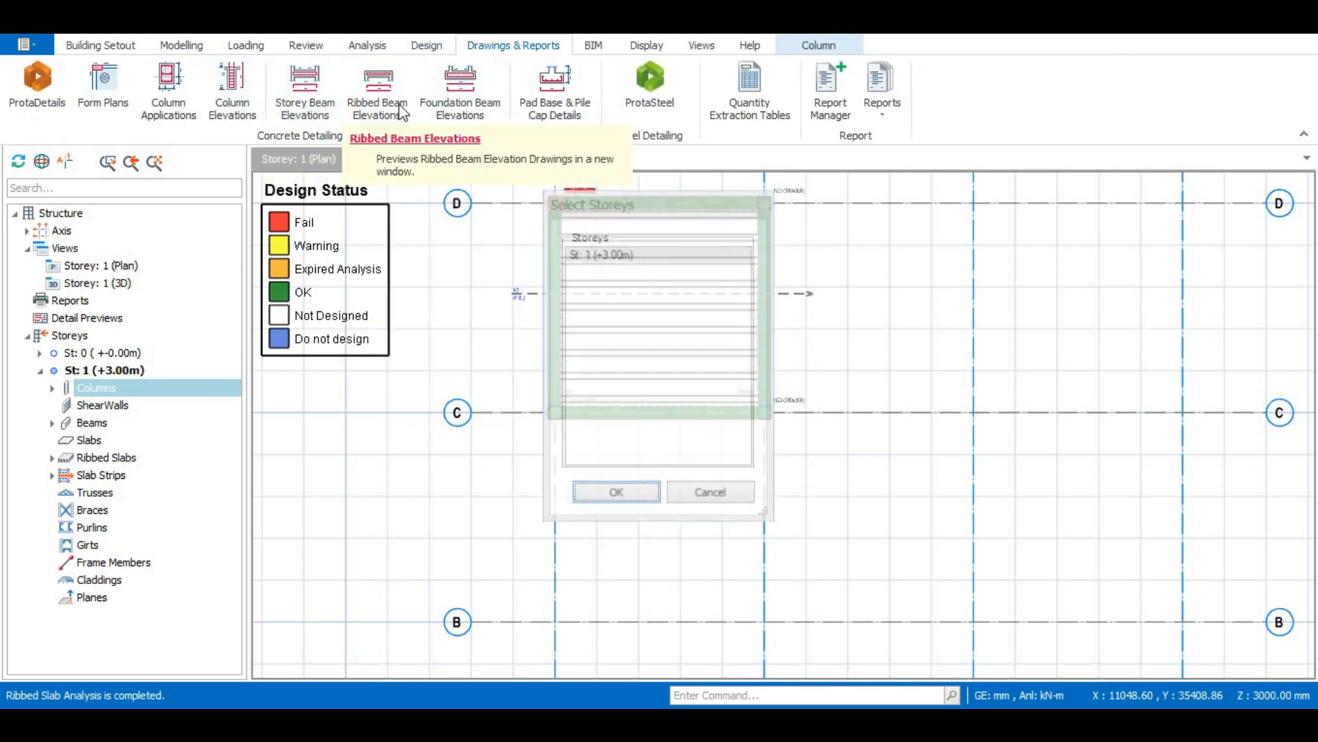
click(615, 493)
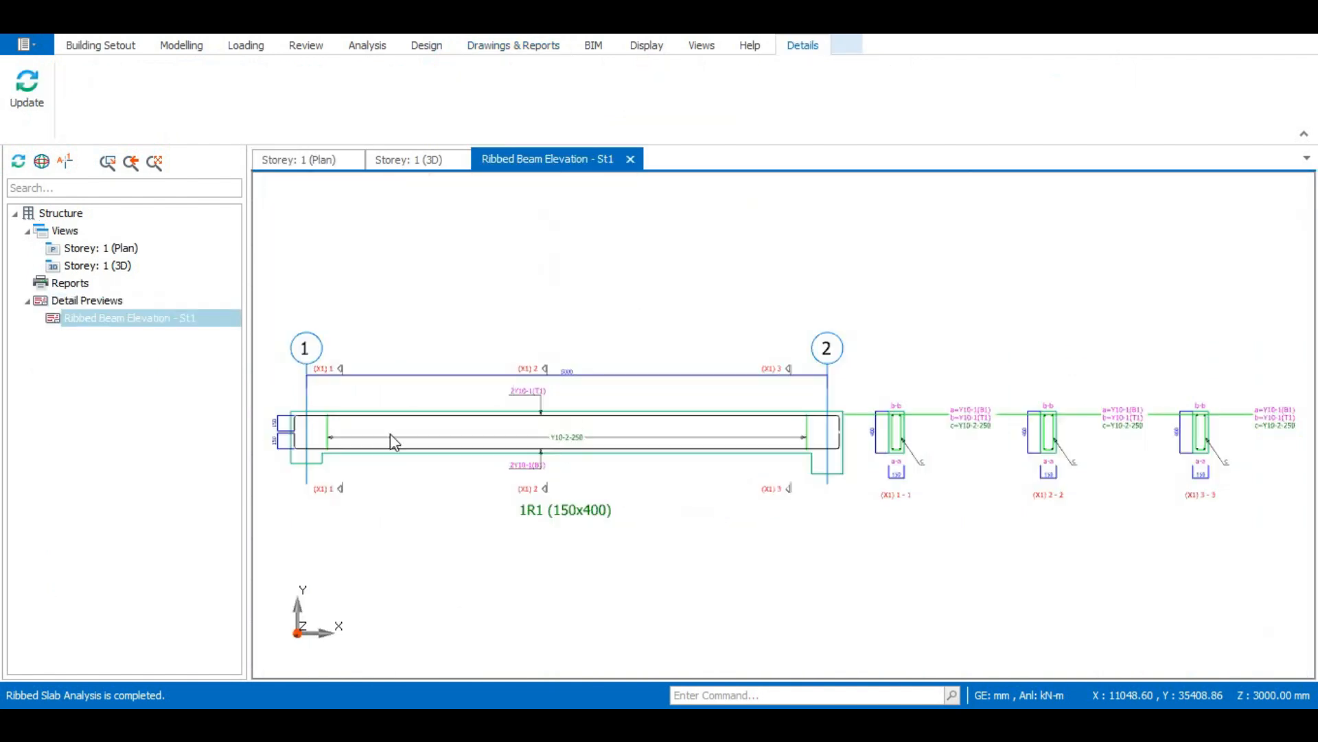
Examine rib 1R1's elevation, bar and link labels, and its three cross-sections, and close the drawing
scroll(270, 412, up, 3)
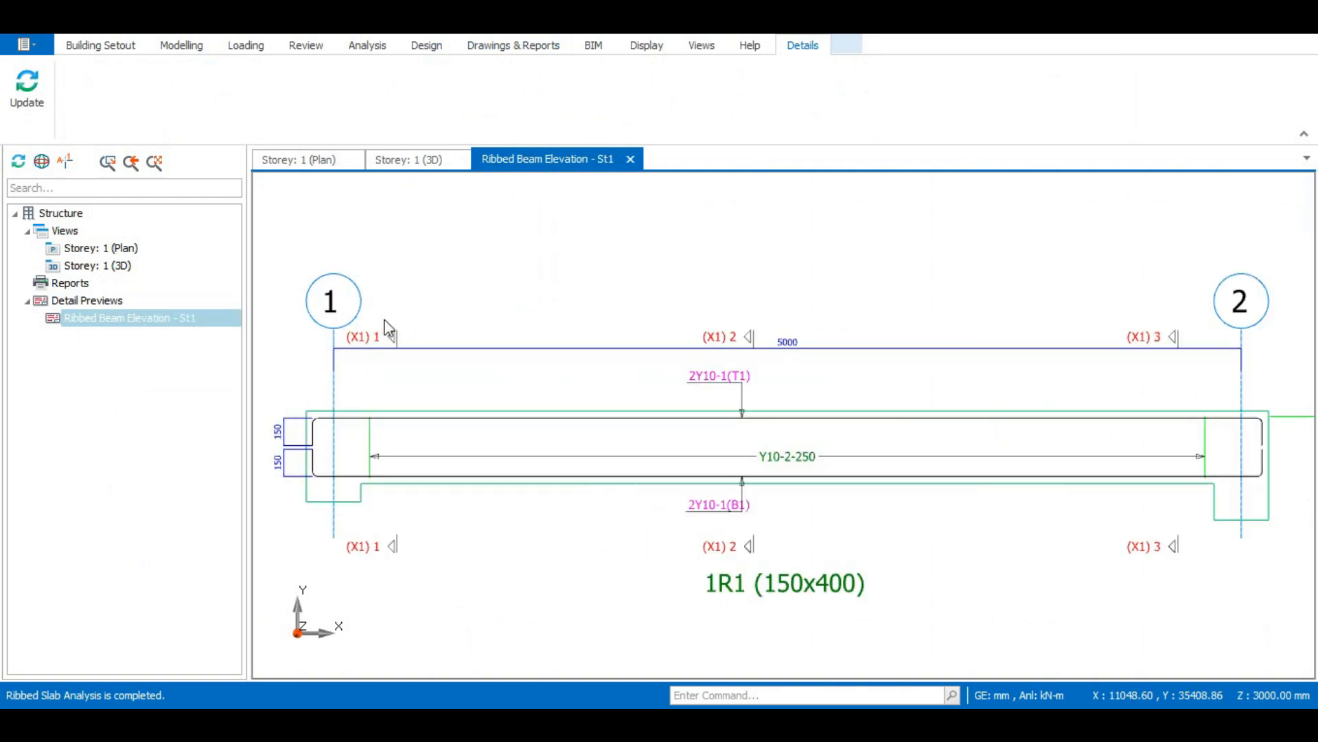
scroll(381, 301, down, 2)
scroll(366, 416, up, 2)
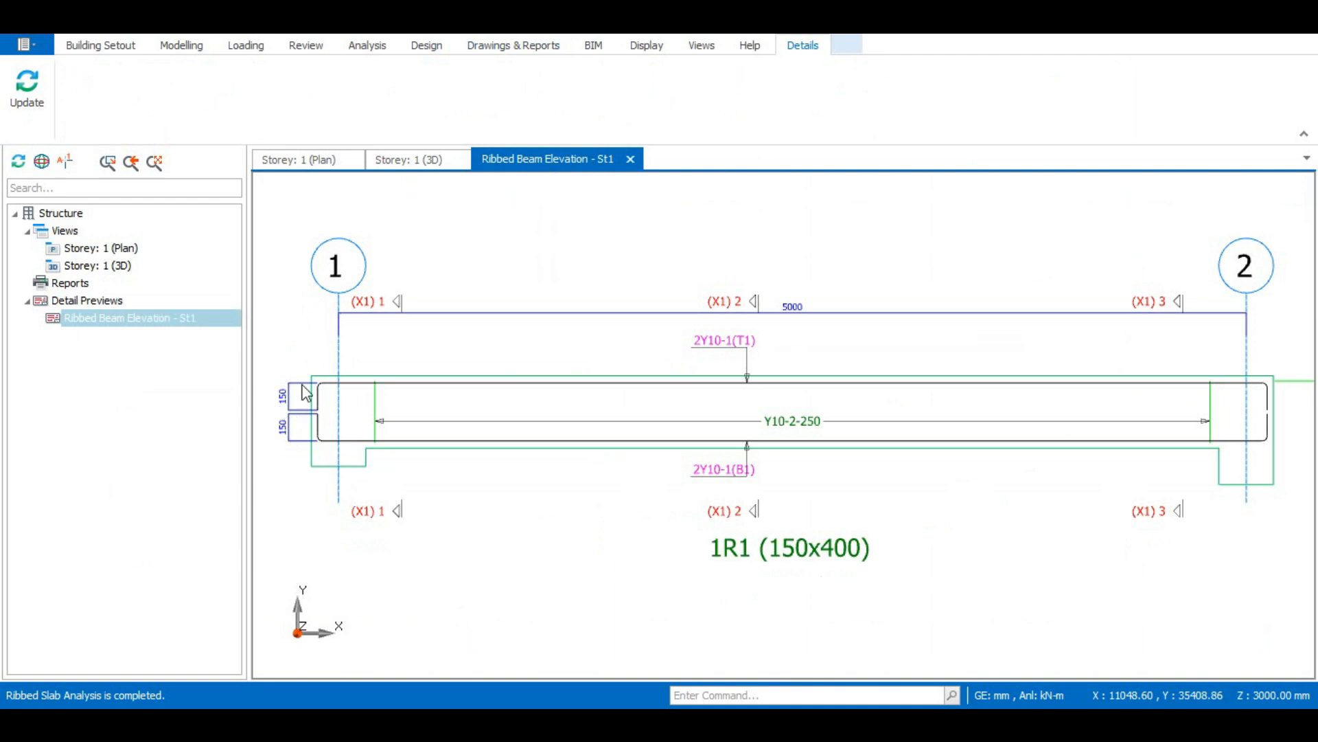
scroll(295, 356, down, 2)
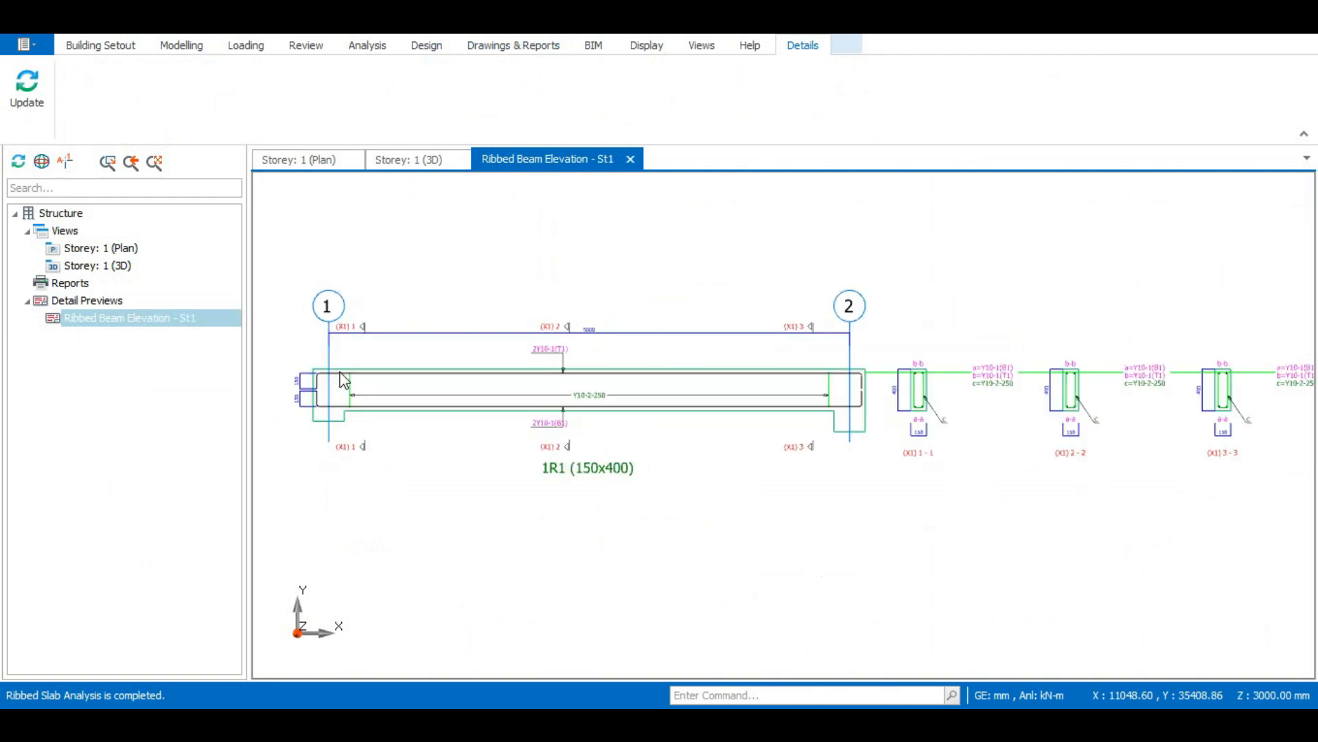
scroll(948, 387, up, 2)
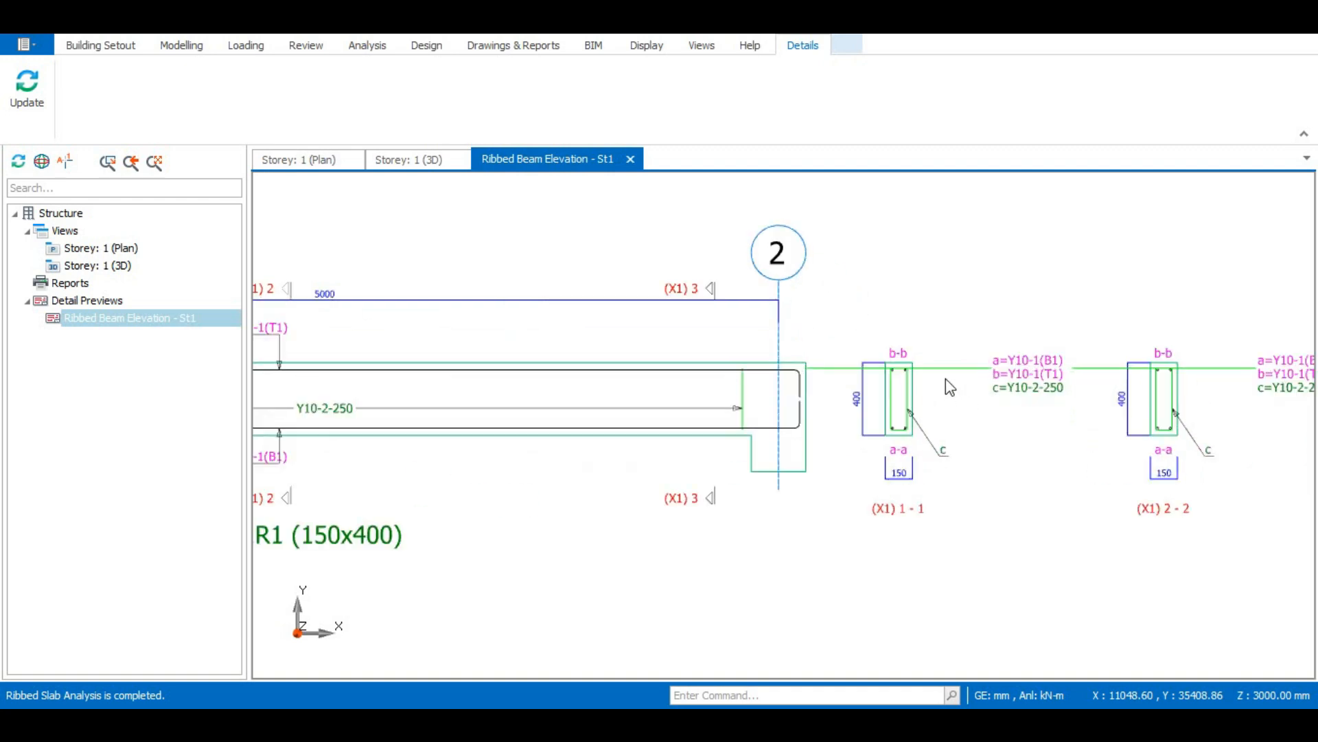
scroll(894, 379, up, 1)
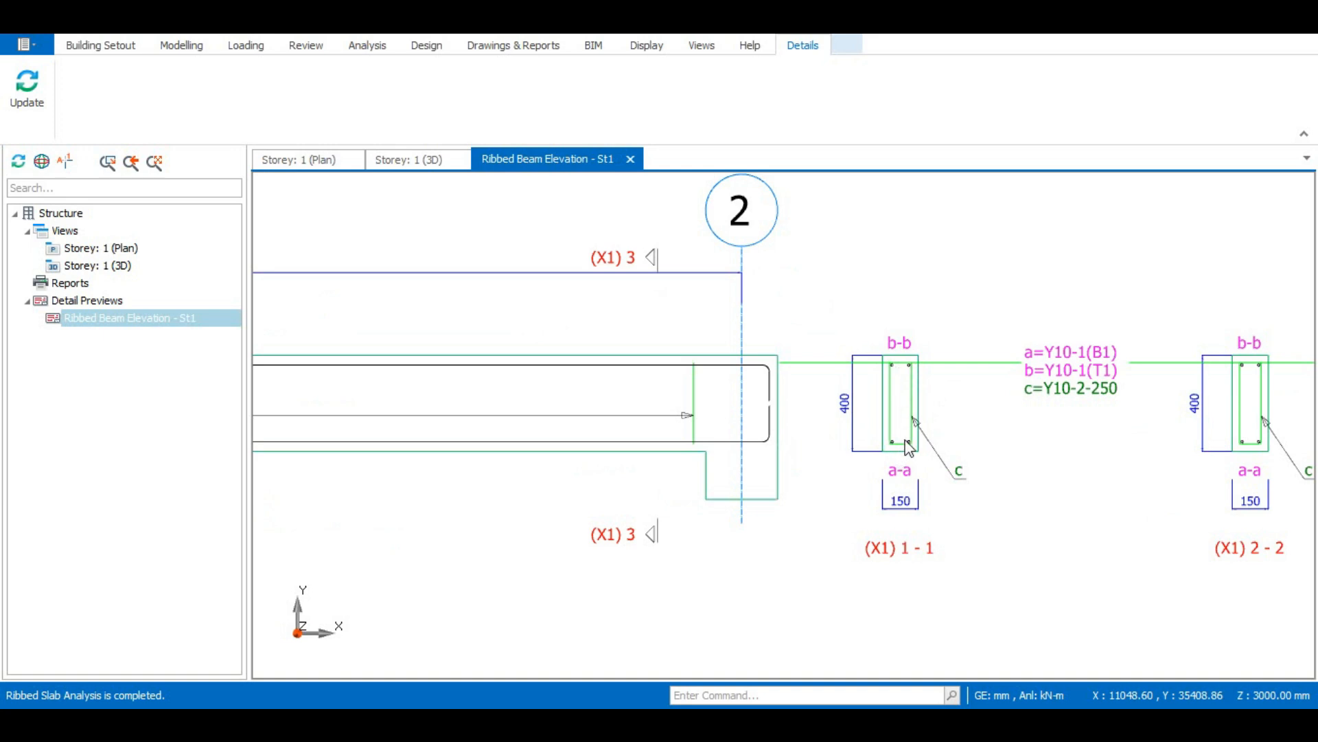
scroll(928, 350, down, 1)
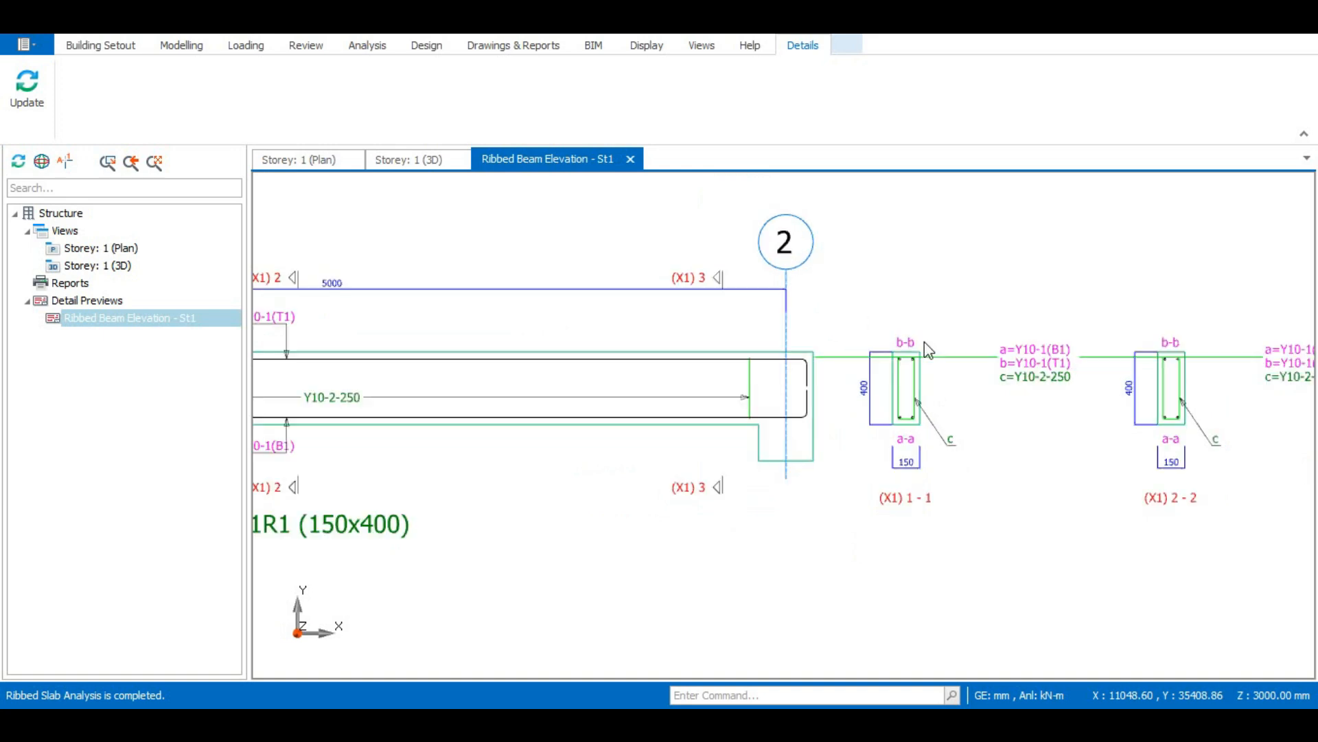
scroll(901, 357, up, 1)
scroll(872, 364, down, 1)
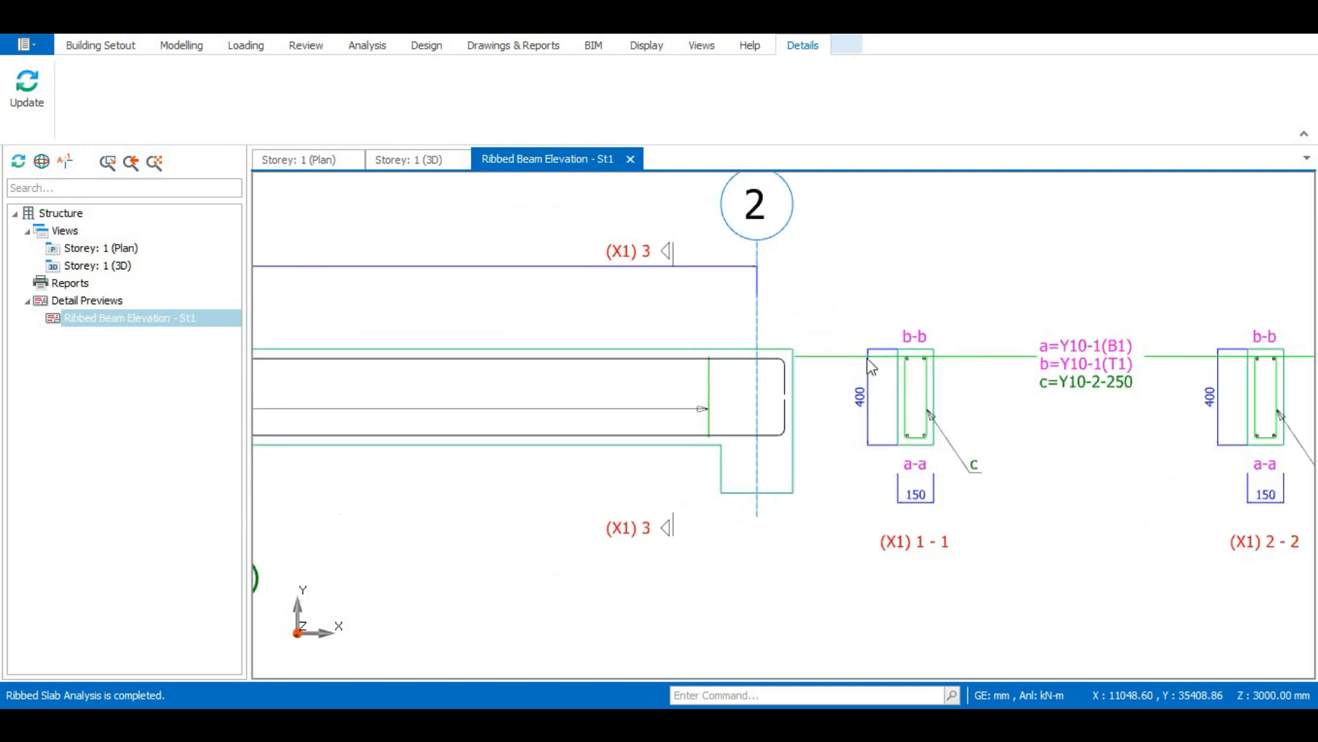
scroll(885, 361, down, 1)
scroll(951, 390, down, 1)
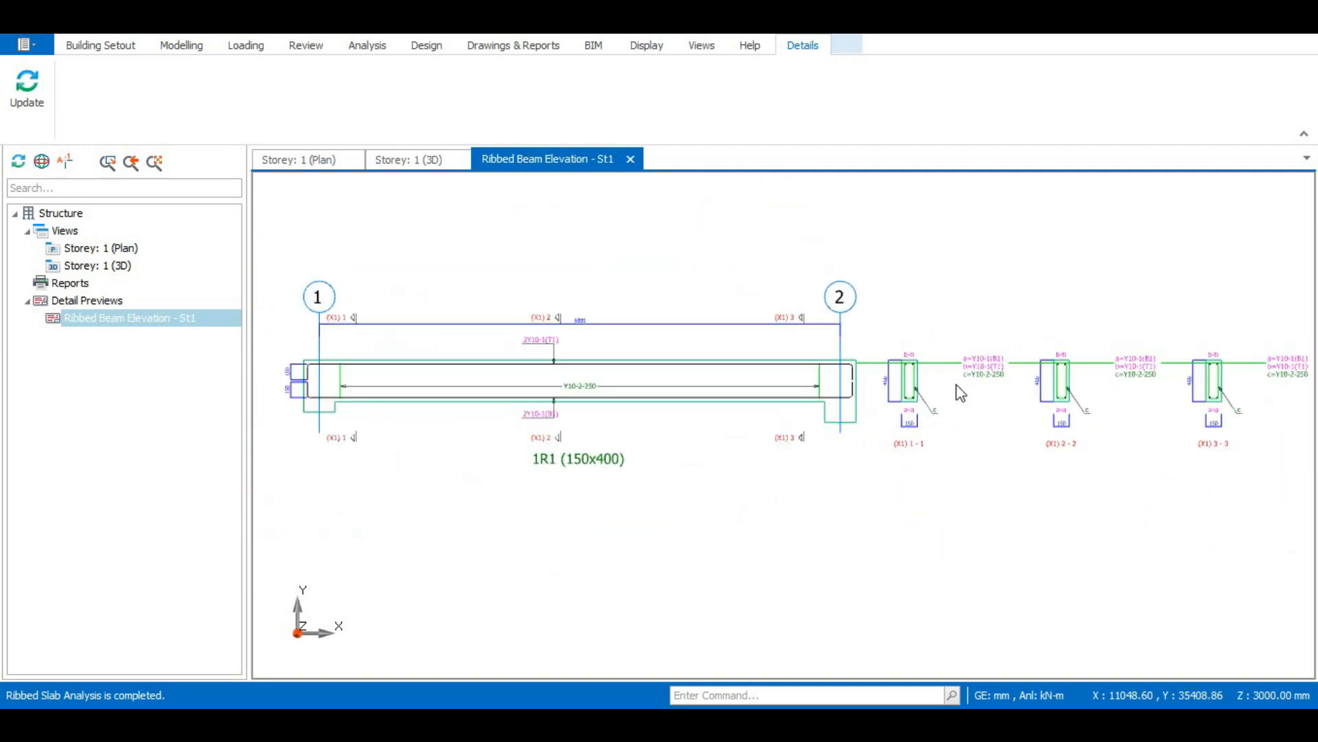
scroll(522, 339, up, 2)
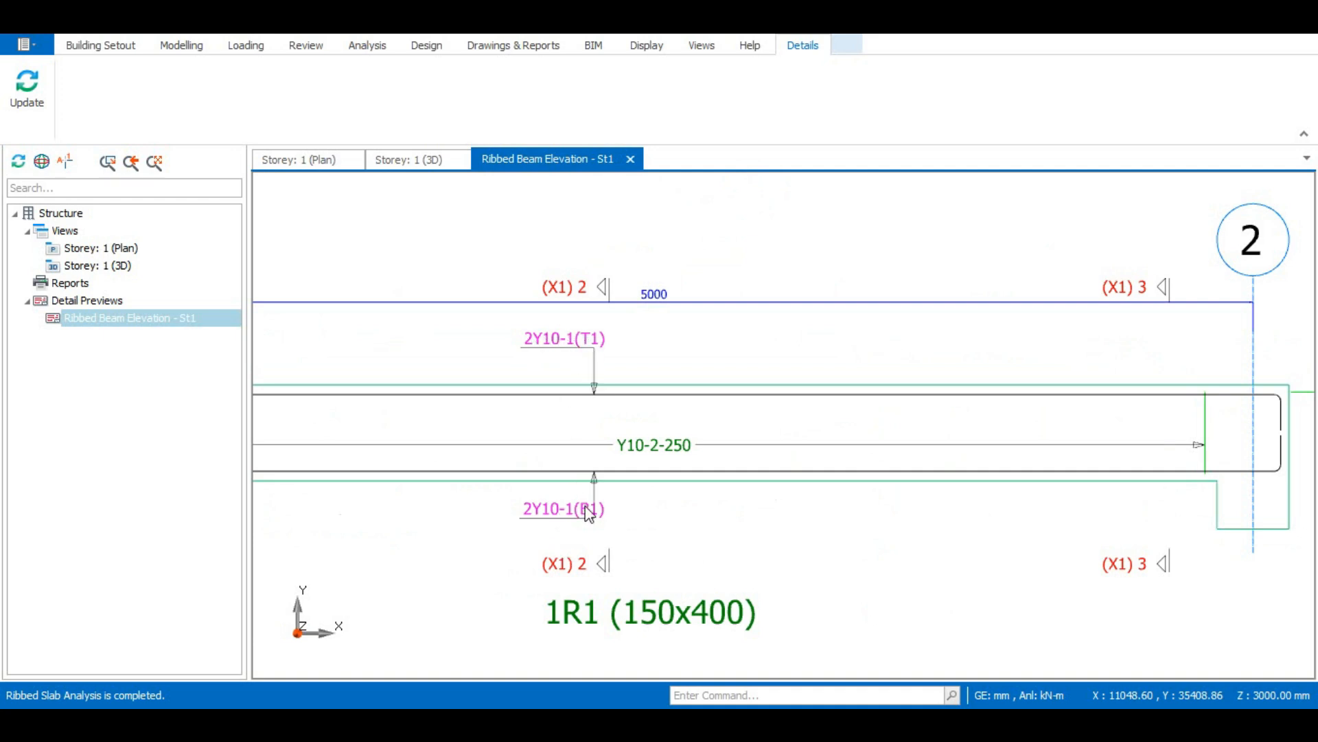
scroll(587, 450, down, 3)
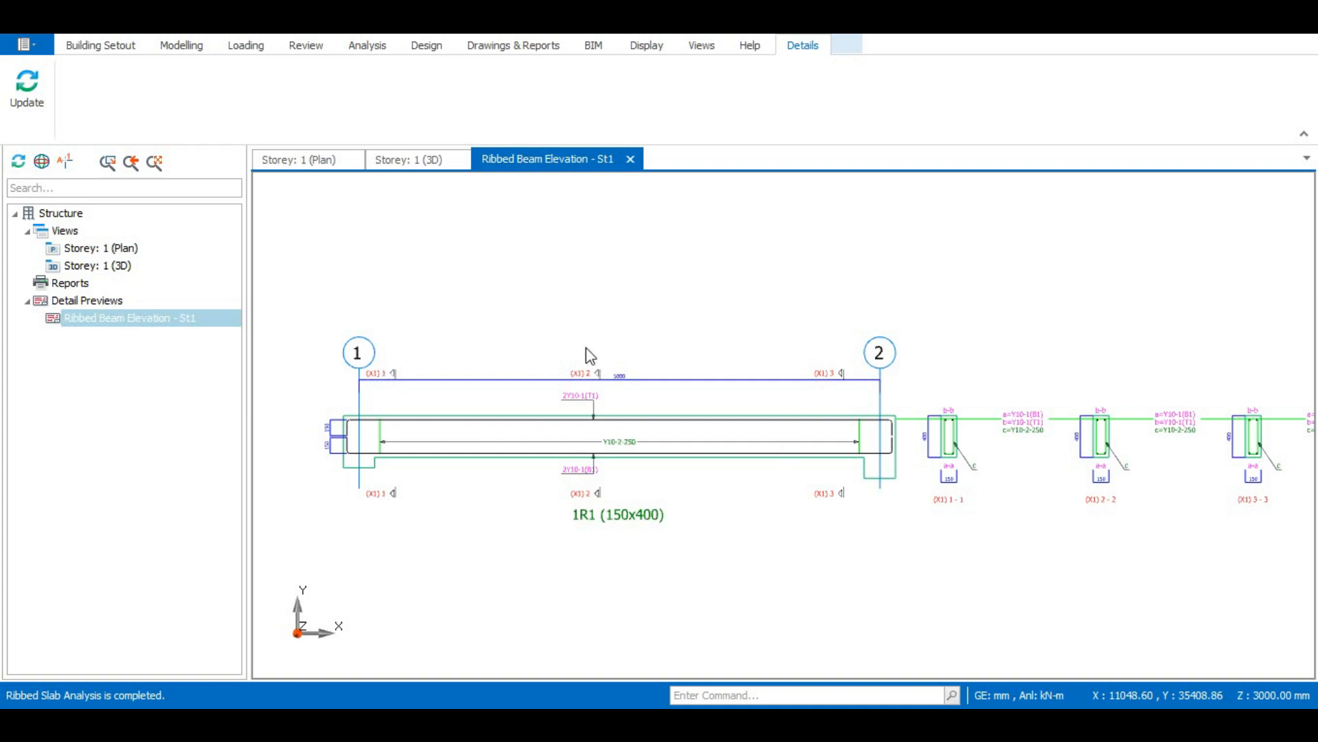
scroll(295, 447, down, 2)
scroll(853, 446, up, 2)
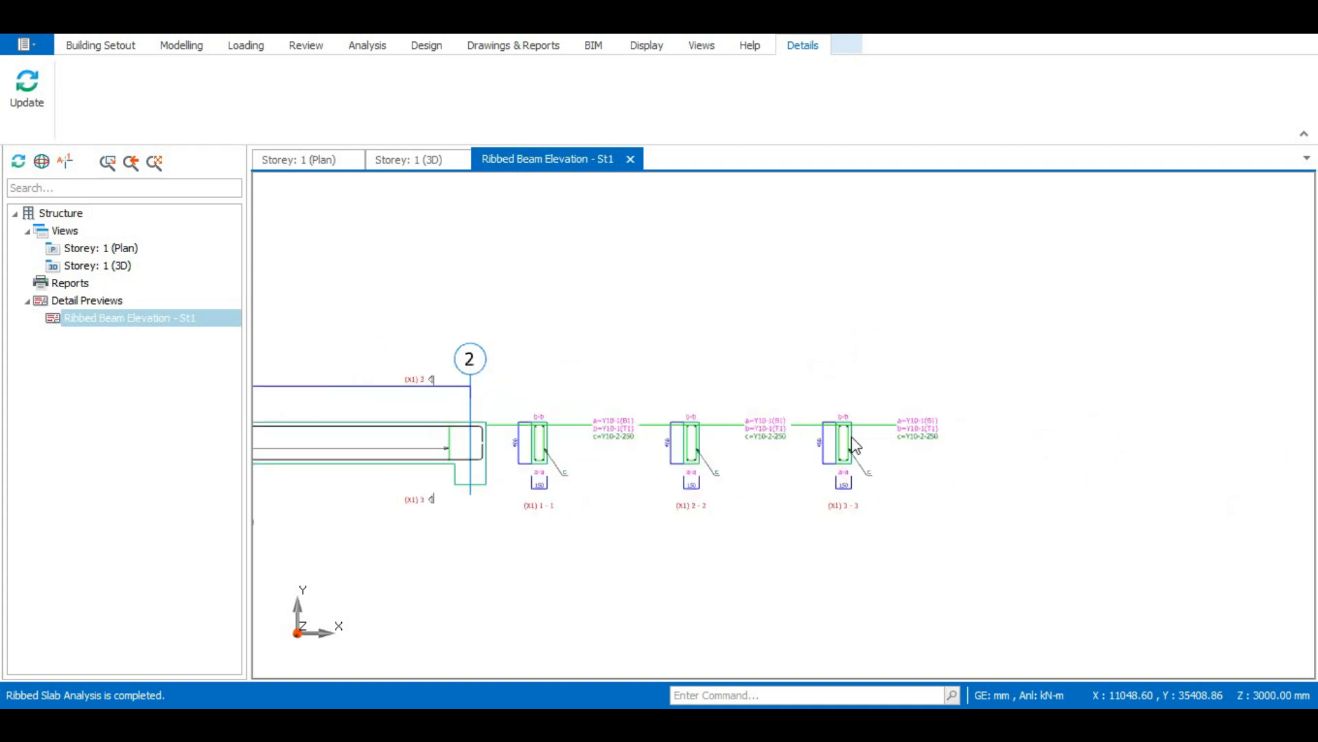
scroll(824, 438, up, 2)
scroll(892, 429, down, 3)
scroll(803, 427, down, 3)
scroll(649, 419, up, 2)
scroll(859, 426, down, 1)
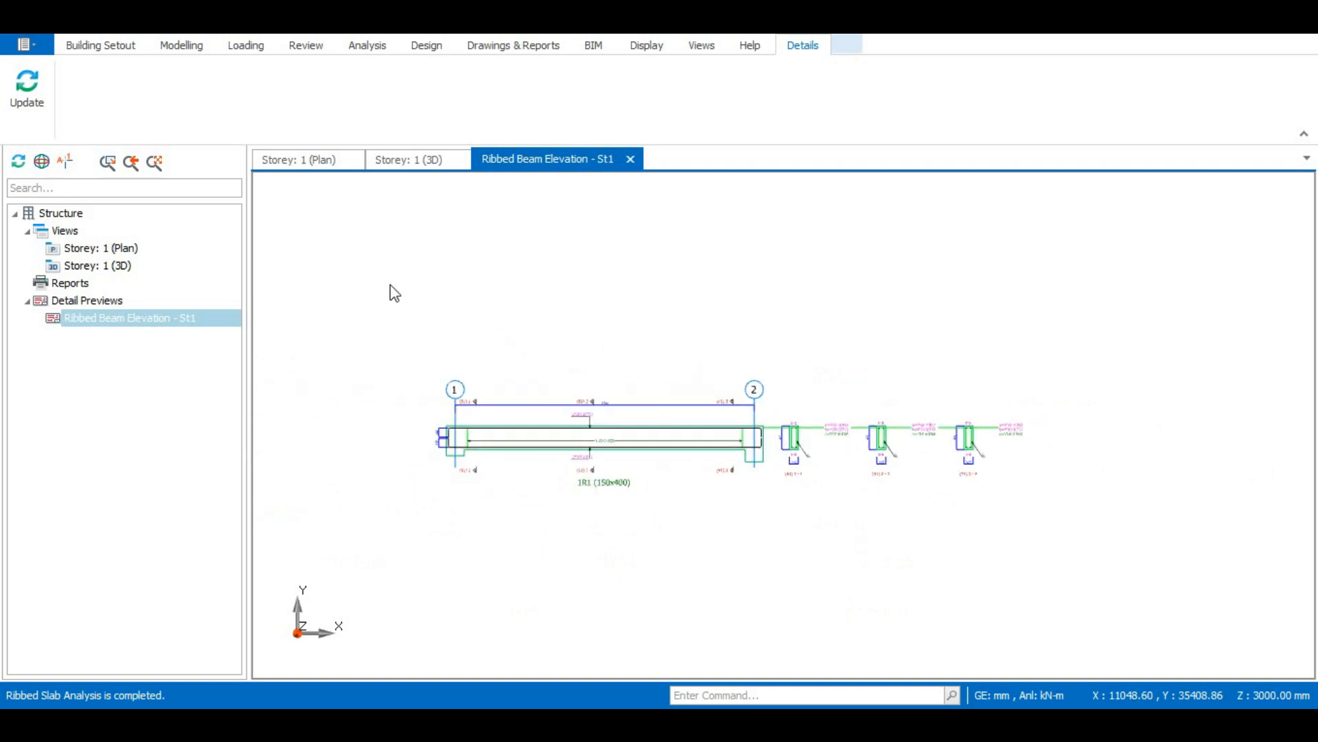
click(630, 160)
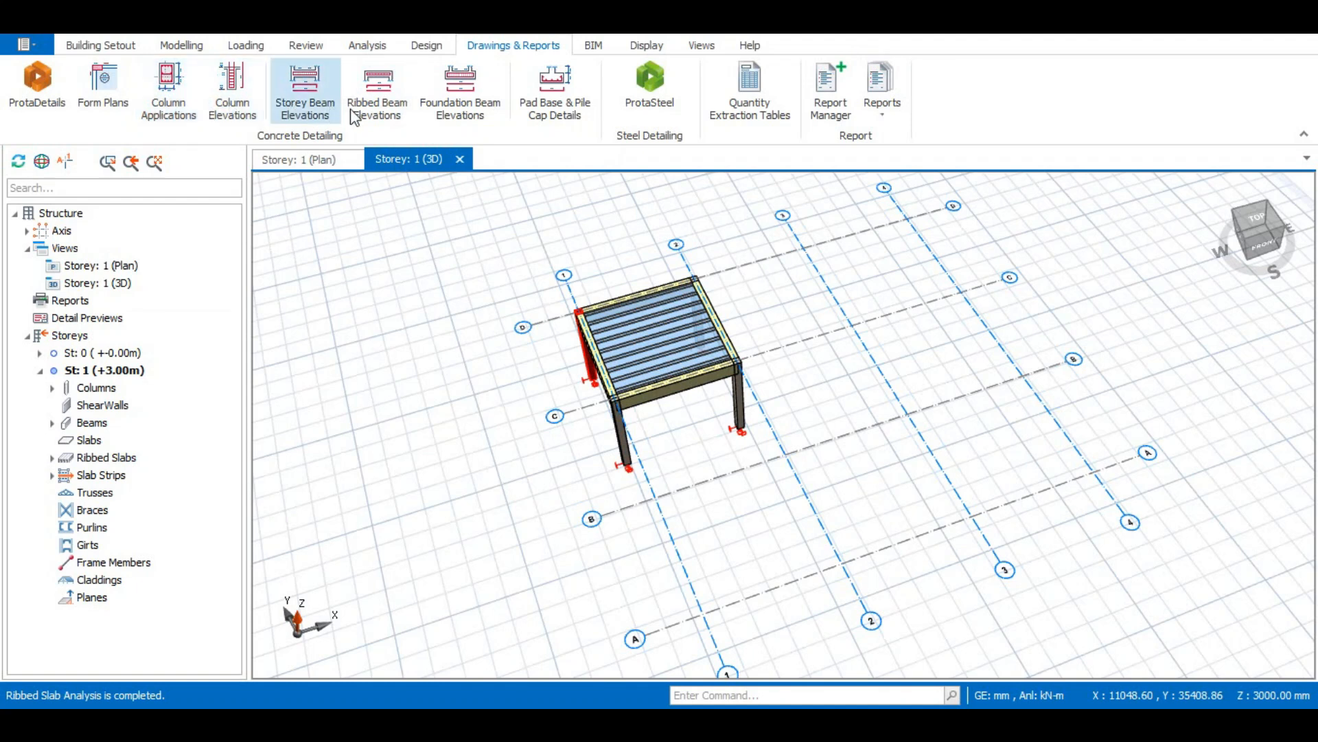
Generate the storey beam elevation drawing for Storey 1 and examine the reinforcement and cross-sections of beams 1B1 and 1B4
click(321, 107)
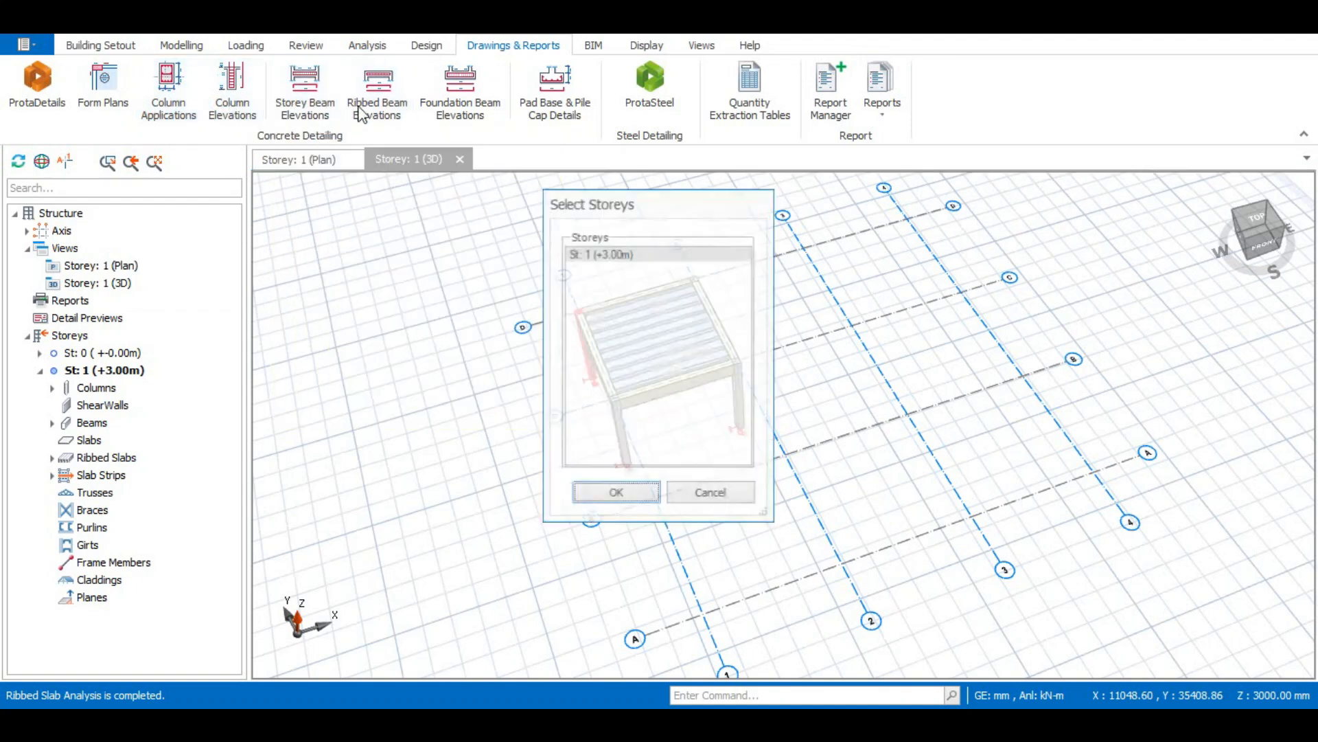
click(616, 491)
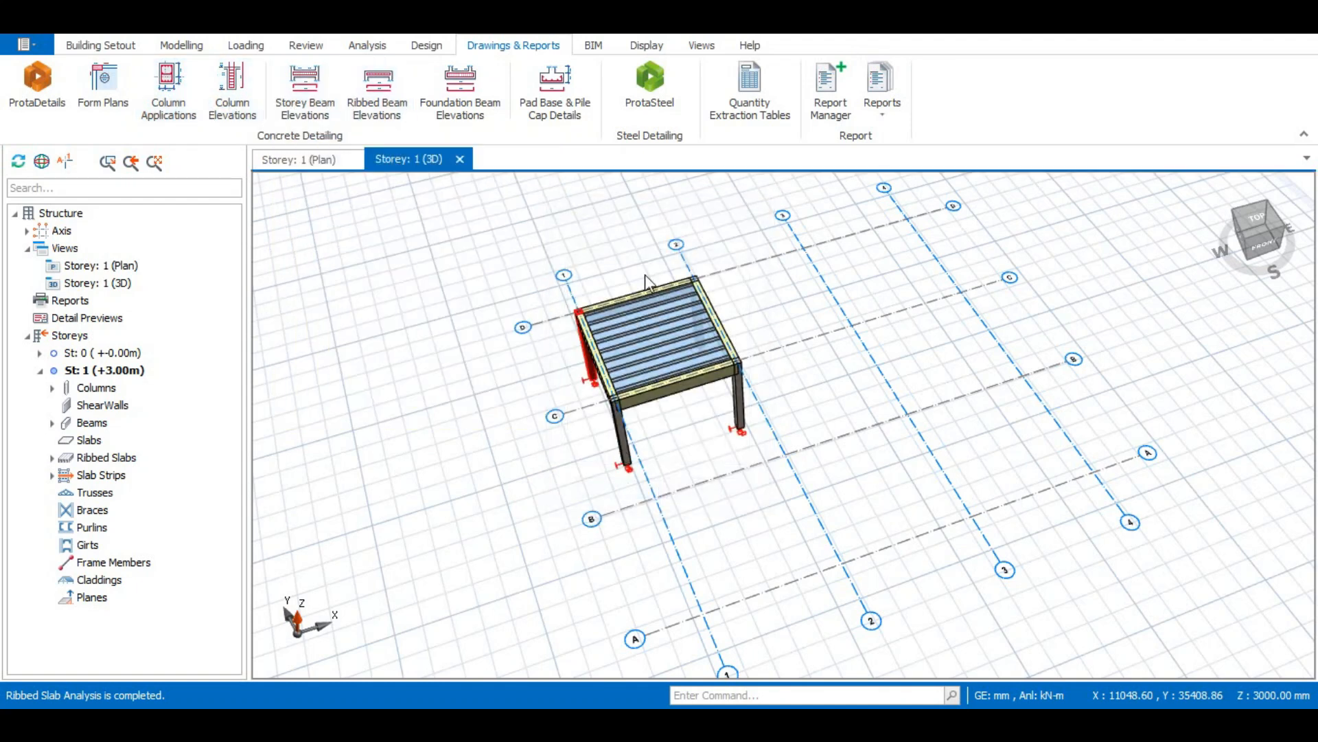
scroll(568, 388, up, 2)
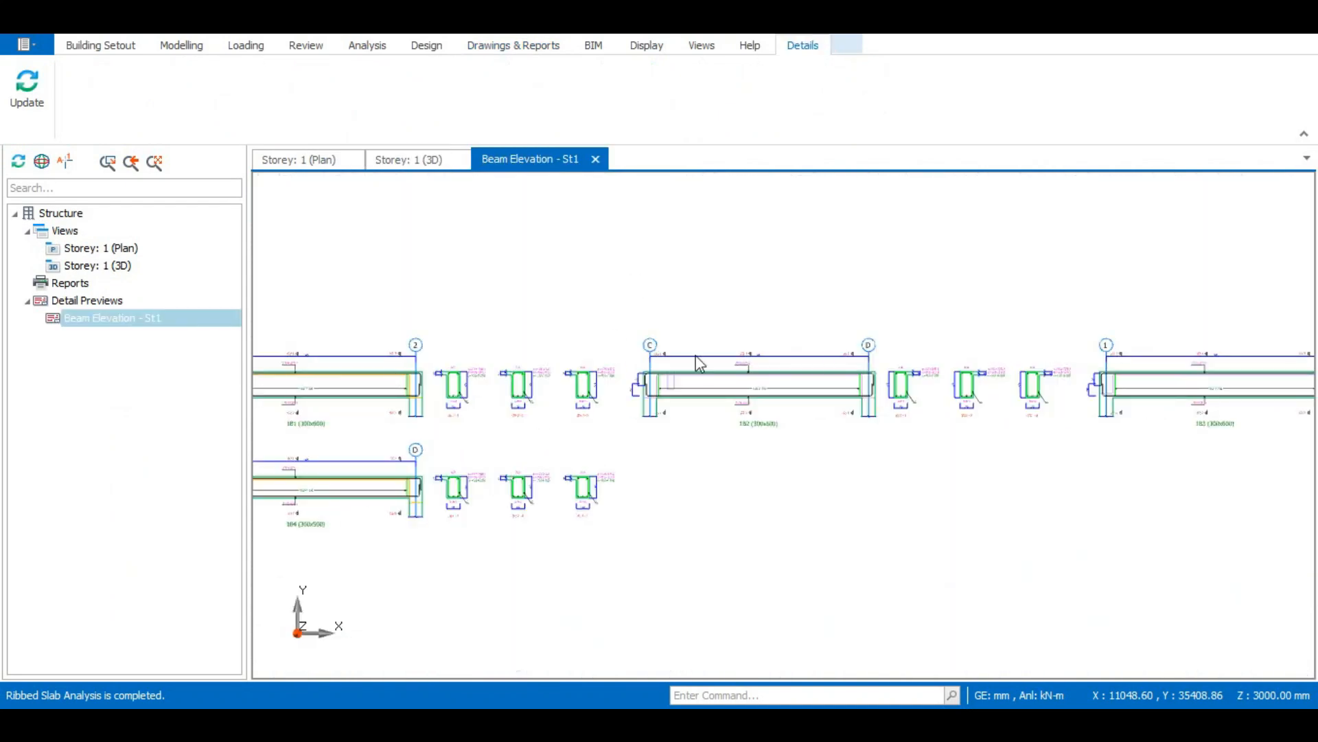
scroll(699, 363, down, 3)
scroll(600, 377, up, 7)
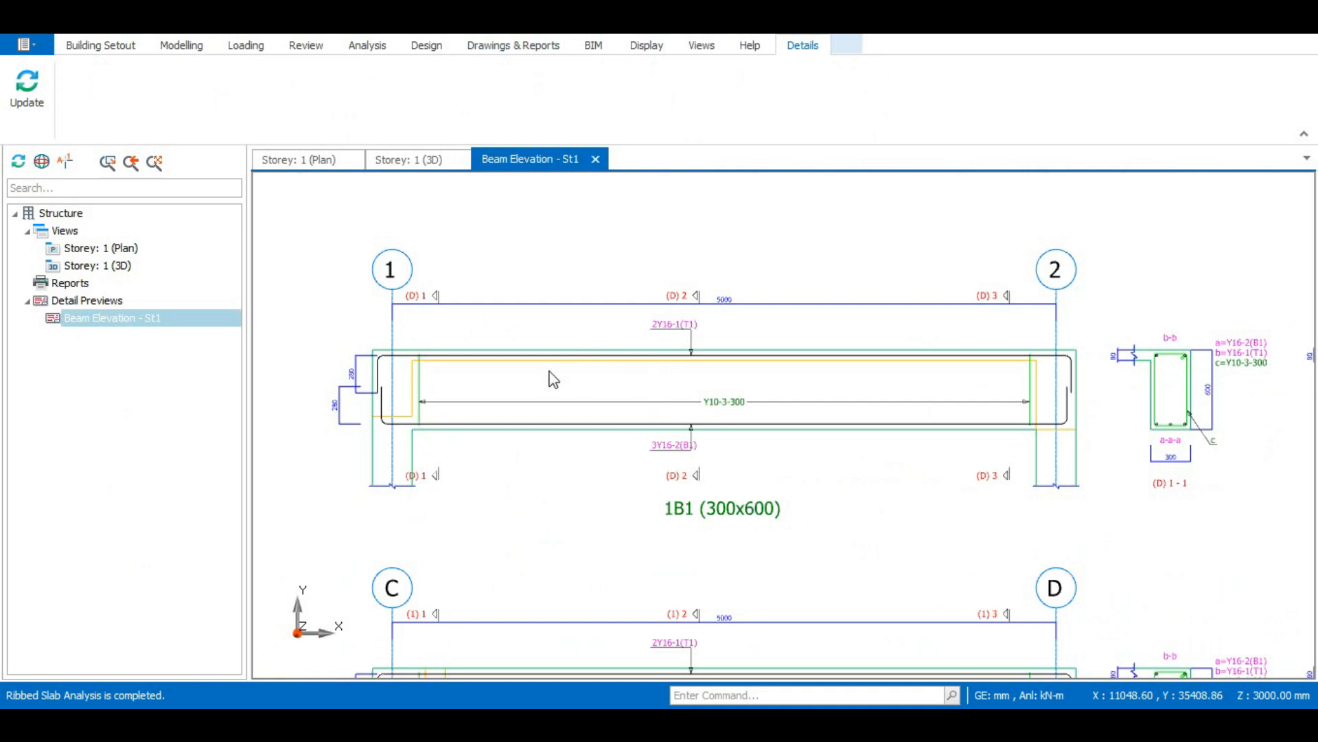
scroll(364, 371, up, 2)
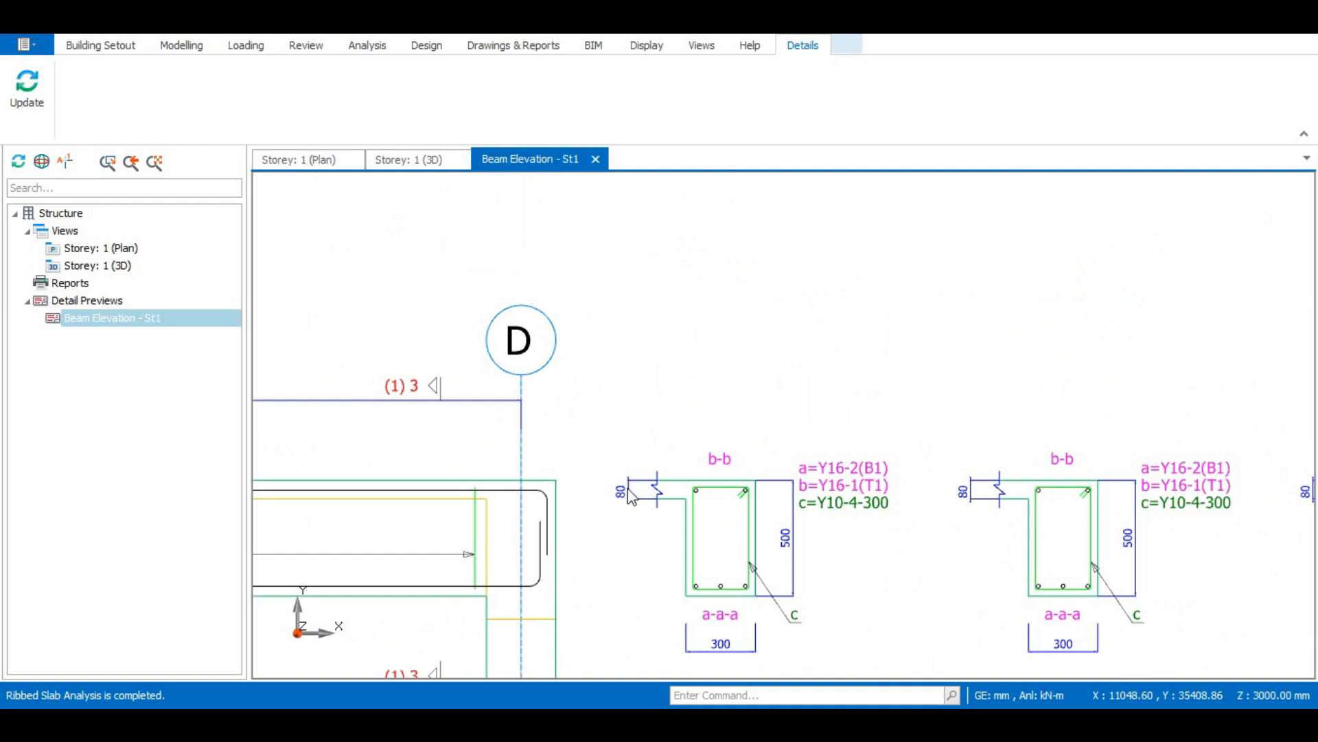
scroll(716, 465, down, 4)
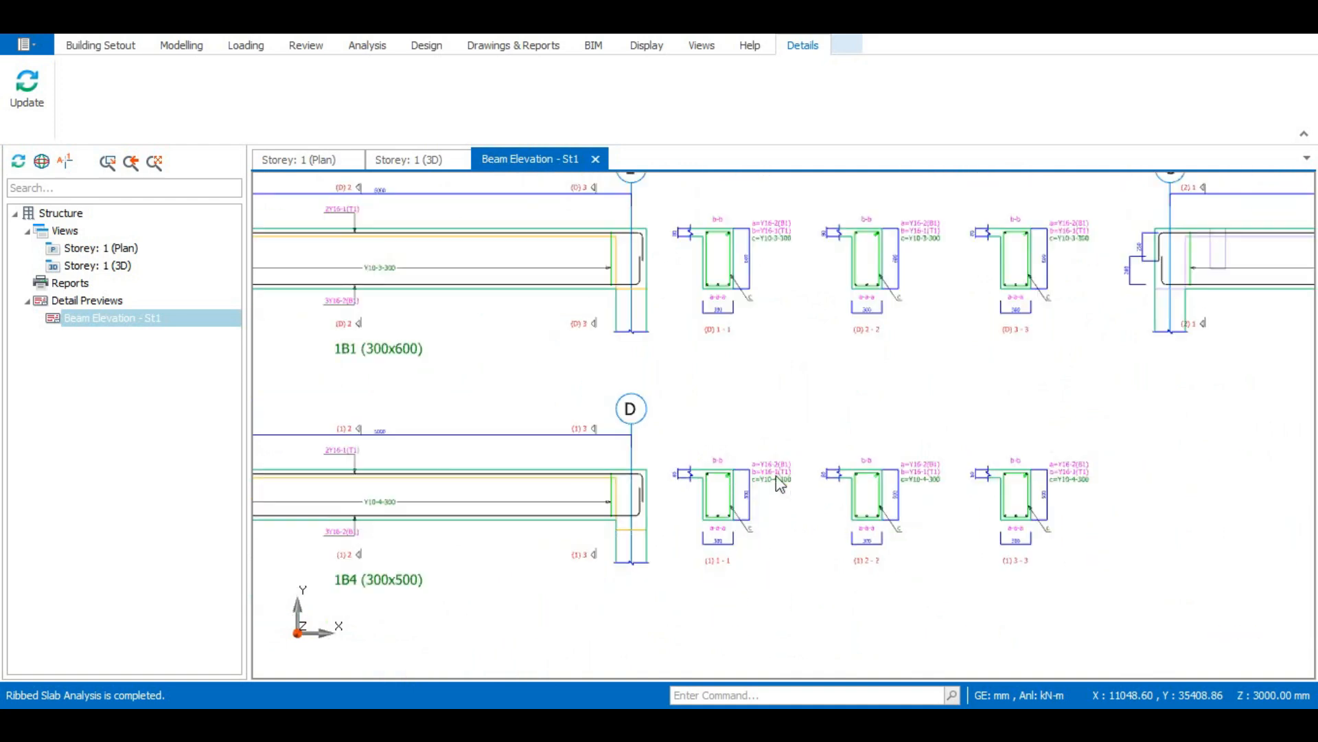
Review the overall layout of the Storey 1 beam elevation drawing, including beams 1B1, 1B2 and 1B4 with their cross-sections
scroll(526, 386, down, 2)
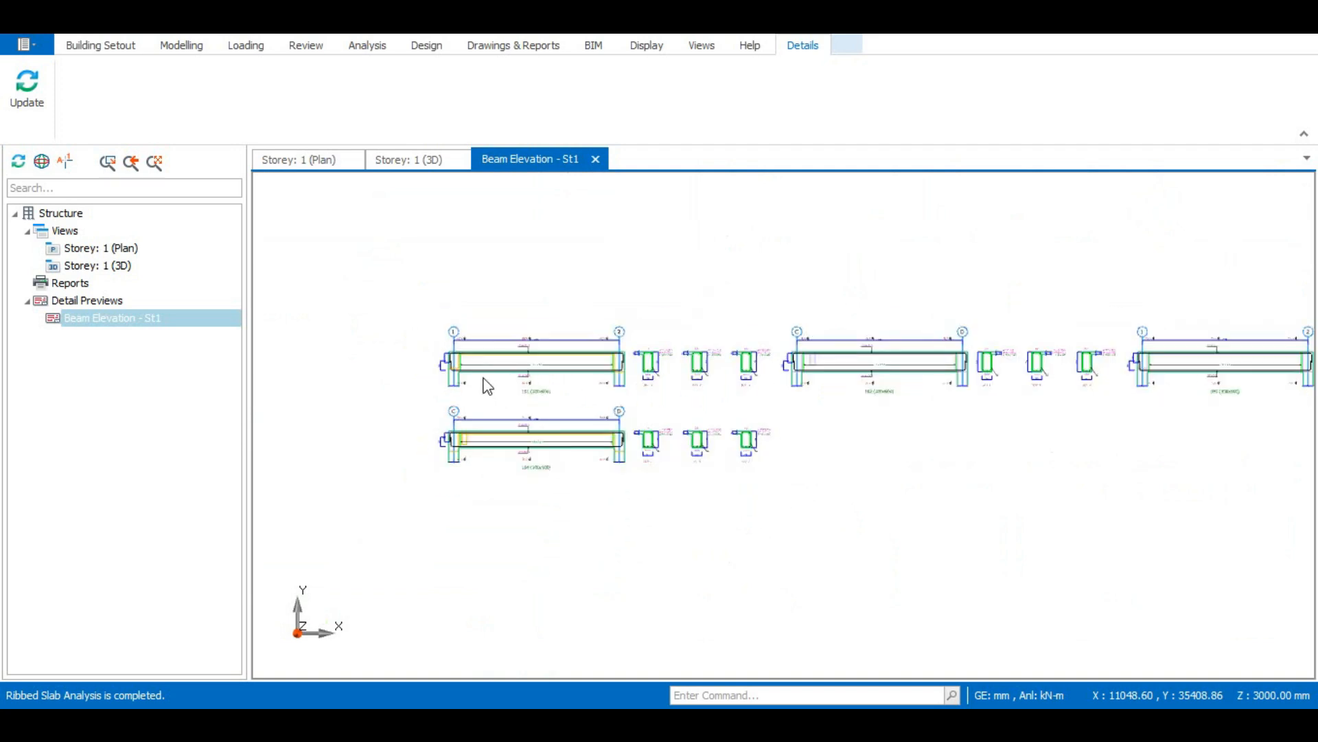
scroll(569, 309, up, 2)
scroll(416, 273, up, 1)
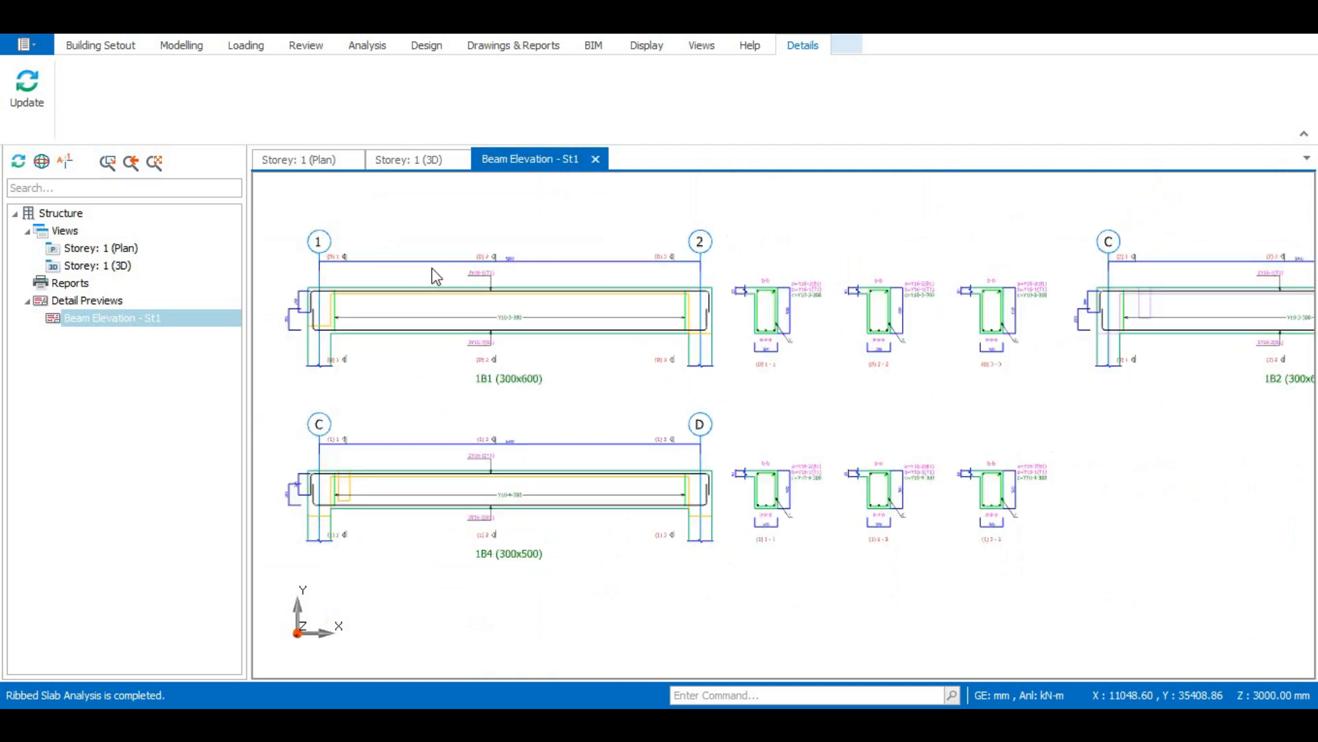
scroll(435, 275, up, 1)
scroll(554, 271, down, 1)
scroll(453, 272, down, 1)
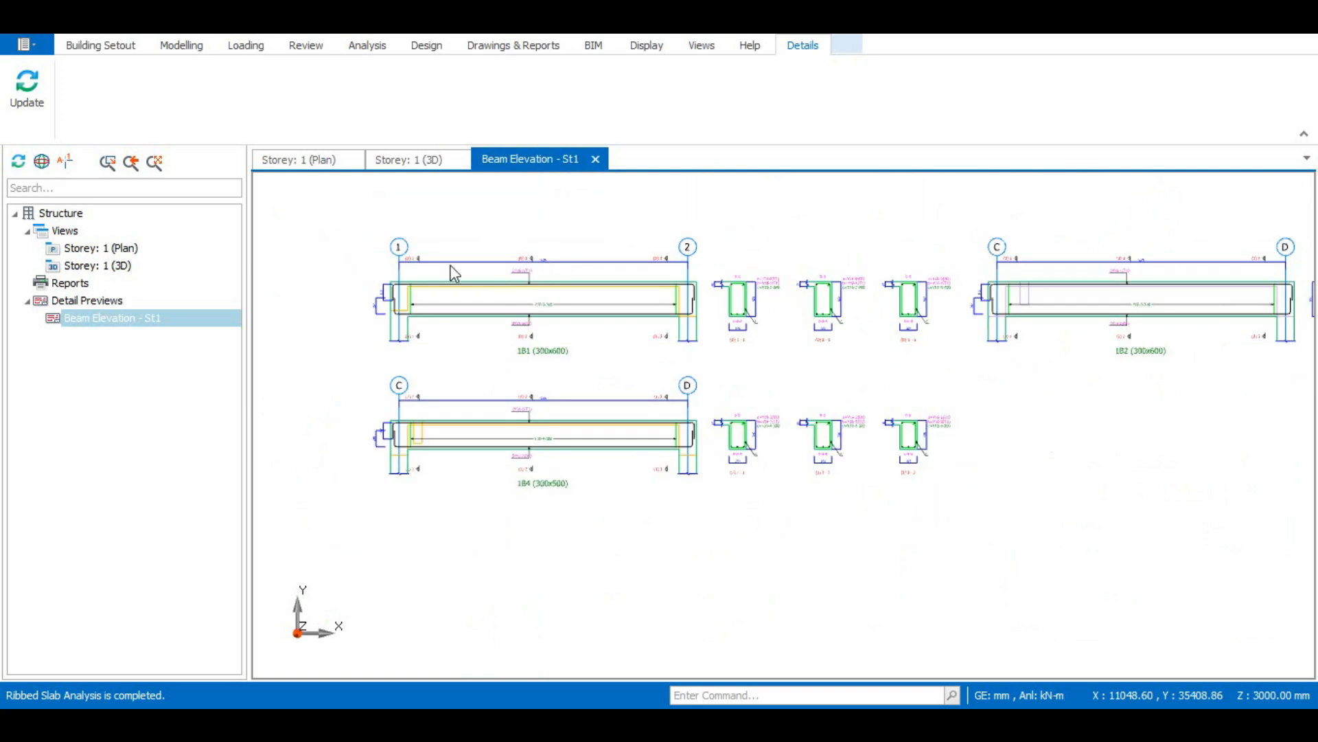
scroll(415, 244, up, 1)
scroll(393, 259, up, 1)
scroll(391, 275, down, 6)
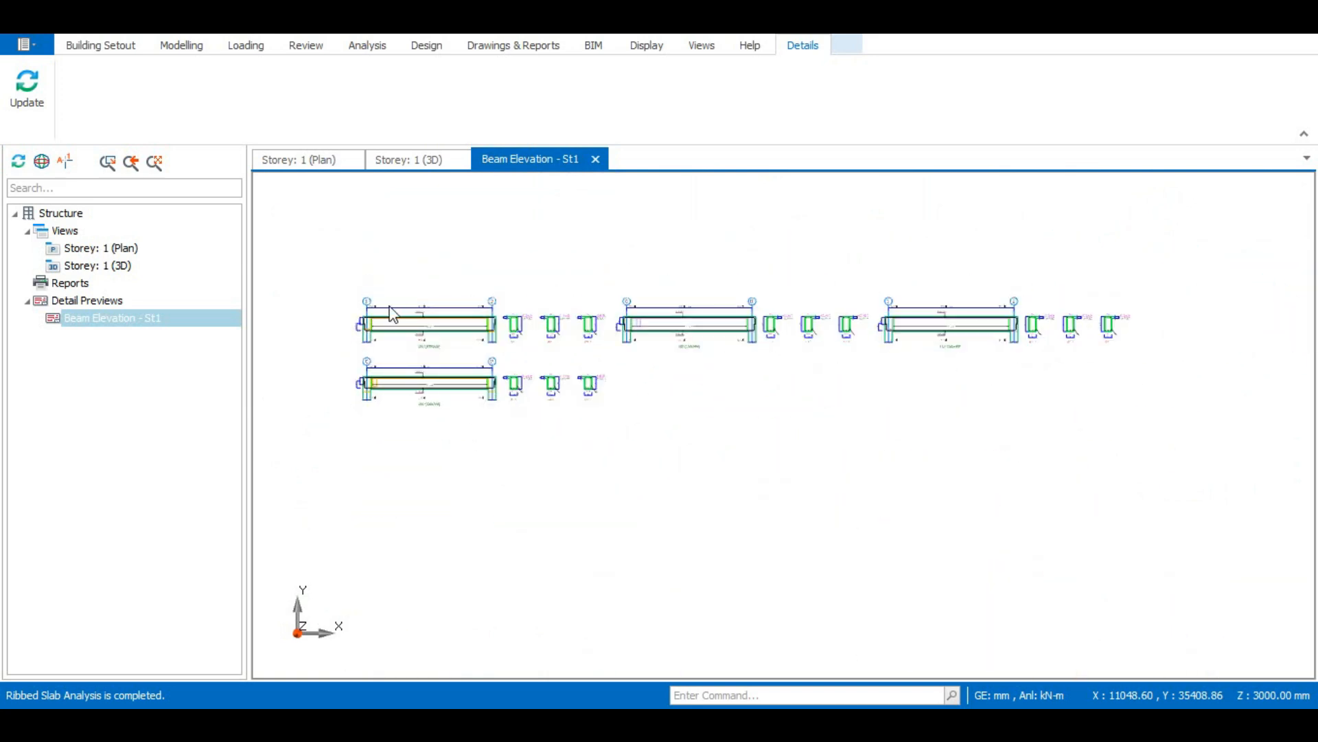
scroll(392, 314, up, 3)
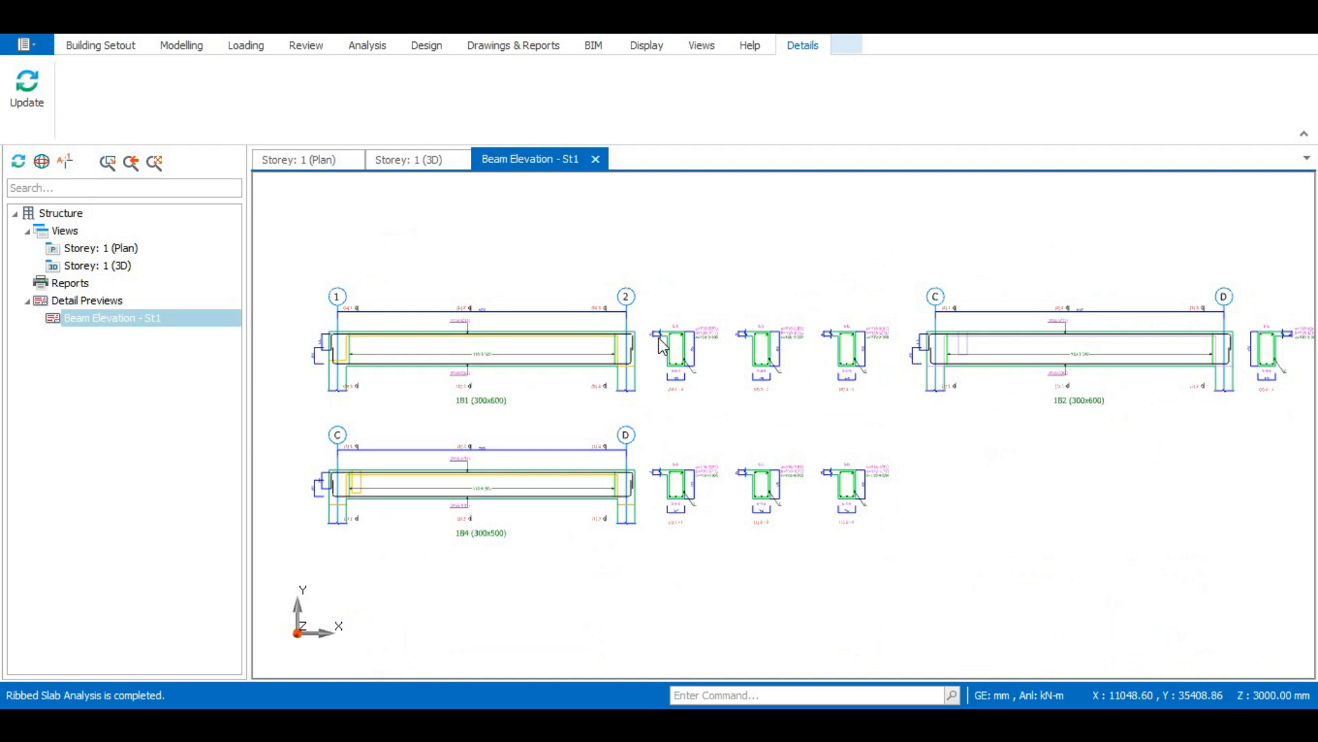
scroll(658, 337, down, 1)
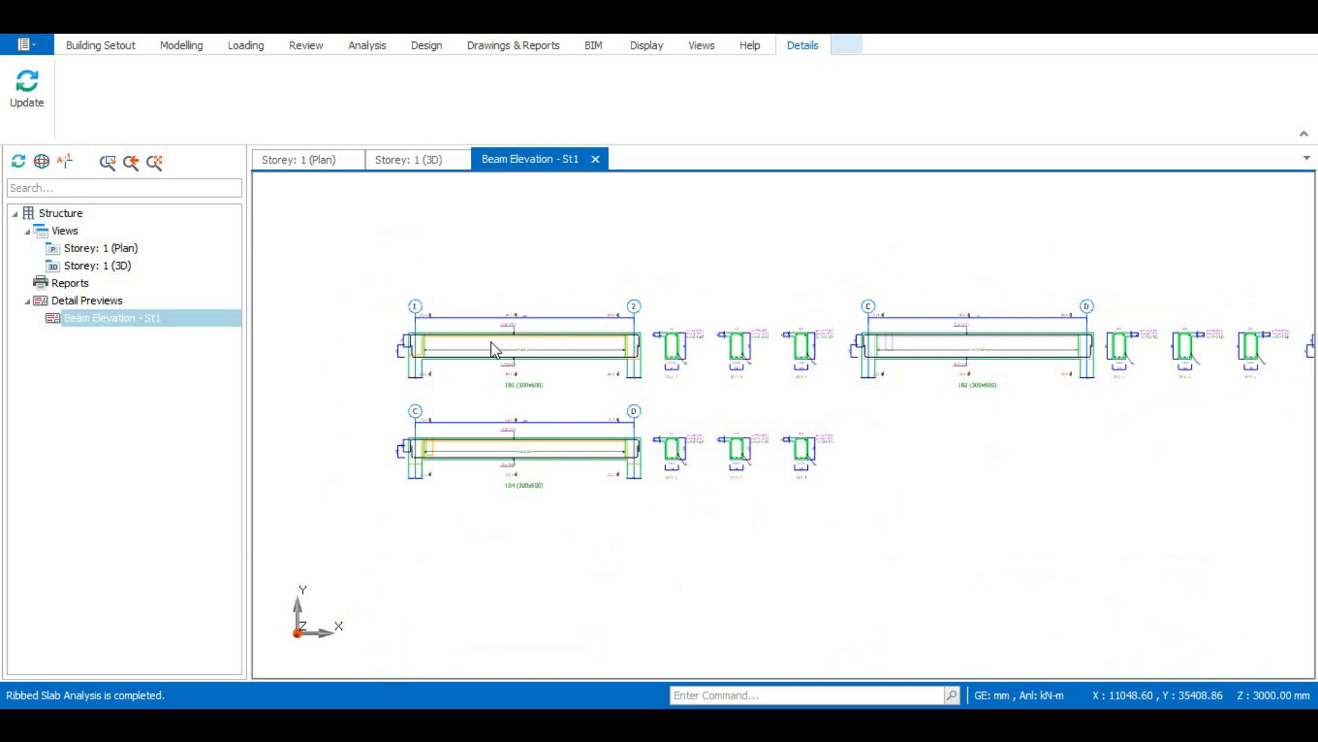
scroll(468, 342, down, 2)
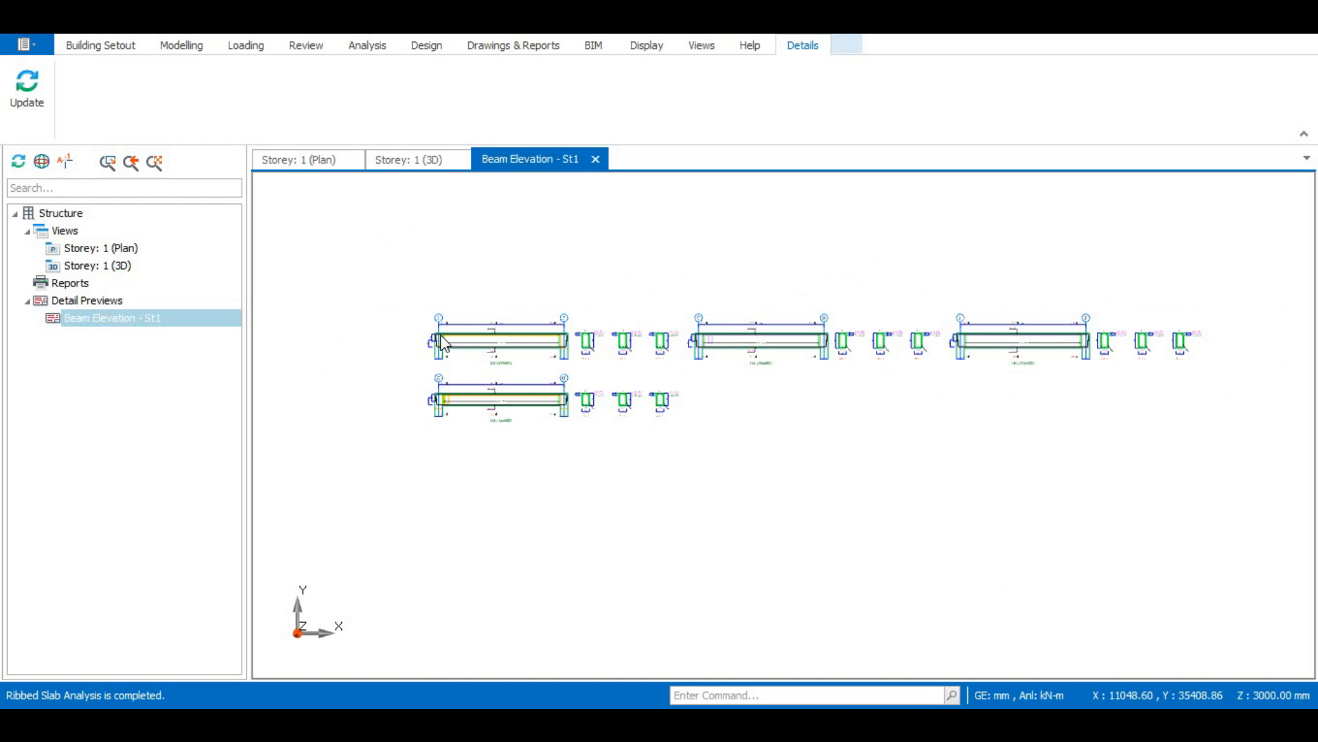